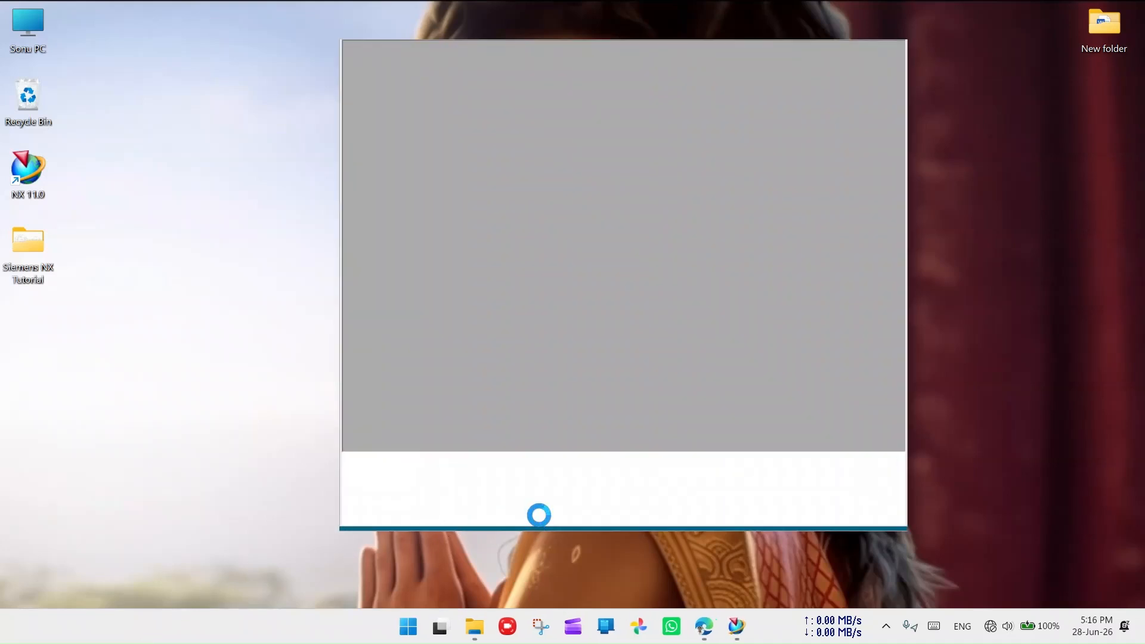
- Maximize NX and start a new Model part saved in Desktop\Siemens NX Tutorial
{"action": "left_click", "coordinate": [878, 53]}
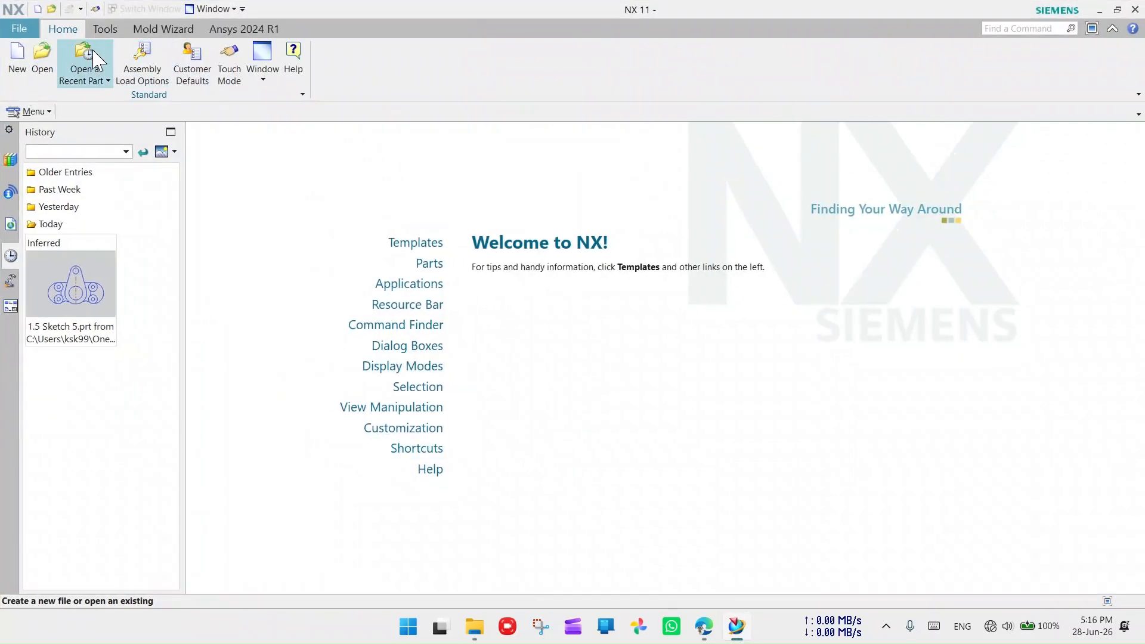
{"action": "left_click", "coordinate": [17, 59]}
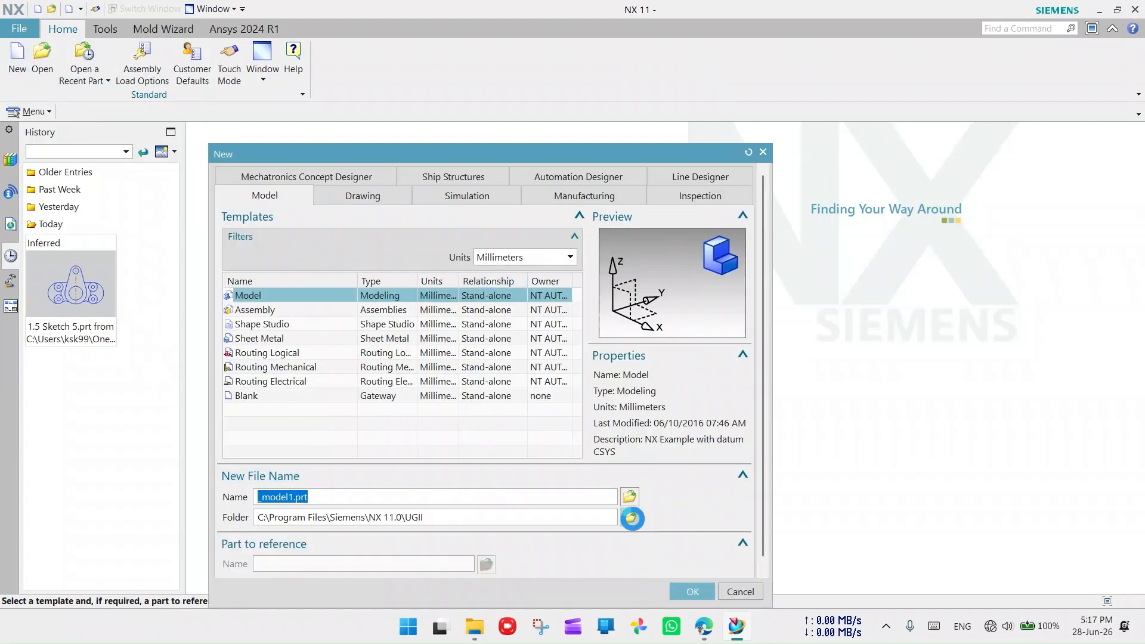
{"action": "left_click", "coordinate": [629, 517]}
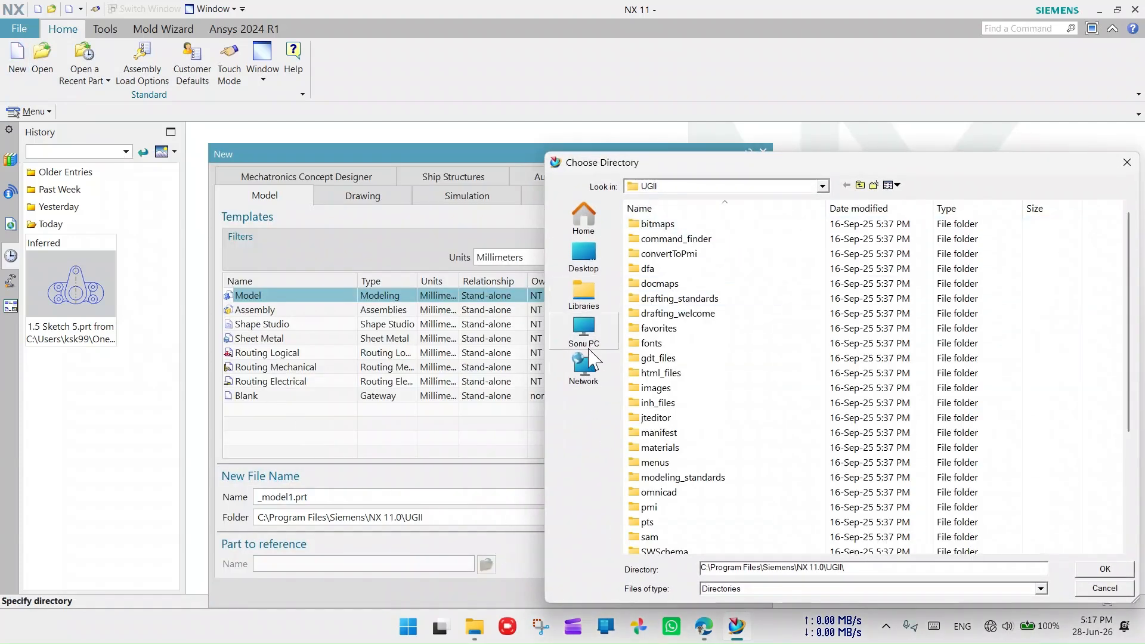
{"action": "left_click", "coordinate": [583, 257]}
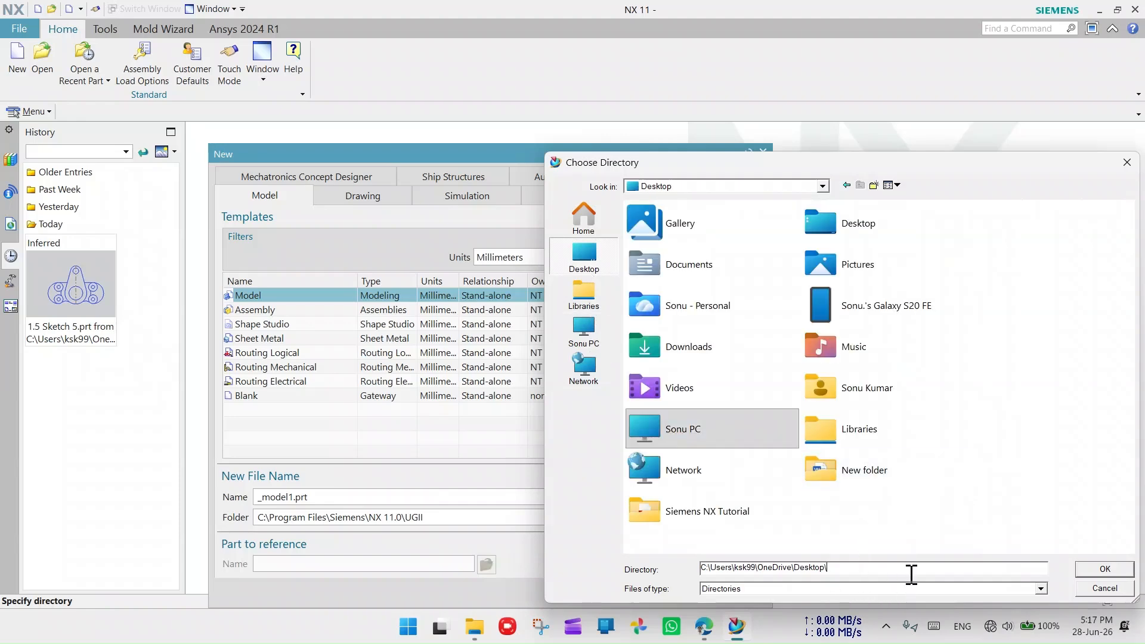
{"action": "double_click", "coordinate": [707, 511]}
{"action": "left_click", "coordinate": [1105, 568]}
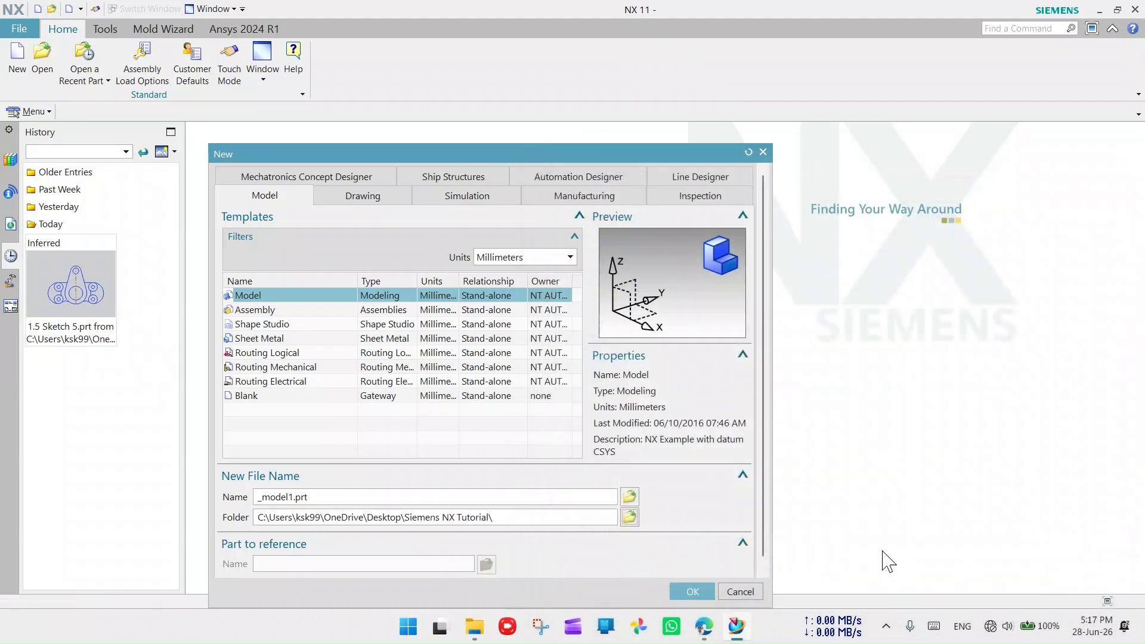
- Select the '_model' portion of the new part's file name for editing
{"action": "left_click", "coordinate": [291, 497]}
{"action": "left_click_drag", "start_coordinate": [258, 497], "coordinate": [284, 496]}
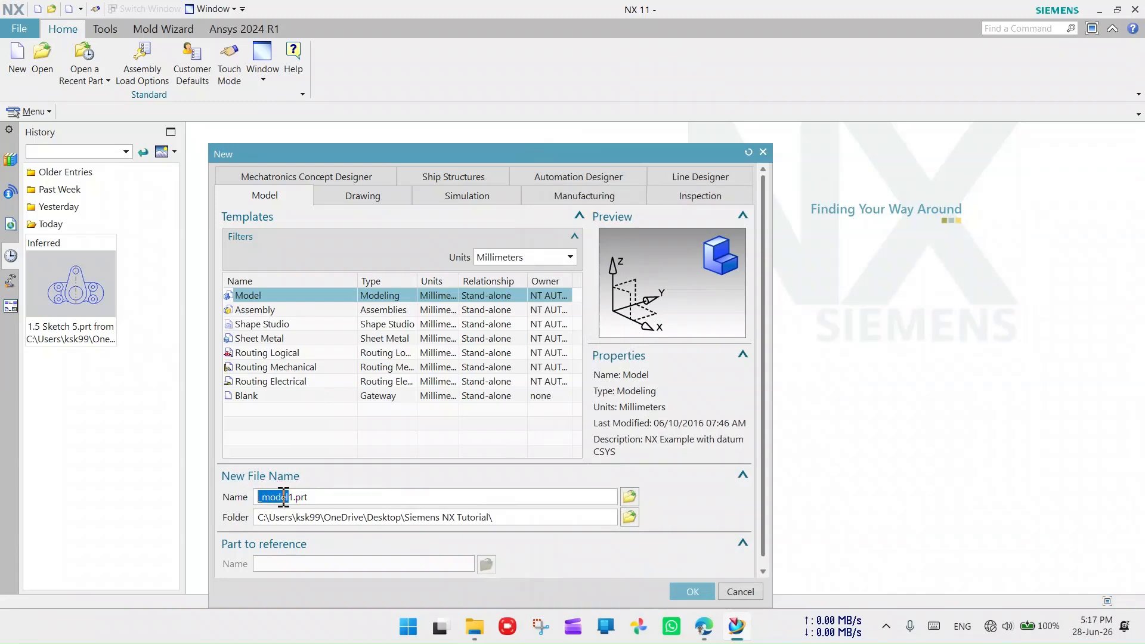
{"action": "left_click", "coordinate": [291, 497]}
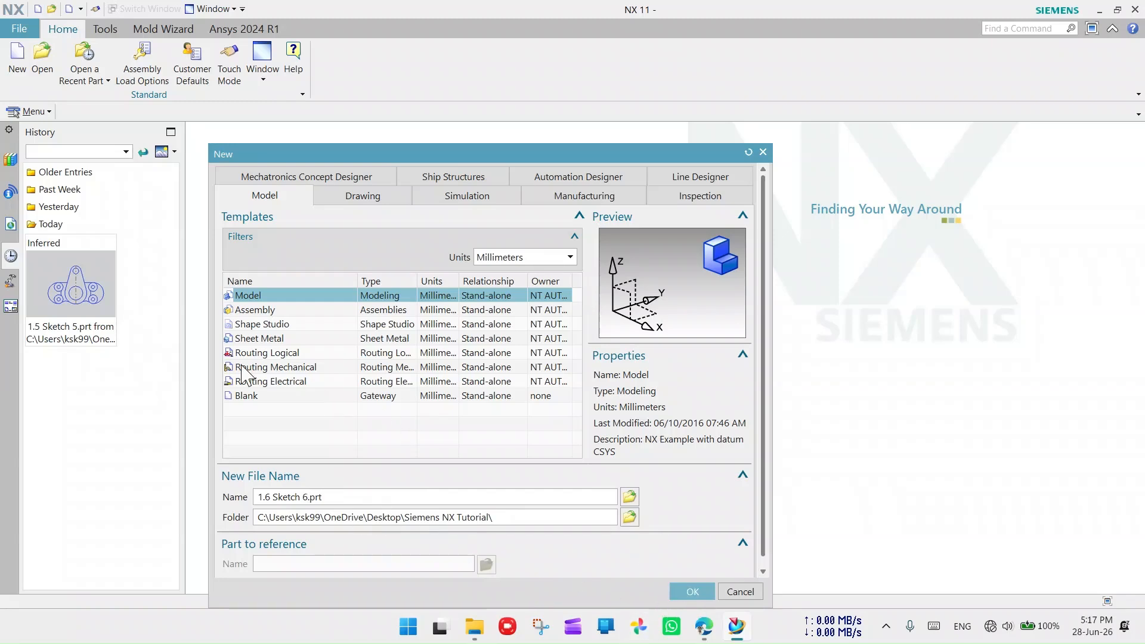
- Create 1.6 Sketch 6.prt, start a sketch on the XY plane, and bring up the reference PDF
{"action": "left_click", "coordinate": [687, 590]}
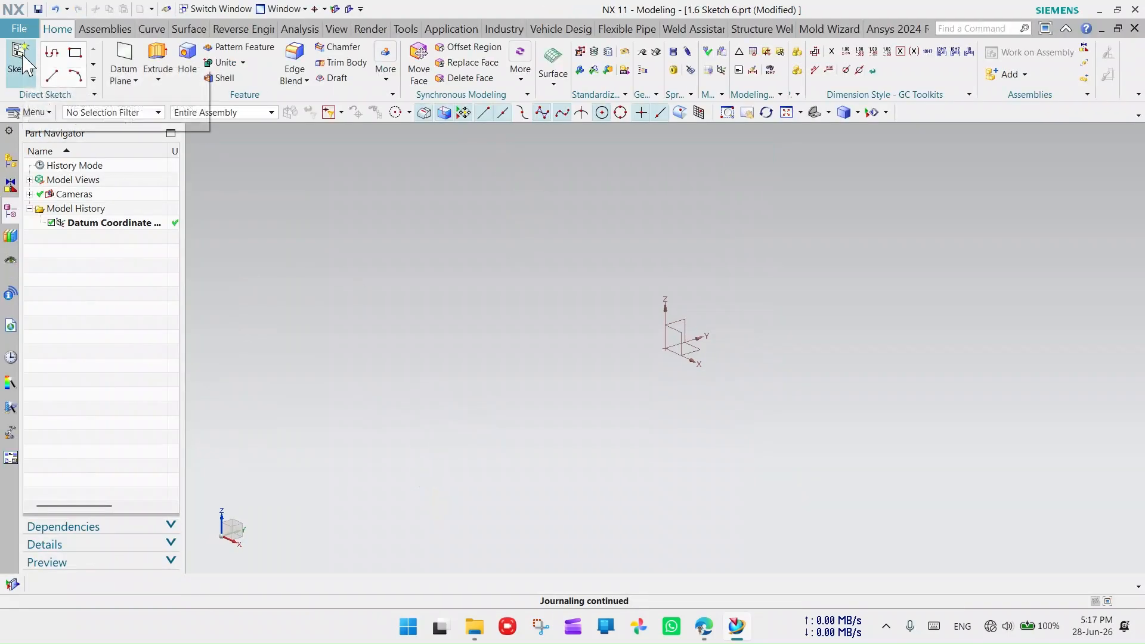
{"action": "left_click", "coordinate": [20, 53]}
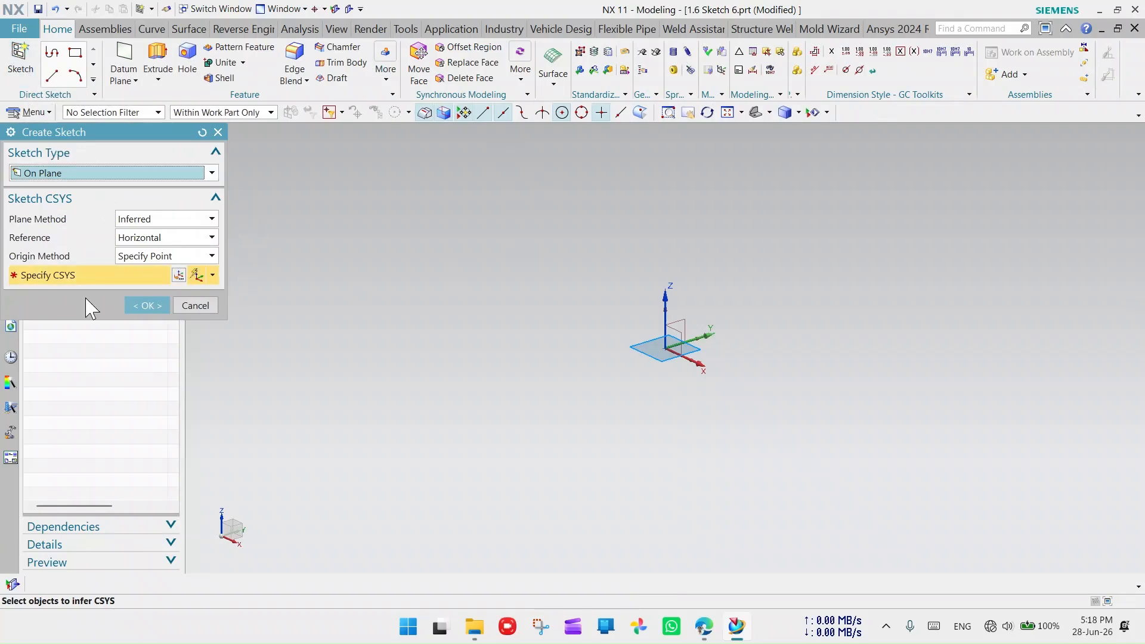
{"action": "left_click", "coordinate": [153, 307]}
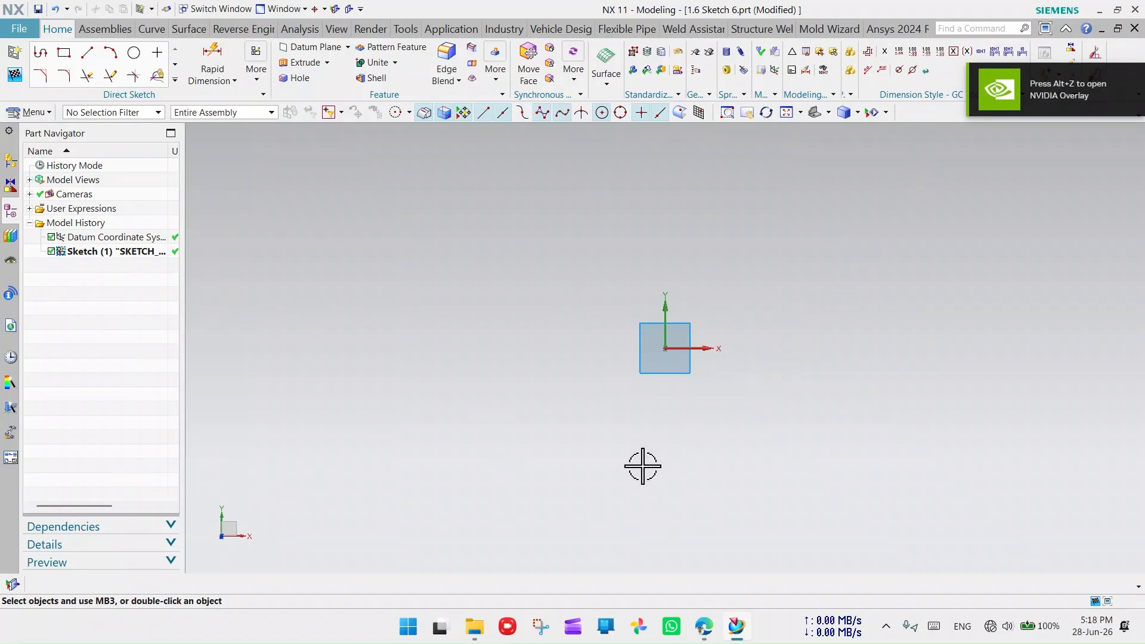
{"action": "left_click", "coordinate": [703, 626]}
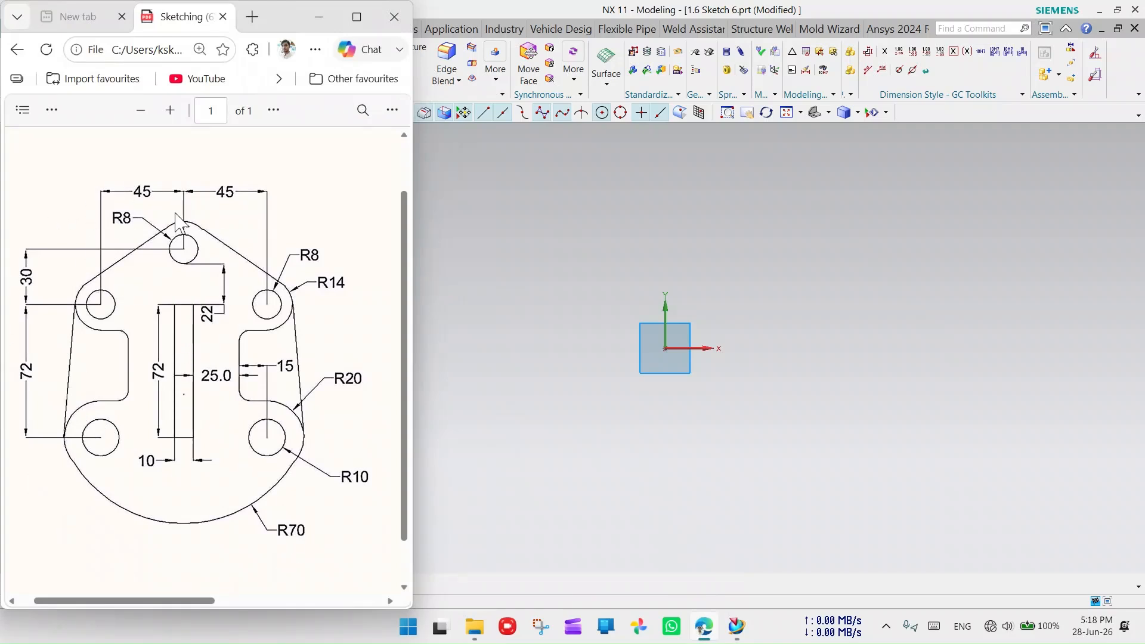
- Draw blue freehand ink over the central slot and beside the holes and arcs on the PDF
{"action": "left_click", "coordinate": [52, 109]}
{"action": "left_click", "coordinate": [98, 168]}
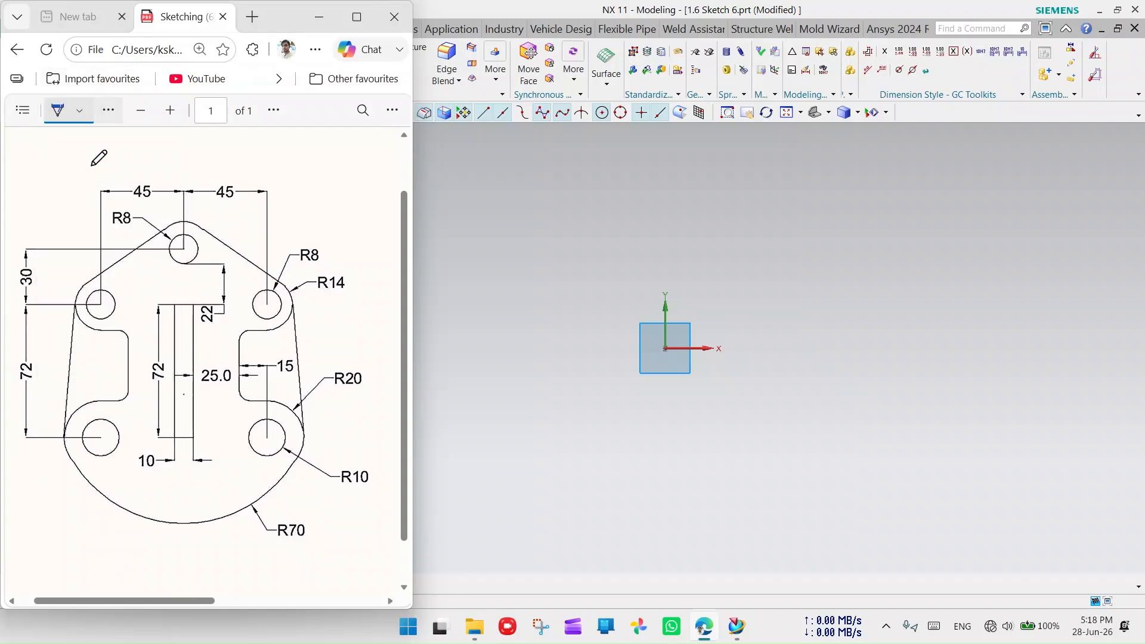
{"action": "left_click", "coordinate": [79, 110]}
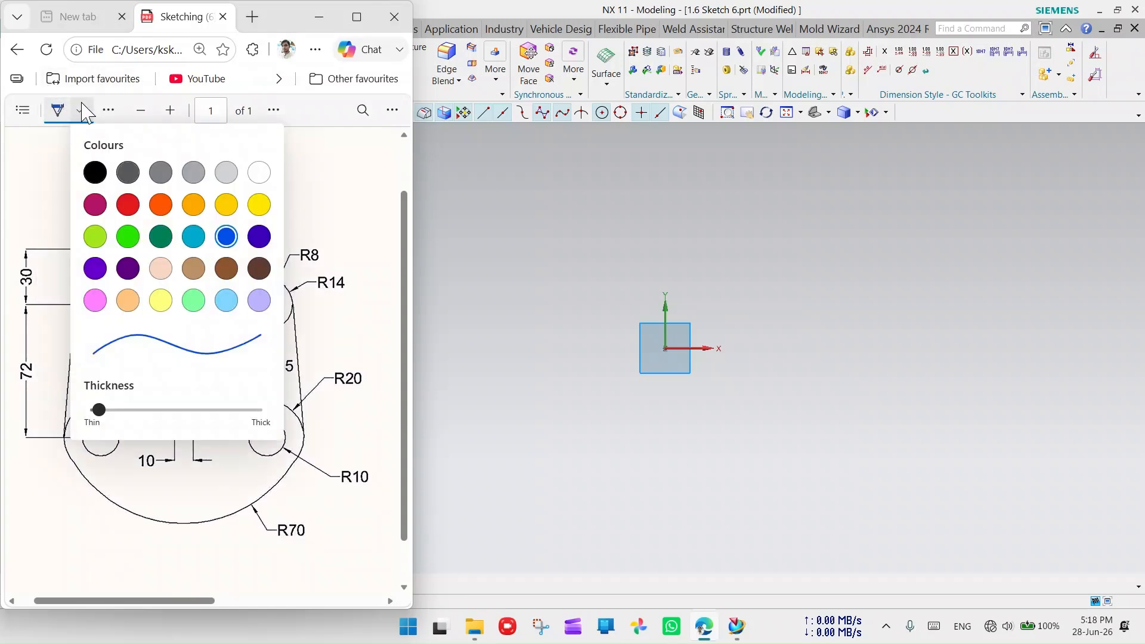
{"action": "left_click", "coordinate": [329, 446]}
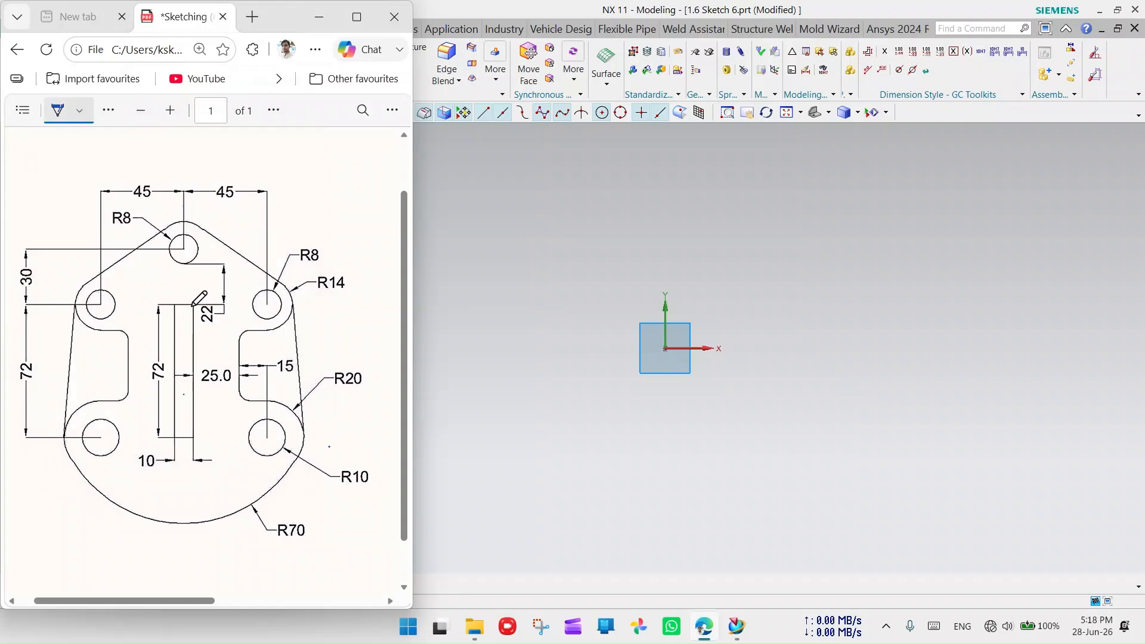
{"action": "mouse_move", "coordinate": [200, 307]}
{"action": "left_mouse_down"}
{"action": "mouse_move", "coordinate": [172, 305]}
{"action": "mouse_move", "coordinate": [175, 438]}
{"action": "mouse_move", "coordinate": [191, 441]}
{"action": "mouse_move", "coordinate": [192, 306]}
{"action": "mouse_move", "coordinate": [132, 302]}
{"action": "left_mouse_up"}
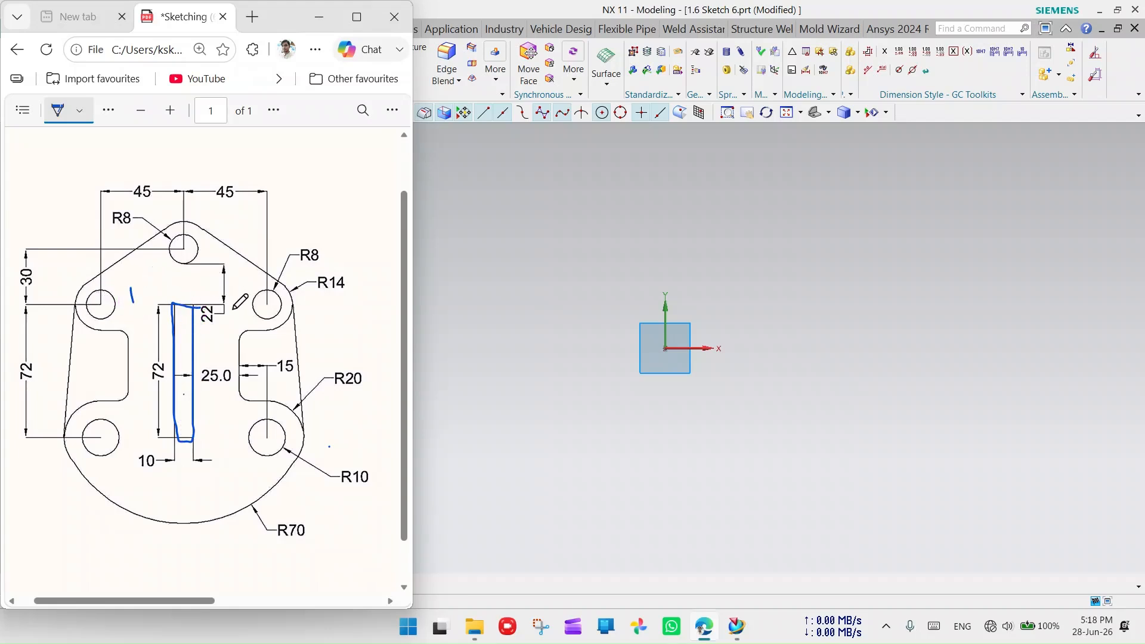
{"action": "left_click_drag", "start_coordinate": [246, 296], "coordinate": [248, 302]}
{"action": "left_click_drag", "start_coordinate": [237, 441], "coordinate": [248, 464]}
{"action": "left_click_drag", "start_coordinate": [108, 465], "coordinate": [136, 486]}
{"action": "left_click_drag", "start_coordinate": [204, 241], "coordinate": [209, 269]}
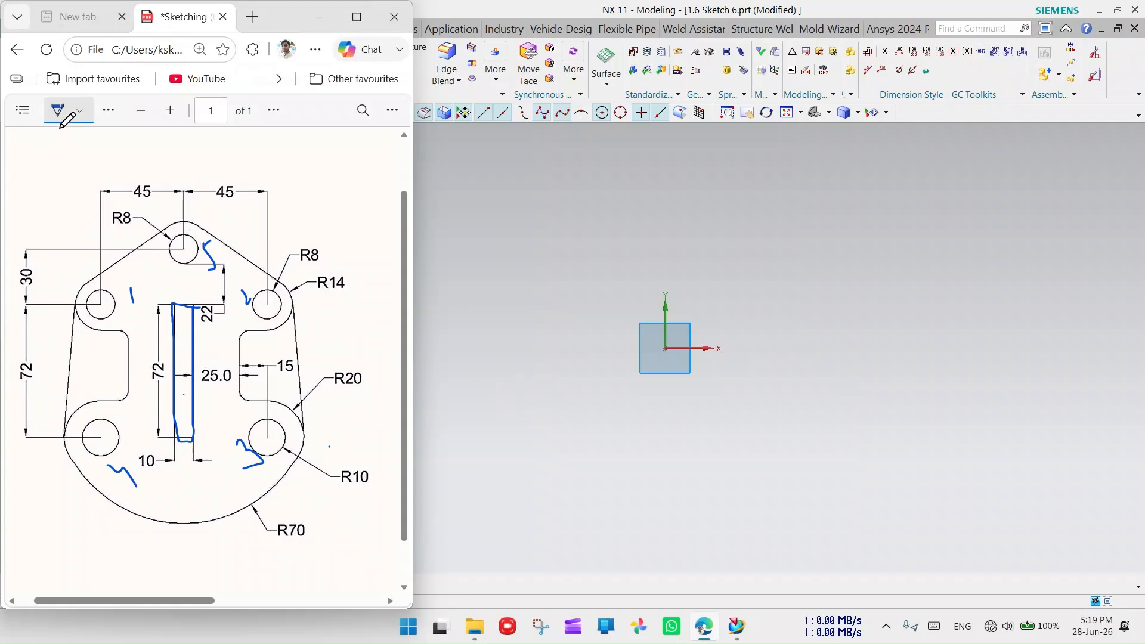
- Switch the PDF annotation tool to Highlight and return to NX
{"action": "left_click", "coordinate": [80, 111]}
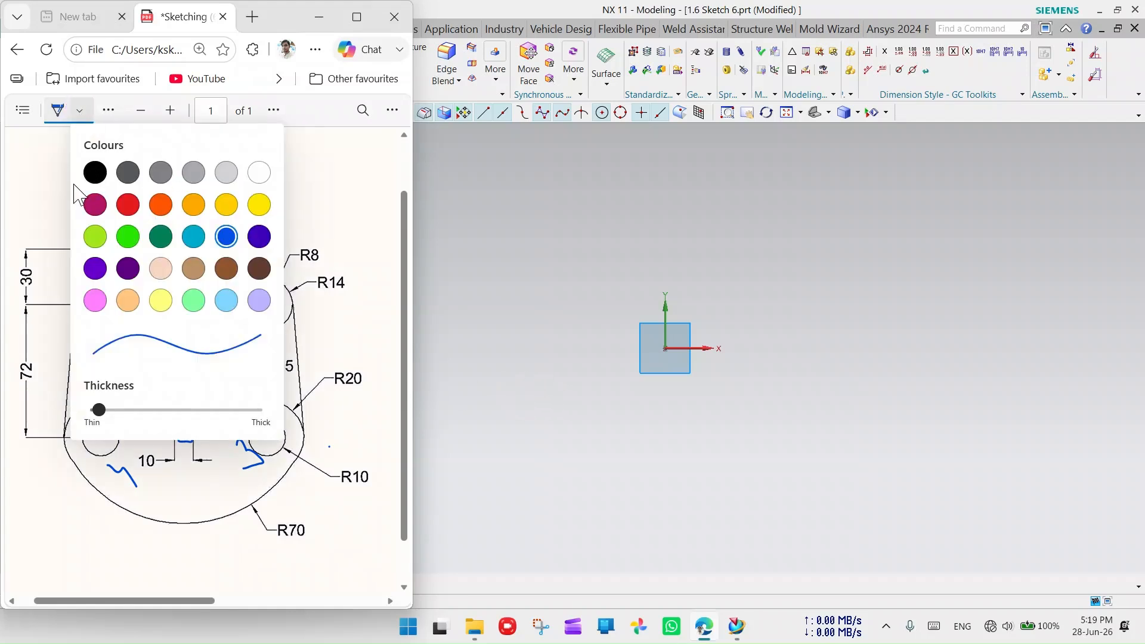
{"action": "left_click", "coordinate": [50, 174]}
{"action": "left_click", "coordinate": [109, 111]}
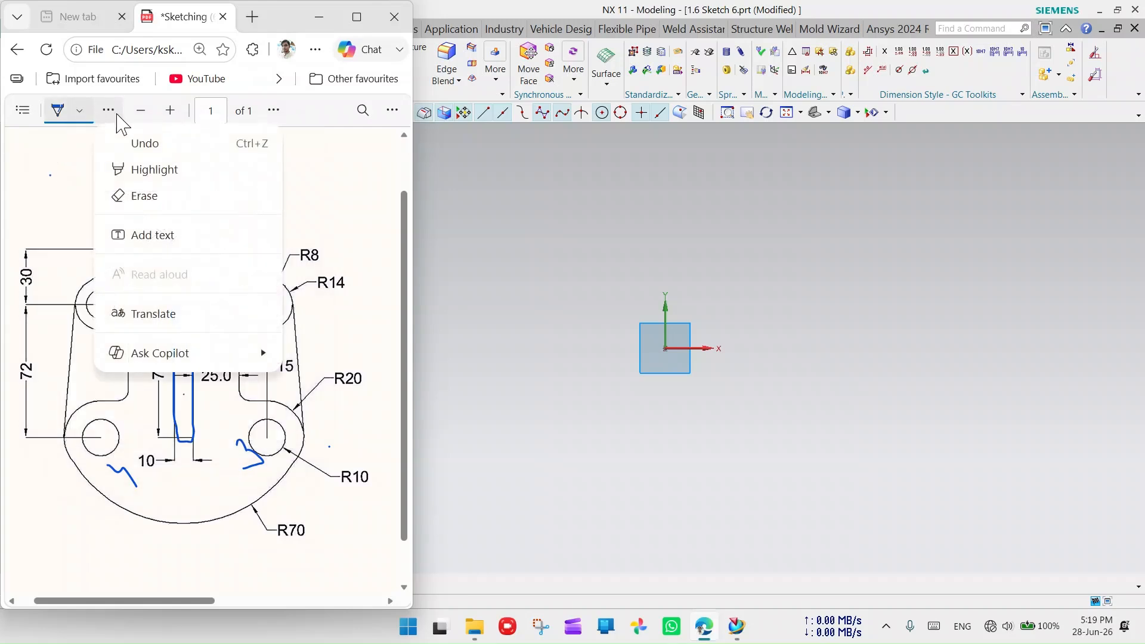
{"action": "left_click", "coordinate": [155, 176]}
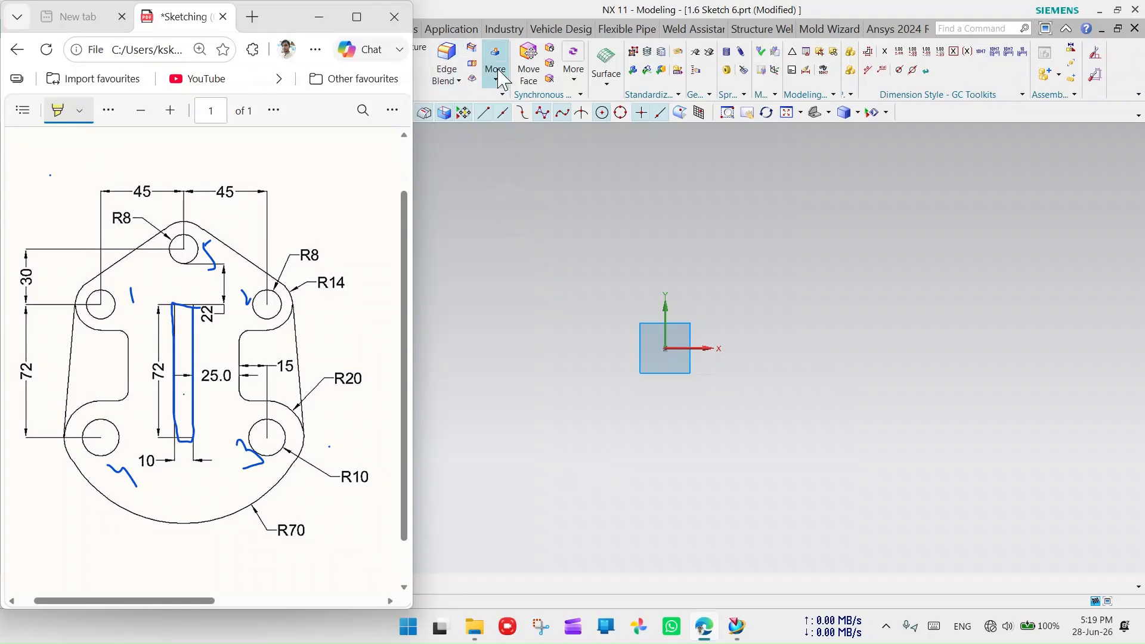
{"action": "left_click", "coordinate": [813, 289]}
- Snap NX to the right half, widen it beside the drawing, and pick the Rectangle tool
{"action": "key", "text": "super+Right"}
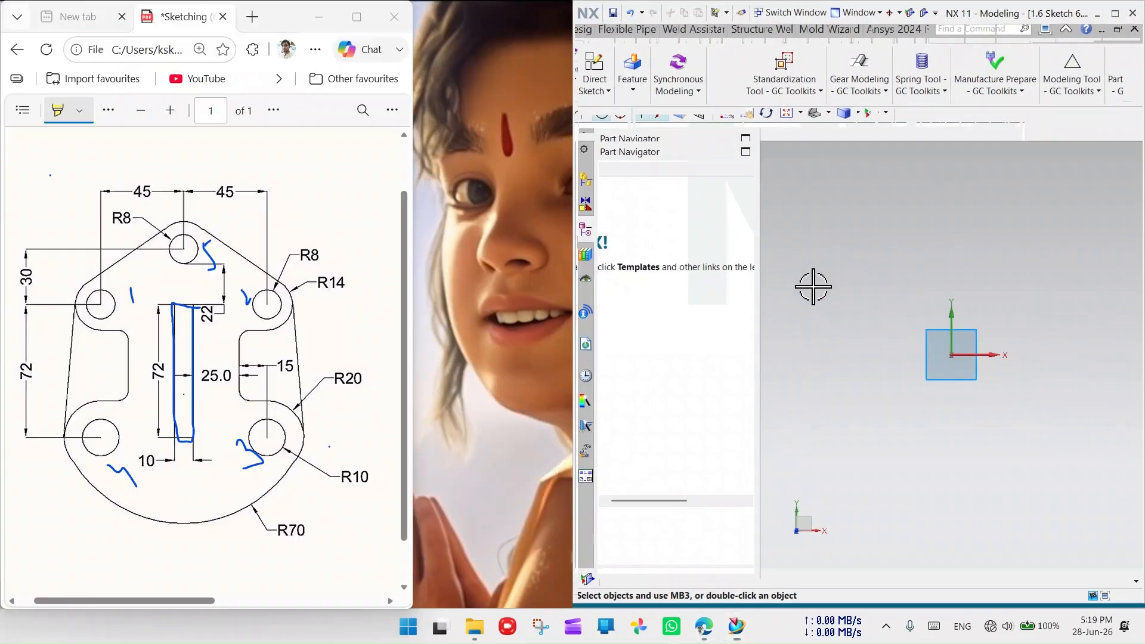
{"action": "left_click_drag", "start_coordinate": [572, 312], "coordinate": [417, 343]}
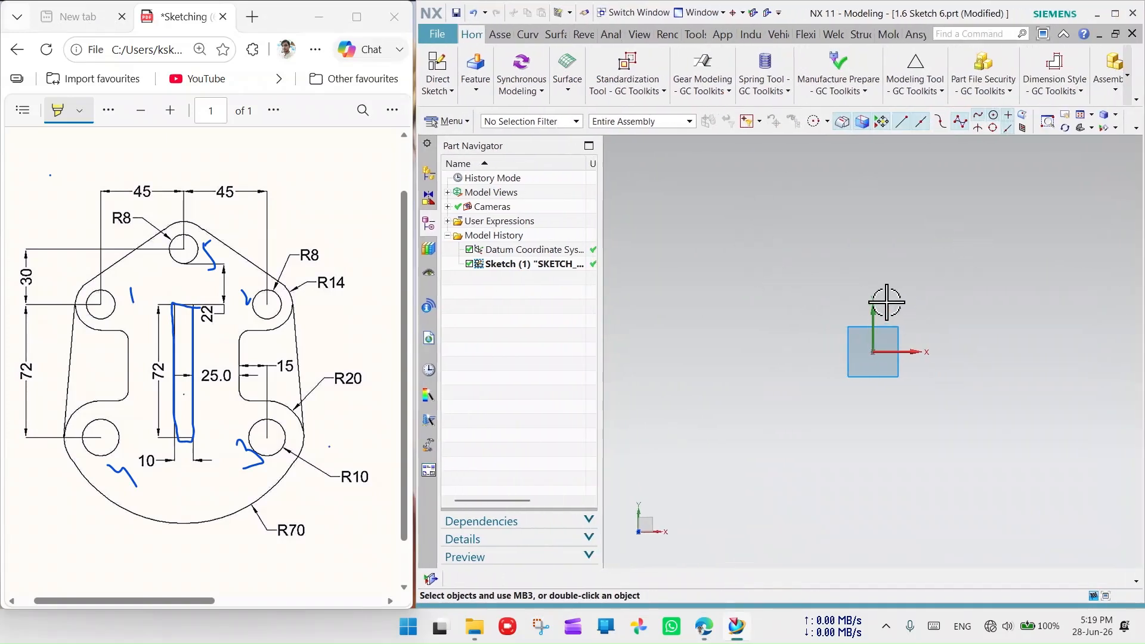
{"action": "left_click_drag", "start_coordinate": [413, 325], "coordinate": [388, 328]}
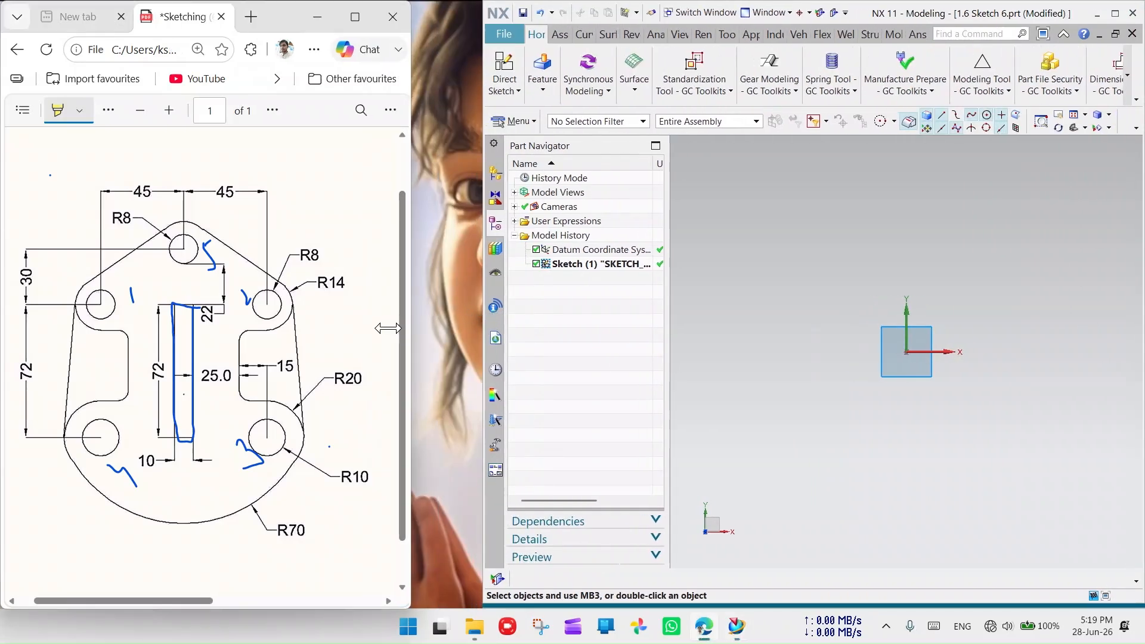
{"action": "left_click_drag", "start_coordinate": [480, 337], "coordinate": [411, 338]}
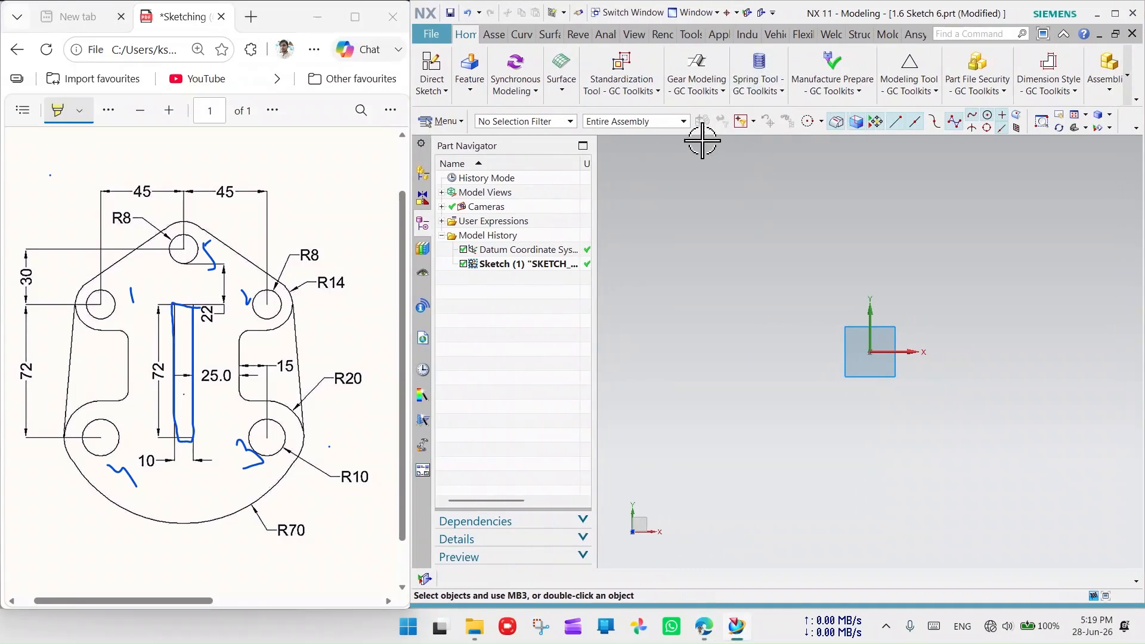
{"action": "left_click", "coordinate": [522, 34]}
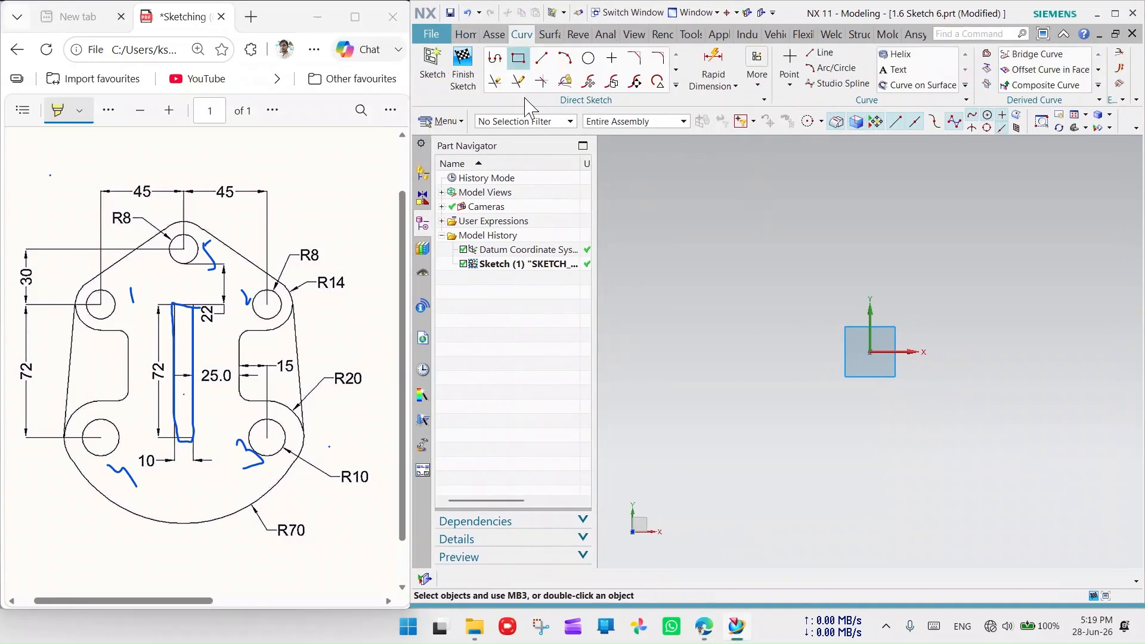
{"action": "left_click", "coordinate": [518, 58]}
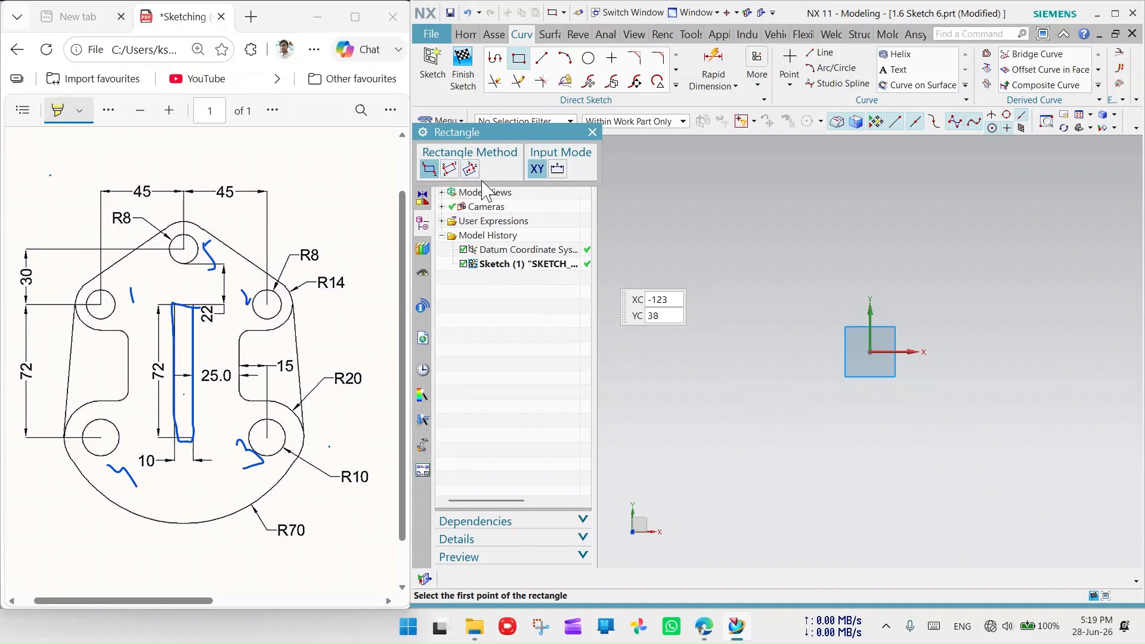
- Draw a tall rectangle from its centre at the sketch origin
{"action": "left_click", "coordinate": [471, 169]}
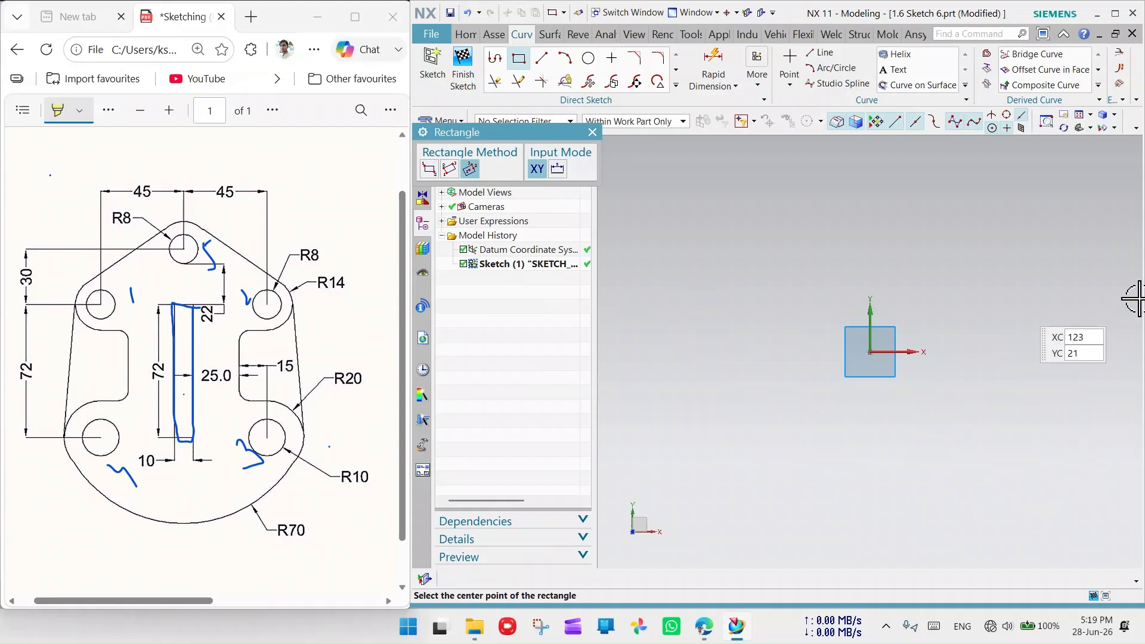
{"action": "left_click", "coordinate": [873, 352]}
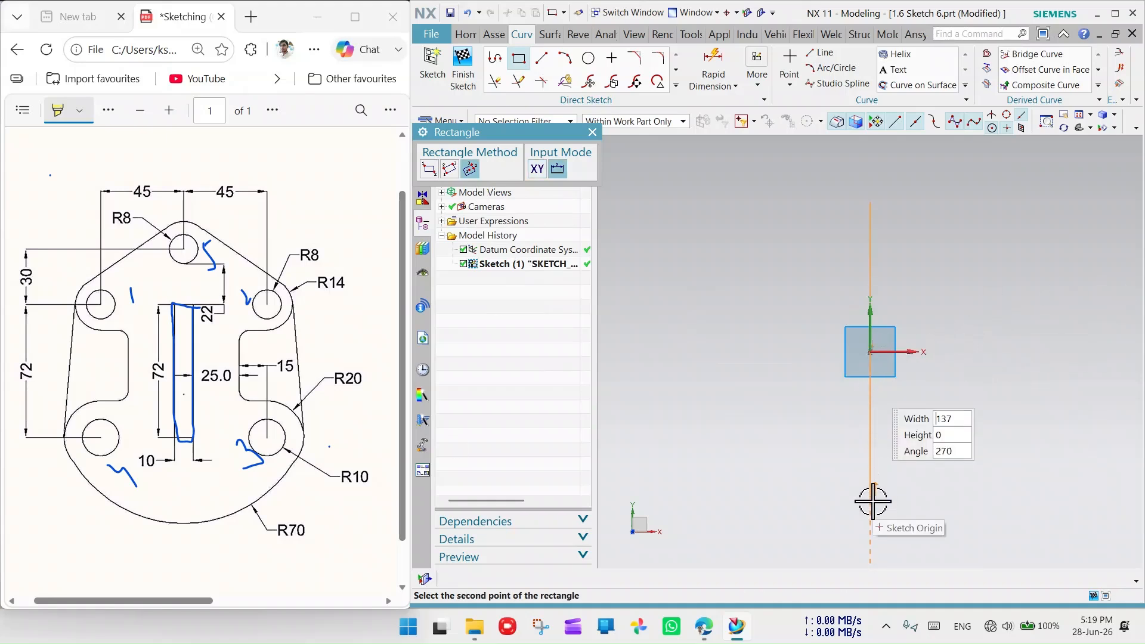
{"action": "left_click", "coordinate": [917, 459]}
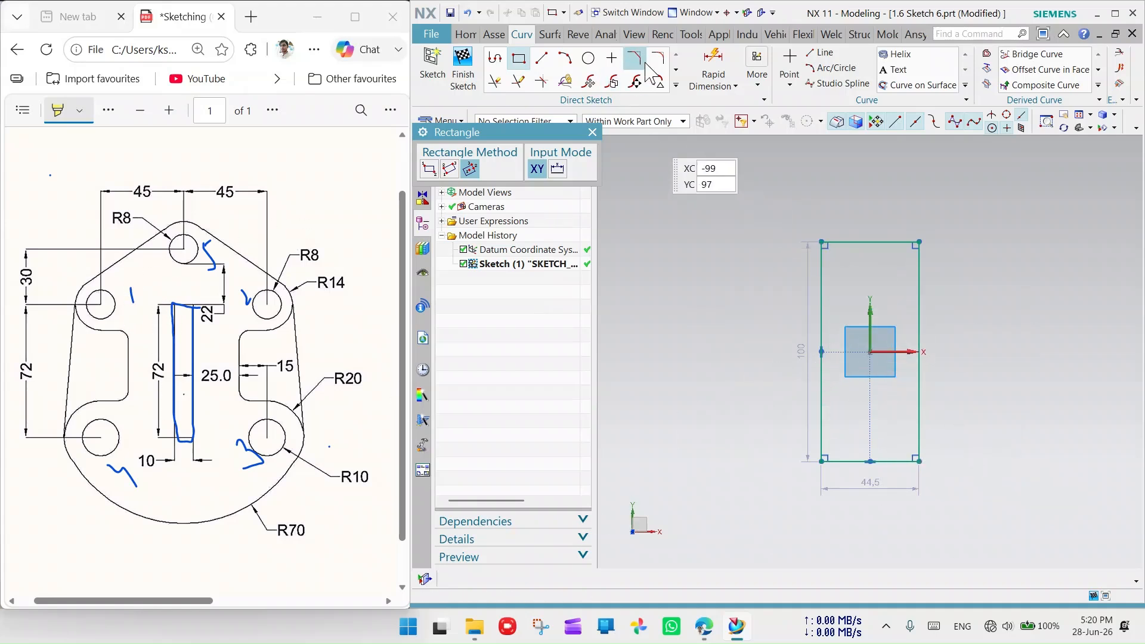
- Dimension the rectangle to 72 high and 10 wide
{"action": "left_click", "coordinate": [715, 69]}
{"action": "left_click", "coordinate": [822, 294]}
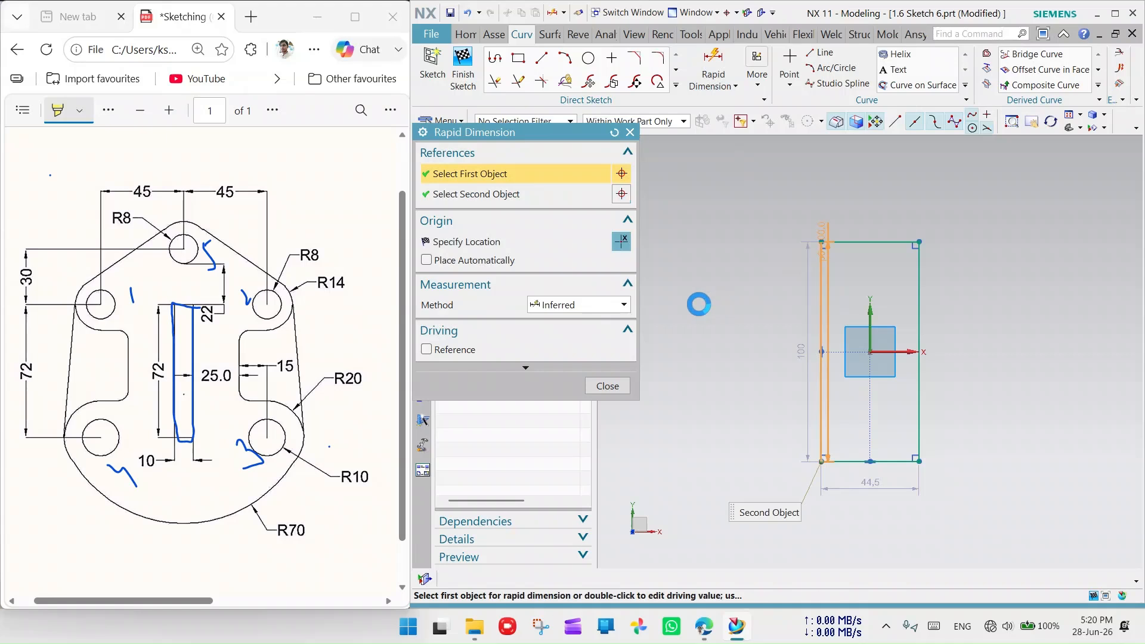
{"action": "left_click", "coordinate": [744, 299]}
{"action": "type", "text": "7"}
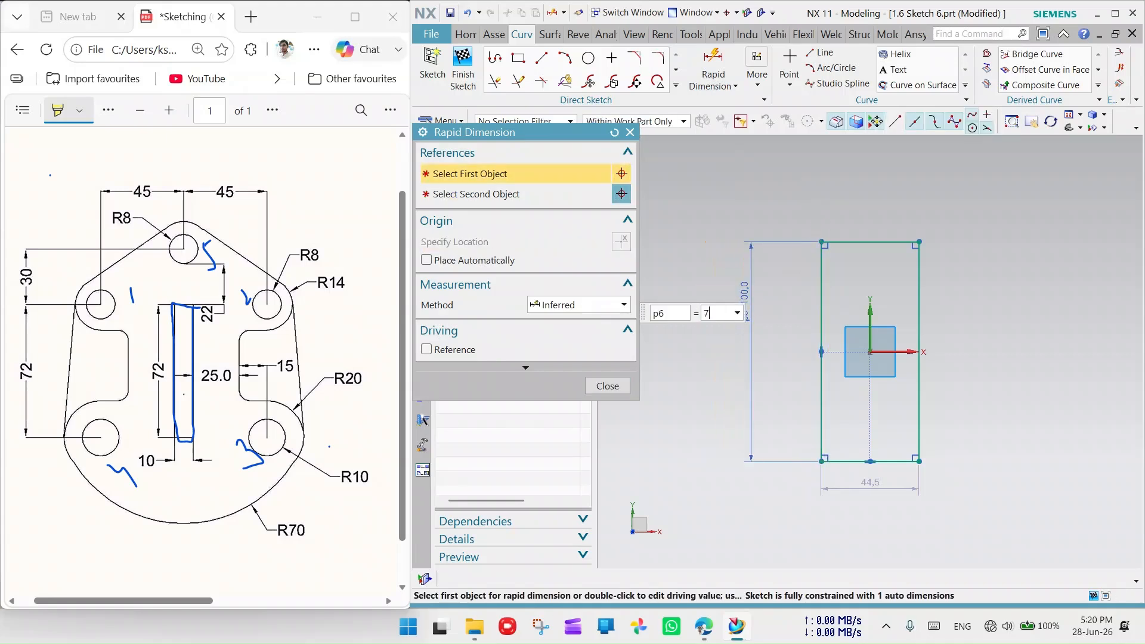
{"action": "type", "text": "2"}
{"action": "key", "text": "Return"}
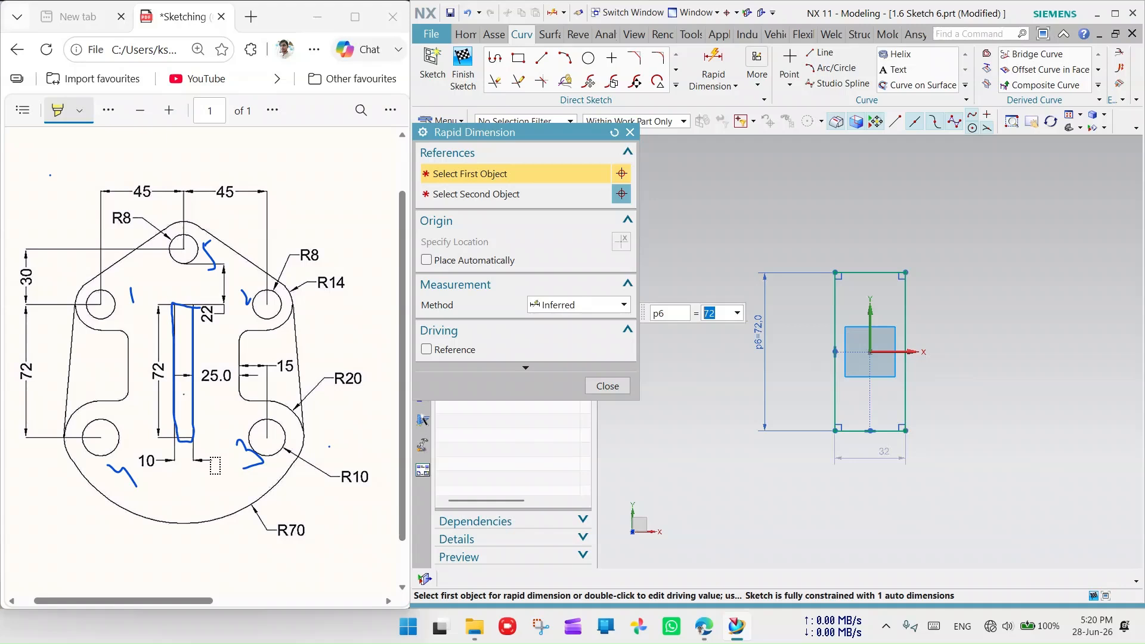
{"action": "left_click", "coordinate": [864, 430]}
{"action": "left_click", "coordinate": [873, 458]}
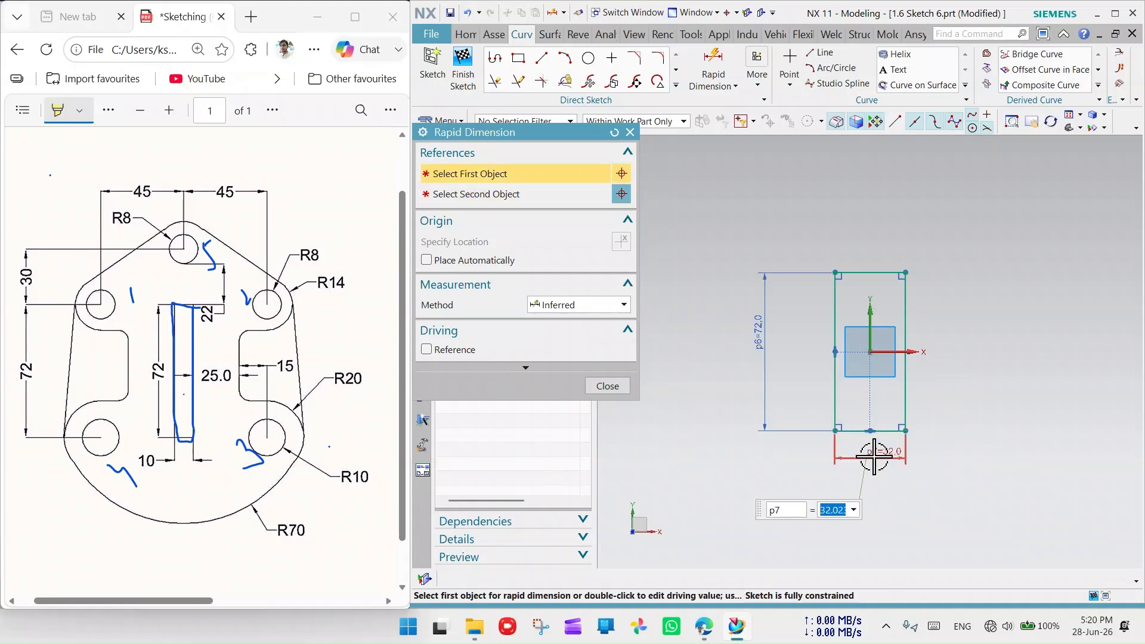
{"action": "type", "text": "10"}
{"action": "key", "text": "Return"}
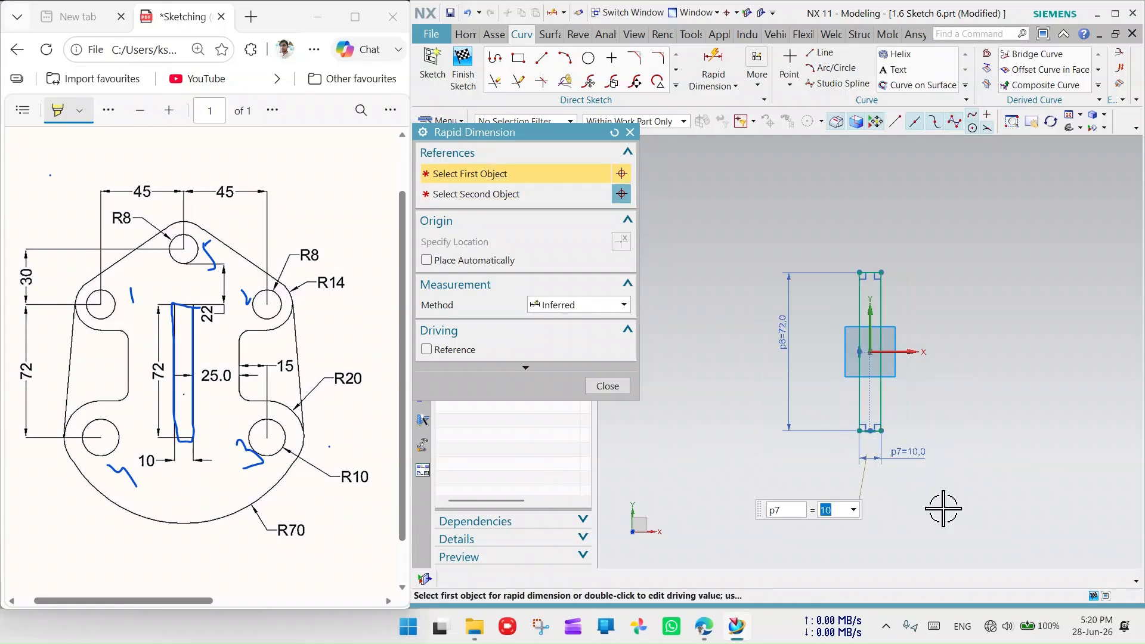
{"action": "left_click", "coordinate": [629, 132]}
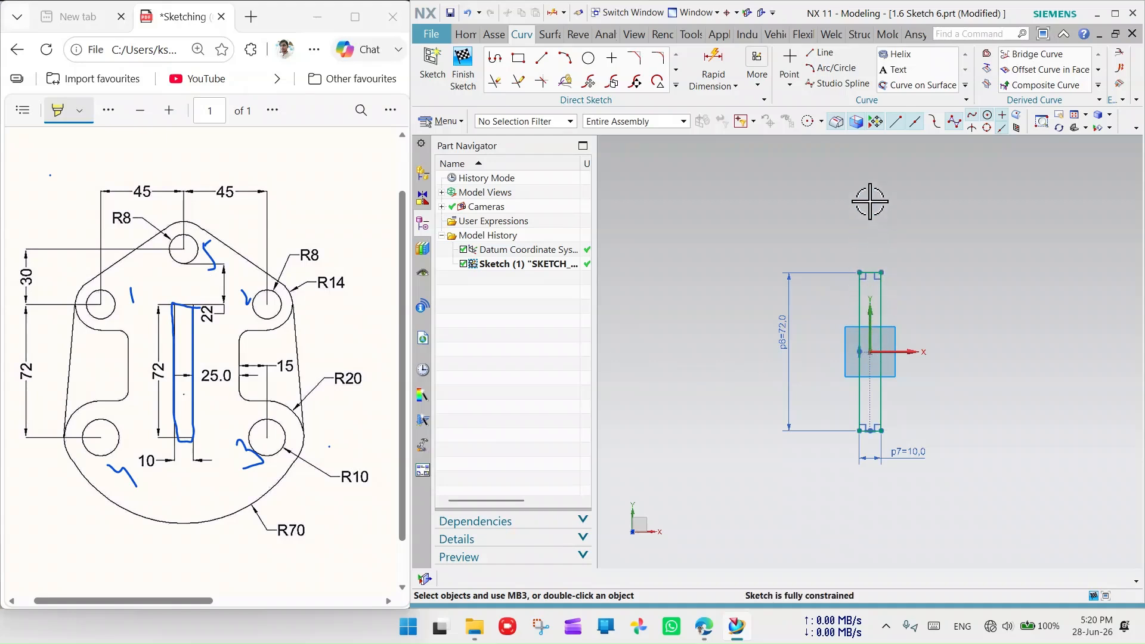
- Draw a small circle above the slot rectangle
{"action": "left_click", "coordinate": [588, 58]}
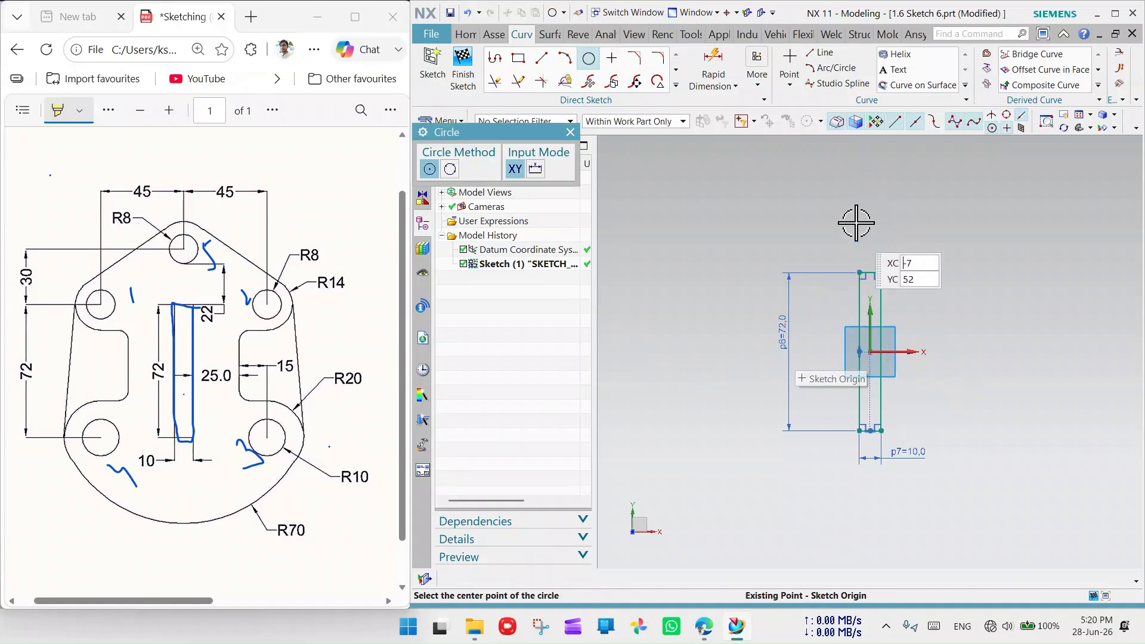
{"action": "left_click", "coordinate": [870, 180]}
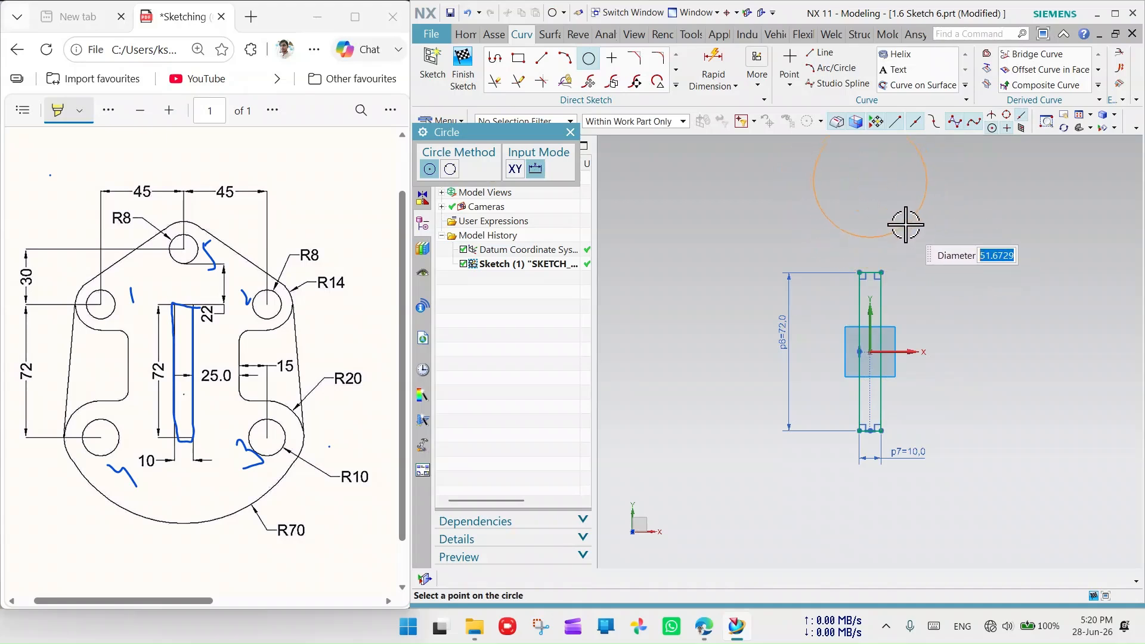
{"action": "left_click", "coordinate": [898, 214]}
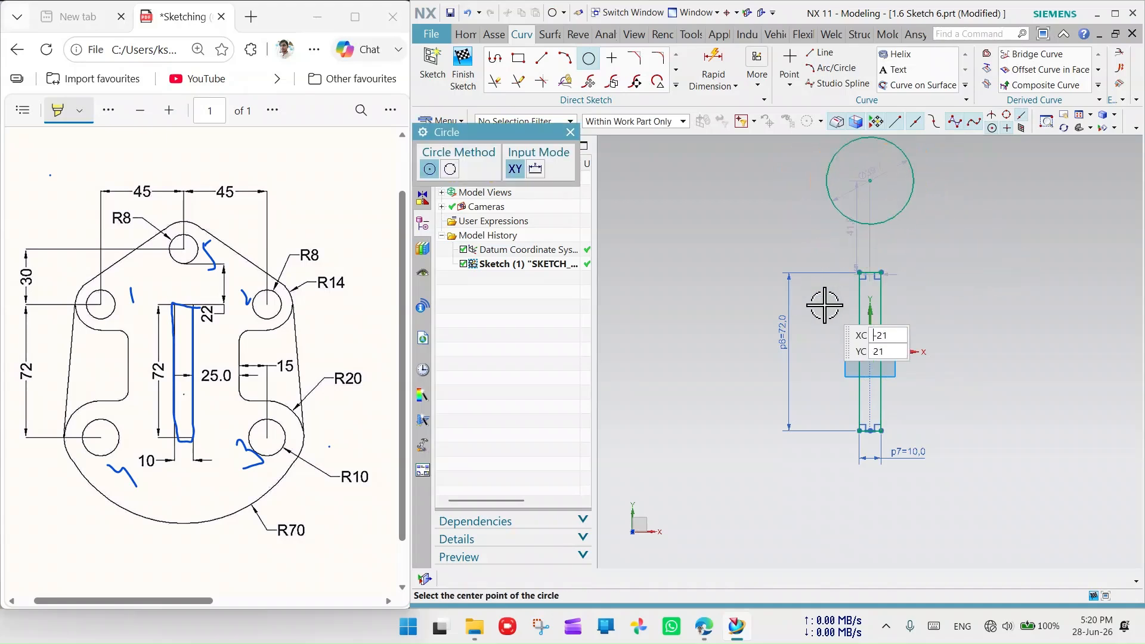
{"action": "scroll", "coordinate": [825, 313], "scroll_direction": "down", "scroll_amount": 2}
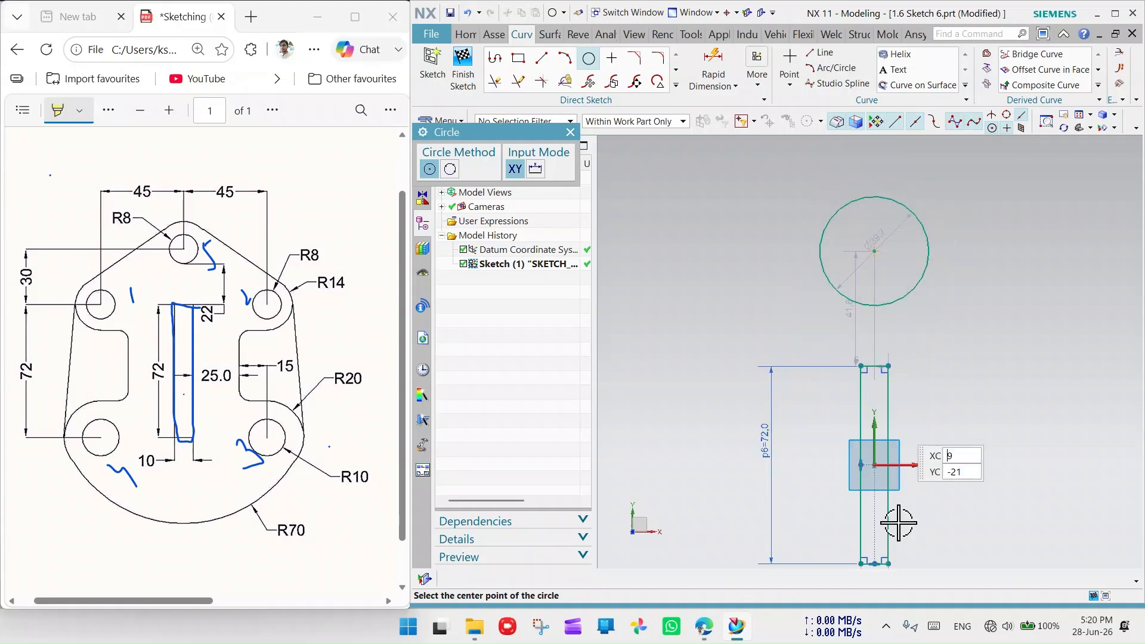
{"action": "scroll", "coordinate": [956, 409], "scroll_direction": "up", "scroll_amount": 1}
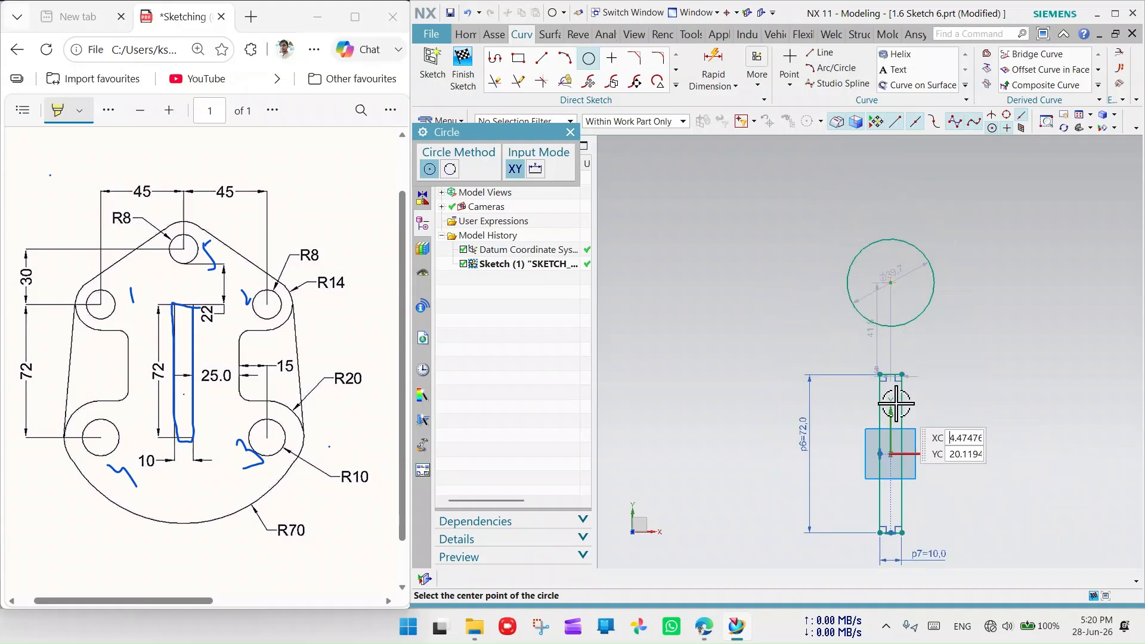
{"action": "left_click", "coordinate": [570, 132]}
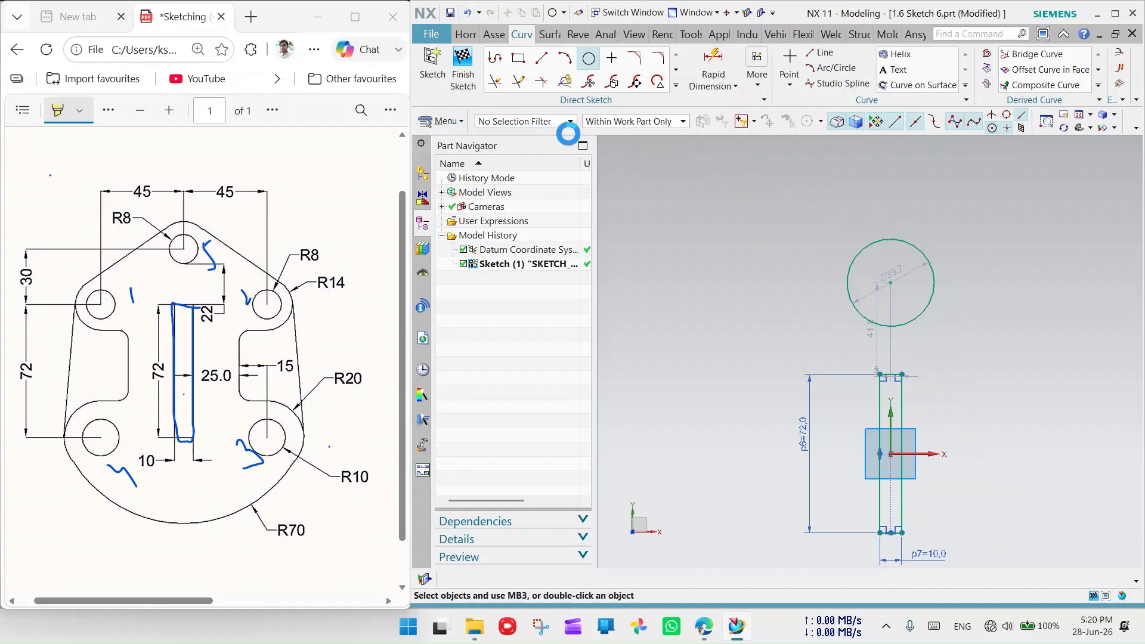
- Move the circle down toward the rectangle and try constraining its centre to the sketch axes
{"action": "left_click", "coordinate": [890, 283]}
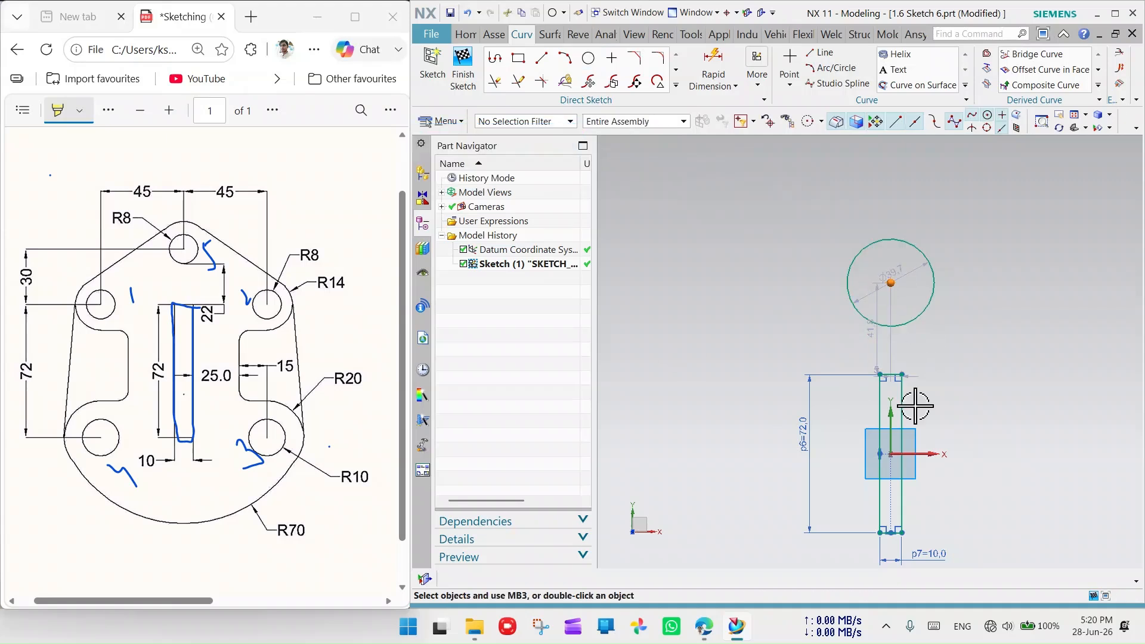
{"action": "left_click", "coordinate": [898, 454]}
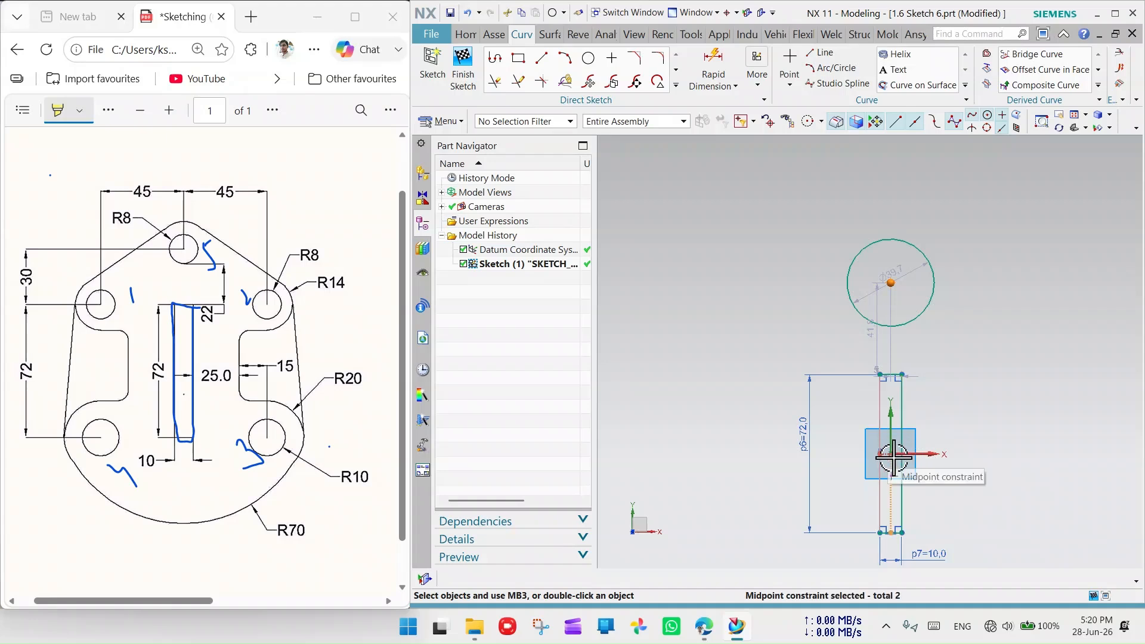
{"action": "key", "text": "Escape"}
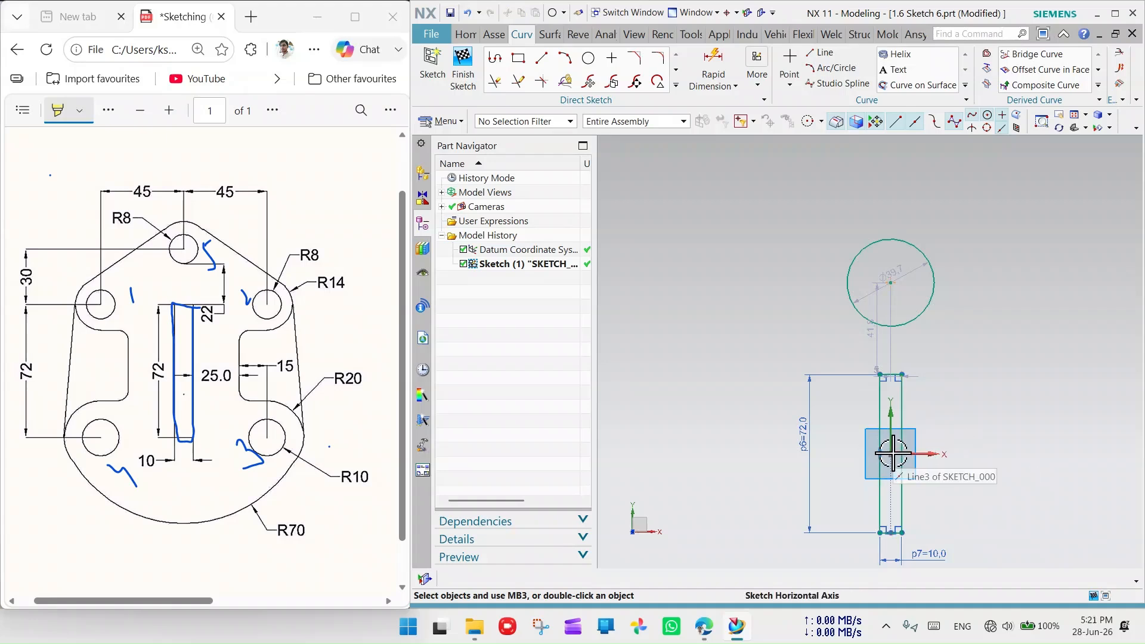
{"action": "scroll", "coordinate": [889, 456], "scroll_direction": "up", "scroll_amount": 1}
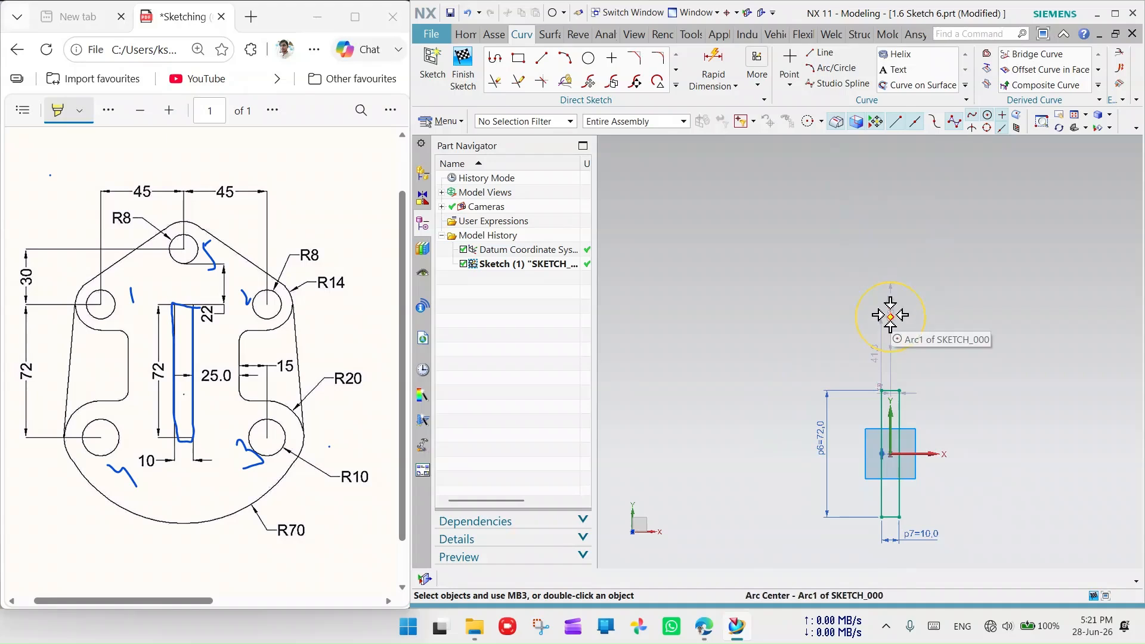
{"action": "mouse_move", "coordinate": [890, 316]}
{"action": "left_mouse_down"}
{"action": "mouse_move", "coordinate": [876, 318]}
{"action": "mouse_move", "coordinate": [889, 332]}
{"action": "mouse_move", "coordinate": [882, 439]}
{"action": "mouse_move", "coordinate": [889, 351]}
{"action": "mouse_move", "coordinate": [897, 397]}
{"action": "mouse_move", "coordinate": [887, 388]}
{"action": "mouse_move", "coordinate": [888, 289]}
{"action": "left_mouse_up"}
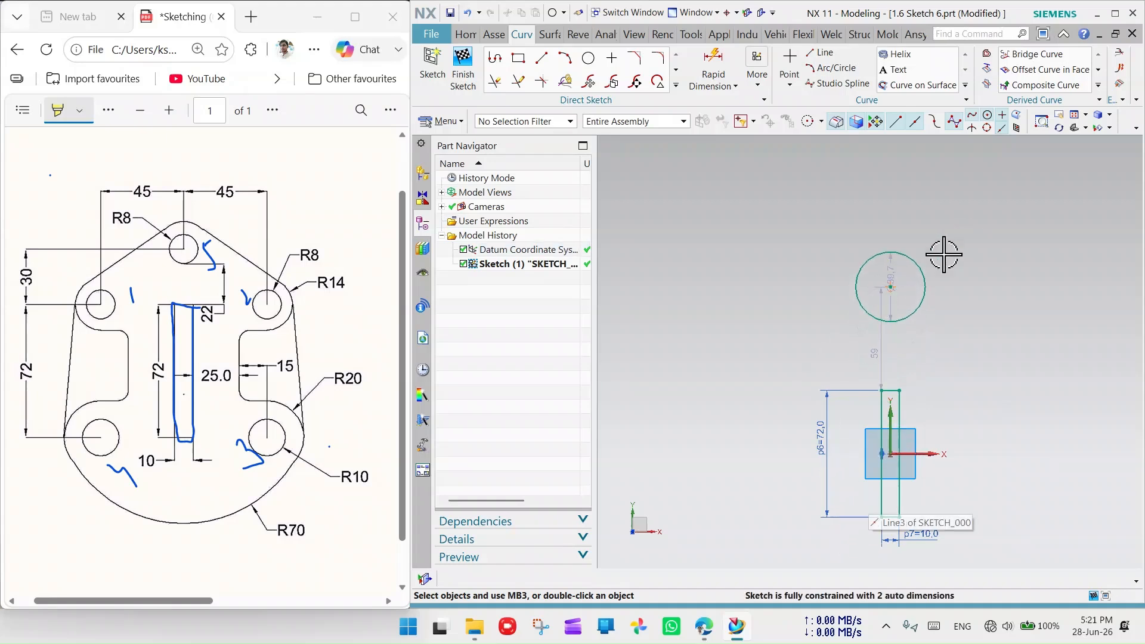
{"action": "left_click", "coordinate": [890, 285]}
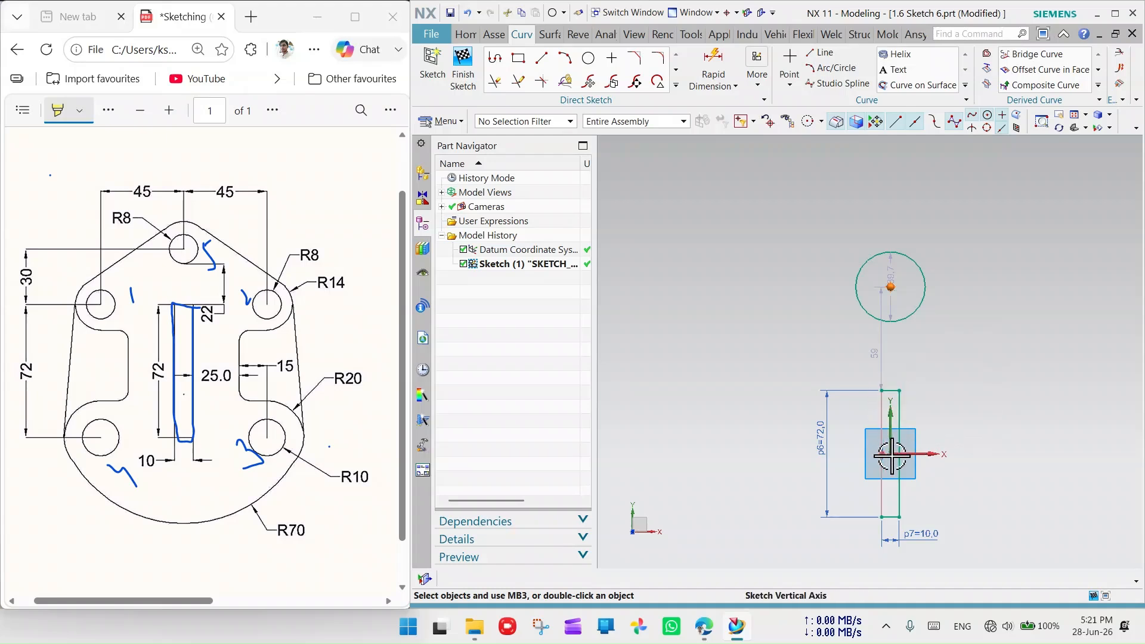
{"action": "scroll", "coordinate": [892, 468], "scroll_direction": "up", "scroll_amount": 4}
{"action": "scroll", "coordinate": [894, 474], "scroll_direction": "up", "scroll_amount": 1}
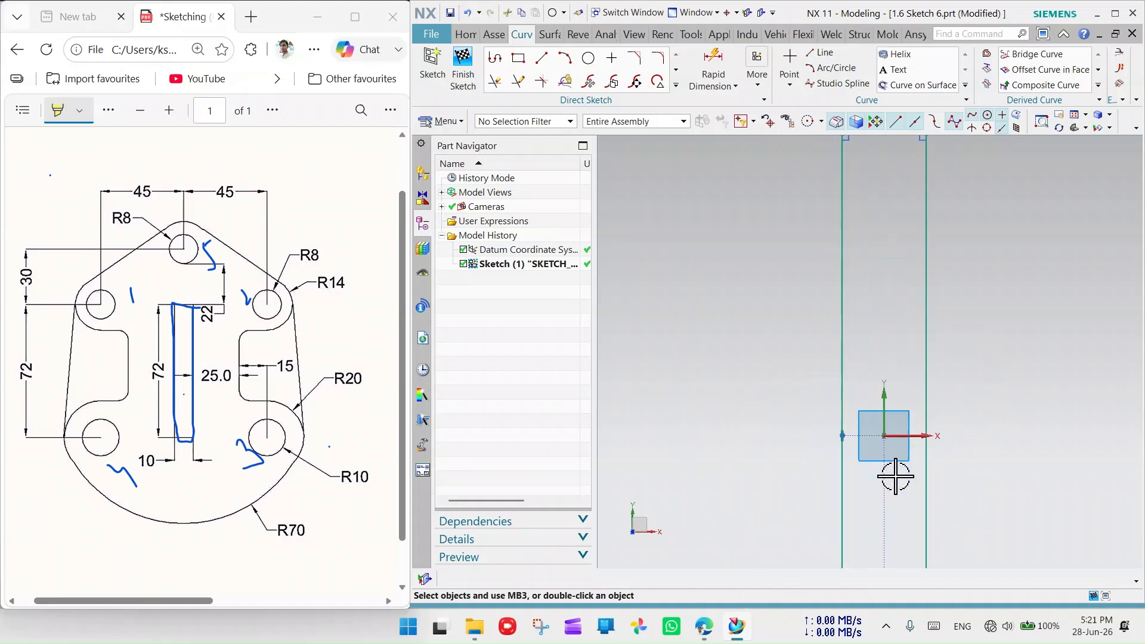
{"action": "scroll", "coordinate": [883, 434], "scroll_direction": "up", "scroll_amount": 1}
{"action": "left_click", "coordinate": [884, 434]}
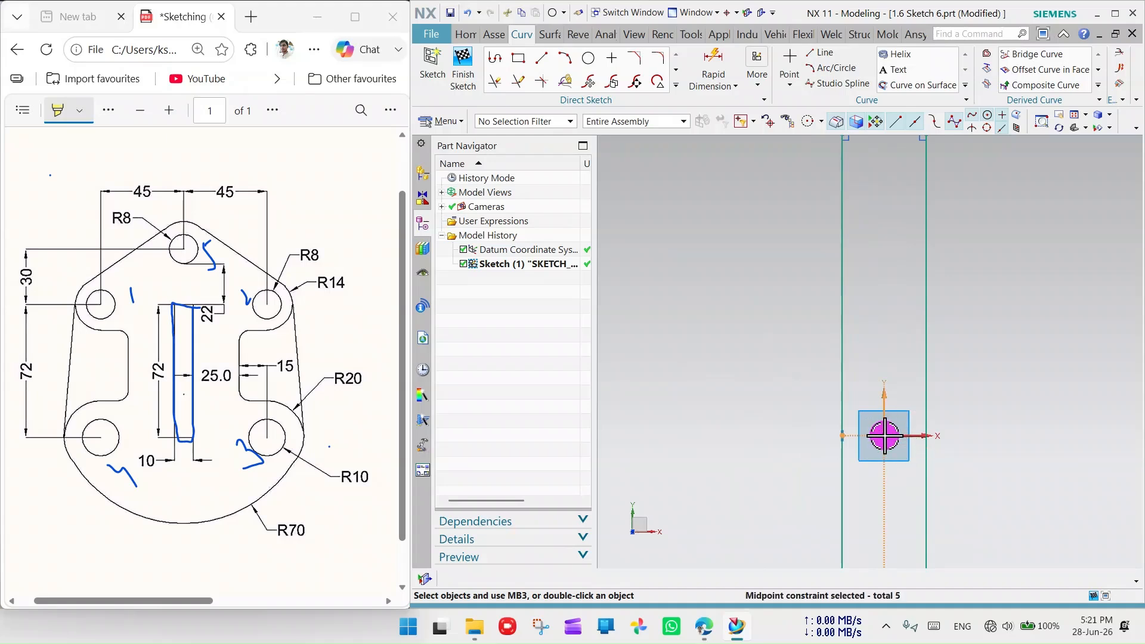
{"action": "left_click", "coordinate": [889, 436]}
{"action": "key", "text": "Escape"}
- Slide the circle's centre onto the vertical centreline and highlight the 22 dimension on the drawing
{"action": "scroll", "coordinate": [877, 478], "scroll_direction": "down", "scroll_amount": 6}
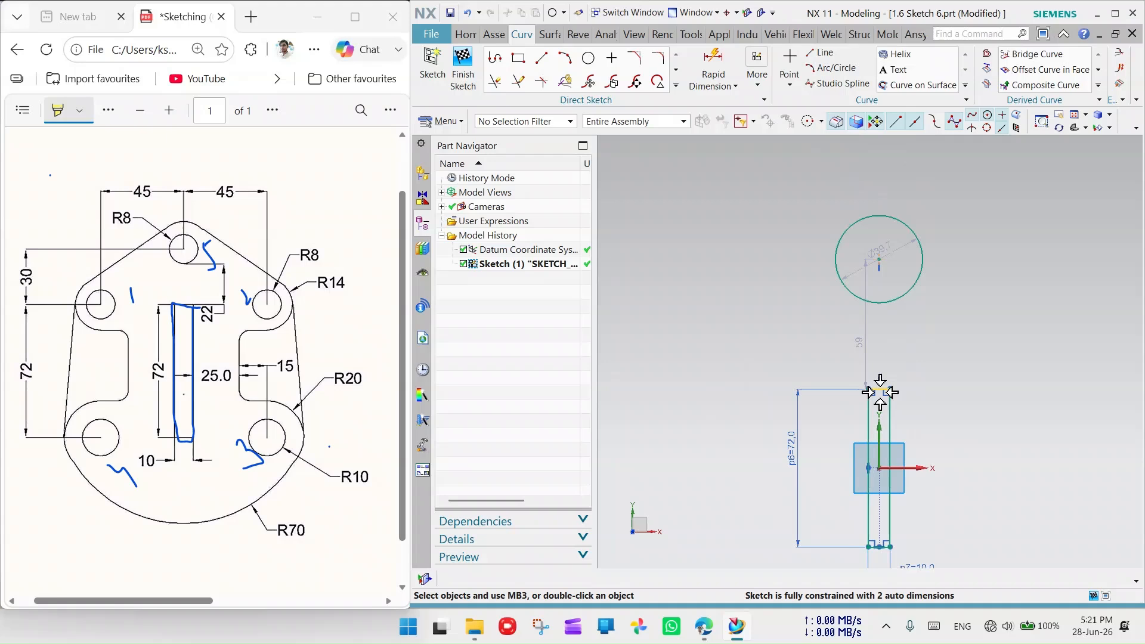
{"action": "scroll", "coordinate": [879, 391], "scroll_direction": "up", "scroll_amount": 6}
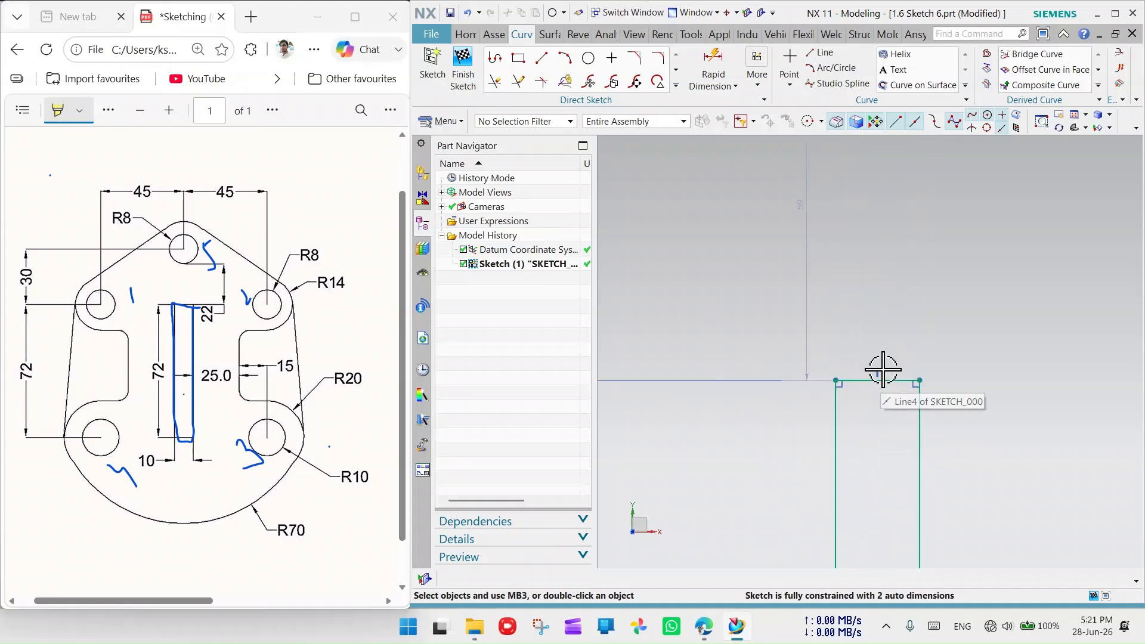
{"action": "scroll", "coordinate": [878, 383], "scroll_direction": "down", "scroll_amount": 6}
{"action": "left_click", "coordinate": [877, 294]}
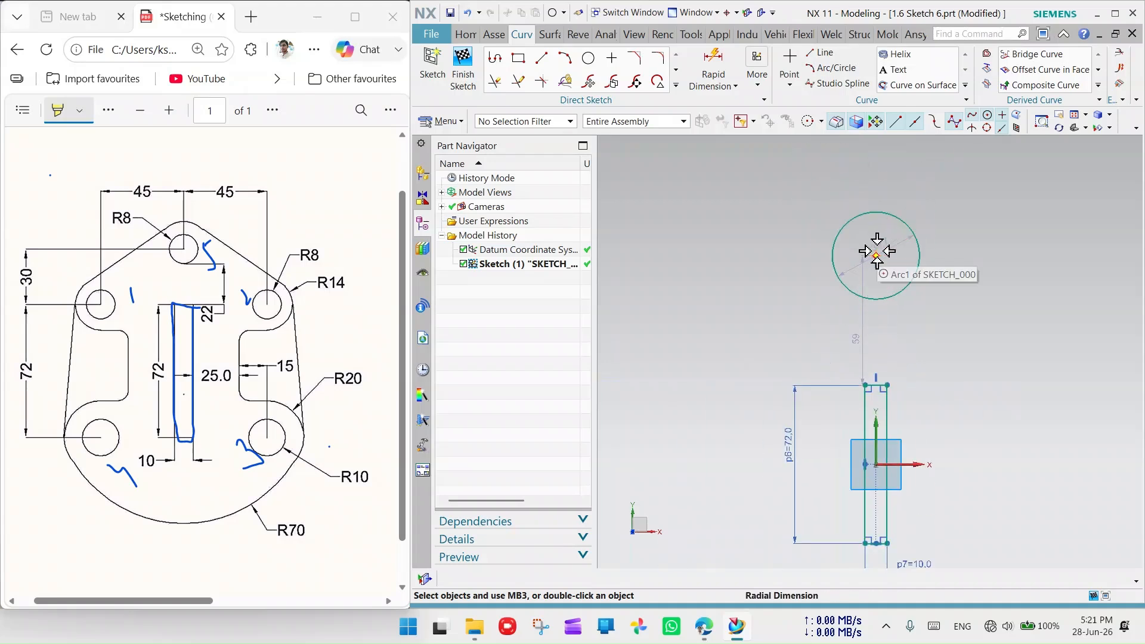
{"action": "left_click_drag", "start_coordinate": [879, 252], "coordinate": [905, 277]}
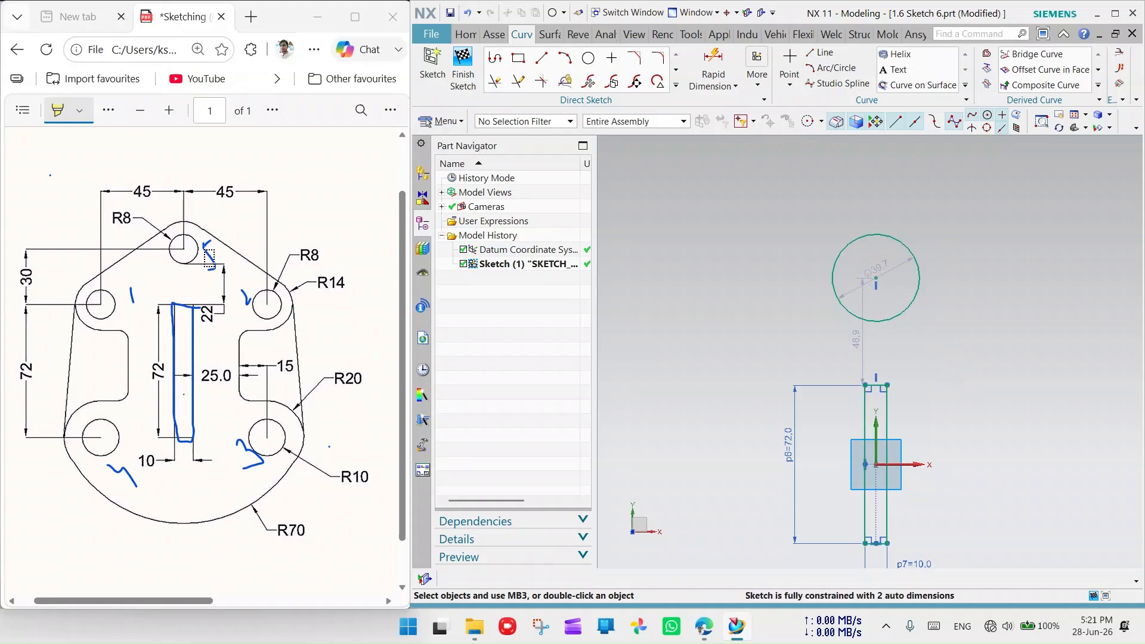
{"action": "left_click_drag", "start_coordinate": [225, 266], "coordinate": [225, 304]}
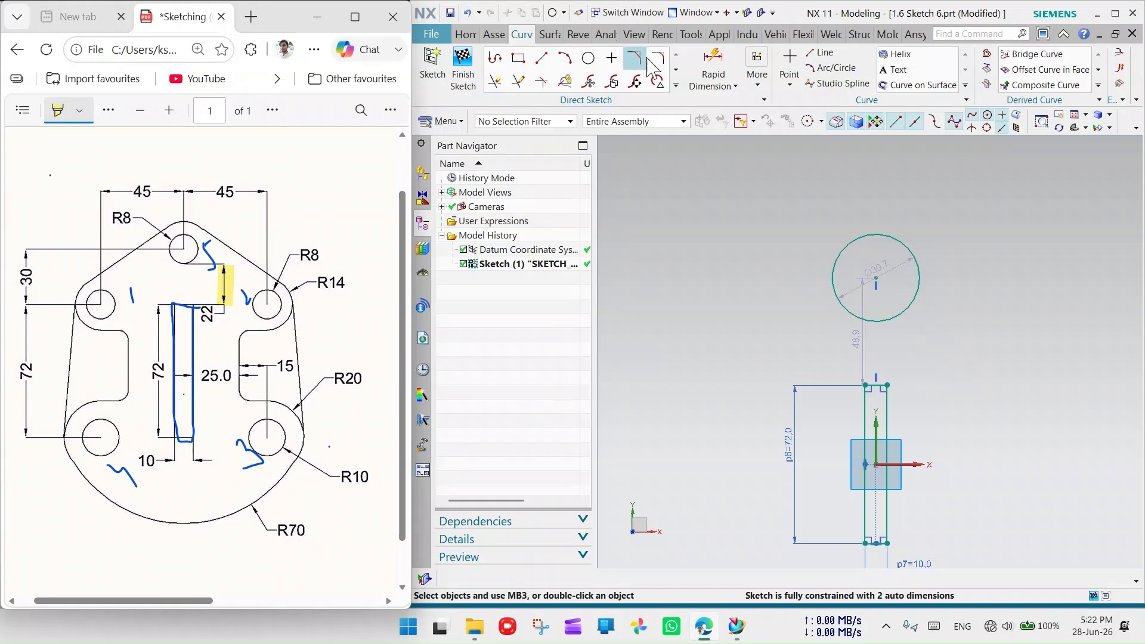
- Dimension the circle centre 22 above the rectangle's top midpoint
{"action": "left_click", "coordinate": [713, 67]}
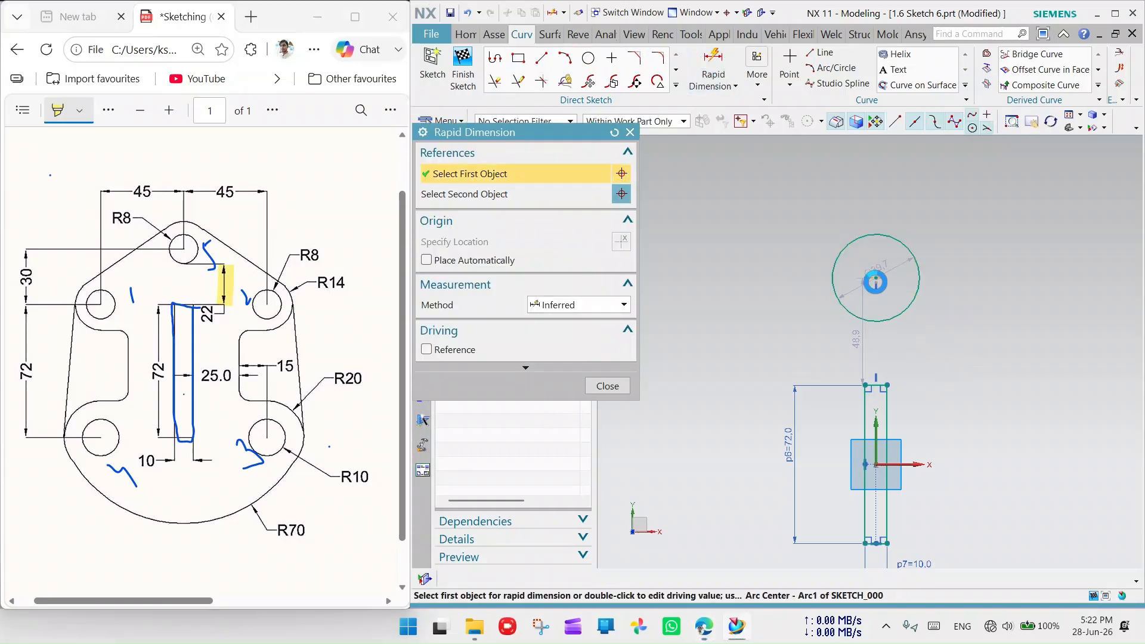
{"action": "left_click", "coordinate": [833, 277]}
{"action": "left_click", "coordinate": [875, 388]}
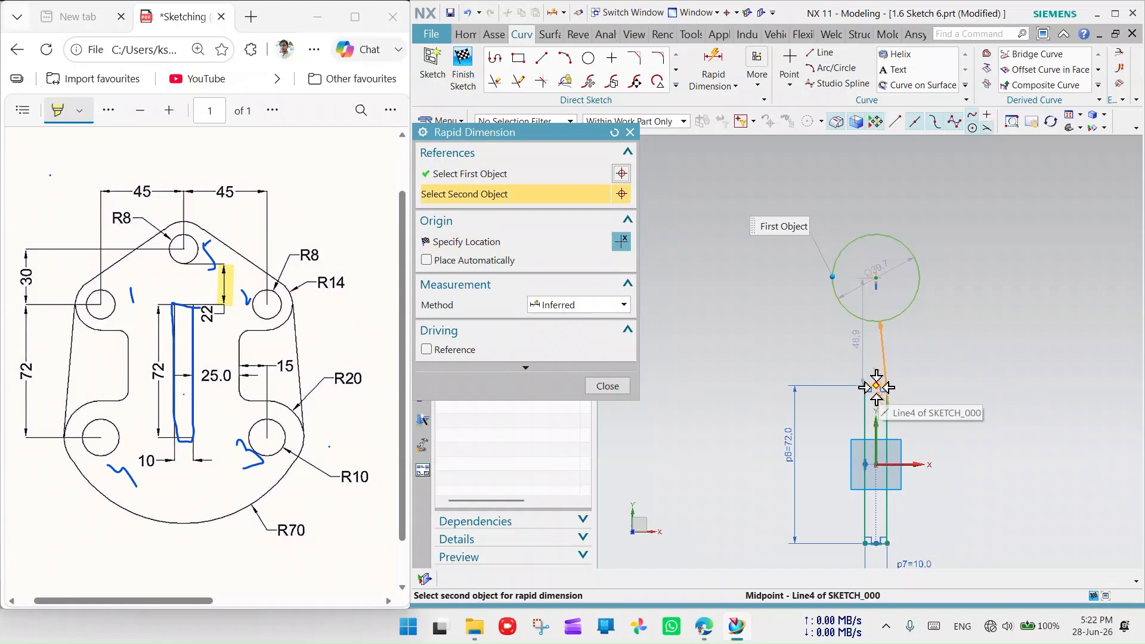
{"action": "left_click", "coordinate": [710, 341]}
{"action": "key", "text": "Return"}
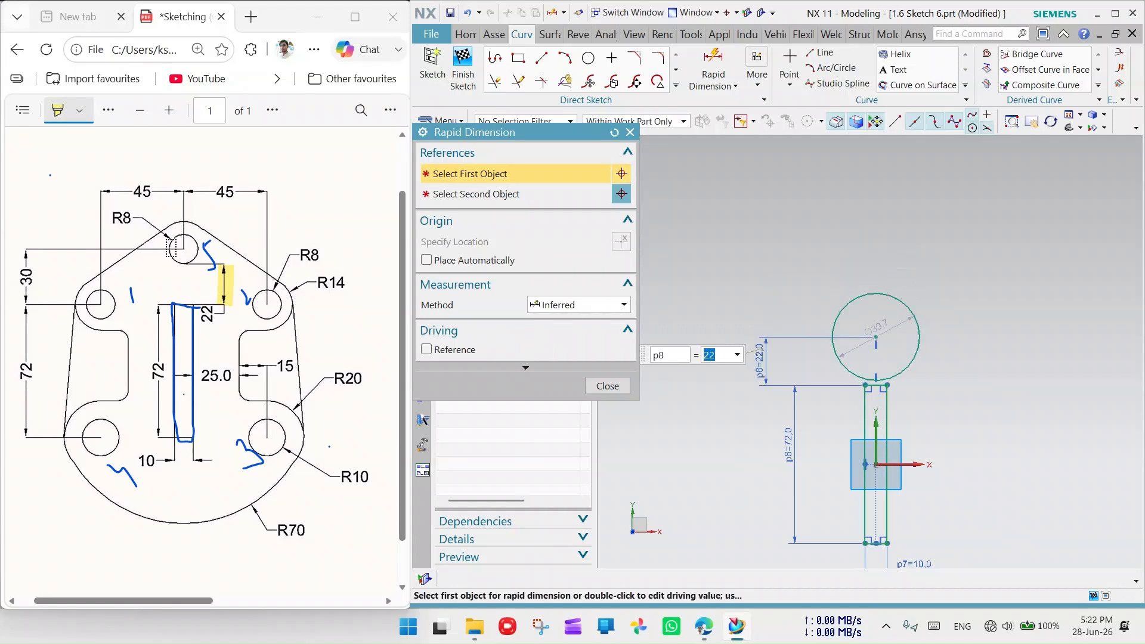
- Give the circle a diameter of 10
{"action": "left_click", "coordinate": [876, 292]}
{"action": "left_click", "coordinate": [916, 216]}
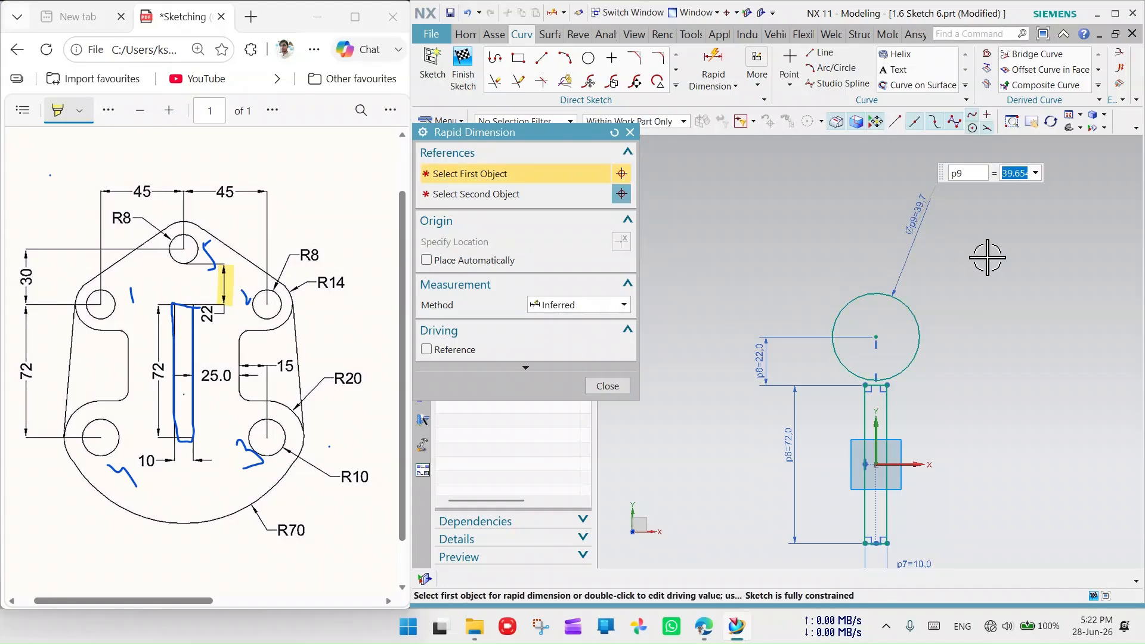
{"action": "type", "text": "10"}
{"action": "key", "text": "Return"}
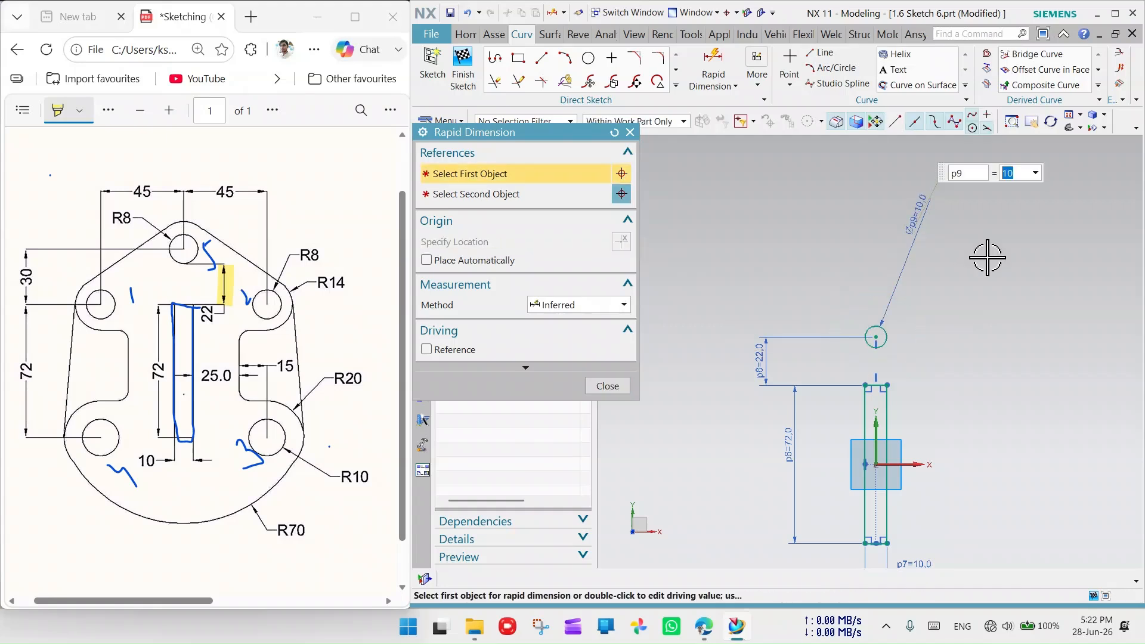
{"action": "scroll", "coordinate": [843, 332], "scroll_direction": "up", "scroll_amount": 3}
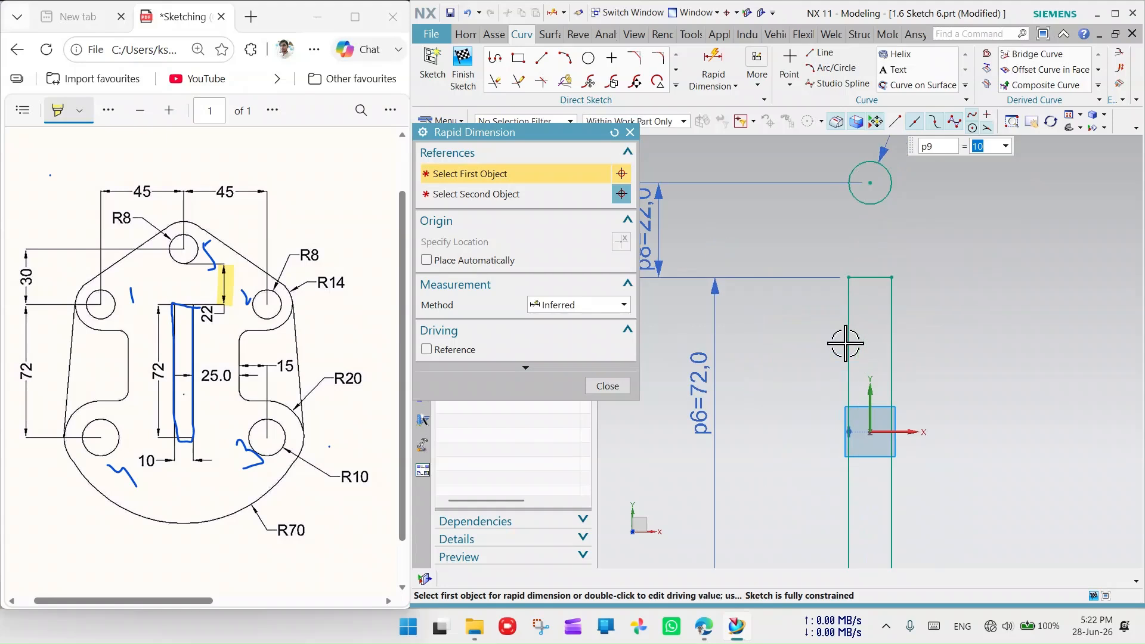
{"action": "scroll", "coordinate": [845, 327], "scroll_direction": "down", "scroll_amount": 2}
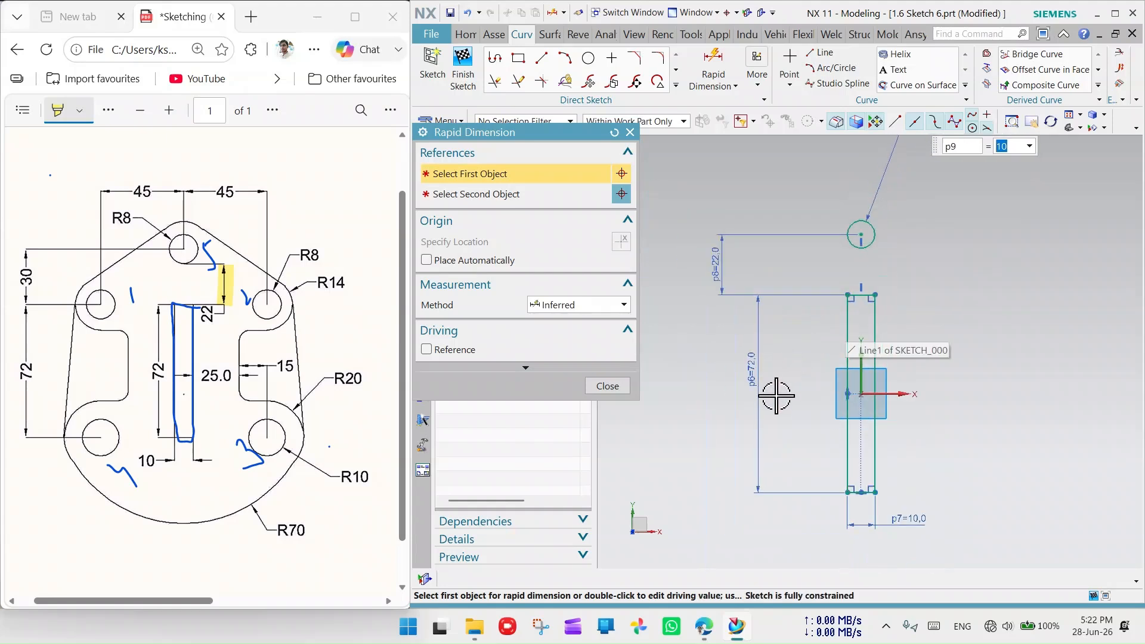
{"action": "scroll", "coordinate": [844, 328], "scroll_direction": "down", "scroll_amount": 2}
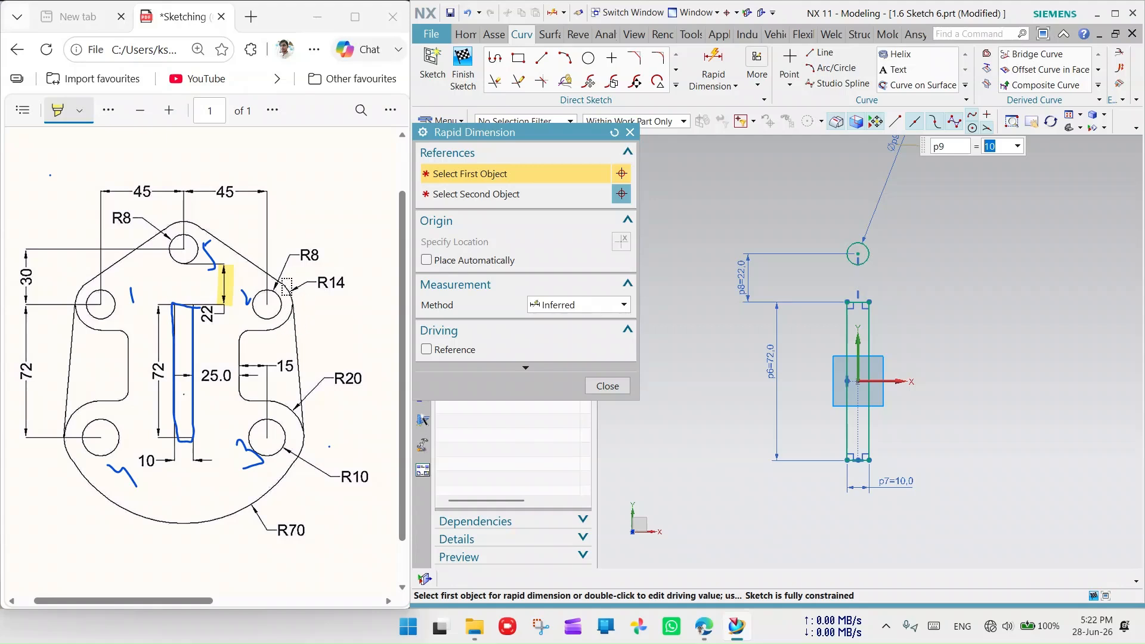
- Highlight the R14, top R8 and left R8 arcs on the reference drawing
{"action": "mouse_move", "coordinate": [286, 288]}
{"action": "left_mouse_down"}
{"action": "mouse_move", "coordinate": [301, 309]}
{"action": "mouse_move", "coordinate": [295, 338]}
{"action": "left_mouse_up"}
{"action": "left_click_drag", "start_coordinate": [205, 230], "coordinate": [170, 223]}
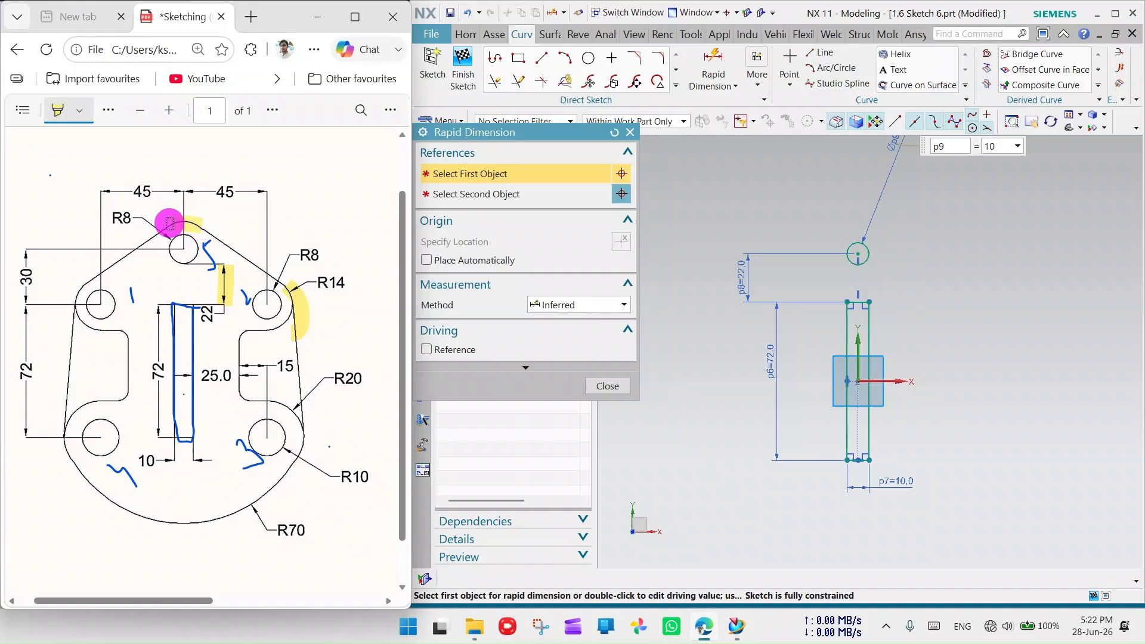
{"action": "left_click_drag", "start_coordinate": [72, 304], "coordinate": [78, 318]}
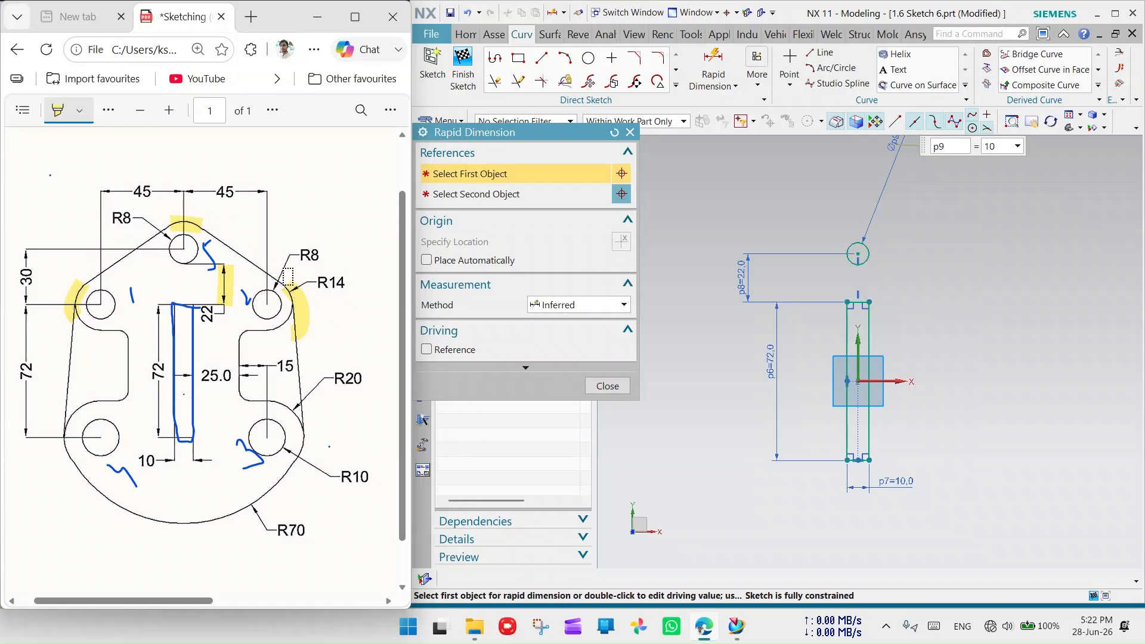
- Switch to the eraser and remove the highlight over the top R8 arc
{"action": "left_click", "coordinate": [79, 111]}
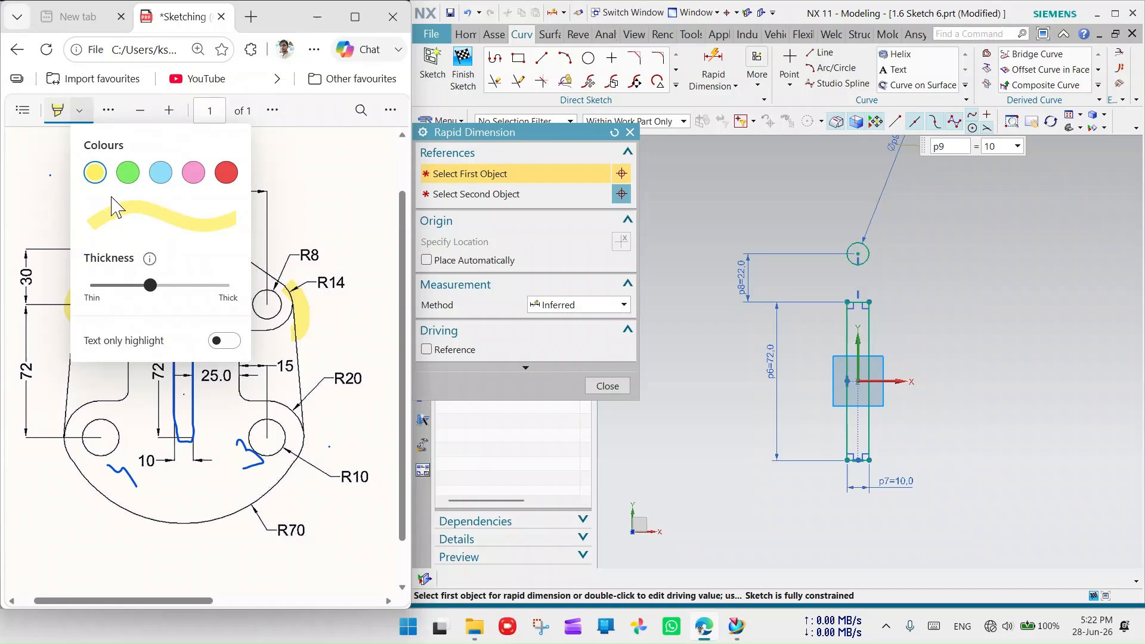
{"action": "left_click", "coordinate": [271, 213]}
{"action": "left_click", "coordinate": [107, 110]}
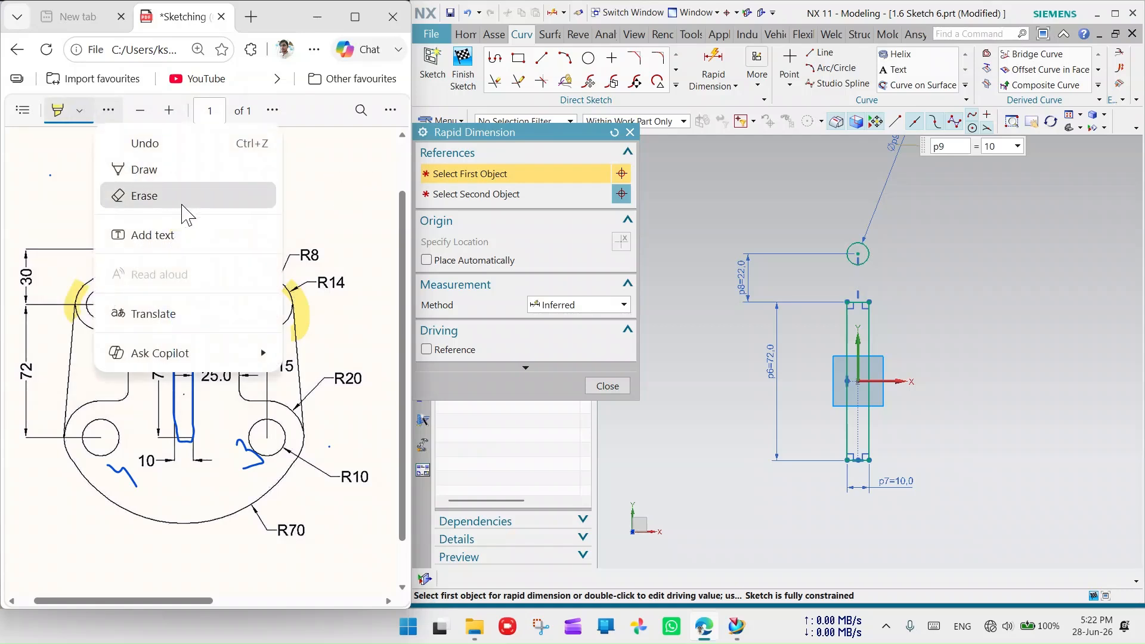
{"action": "left_click", "coordinate": [141, 195]}
{"action": "left_click", "coordinate": [179, 227]}
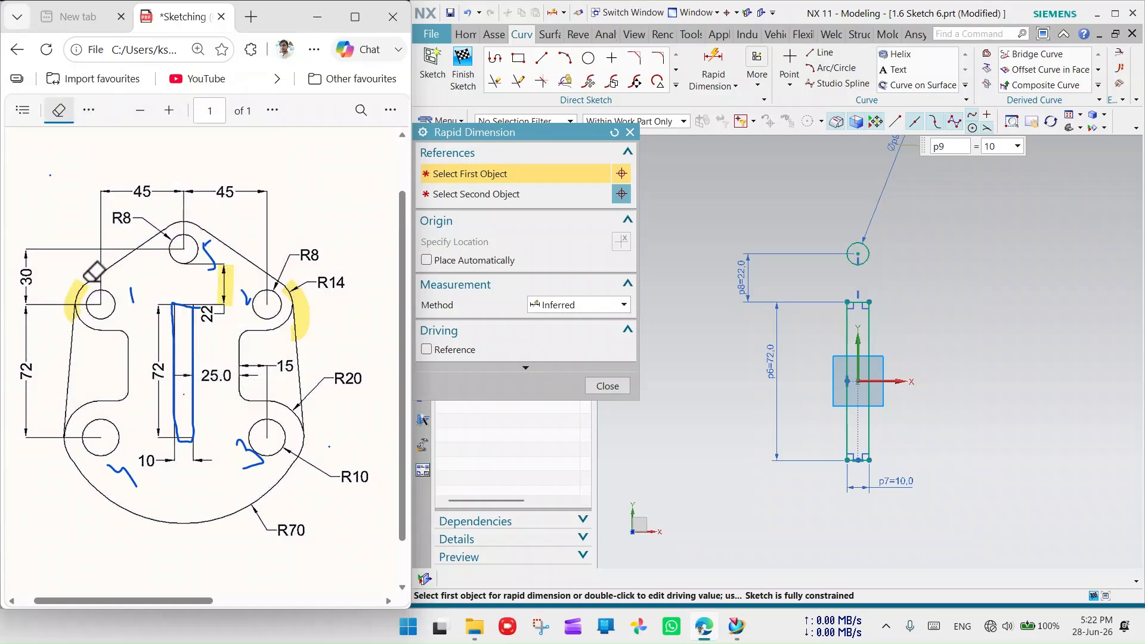
- Erase all the blue ink marks and the highlight beside the 22 dimension
{"action": "mouse_move", "coordinate": [123, 292]}
{"action": "left_mouse_down"}
{"action": "mouse_move", "coordinate": [123, 320]}
{"action": "mouse_move", "coordinate": [128, 304]}
{"action": "left_mouse_up"}
{"action": "left_click", "coordinate": [206, 252]}
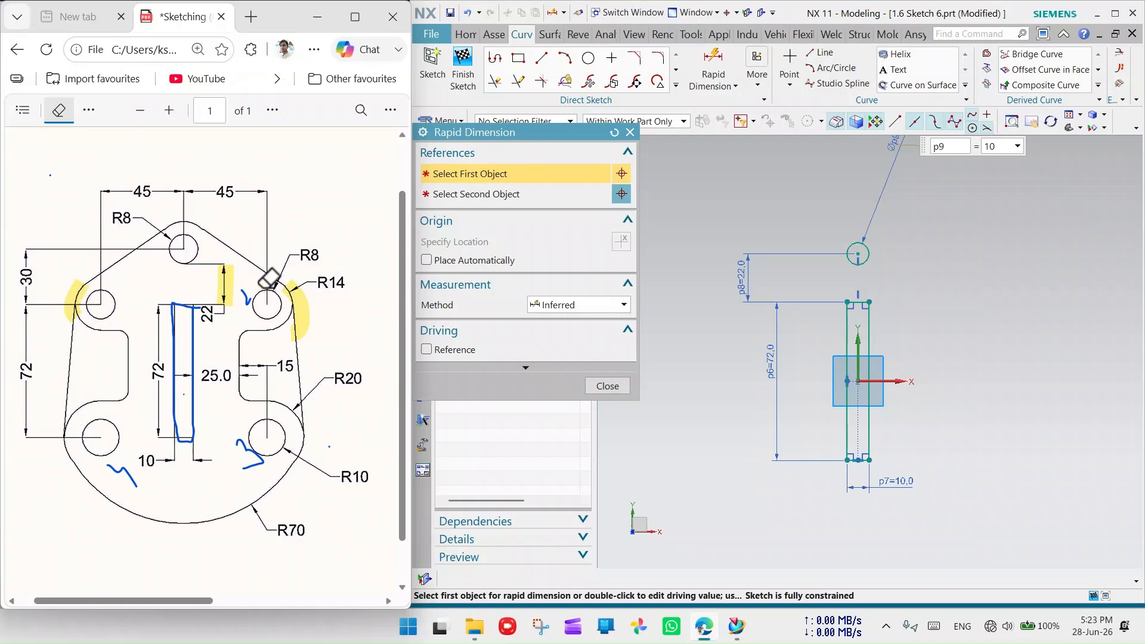
{"action": "left_click", "coordinate": [247, 295]}
{"action": "left_click", "coordinate": [191, 319]}
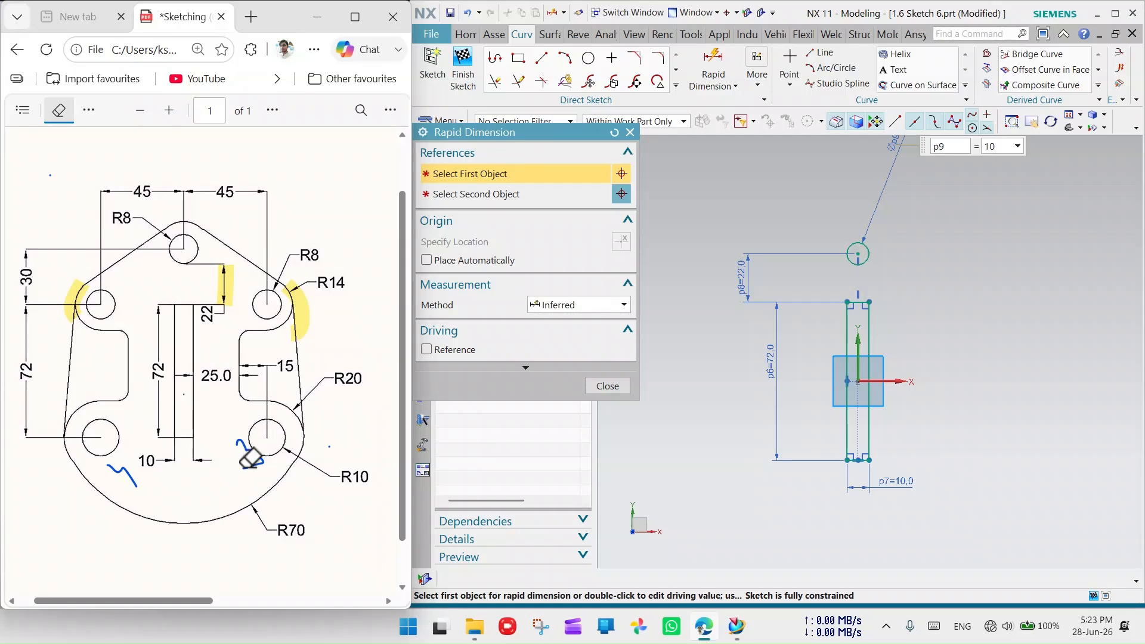
{"action": "left_click_drag", "start_coordinate": [257, 445], "coordinate": [247, 448]}
{"action": "left_click", "coordinate": [122, 475]}
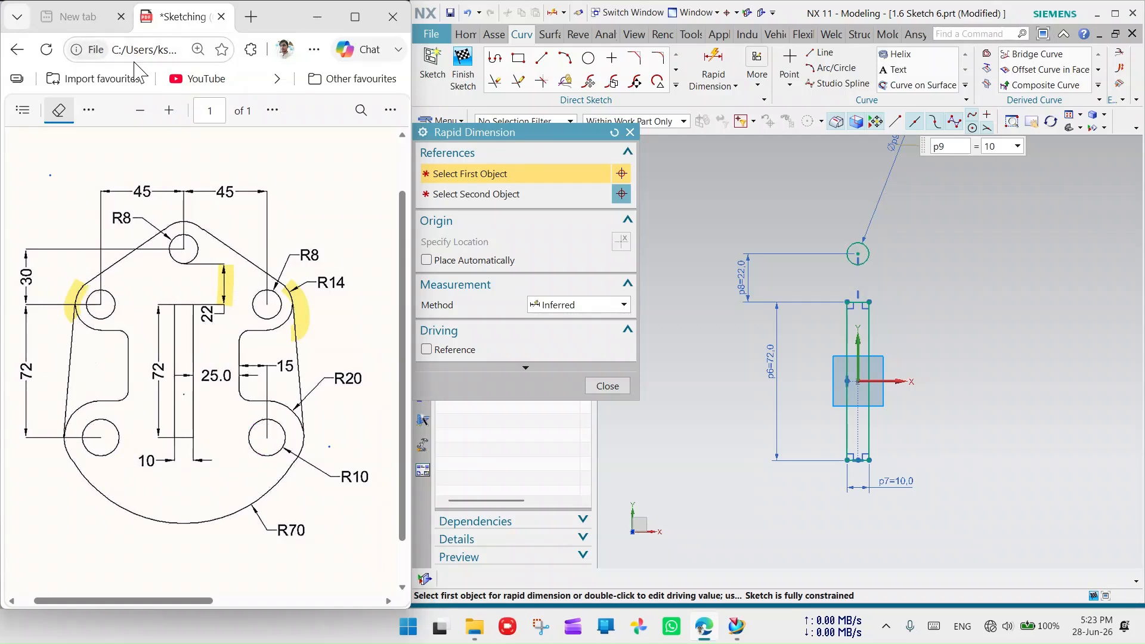
{"action": "left_click", "coordinate": [219, 281]}
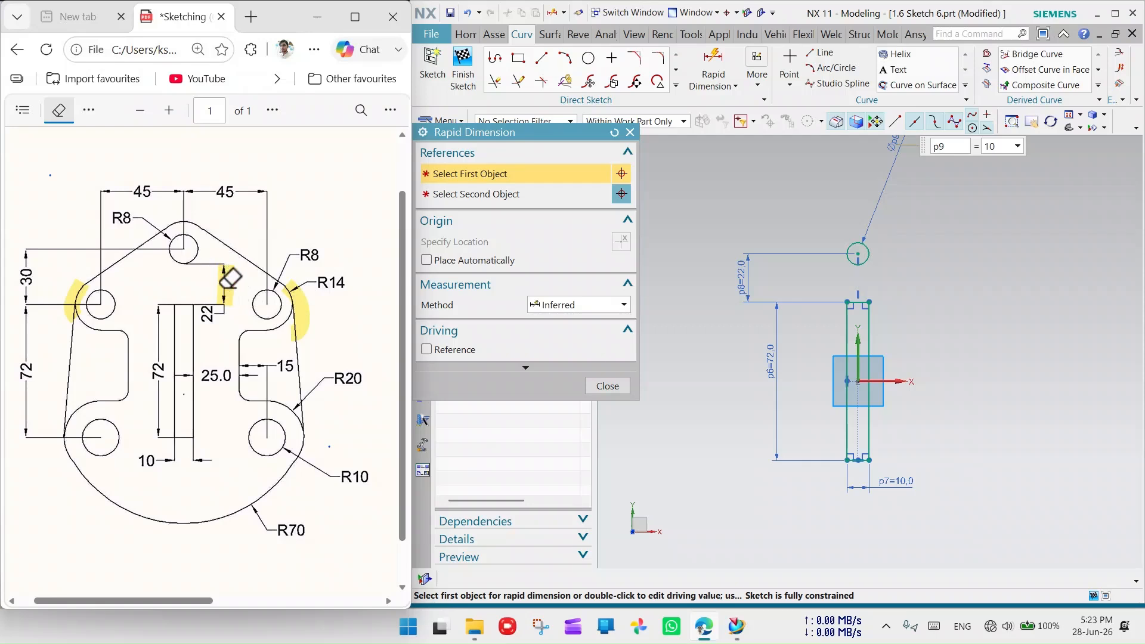
{"action": "left_click", "coordinate": [229, 278]}
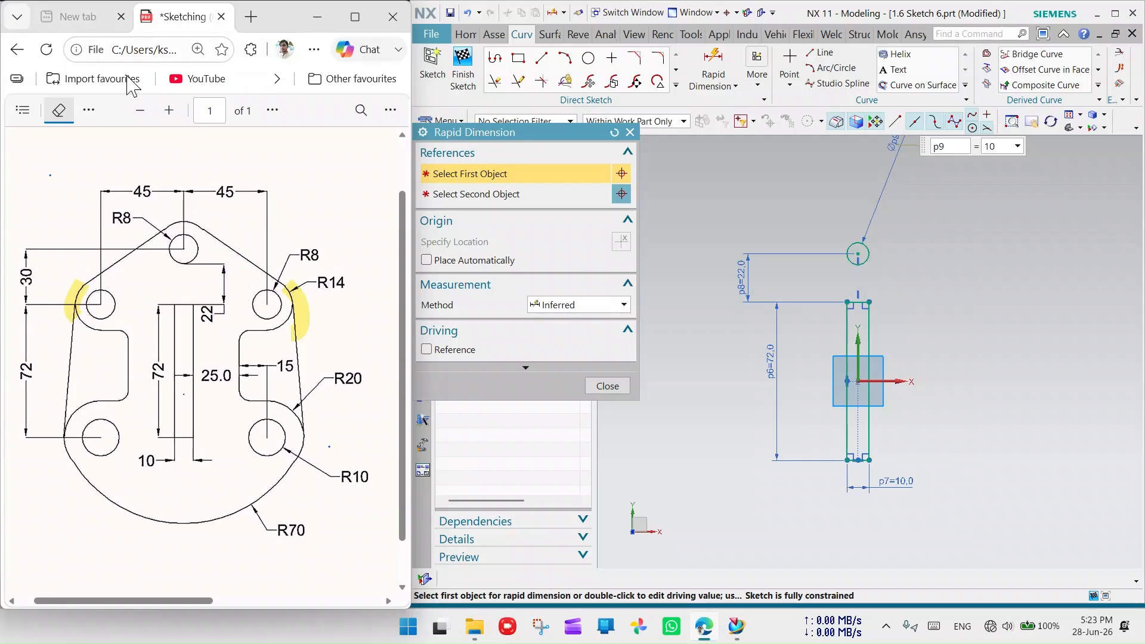
- Switch back to Highlight and mark the top R8 arc
{"action": "left_click", "coordinate": [88, 109]}
{"action": "left_click", "coordinate": [122, 168]}
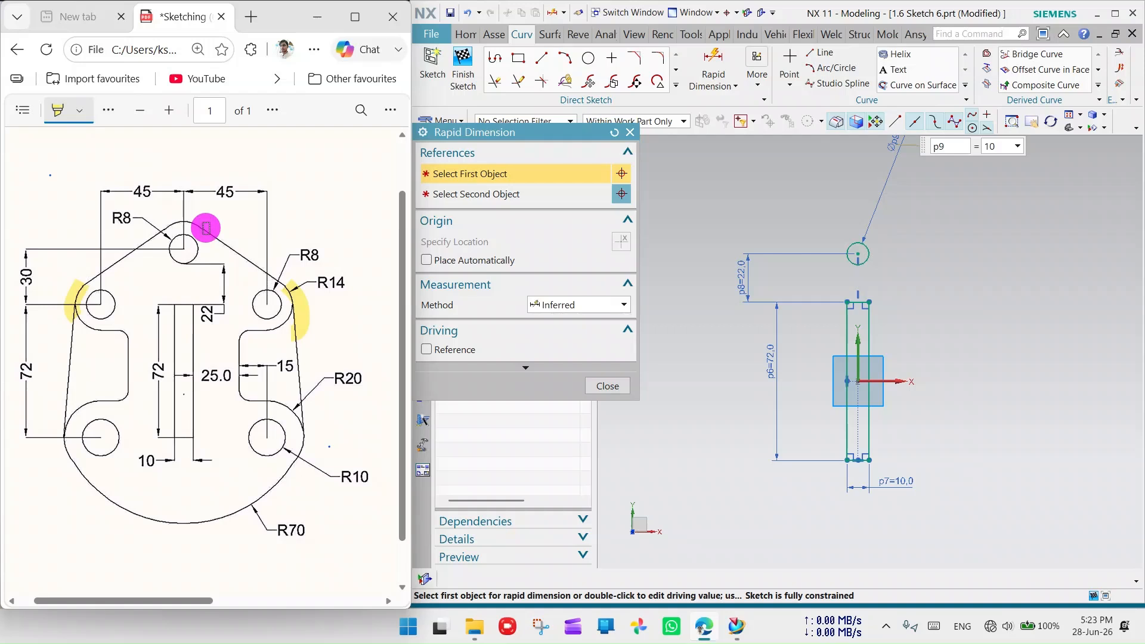
{"action": "mouse_move", "coordinate": [205, 227]}
{"action": "left_mouse_down"}
{"action": "mouse_move", "coordinate": [161, 222]}
{"action": "mouse_move", "coordinate": [201, 222]}
{"action": "left_mouse_up"}
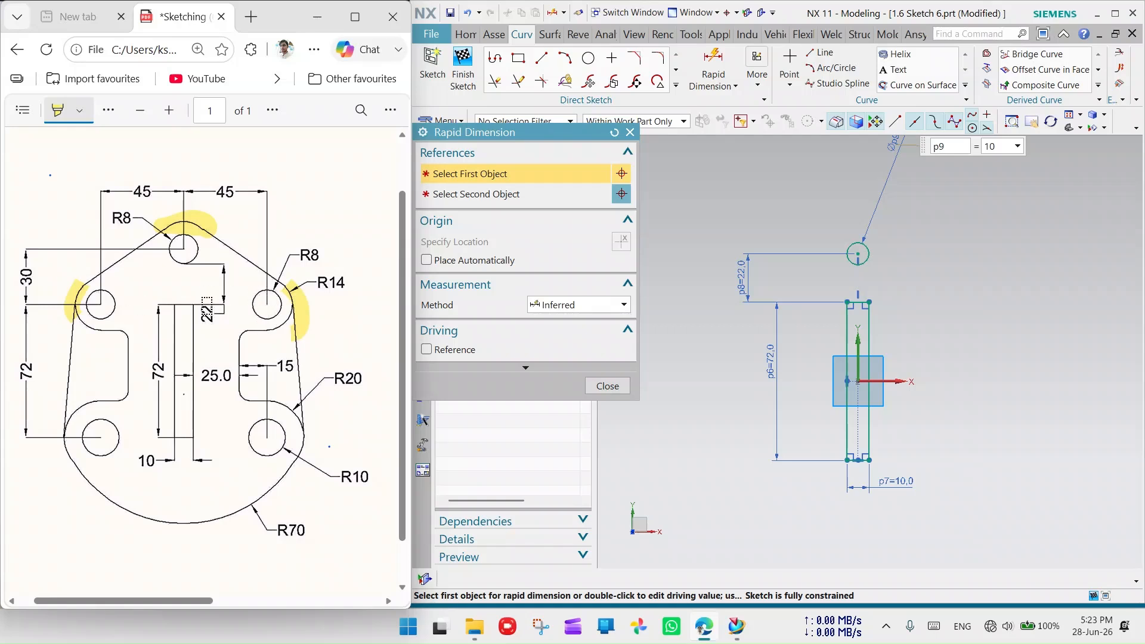
- Move the 72 and 22 dimensions further left of the slot
{"action": "scroll", "coordinate": [861, 307], "scroll_direction": "down", "scroll_amount": 4}
{"action": "scroll", "coordinate": [828, 324], "scroll_direction": "up", "scroll_amount": 4}
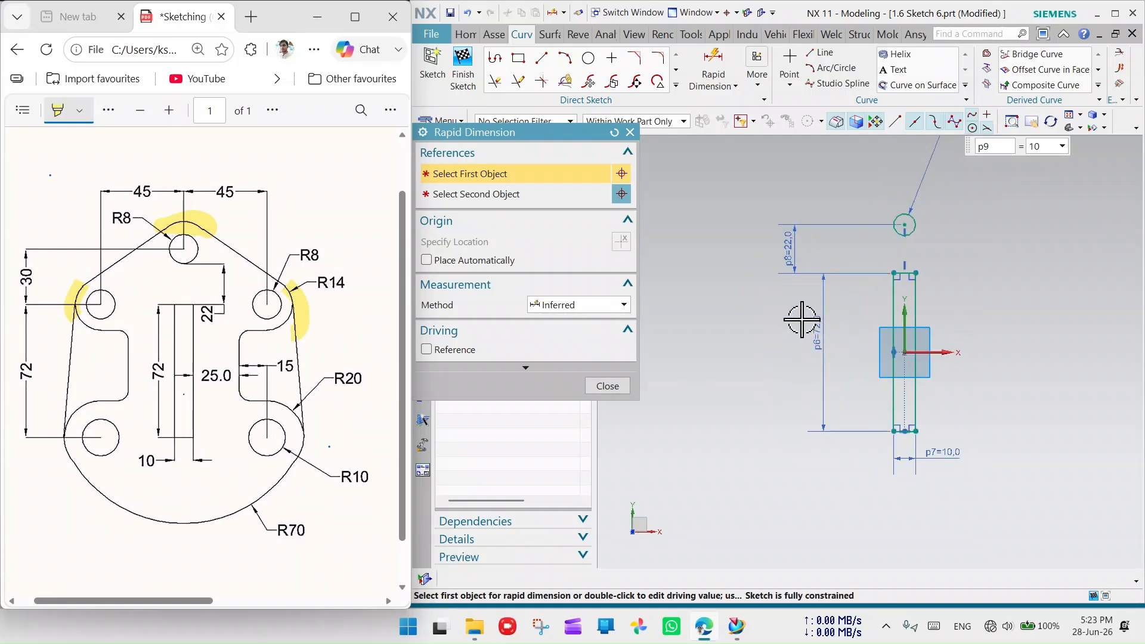
{"action": "left_click_drag", "start_coordinate": [827, 322], "coordinate": [669, 340]}
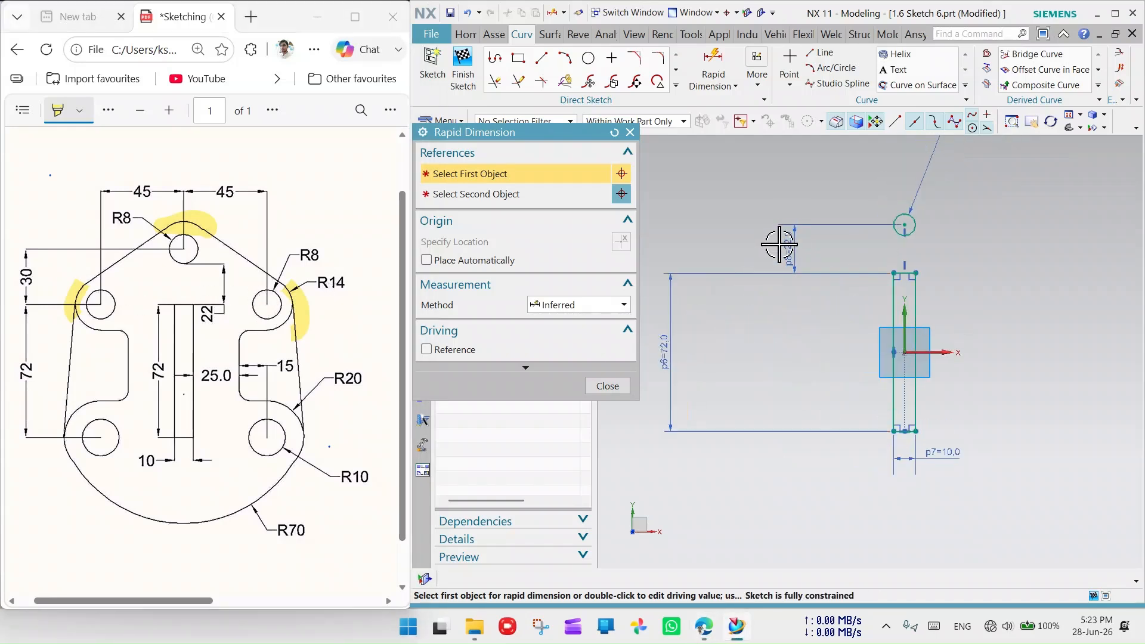
{"action": "left_click_drag", "start_coordinate": [794, 246], "coordinate": [672, 255]}
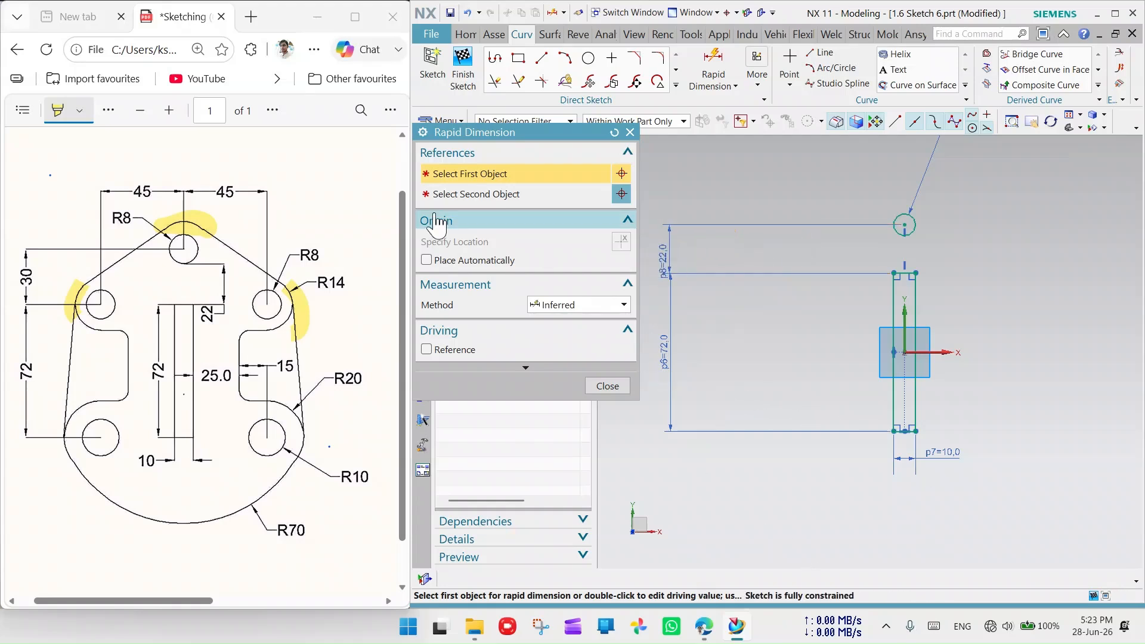
{"action": "left_click", "coordinate": [631, 133]}
- Pick the Circle tool, zoom into the drawing, and highlight the line from the left hole toward the slot
{"action": "left_click", "coordinate": [588, 58]}
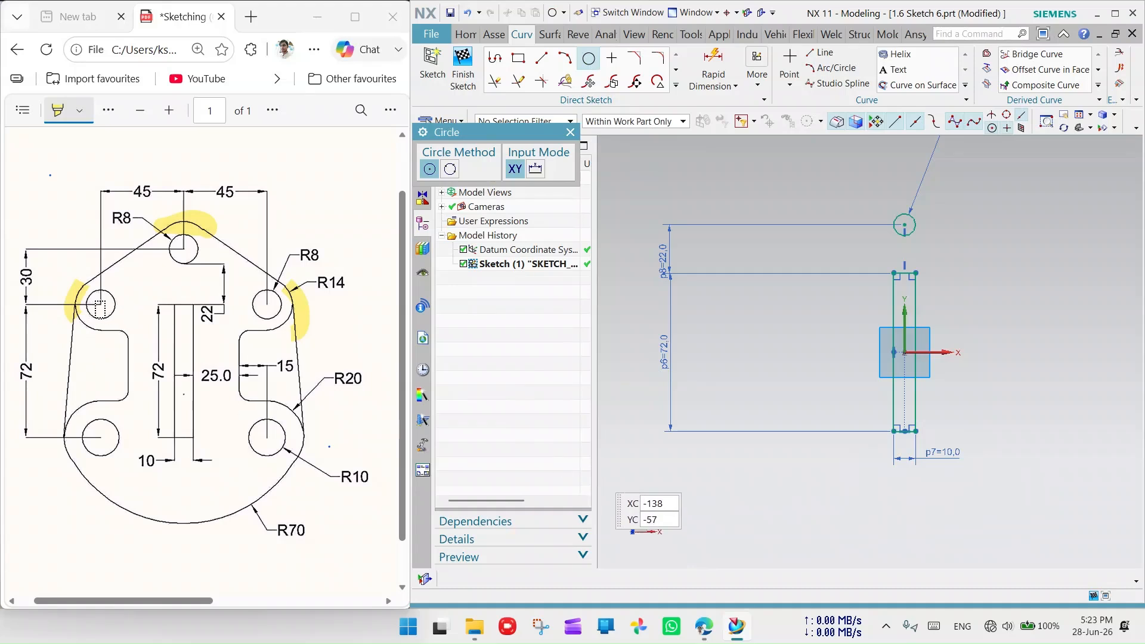
{"action": "scroll", "coordinate": [97, 305], "scroll_direction": "down", "scroll_amount": 1}
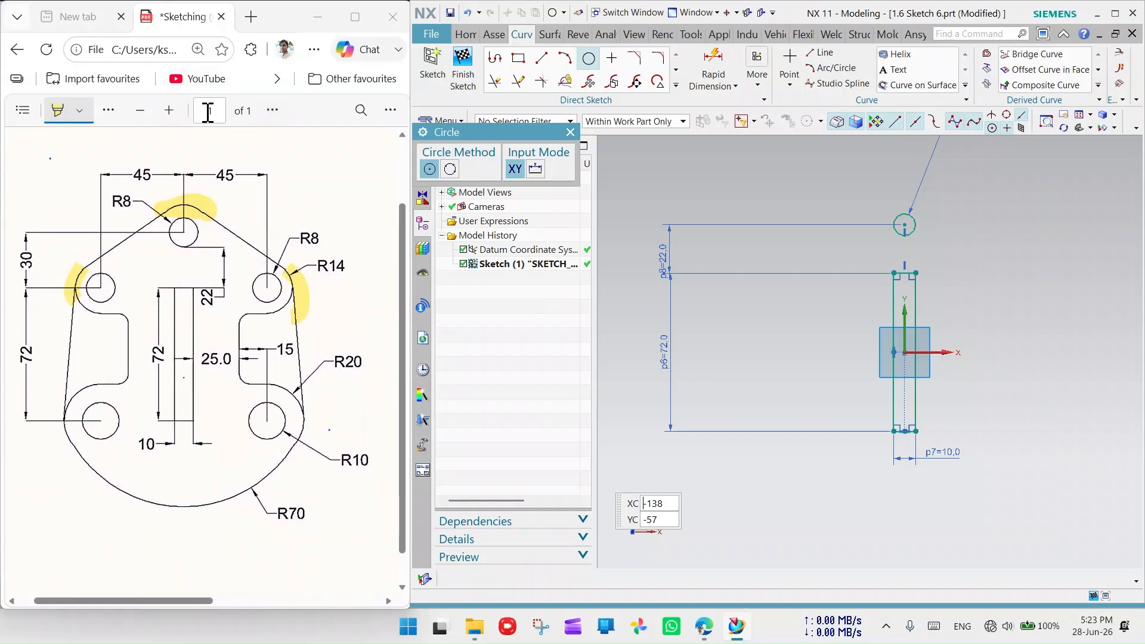
{"action": "left_click", "coordinate": [169, 110]}
{"action": "left_click", "coordinate": [169, 111]}
{"action": "left_click", "coordinate": [169, 110]}
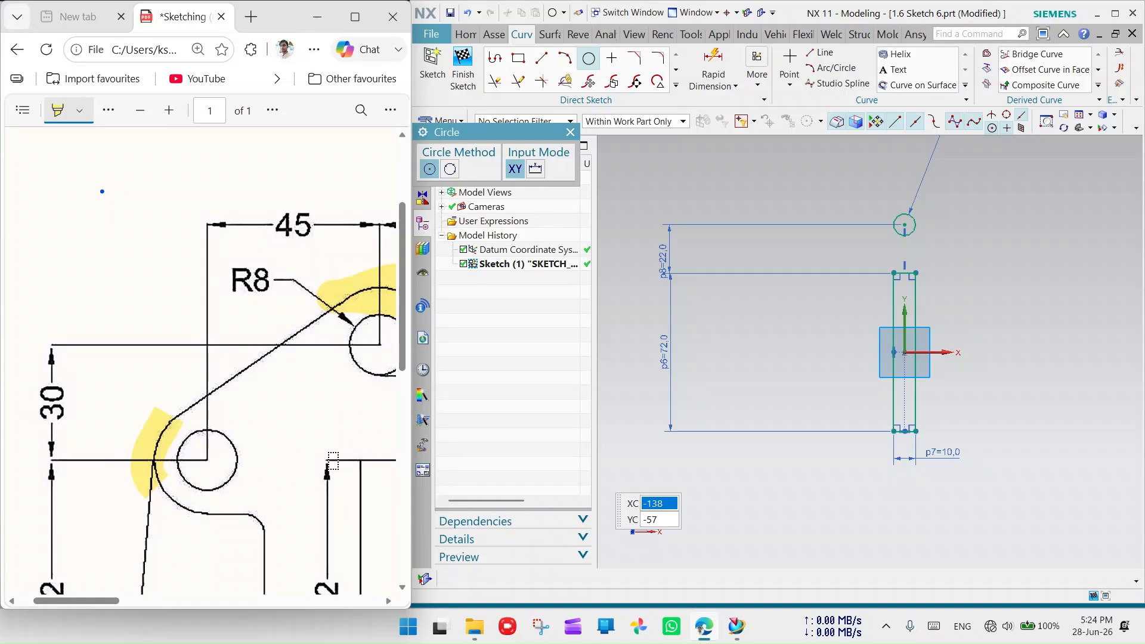
{"action": "mouse_move", "coordinate": [328, 476]}
{"action": "left_mouse_down"}
{"action": "mouse_move", "coordinate": [396, 477]}
{"action": "mouse_move", "coordinate": [181, 464]}
{"action": "left_mouse_up"}
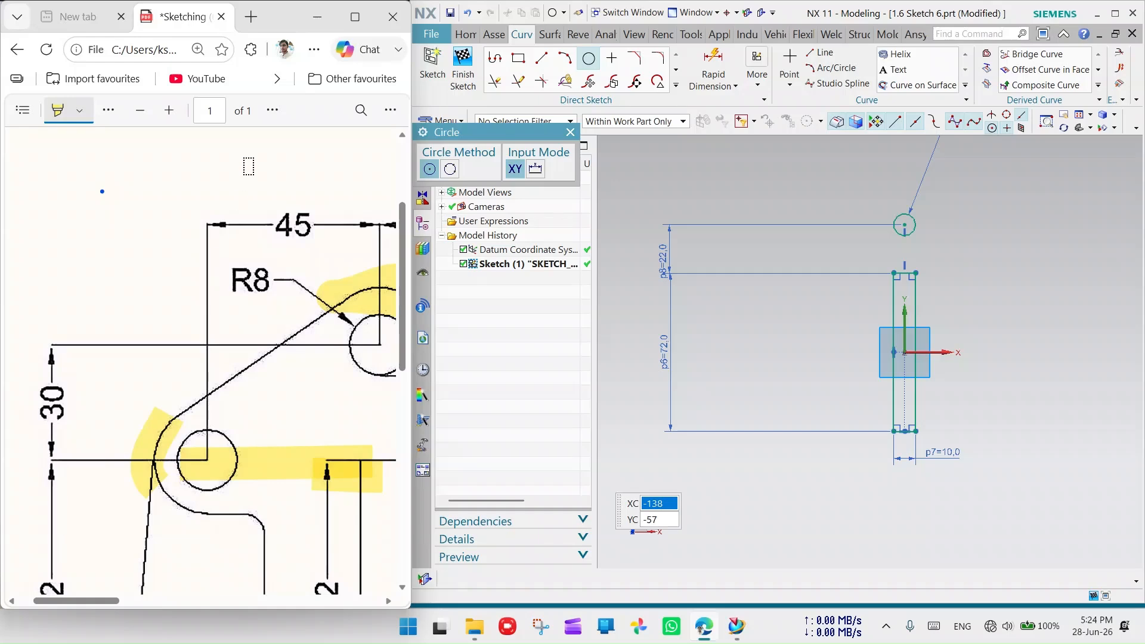
{"action": "left_click", "coordinate": [140, 111]}
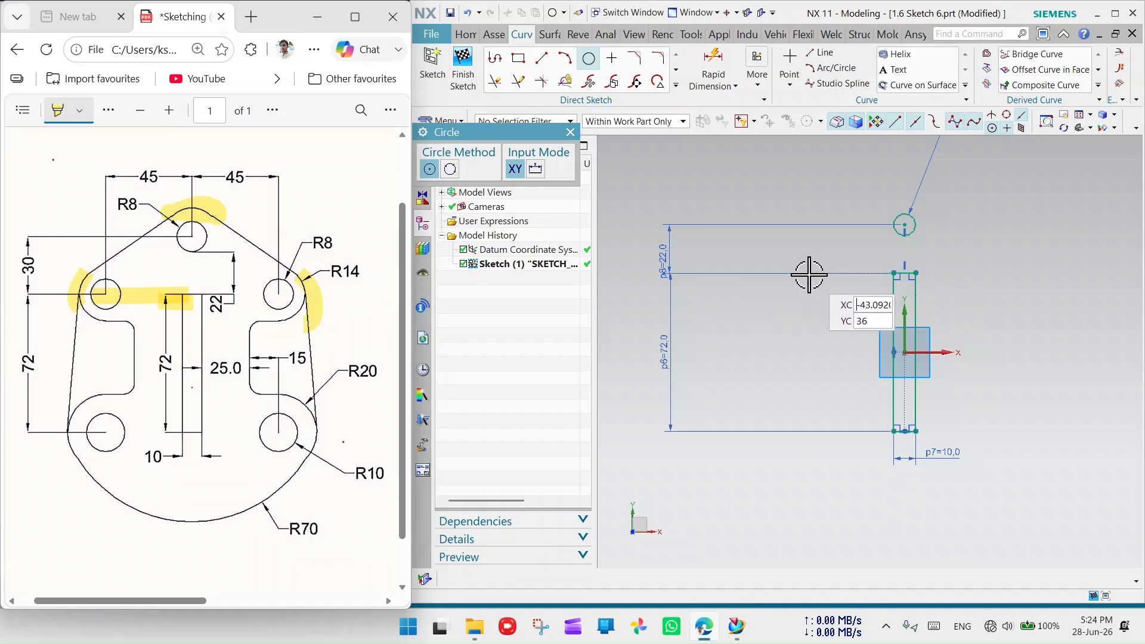
- Place a second circle left of the slot's top end and highlight the drawing's left side
{"action": "left_click", "coordinate": [802, 274]}
{"action": "left_click", "coordinate": [811, 292]}
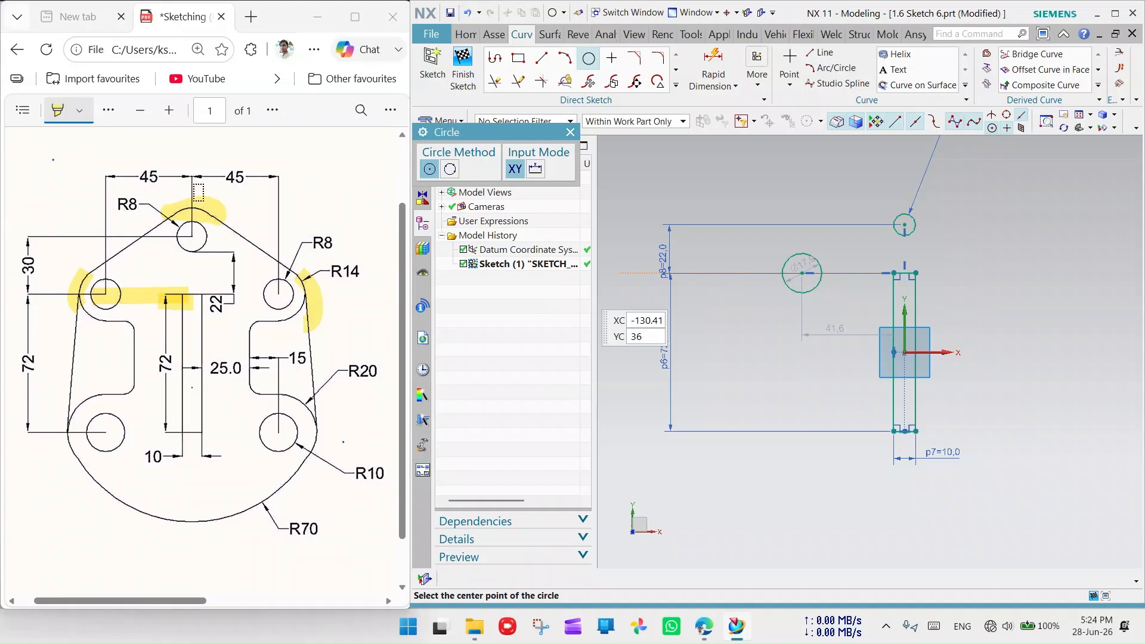
{"action": "left_click_drag", "start_coordinate": [193, 202], "coordinate": [181, 361]}
{"action": "mouse_move", "coordinate": [89, 473]}
{"action": "left_mouse_down"}
{"action": "mouse_move", "coordinate": [81, 439]}
{"action": "mouse_move", "coordinate": [143, 371]}
{"action": "mouse_move", "coordinate": [163, 481]}
{"action": "mouse_move", "coordinate": [180, 445]}
{"action": "mouse_move", "coordinate": [194, 474]}
{"action": "left_mouse_up"}
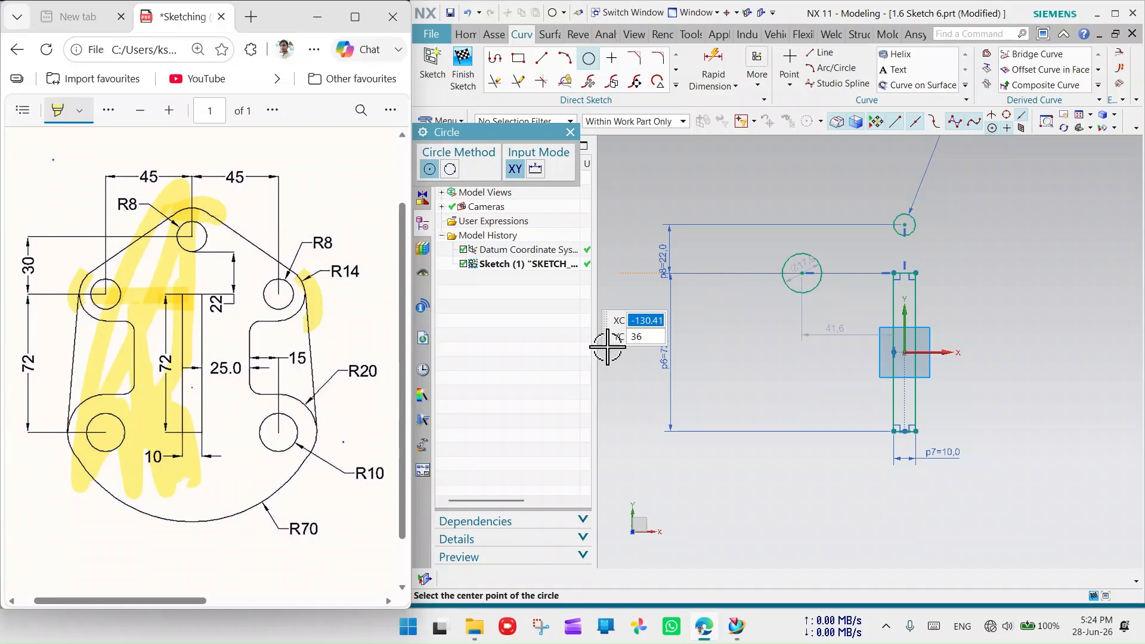
{"action": "left_click", "coordinate": [570, 132]}
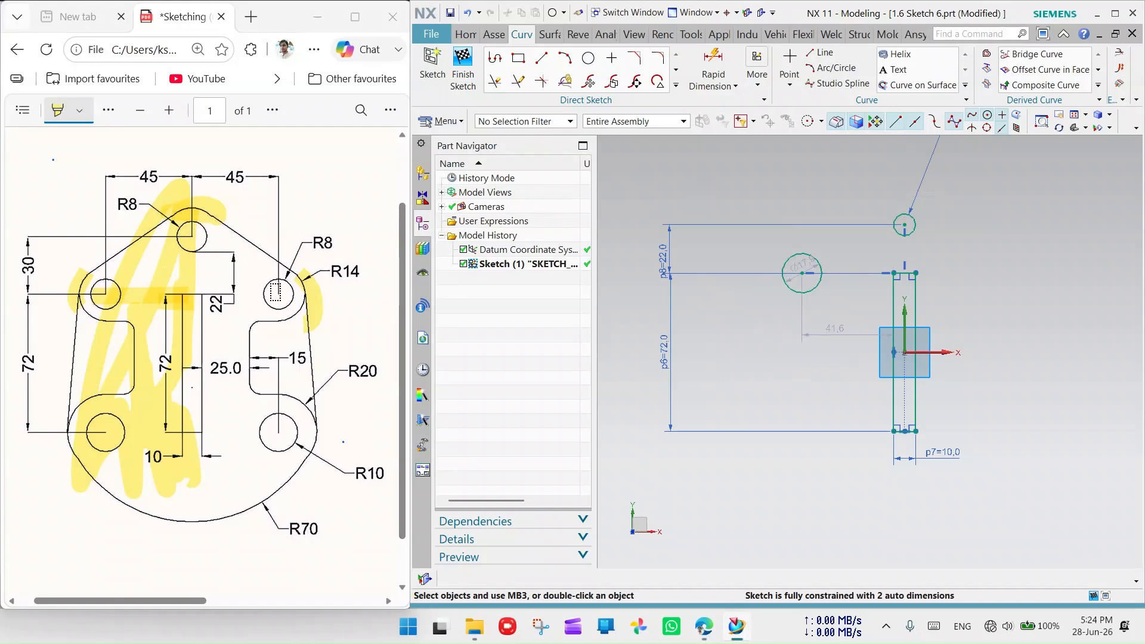
- Make the left circle equal in radius to the small top circle
{"action": "left_click", "coordinate": [802, 254]}
{"action": "left_click", "coordinate": [906, 214]}
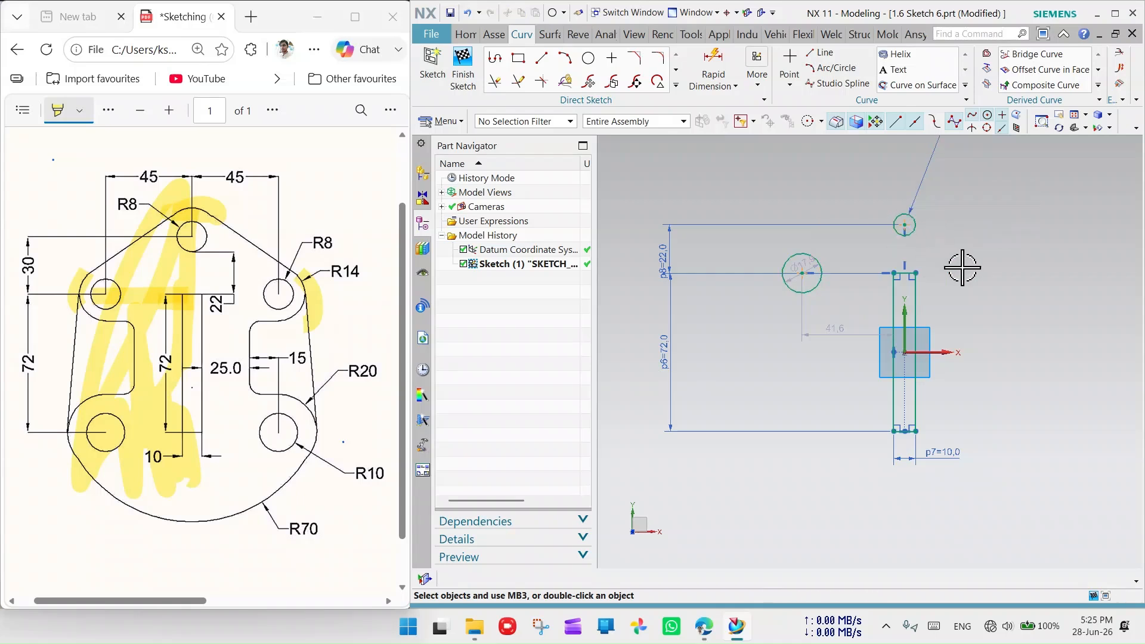
{"action": "scroll", "coordinate": [948, 239], "scroll_direction": "up", "scroll_amount": 2}
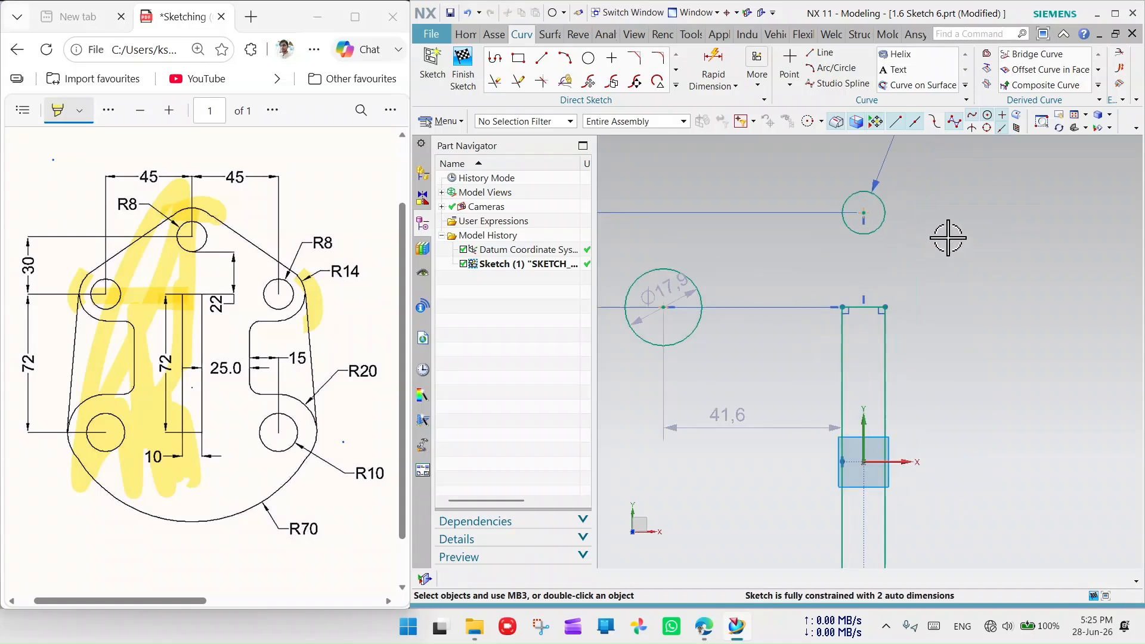
{"action": "left_click", "coordinate": [879, 222]}
{"action": "left_click", "coordinate": [701, 315]}
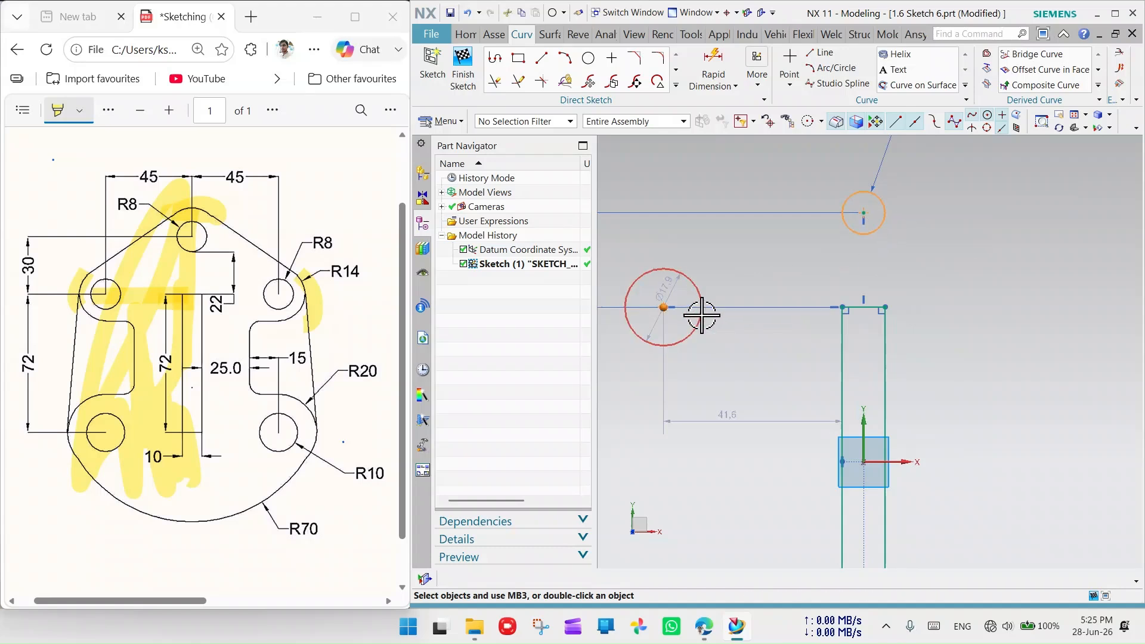
{"action": "key", "text": "Escape"}
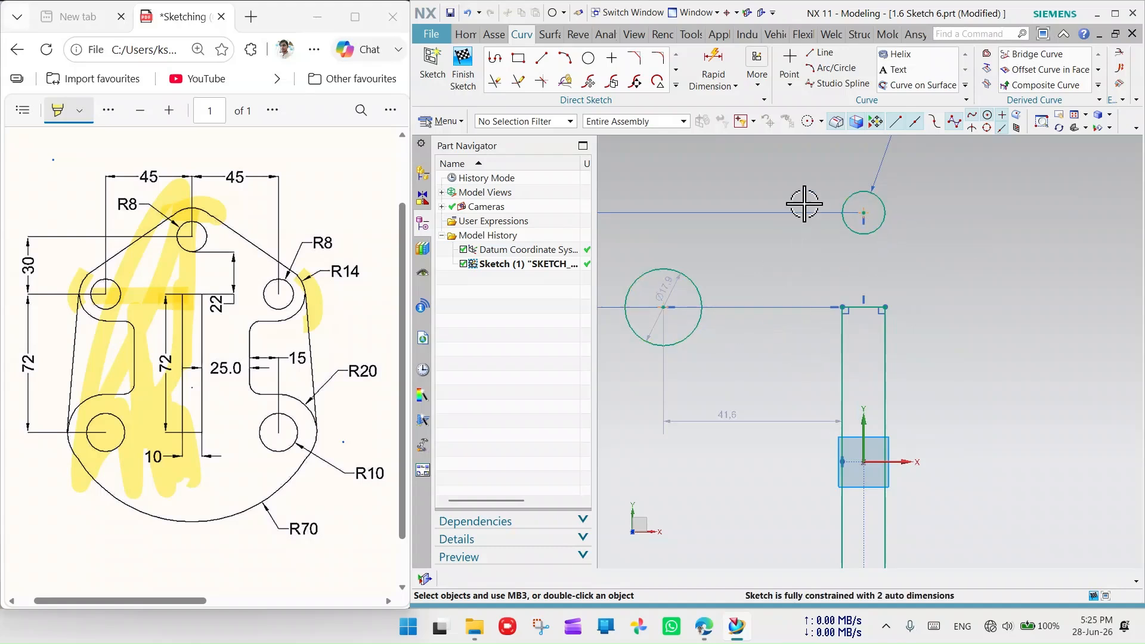
{"action": "left_click", "coordinate": [875, 229]}
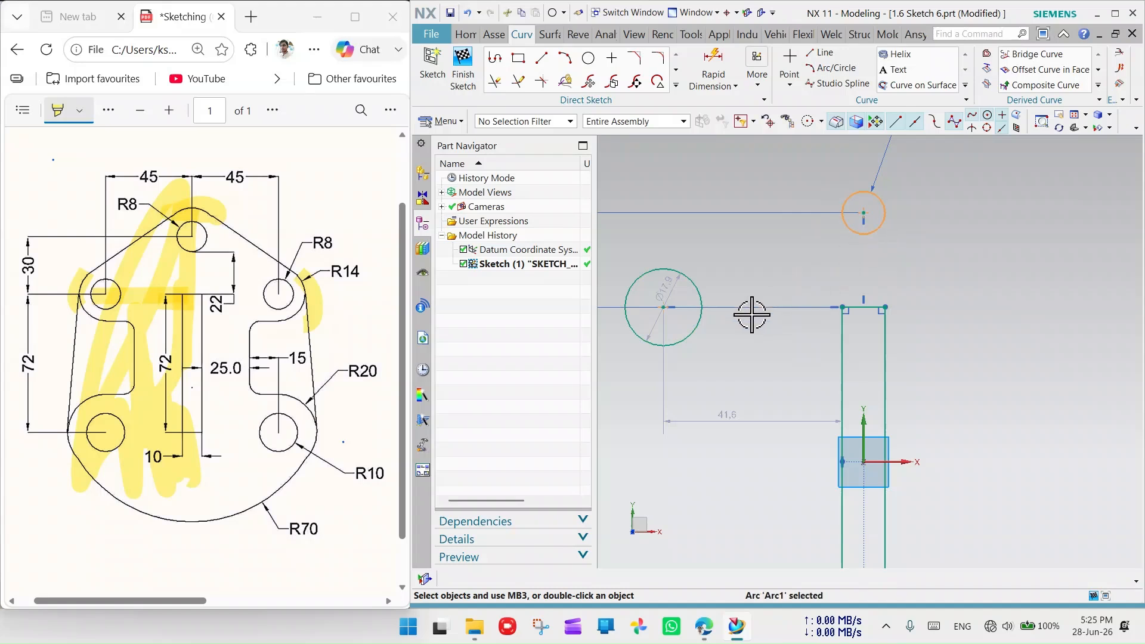
{"action": "left_click", "coordinate": [697, 331]}
{"action": "left_click", "coordinate": [887, 294]}
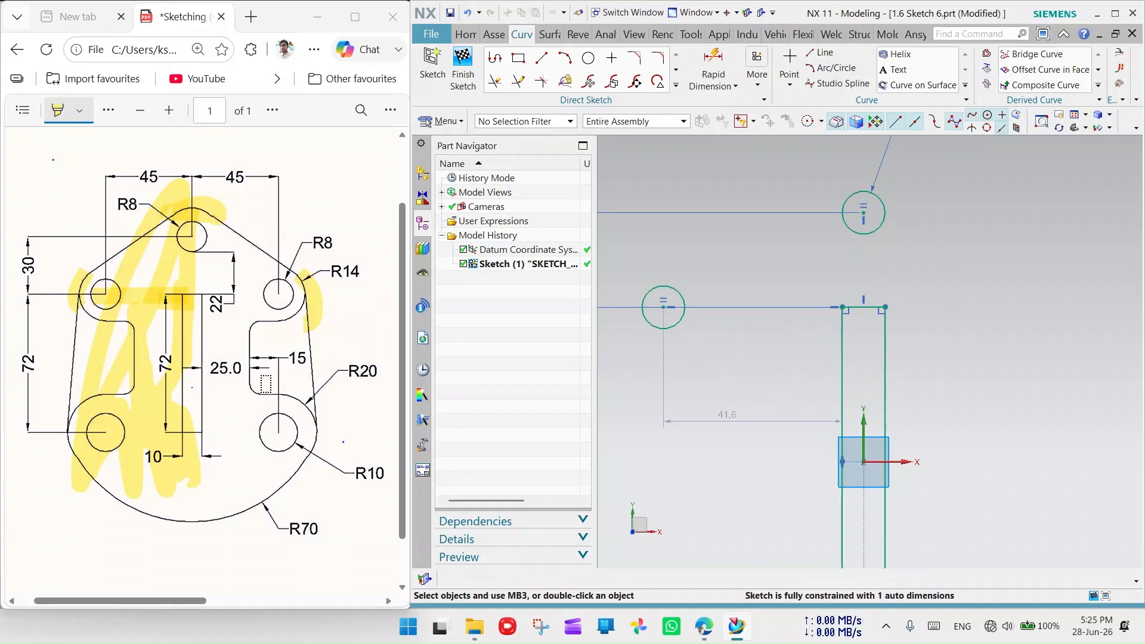
- Highlight the 15 dimension on the drawing and begin dimensioning the left circle to the slot
{"action": "left_click_drag", "start_coordinate": [287, 358], "coordinate": [255, 357]}
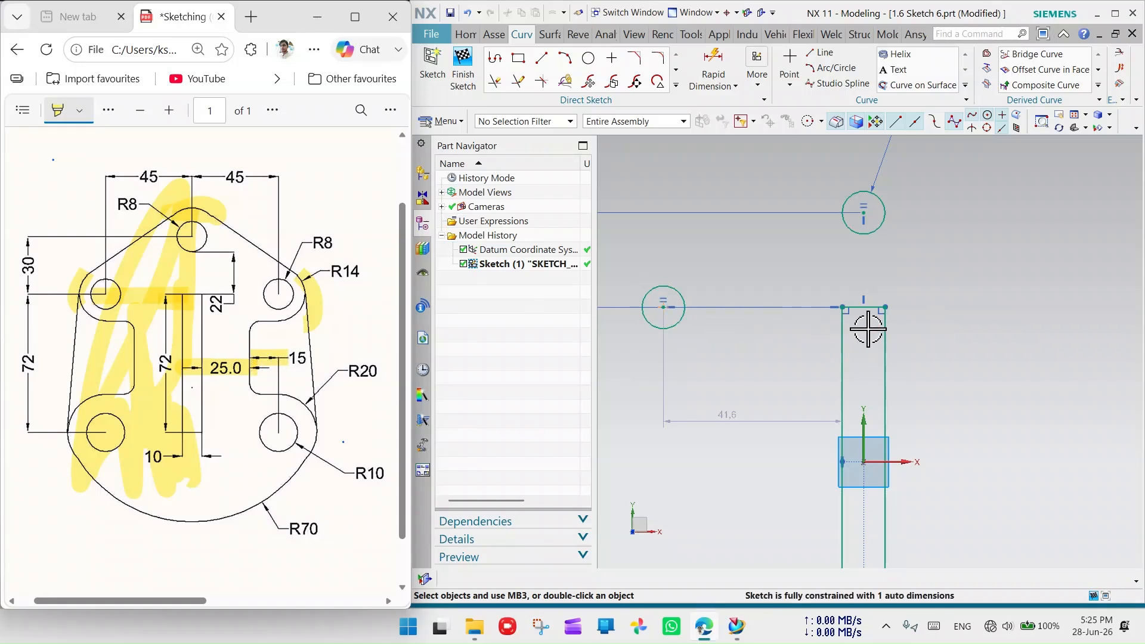
{"action": "left_click", "coordinate": [843, 310]}
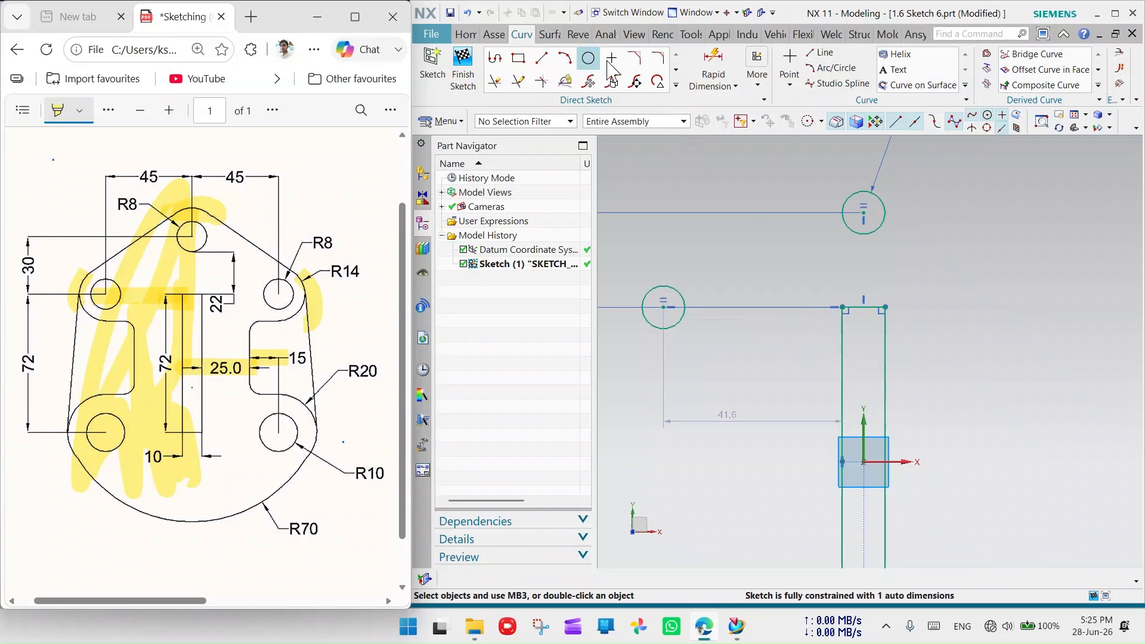
{"action": "left_click", "coordinate": [722, 74]}
{"action": "left_click", "coordinate": [662, 307]}
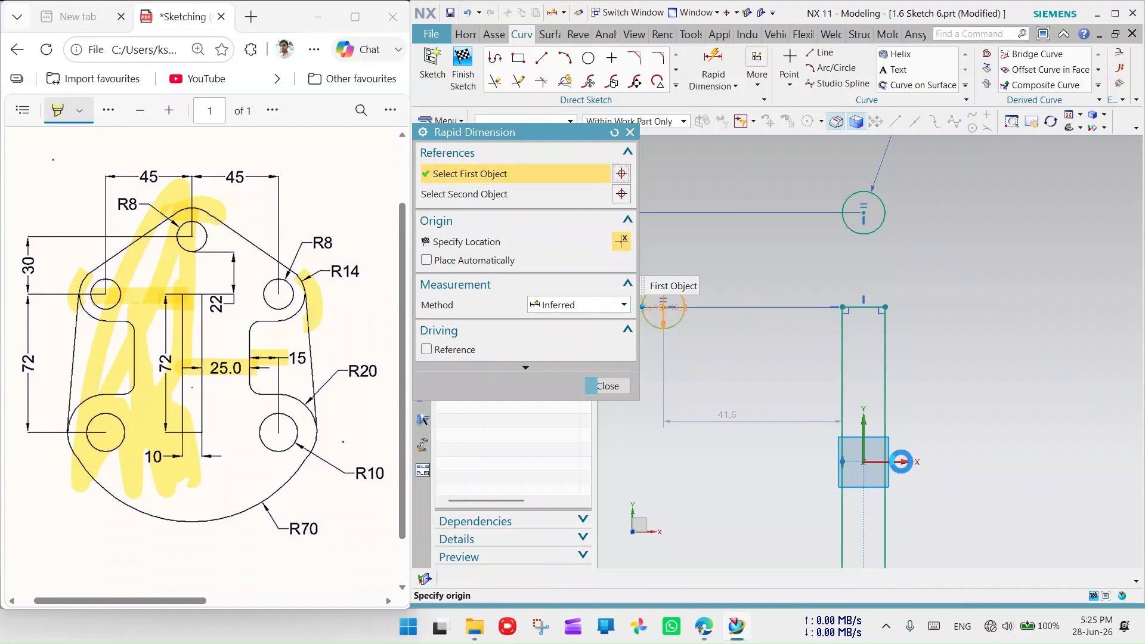
- Dimension the distance between the left and upper-right hole centres as 40
{"action": "left_click", "coordinate": [842, 305]}
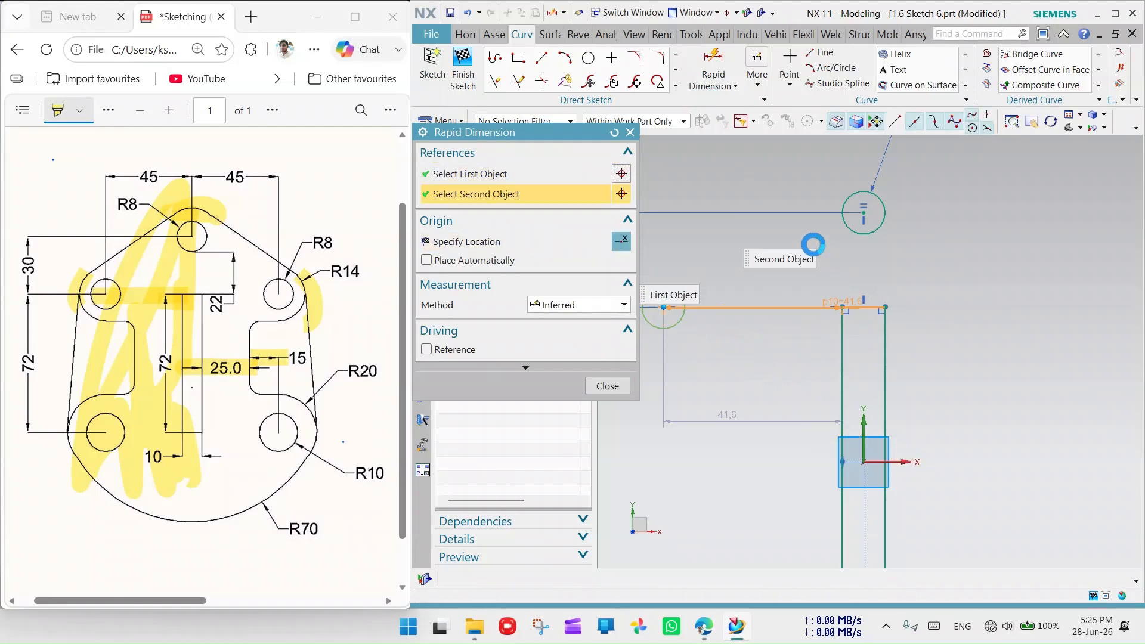
{"action": "left_click", "coordinate": [760, 160]}
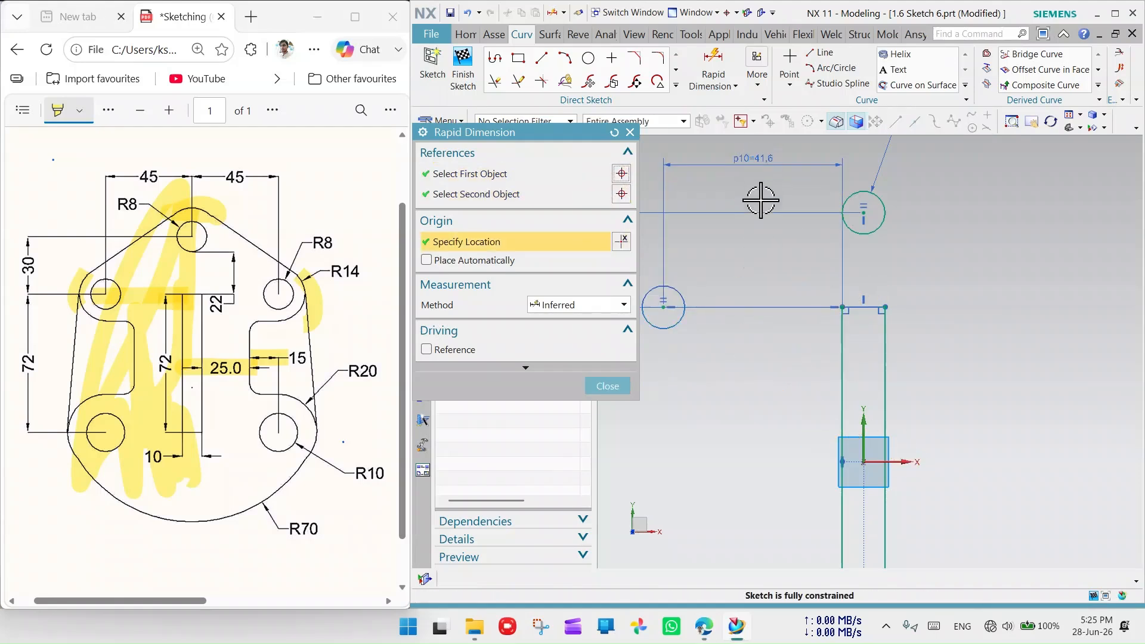
{"action": "key", "text": "Return"}
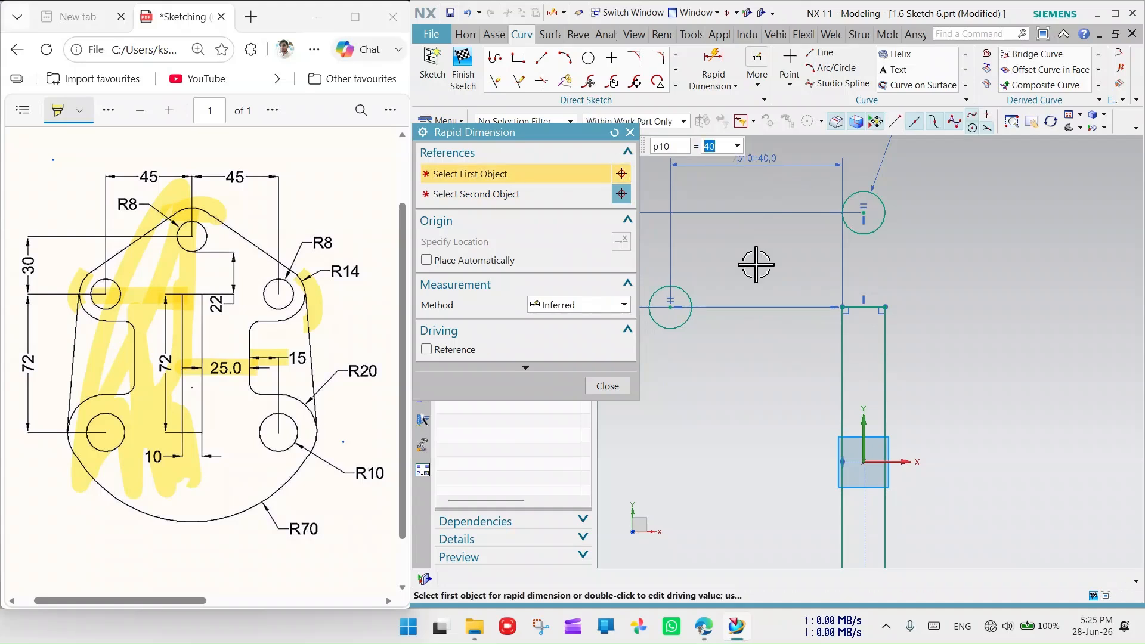
{"action": "left_click", "coordinate": [633, 138]}
{"action": "scroll", "coordinate": [755, 328], "scroll_direction": "down", "scroll_amount": 2}
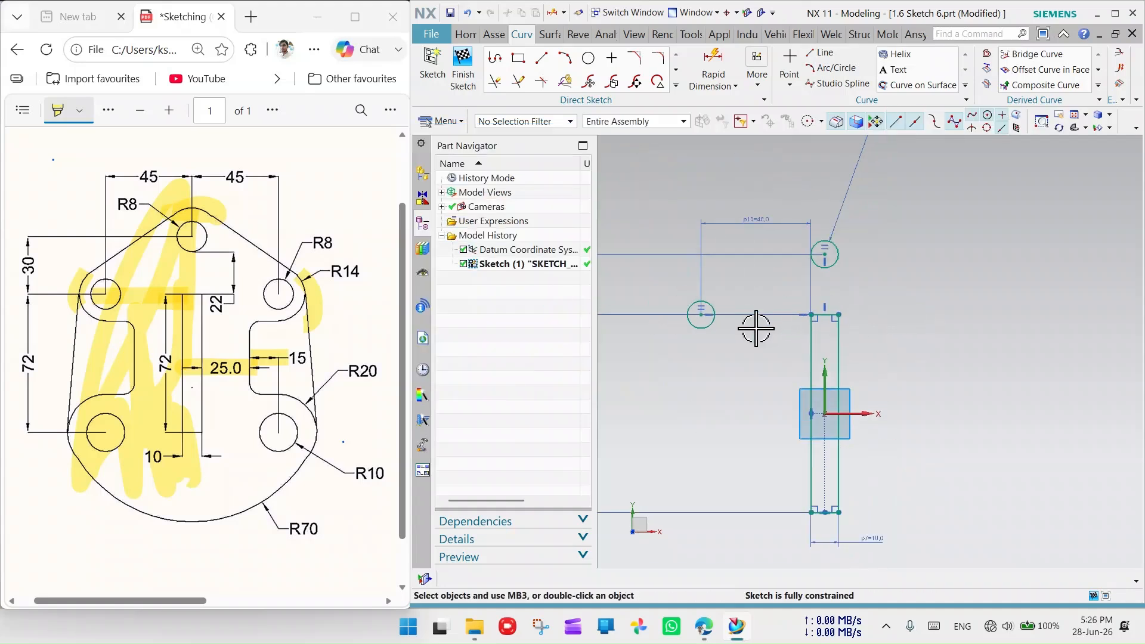
{"action": "scroll", "coordinate": [825, 204], "scroll_direction": "up", "scroll_amount": 1}
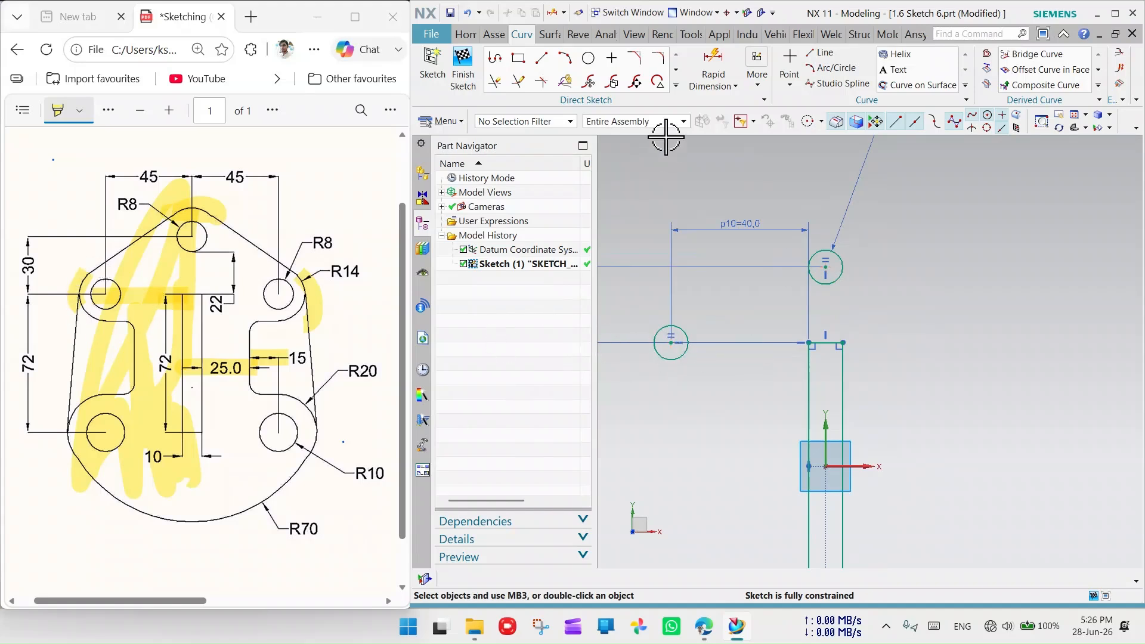
- Draw a larger concentric circle around each of the two hole centres
{"action": "left_click", "coordinate": [588, 57]}
{"action": "left_click", "coordinate": [671, 343]}
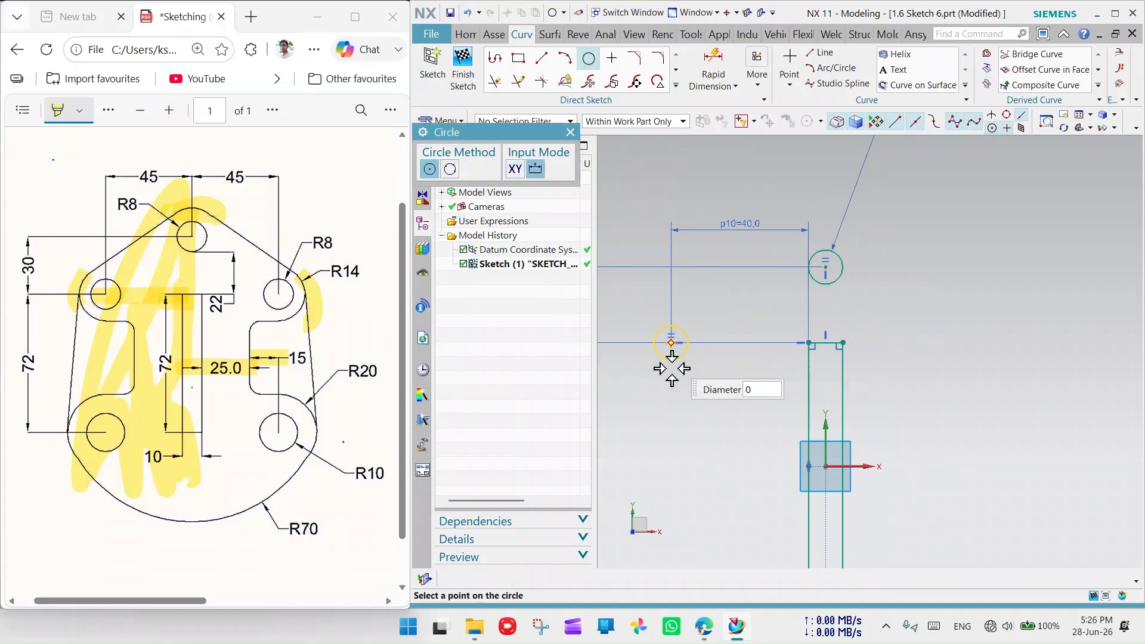
{"action": "left_click", "coordinate": [679, 377]}
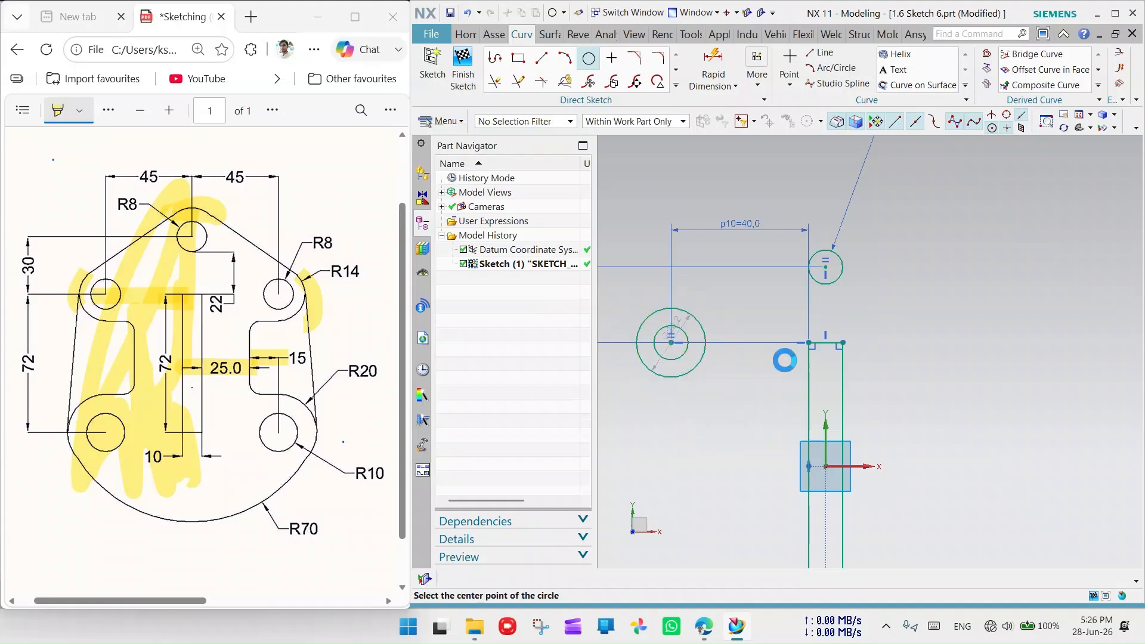
{"action": "left_click", "coordinate": [826, 269]}
{"action": "left_click", "coordinate": [834, 300]}
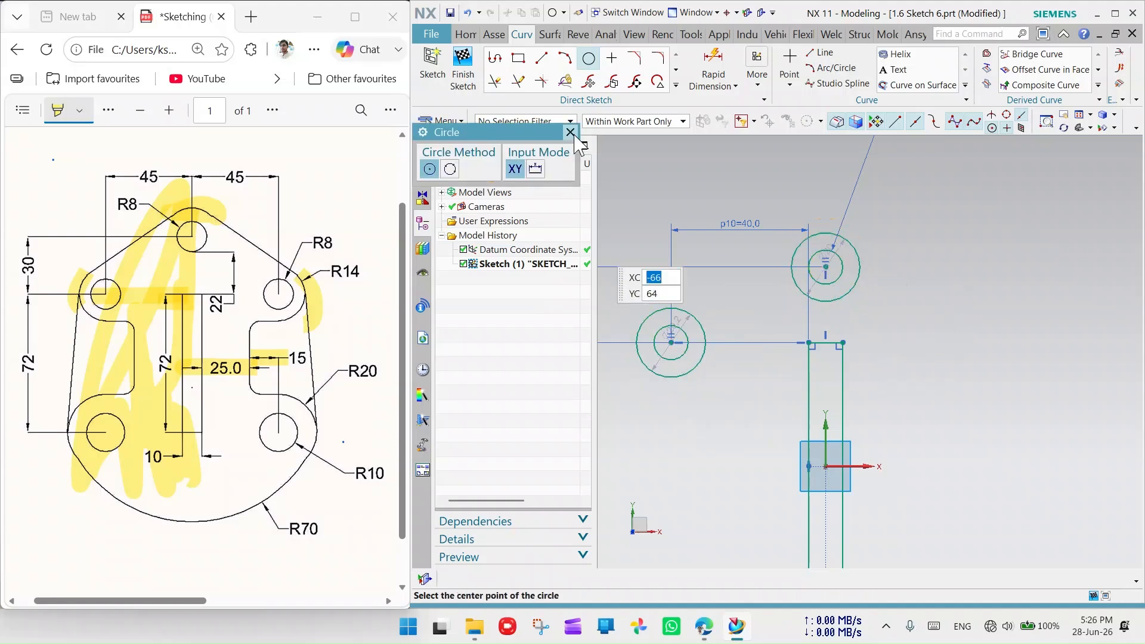
{"action": "left_click", "coordinate": [570, 133]}
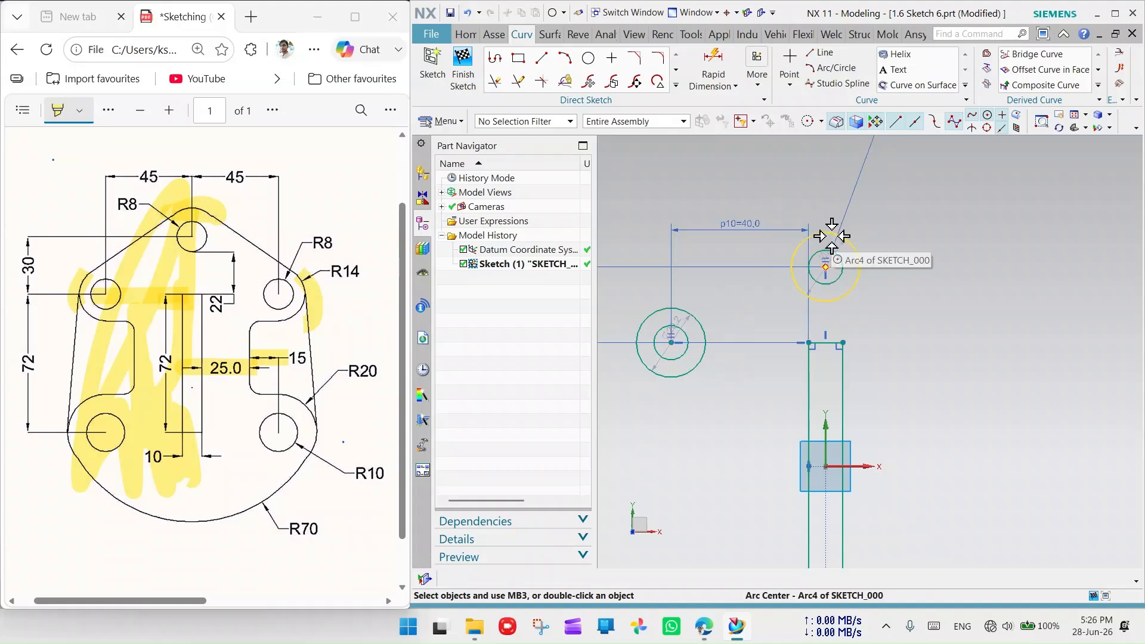
- Dimension the upper-right outer circle with a 28 diameter
{"action": "left_click", "coordinate": [713, 65]}
{"action": "left_click", "coordinate": [837, 235]}
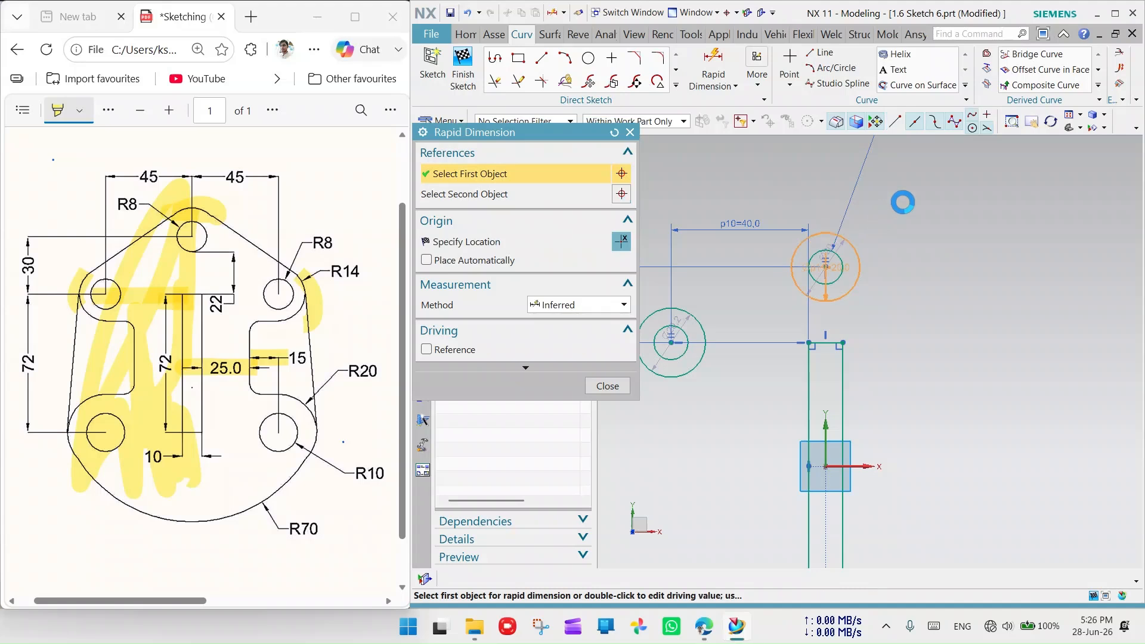
{"action": "left_click", "coordinate": [946, 266]}
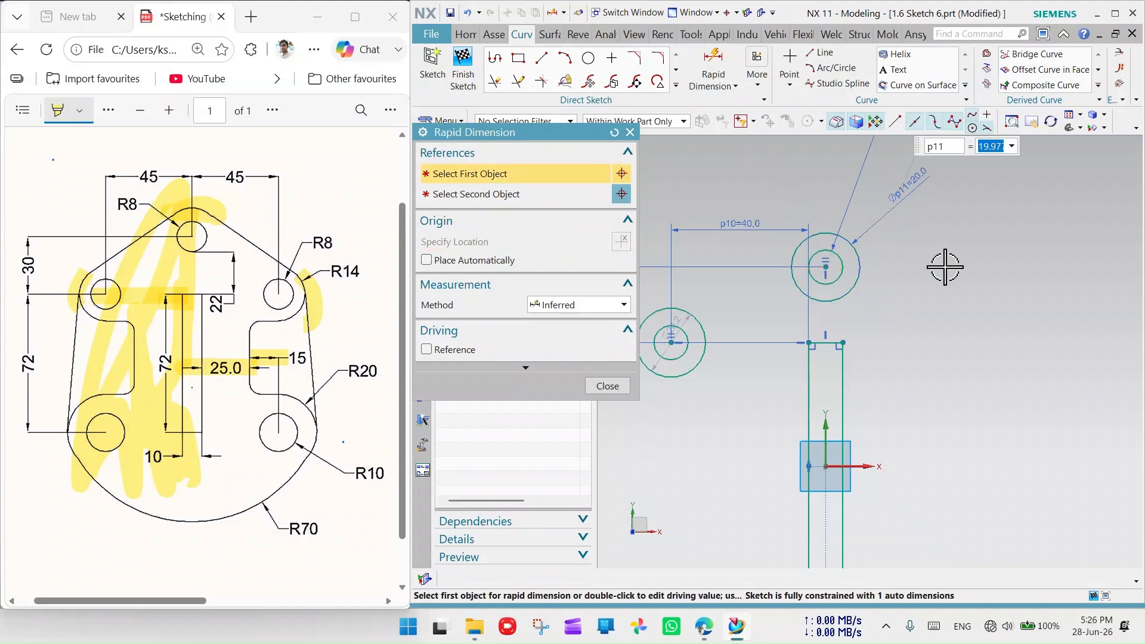
{"action": "type", "text": "28"}
{"action": "key", "text": "Return"}
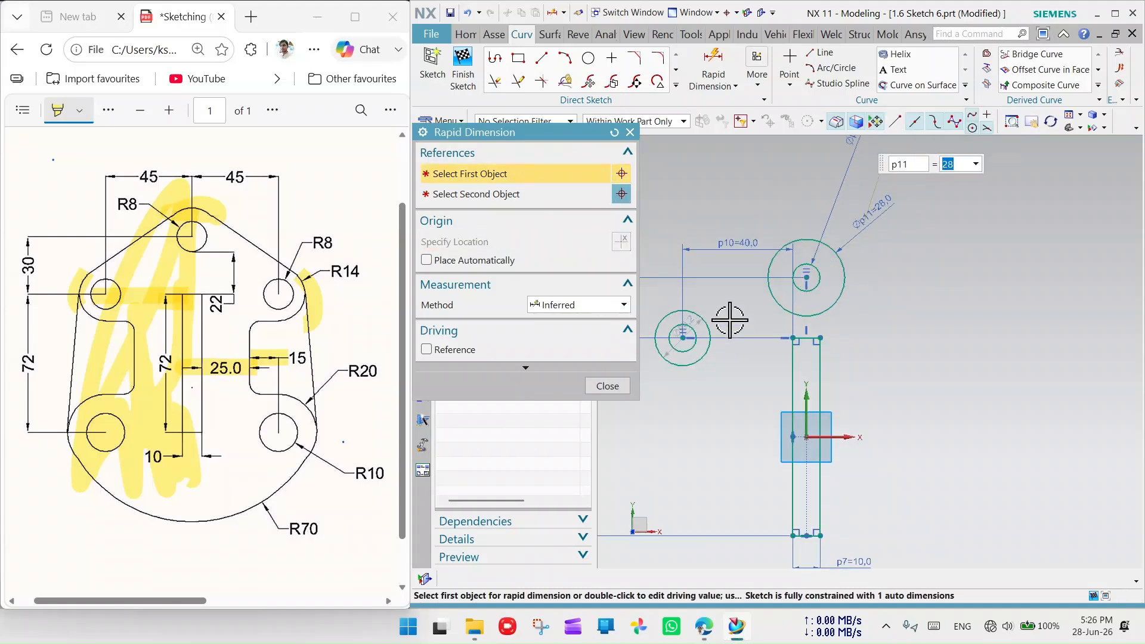
{"action": "scroll", "coordinate": [749, 333], "scroll_direction": "up", "scroll_amount": 2}
{"action": "left_click", "coordinate": [631, 133]}
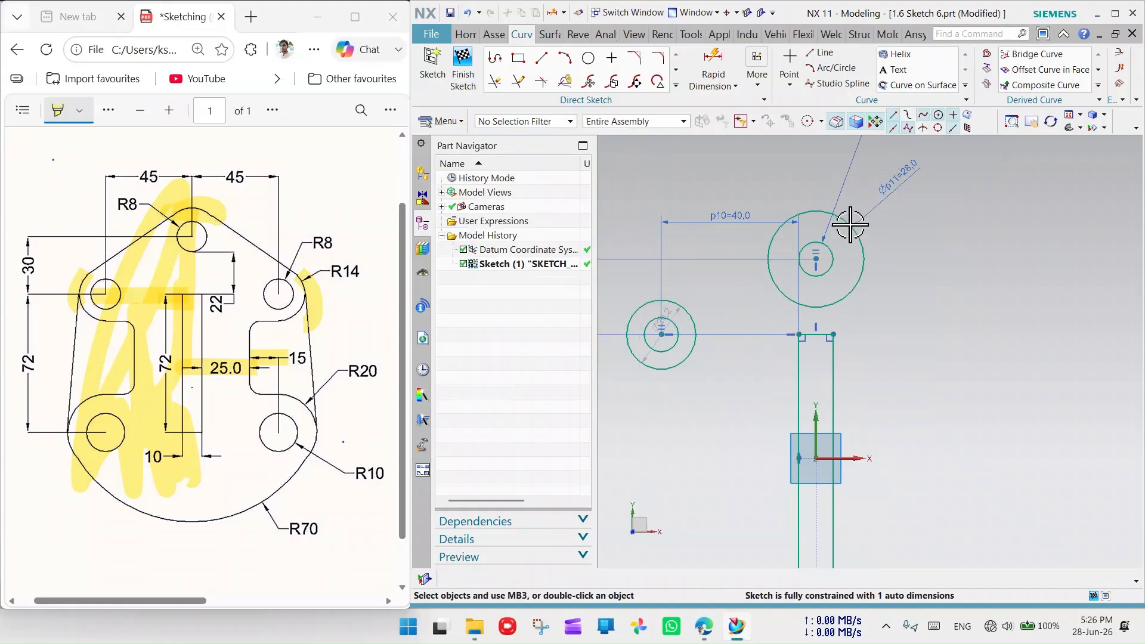
- Make the left outer circle equal in radius to the upper-right outer circle
{"action": "left_click", "coordinate": [828, 209]}
{"action": "left_click", "coordinate": [675, 301]}
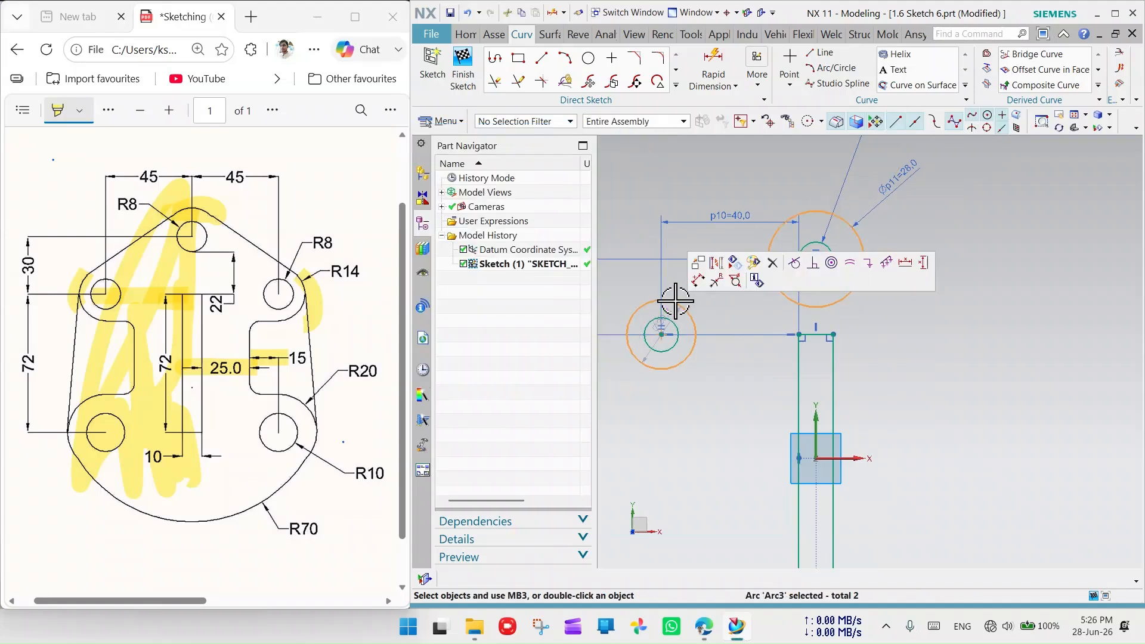
{"action": "left_click", "coordinate": [851, 263]}
{"action": "scroll", "coordinate": [676, 322], "scroll_direction": "down", "scroll_amount": 3}
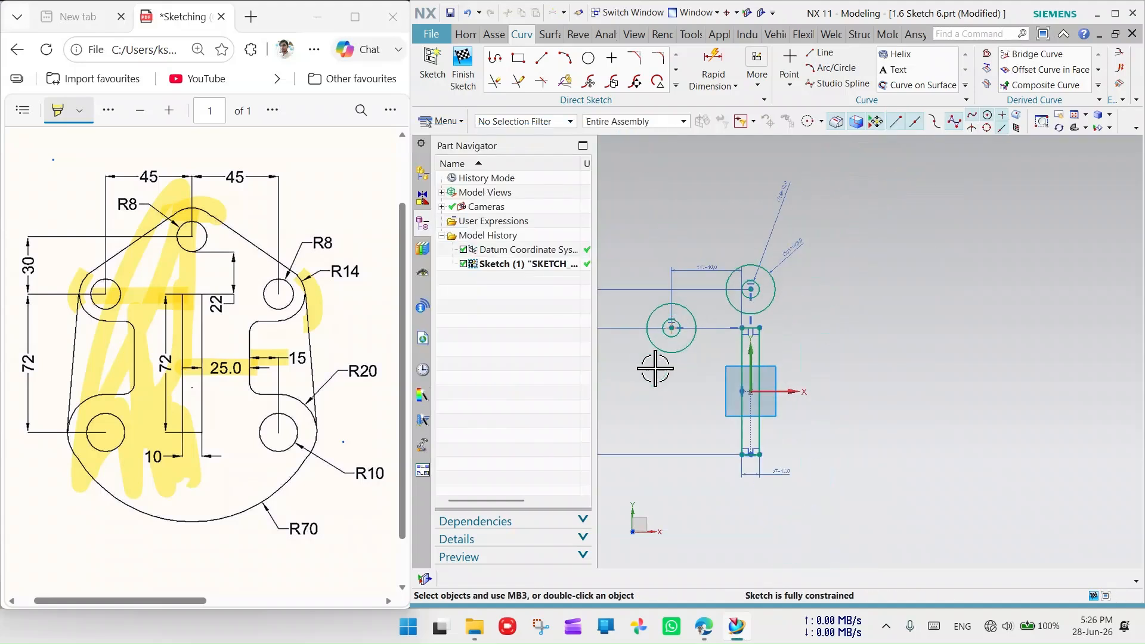
{"action": "scroll", "coordinate": [644, 372], "scroll_direction": "up", "scroll_amount": 2}
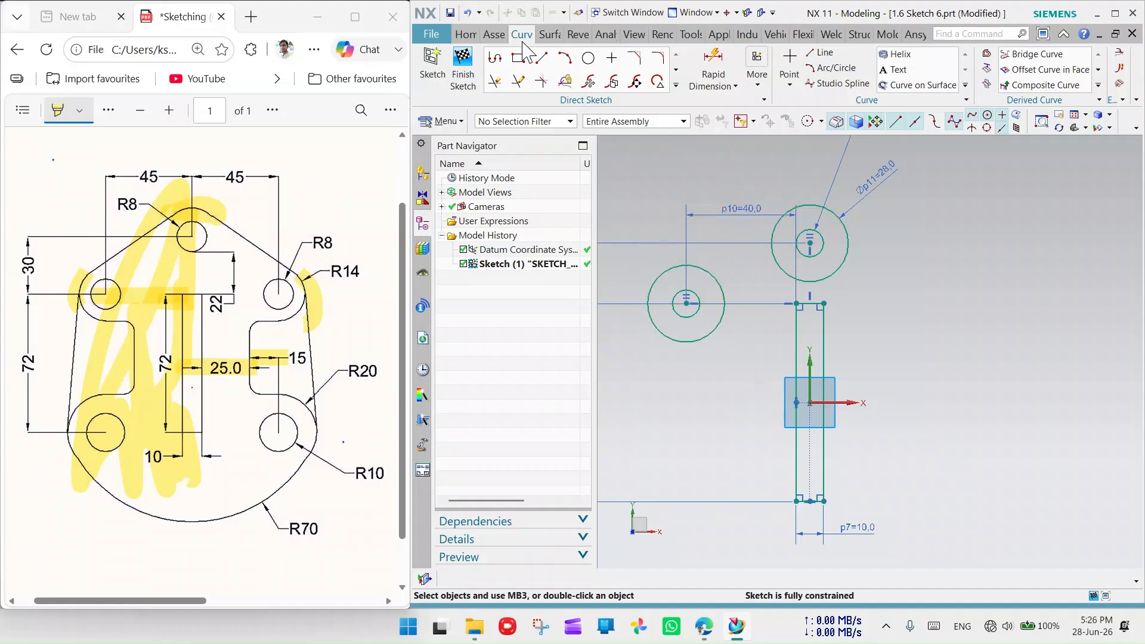
- Draw a line between the two outer circles and make it tangent to both
{"action": "left_click", "coordinate": [542, 60]}
{"action": "left_click", "coordinate": [788, 177]}
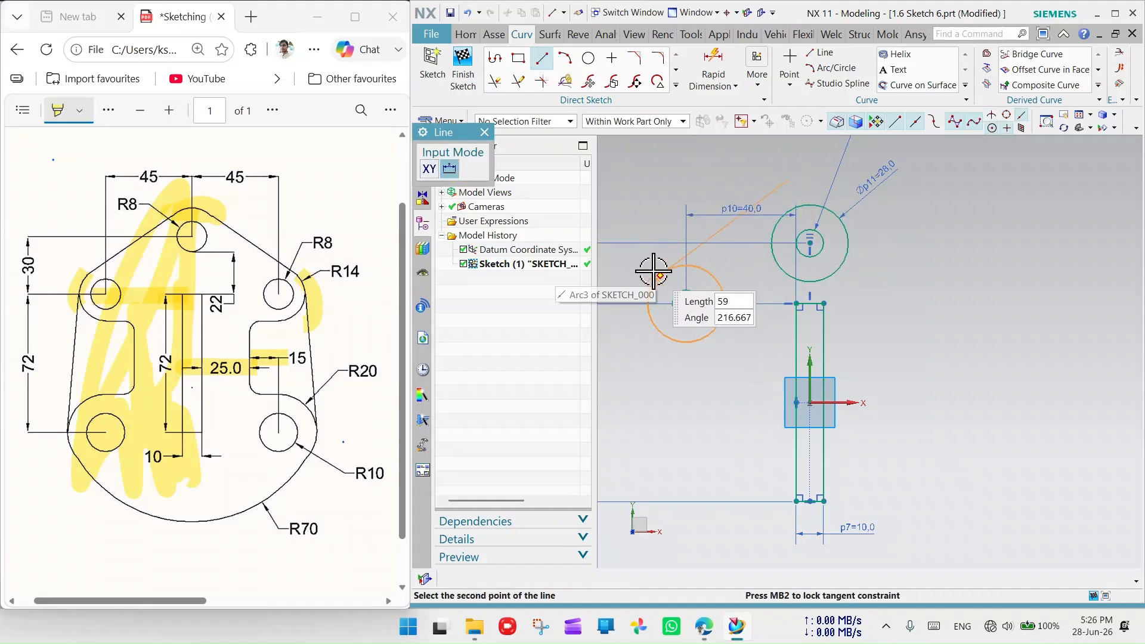
{"action": "left_click", "coordinate": [646, 263]}
{"action": "left_click", "coordinate": [485, 132]}
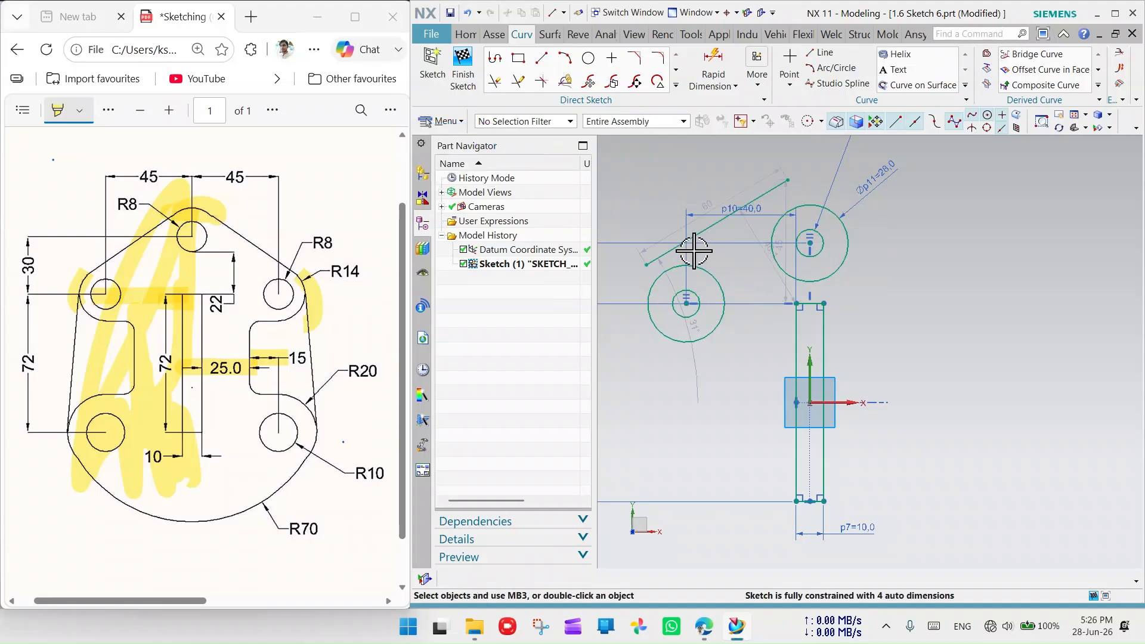
{"action": "left_click", "coordinate": [689, 237]}
{"action": "left_click", "coordinate": [691, 263]}
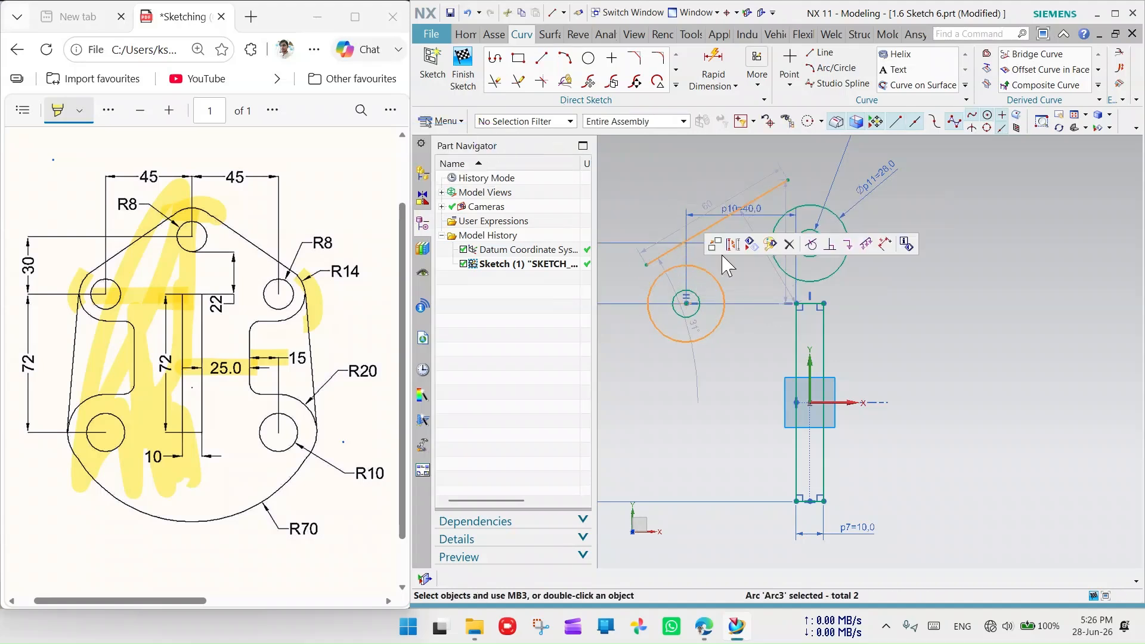
{"action": "left_click", "coordinate": [811, 244]}
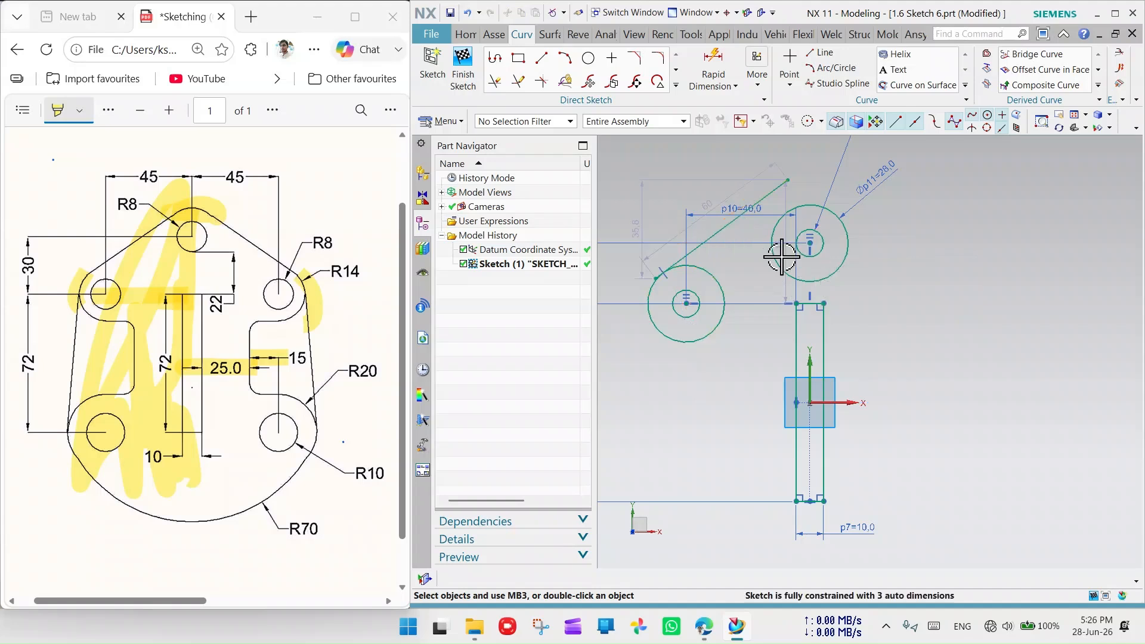
{"action": "left_click", "coordinate": [758, 200]}
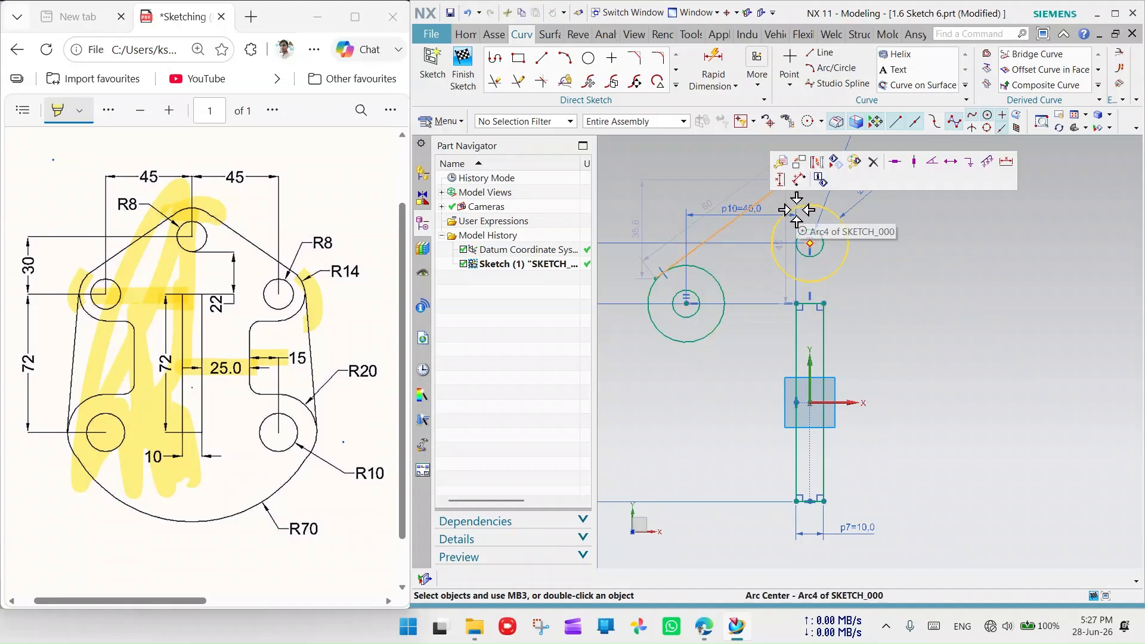
{"action": "left_click", "coordinate": [798, 206]}
{"action": "left_click", "coordinate": [931, 187]}
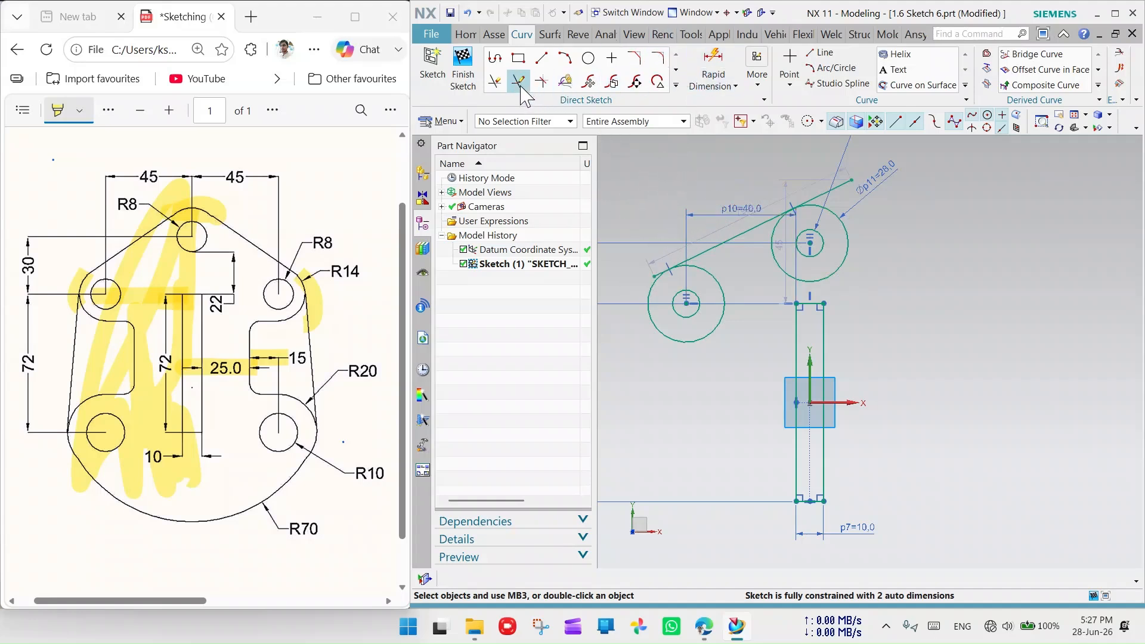
- Quick Trim the overhanging curve ends around the new tangent line
{"action": "left_click", "coordinate": [495, 81]}
{"action": "scroll", "coordinate": [656, 258], "scroll_direction": "up", "scroll_amount": 5}
{"action": "scroll", "coordinate": [703, 302], "scroll_direction": "up", "scroll_amount": 1}
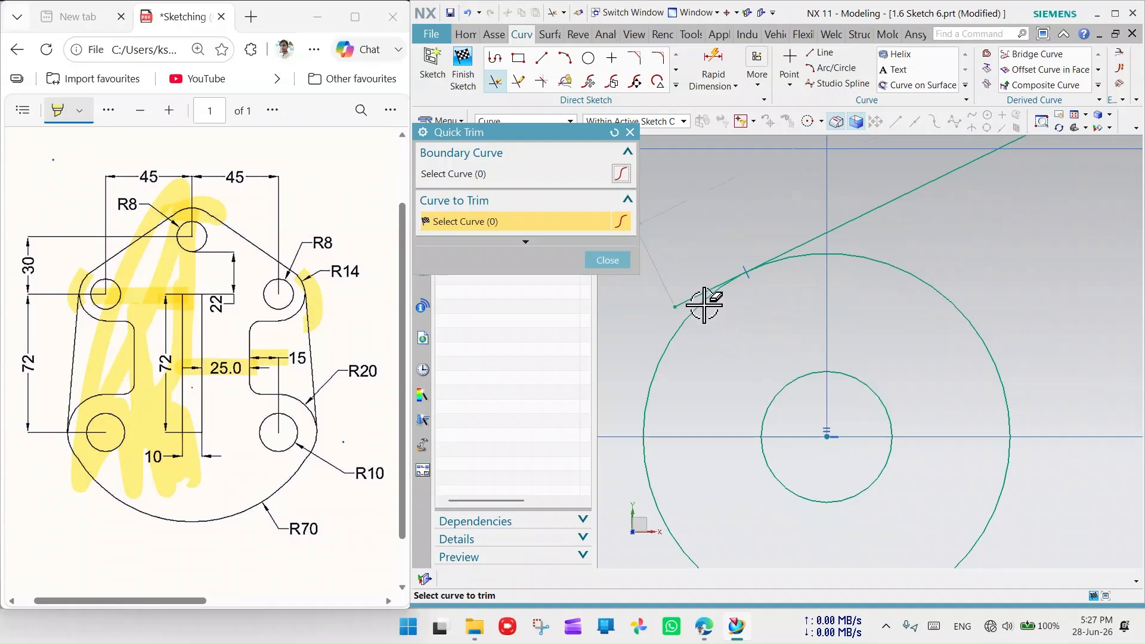
{"action": "scroll", "coordinate": [692, 325], "scroll_direction": "down", "scroll_amount": 6}
{"action": "scroll", "coordinate": [882, 242], "scroll_direction": "up", "scroll_amount": 3}
{"action": "scroll", "coordinate": [851, 256], "scroll_direction": "down", "scroll_amount": 5}
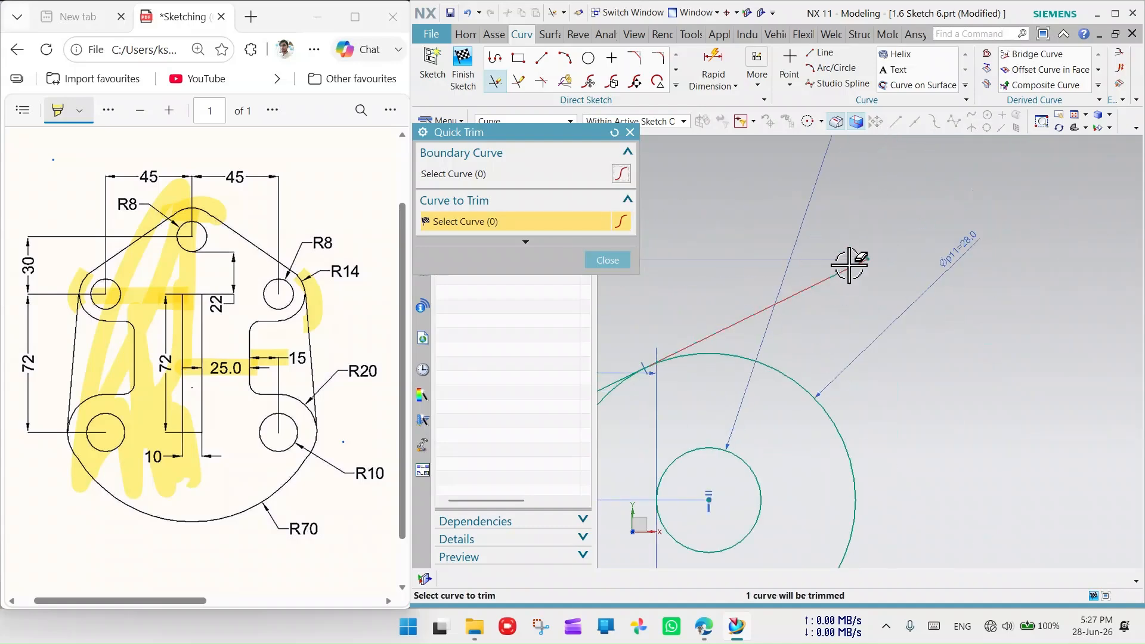
{"action": "scroll", "coordinate": [785, 344], "scroll_direction": "up", "scroll_amount": 2}
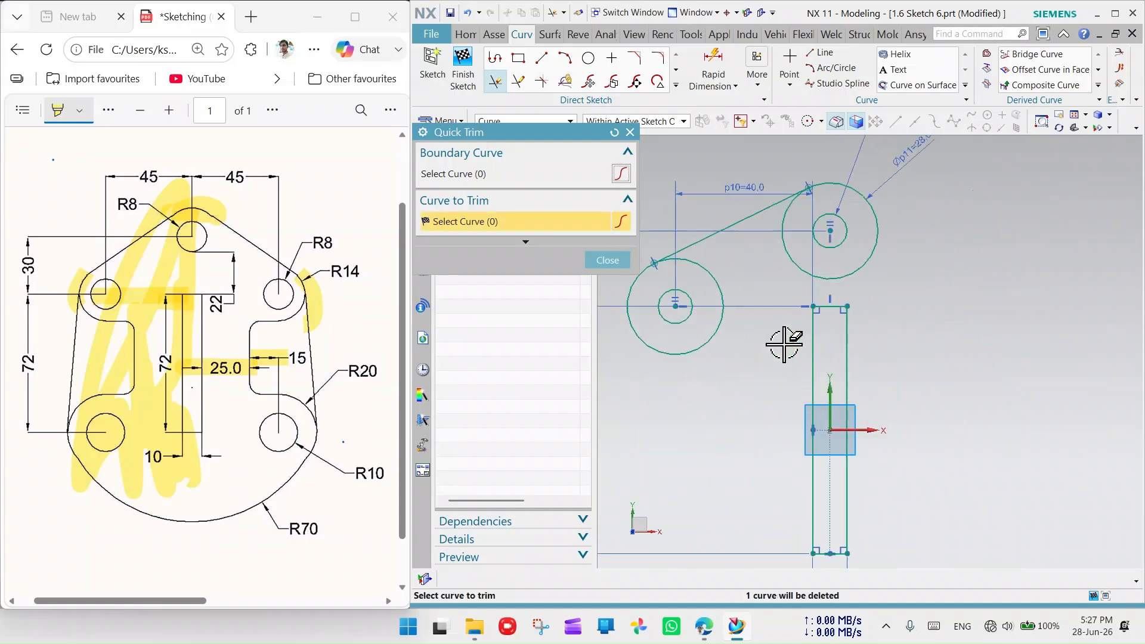
{"action": "left_click", "coordinate": [631, 133]}
{"action": "scroll", "coordinate": [770, 298], "scroll_direction": "down", "scroll_amount": 3}
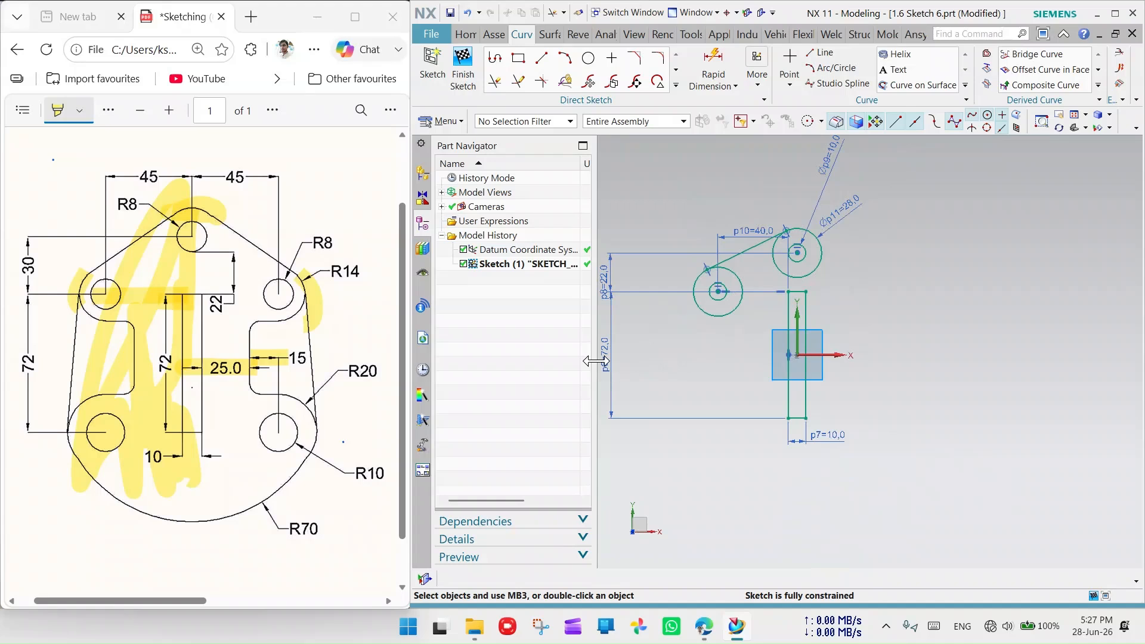
- Draw a vertical centre line from the sketch origin and extend it down to the bottom edge
{"action": "left_click", "coordinate": [541, 58]}
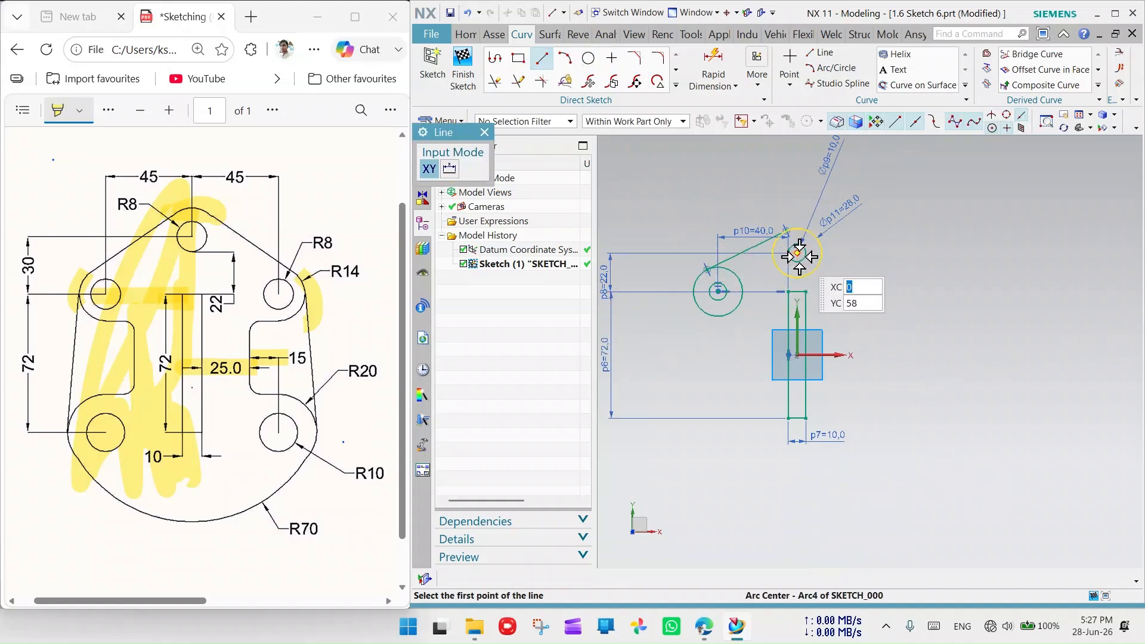
{"action": "left_click", "coordinate": [797, 355]}
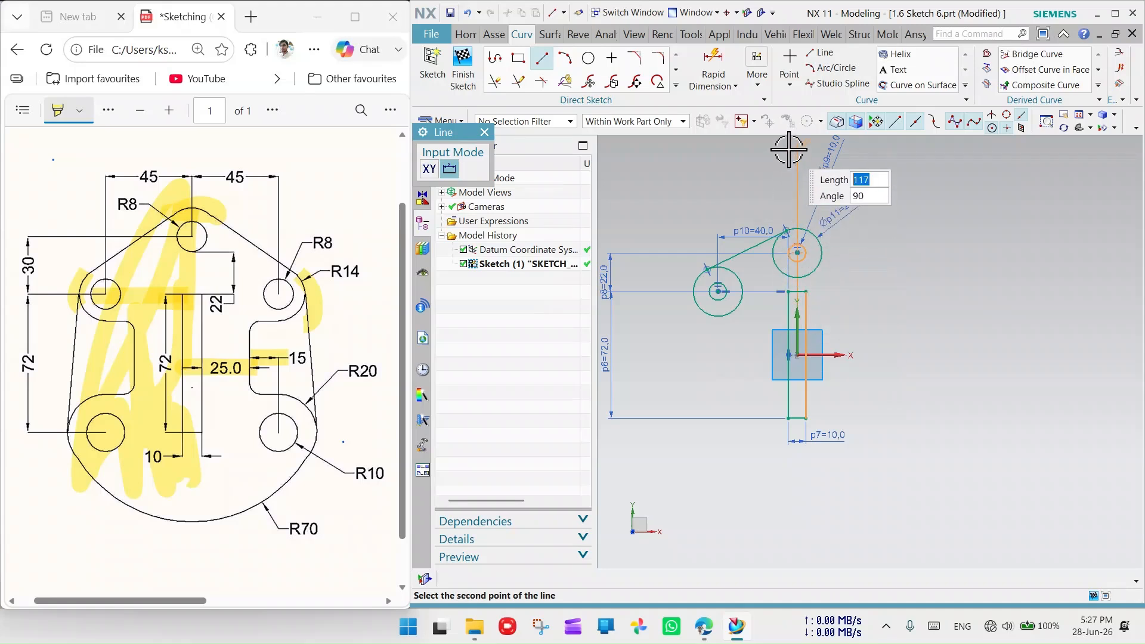
{"action": "left_click", "coordinate": [795, 157]}
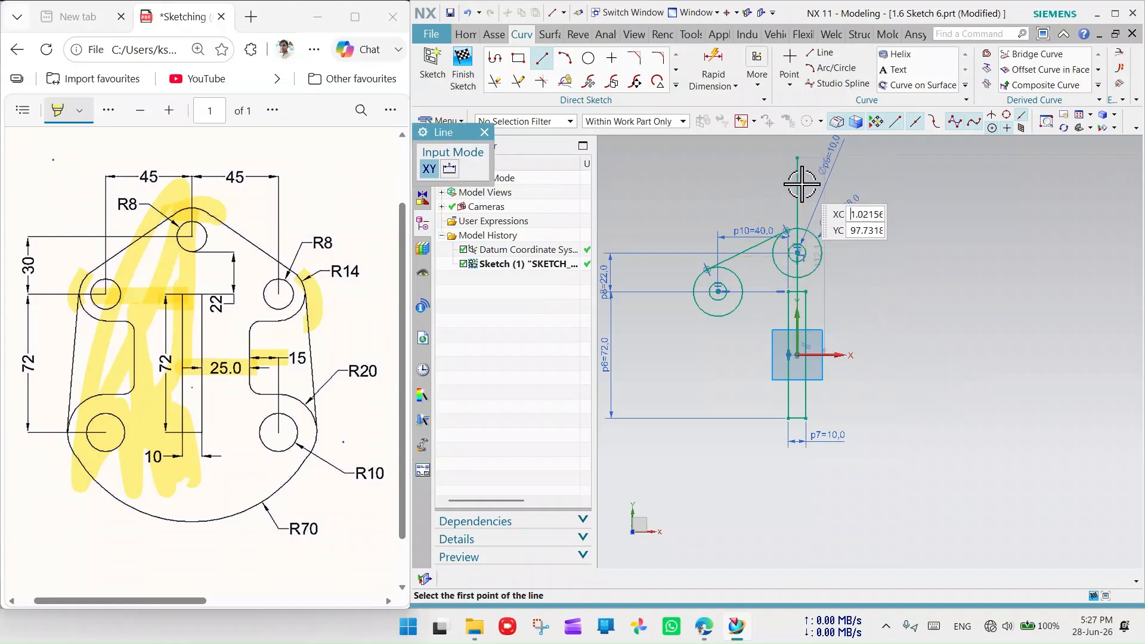
{"action": "left_click", "coordinate": [518, 81]}
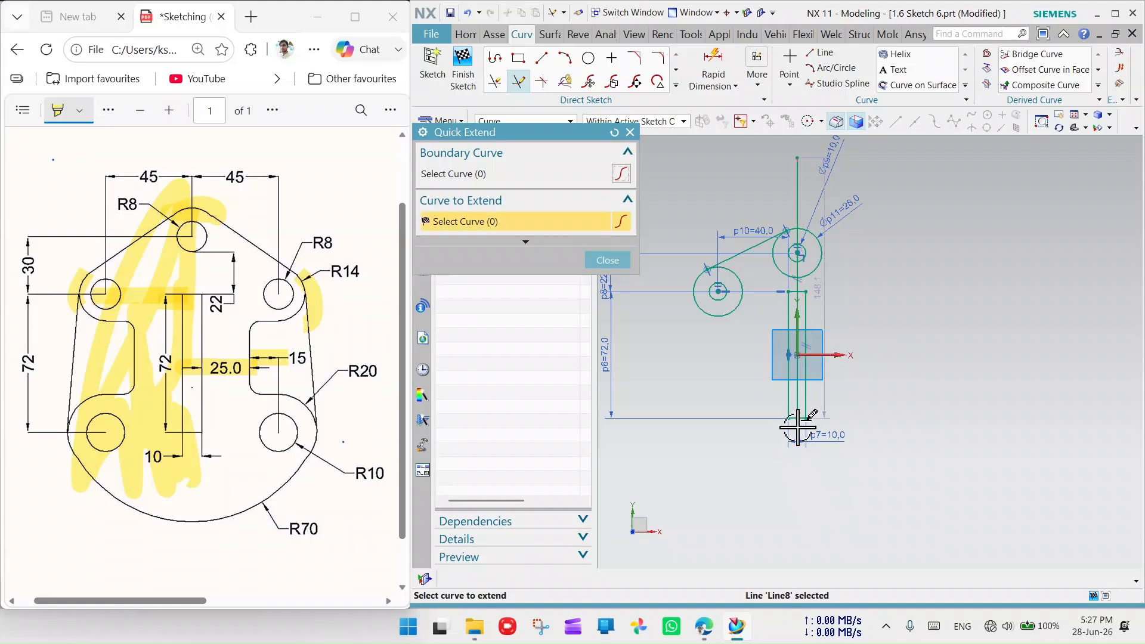
{"action": "left_click", "coordinate": [799, 405]}
{"action": "left_click", "coordinate": [798, 410]}
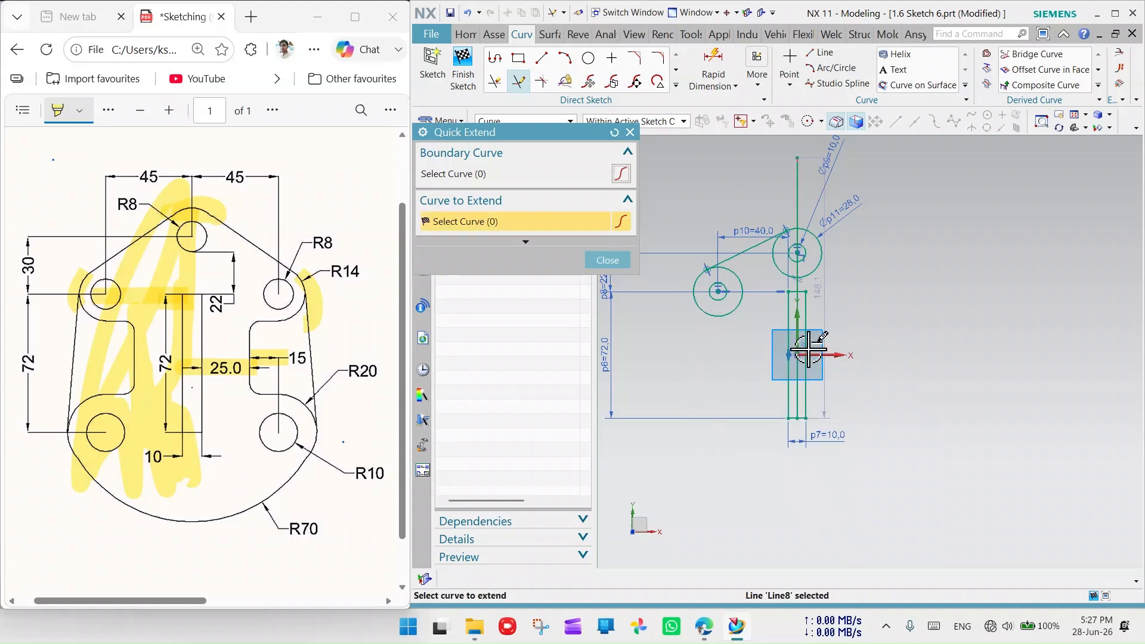
{"action": "left_click", "coordinate": [629, 132]}
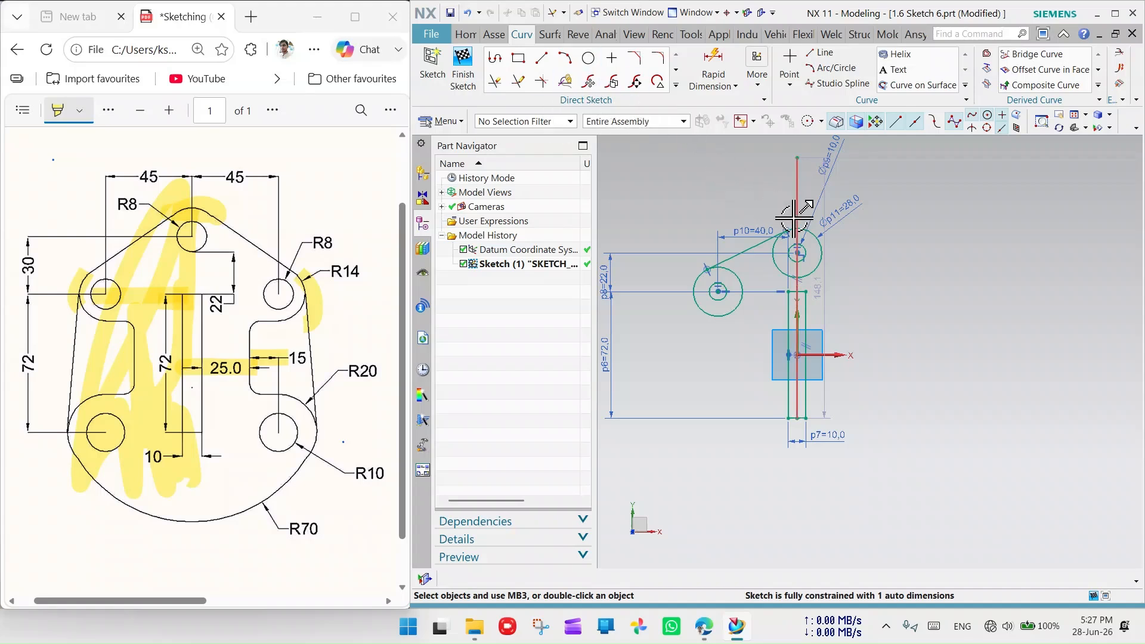
- Convert the vertical centre line into a dashed reference line
{"action": "left_click", "coordinate": [495, 81]}
{"action": "scroll", "coordinate": [799, 262], "scroll_direction": "down", "scroll_amount": 6}
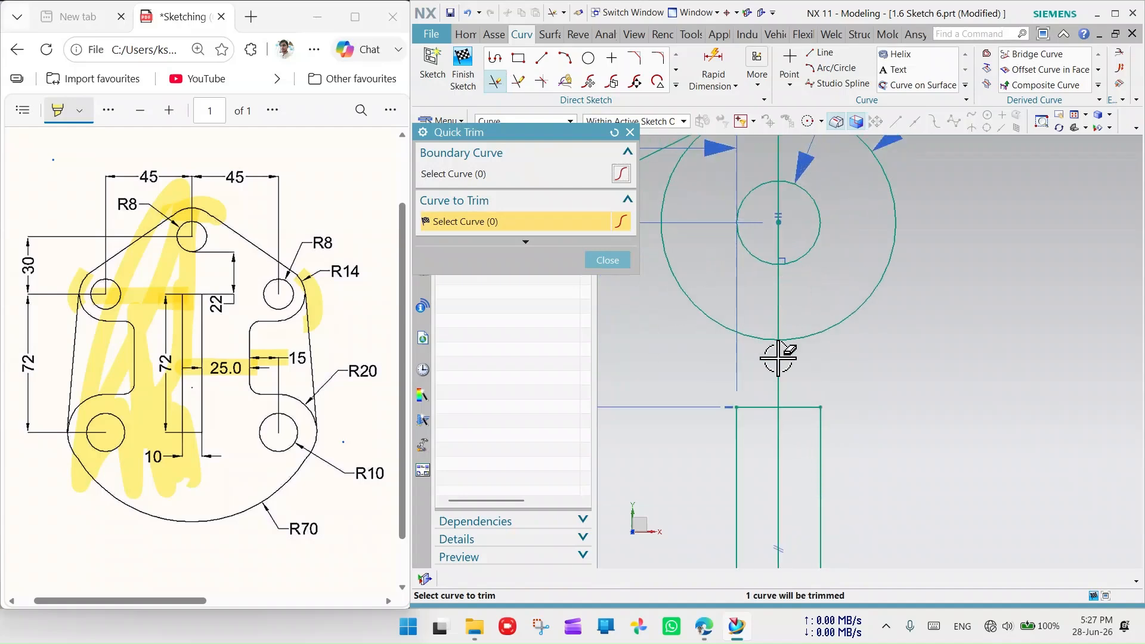
{"action": "right_click", "coordinate": [777, 335]}
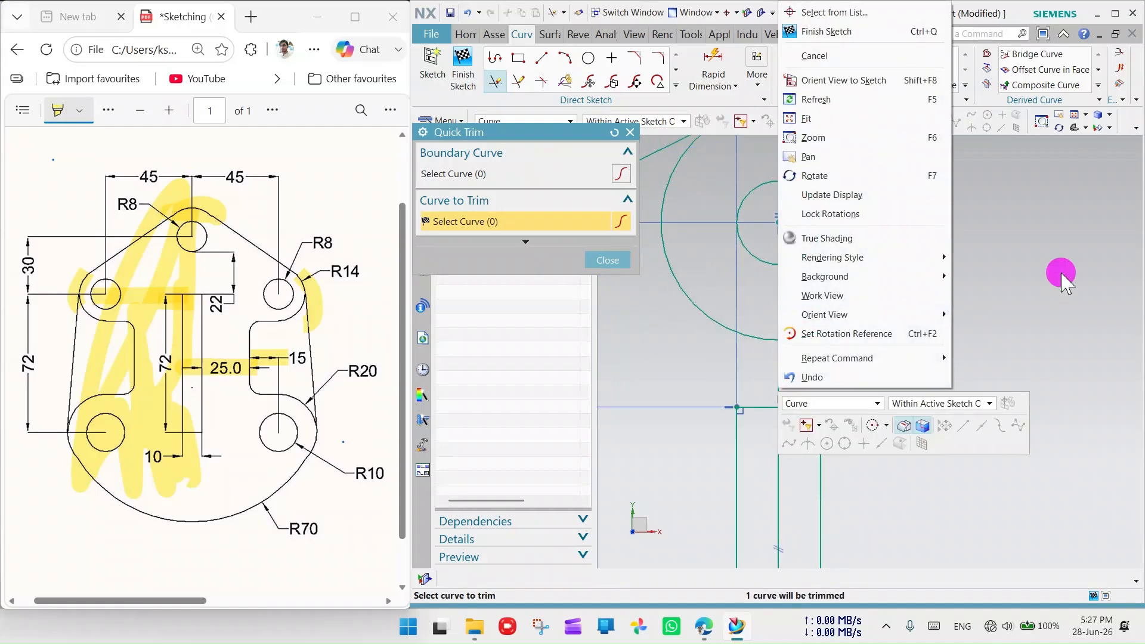
{"action": "left_click", "coordinate": [1062, 275]}
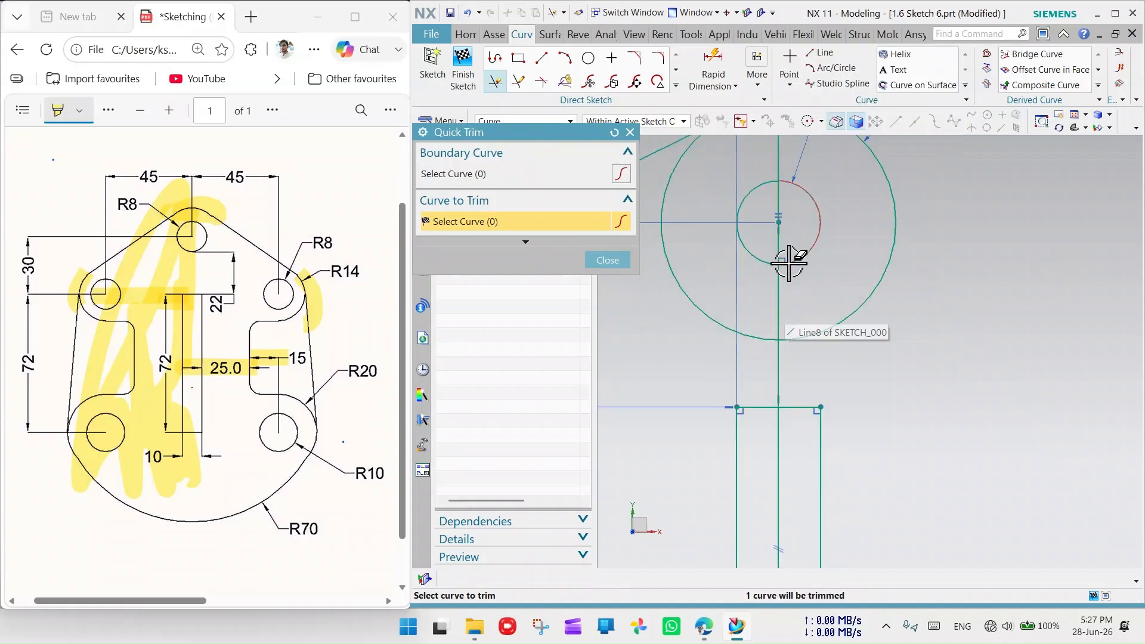
{"action": "scroll", "coordinate": [790, 259], "scroll_direction": "up", "scroll_amount": 3}
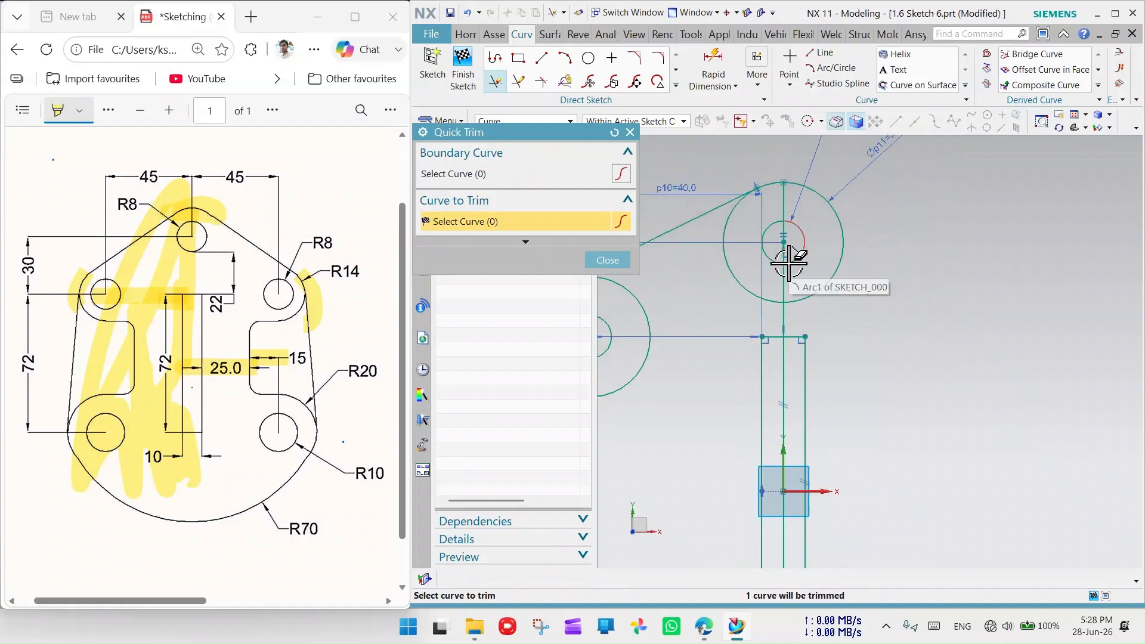
{"action": "left_click", "coordinate": [629, 132]}
{"action": "right_click", "coordinate": [781, 292]}
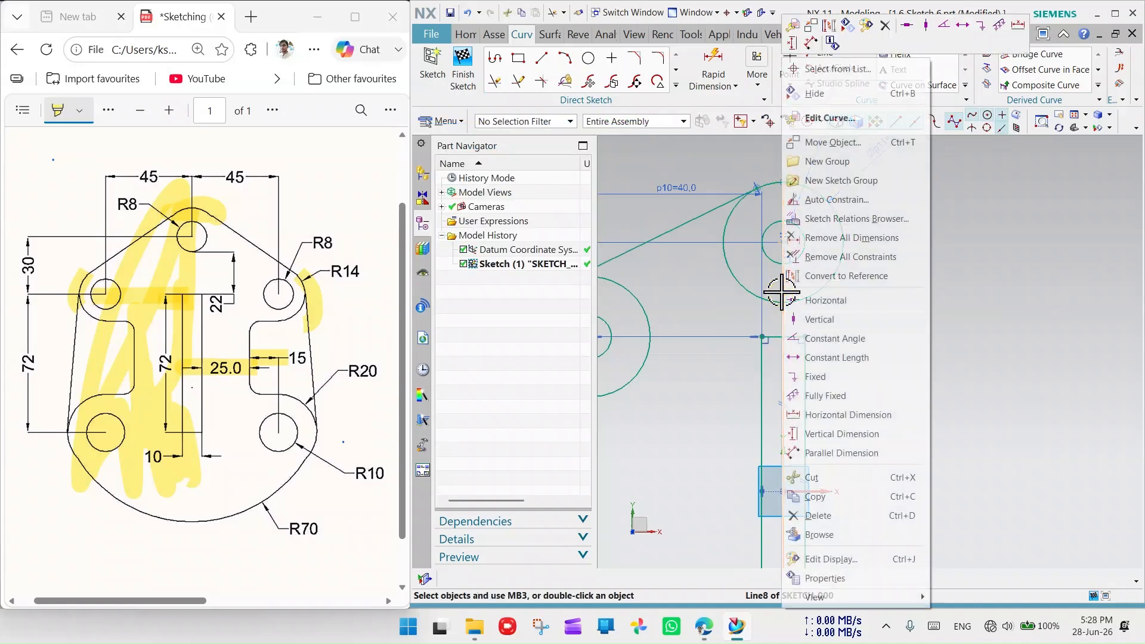
{"action": "left_click", "coordinate": [845, 275]}
{"action": "scroll", "coordinate": [848, 259], "scroll_direction": "down", "scroll_amount": 5}
{"action": "scroll", "coordinate": [843, 400], "scroll_direction": "up", "scroll_amount": 4}
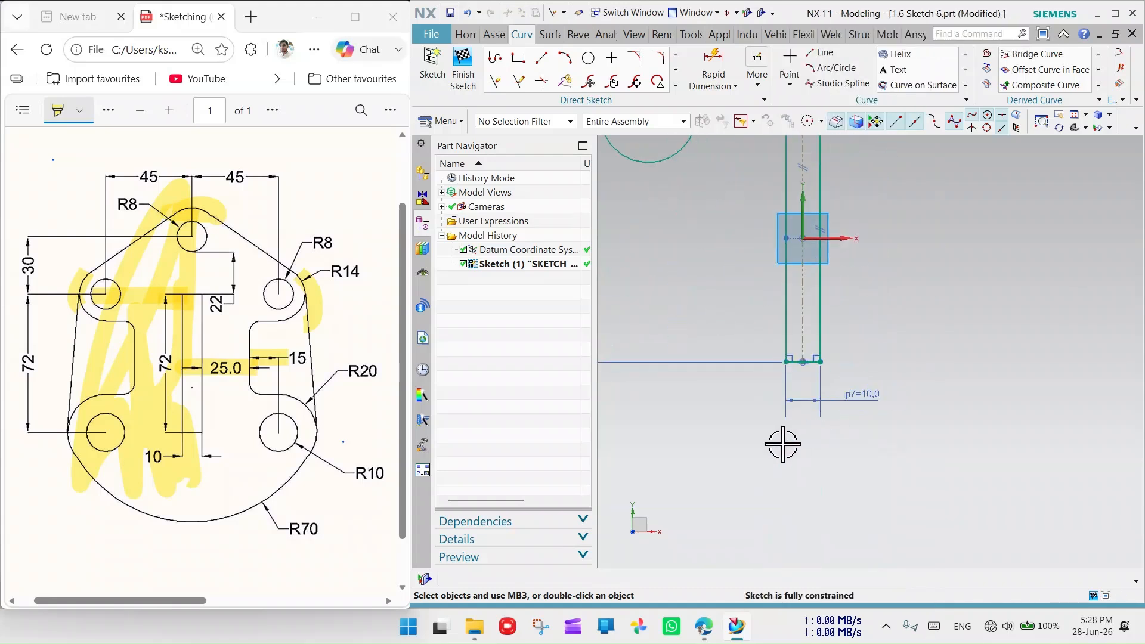
{"action": "left_click", "coordinate": [543, 58]}
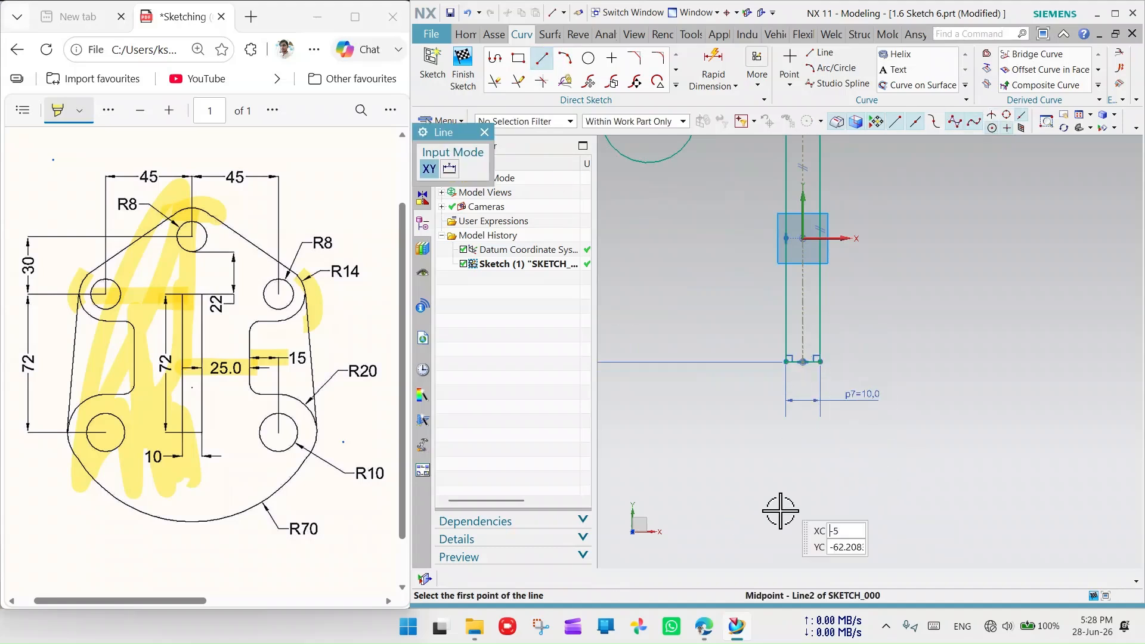
- Draw a long horizontal line below the sketch
{"action": "scroll", "coordinate": [966, 343], "scroll_direction": "down", "scroll_amount": 6}
{"action": "left_click", "coordinate": [799, 463]}
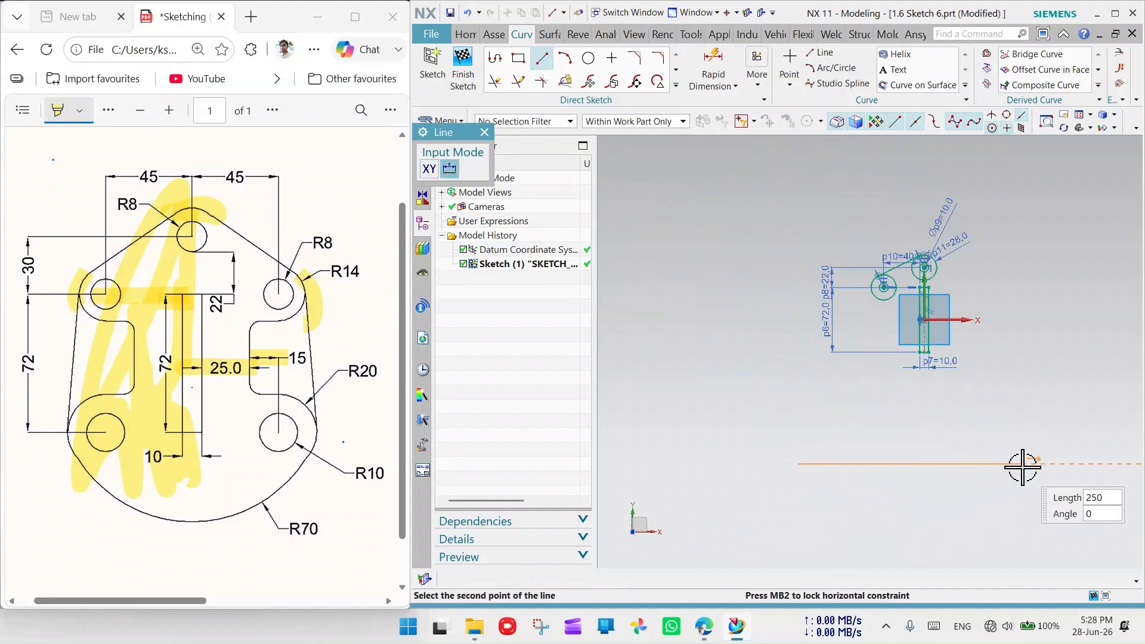
{"action": "left_click", "coordinate": [1032, 464]}
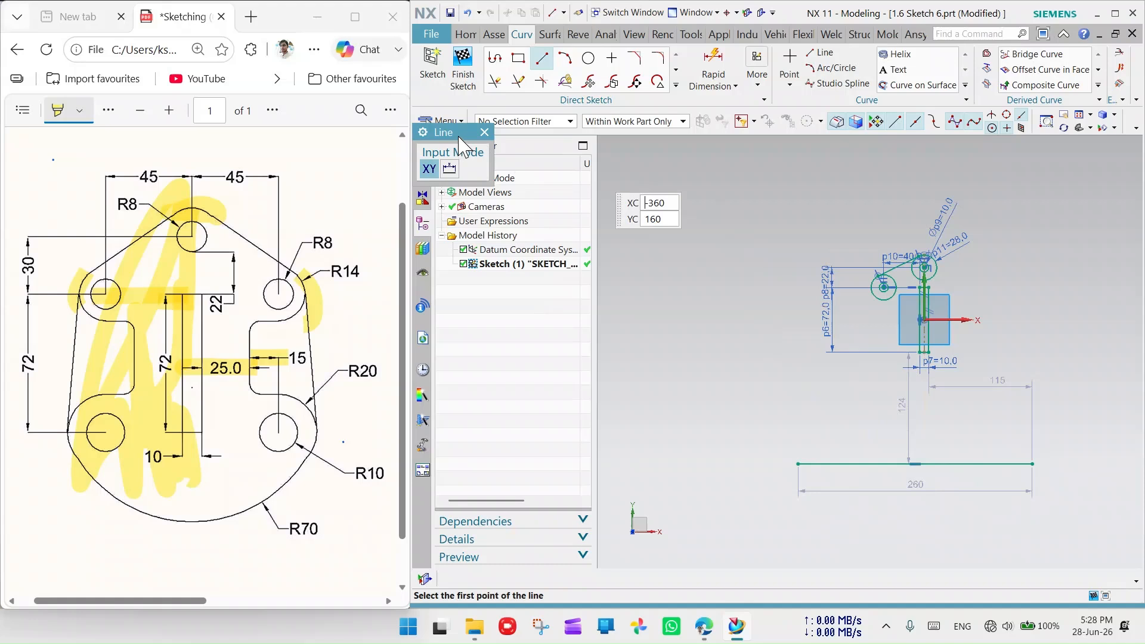
{"action": "left_click", "coordinate": [484, 132]}
{"action": "scroll", "coordinate": [882, 428], "scroll_direction": "down", "scroll_amount": 3}
{"action": "scroll", "coordinate": [960, 395], "scroll_direction": "up", "scroll_amount": 4}
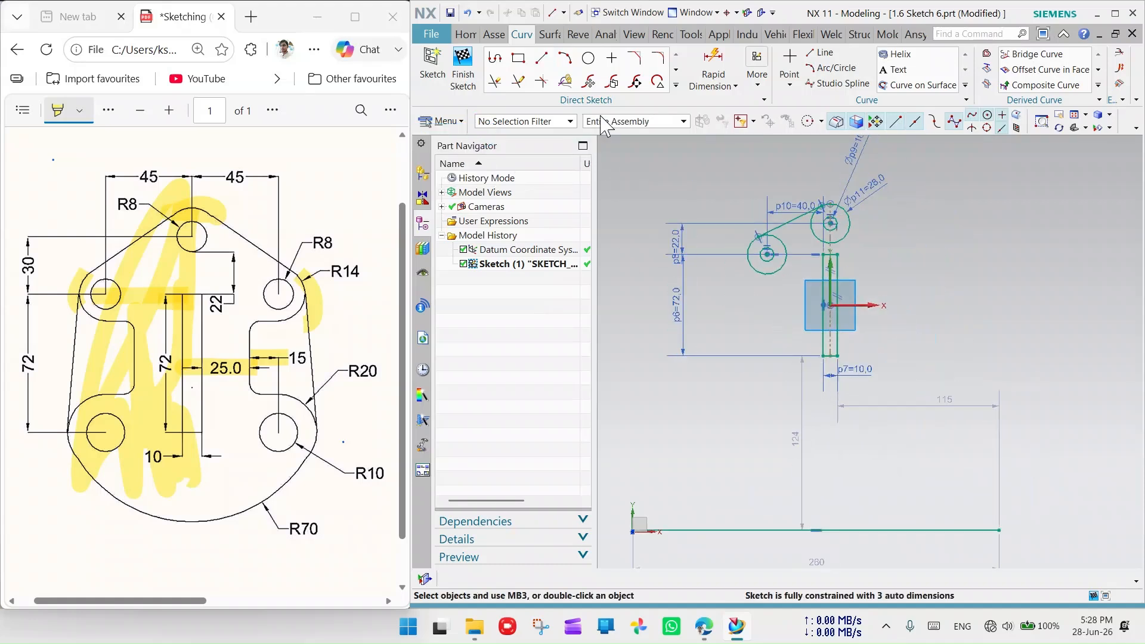
- Quick Extend the dashed centre line down to the new bottom line
{"action": "left_click", "coordinate": [517, 82]}
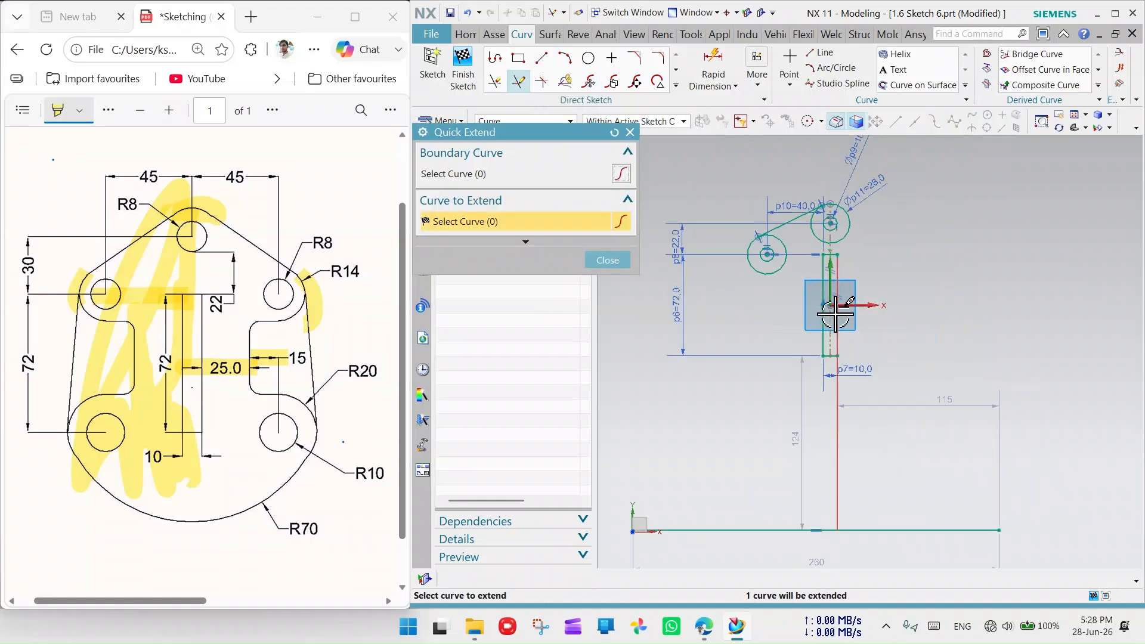
{"action": "scroll", "coordinate": [835, 370], "scroll_direction": "up", "scroll_amount": 2}
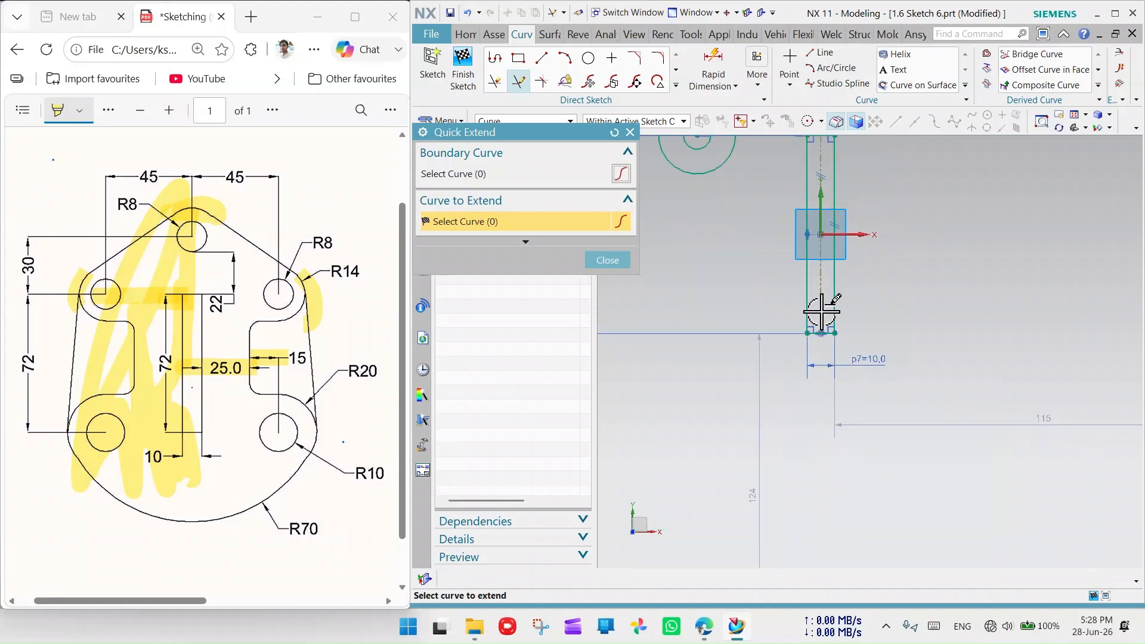
{"action": "scroll", "coordinate": [822, 312], "scroll_direction": "down", "scroll_amount": 2}
{"action": "left_click", "coordinate": [821, 332]}
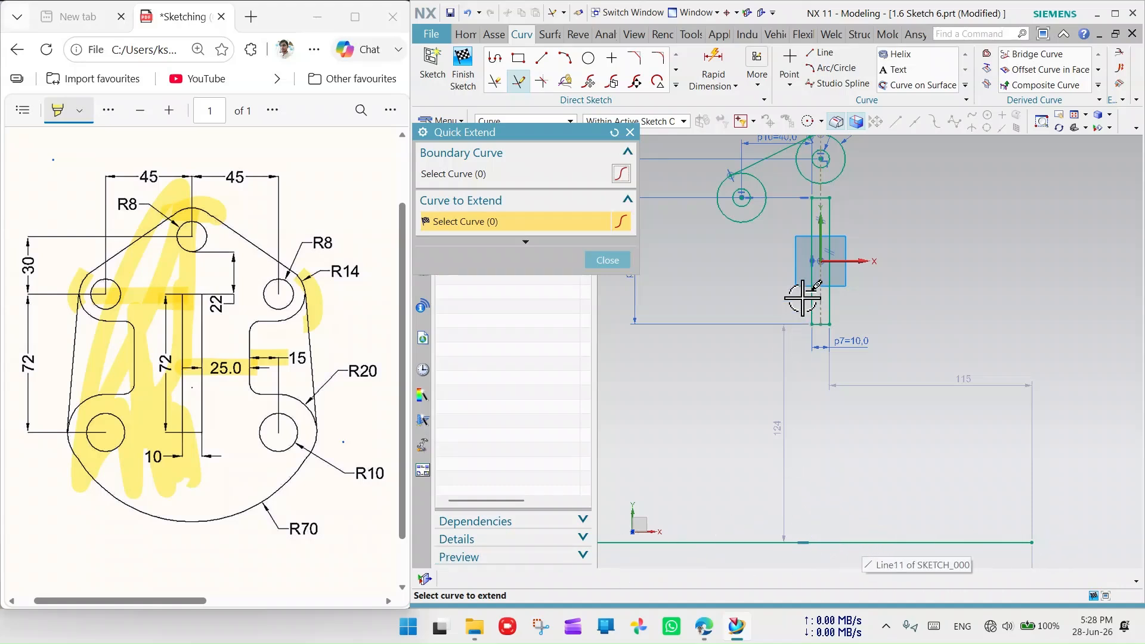
{"action": "left_click", "coordinate": [824, 300]}
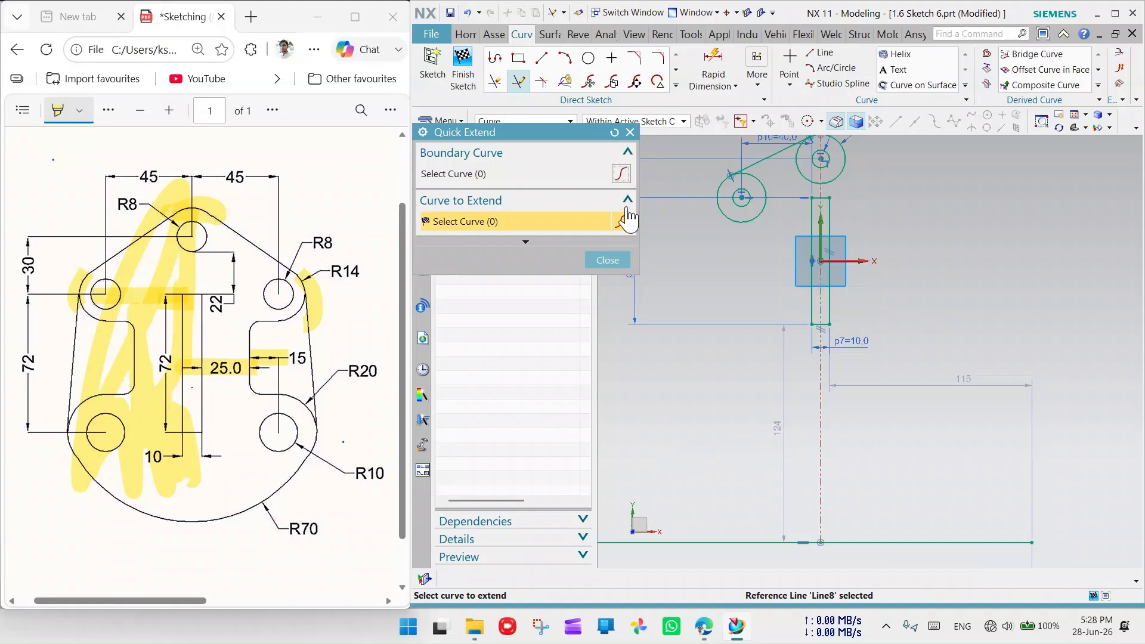
{"action": "key", "text": "Escape"}
- Delete the temporary long line below the sketch
{"action": "left_click", "coordinate": [750, 541]}
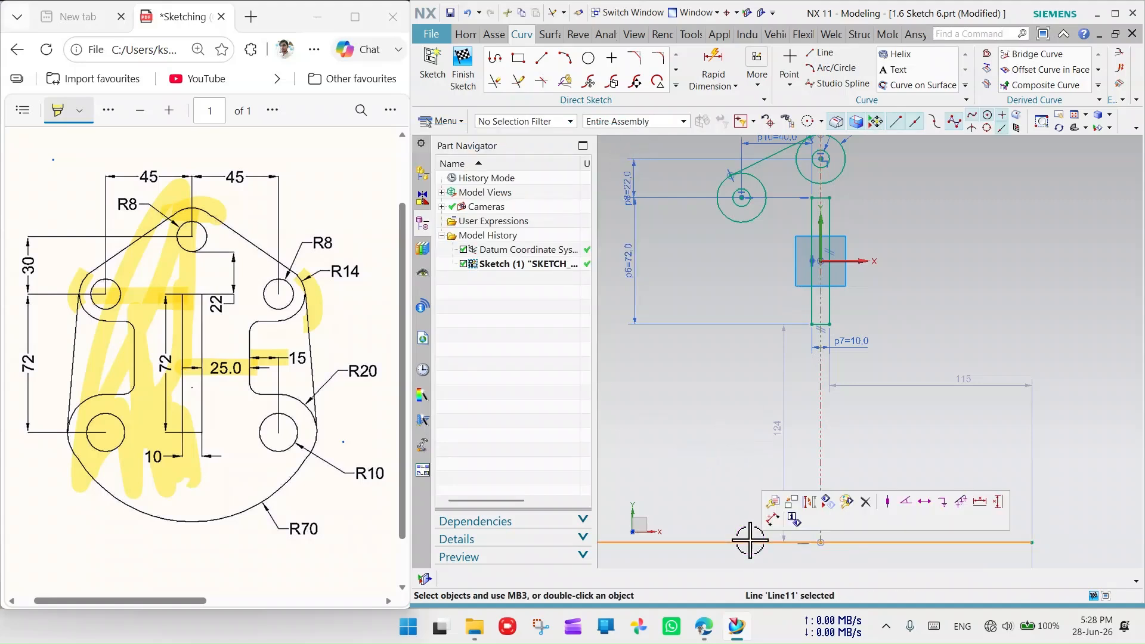
{"action": "key", "text": "Delete"}
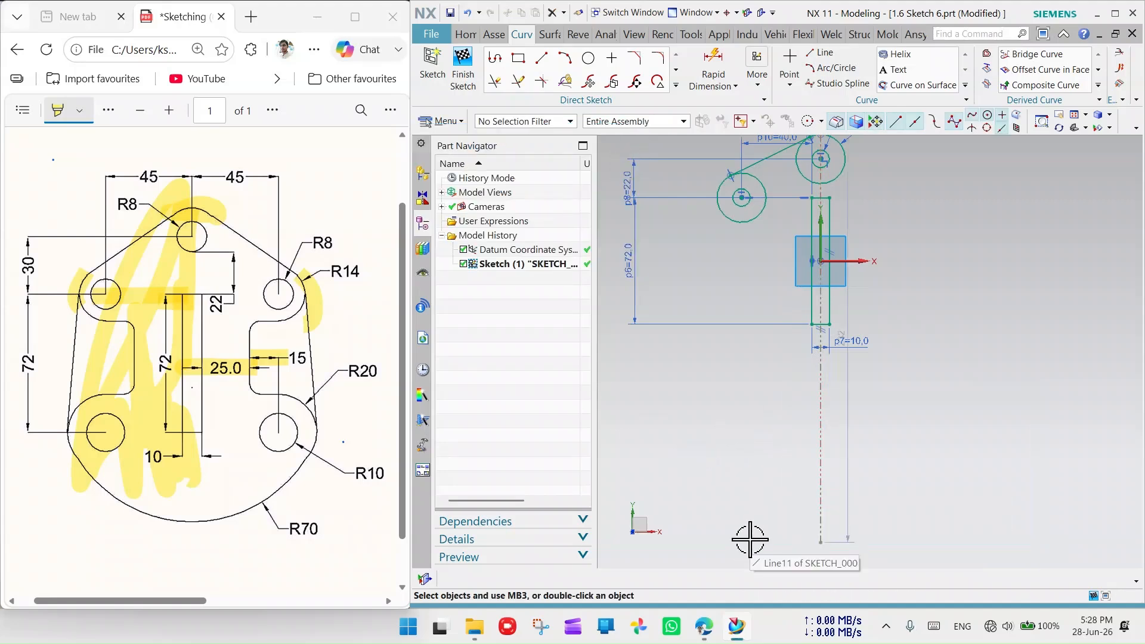
{"action": "scroll", "coordinate": [781, 360], "scroll_direction": "down", "scroll_amount": 1}
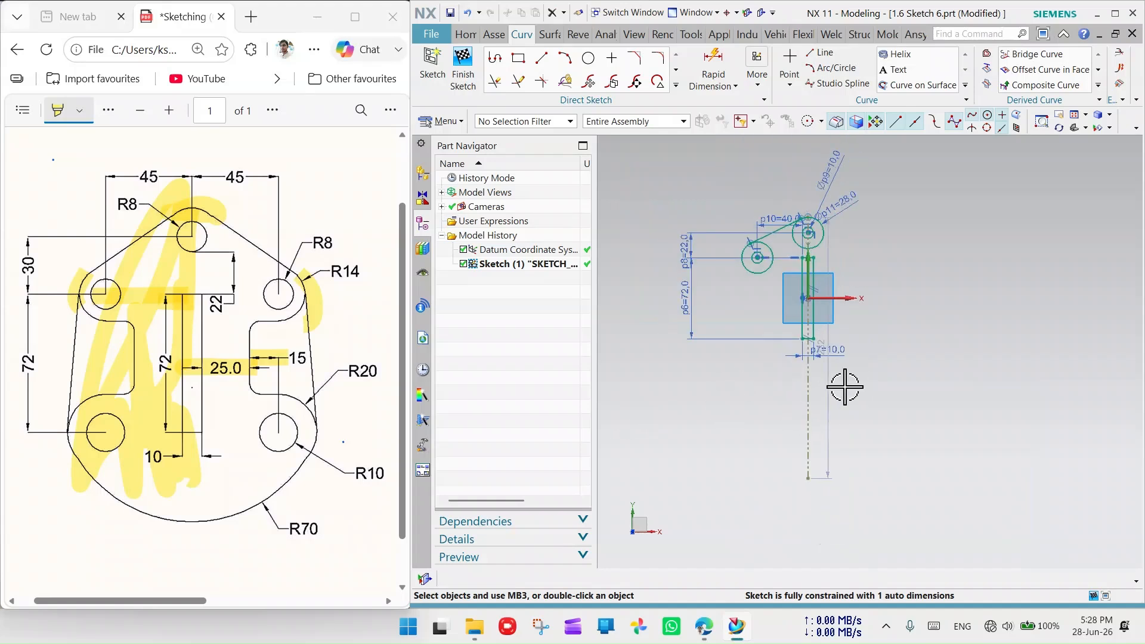
{"action": "scroll", "coordinate": [843, 388], "scroll_direction": "down", "scroll_amount": 1}
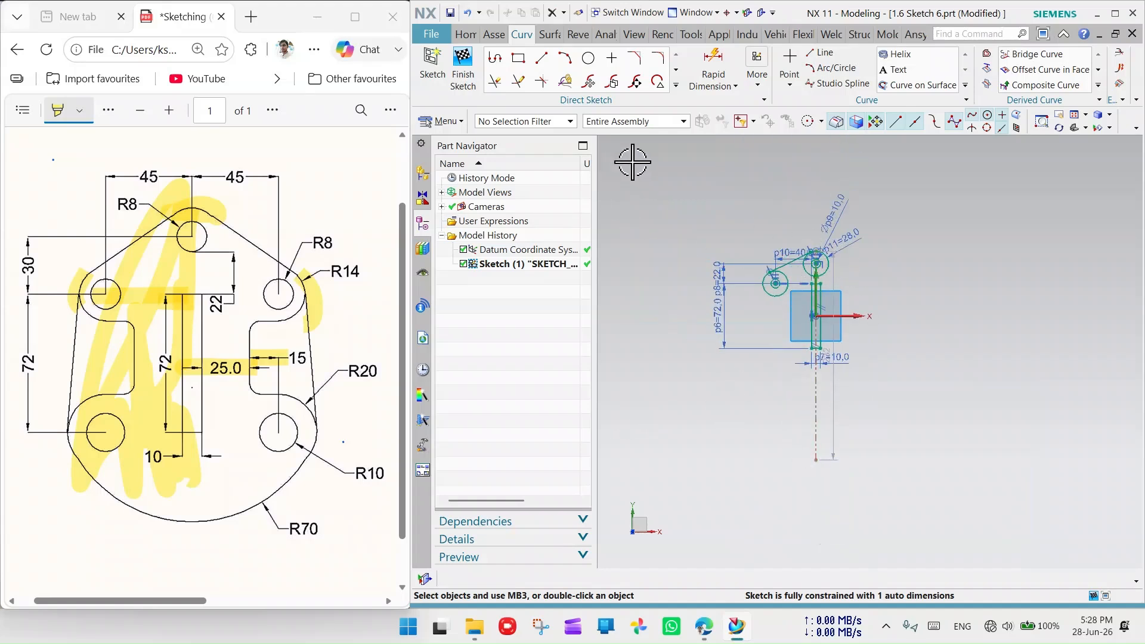
{"action": "scroll", "coordinate": [747, 284], "scroll_direction": "up", "scroll_amount": 2}
- Move the 72, 22, 40, p9 and ⌀28 dimensions clear of the geometry
{"action": "left_click_drag", "start_coordinate": [704, 314], "coordinate": [656, 314]}
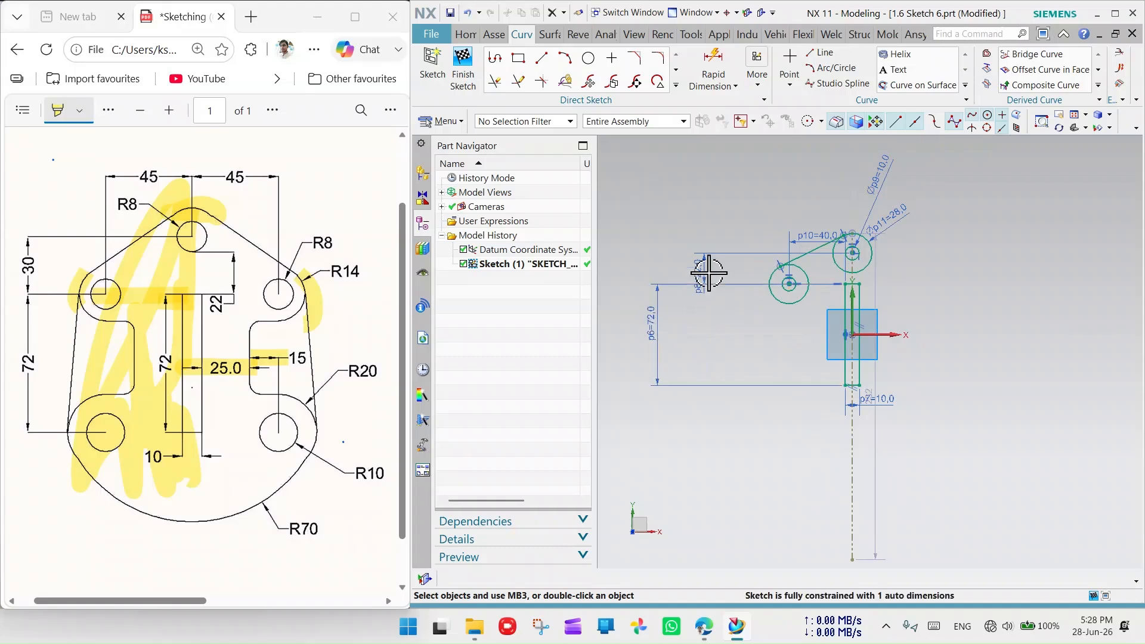
{"action": "left_click_drag", "start_coordinate": [703, 270], "coordinate": [669, 272]}
{"action": "left_click_drag", "start_coordinate": [818, 237], "coordinate": [812, 158]}
{"action": "left_click_drag", "start_coordinate": [872, 182], "coordinate": [888, 168]}
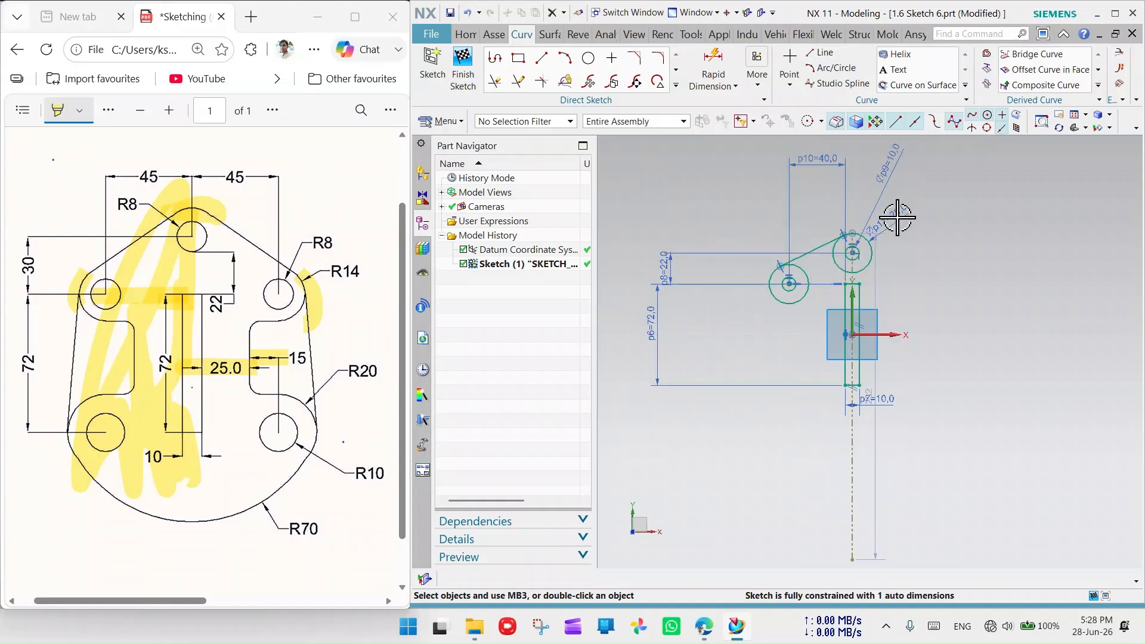
{"action": "left_click_drag", "start_coordinate": [900, 217], "coordinate": [941, 178]}
{"action": "scroll", "coordinate": [834, 306], "scroll_direction": "down", "scroll_amount": 2}
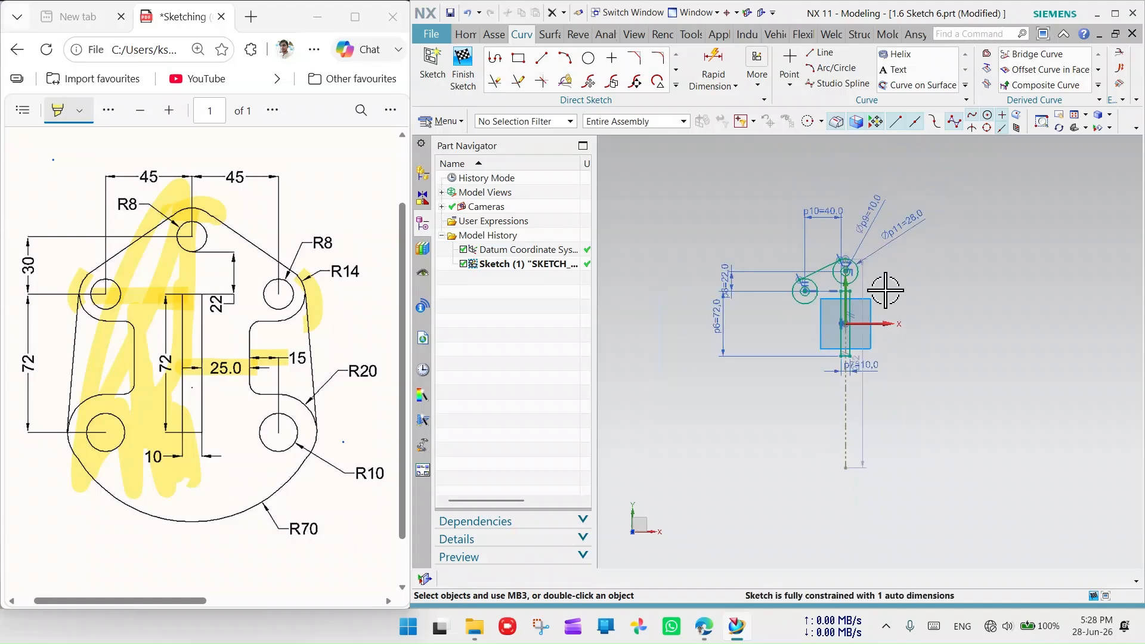
{"action": "scroll", "coordinate": [843, 292], "scroll_direction": "up", "scroll_amount": 6}
{"action": "scroll", "coordinate": [792, 248], "scroll_direction": "down", "scroll_amount": 4}
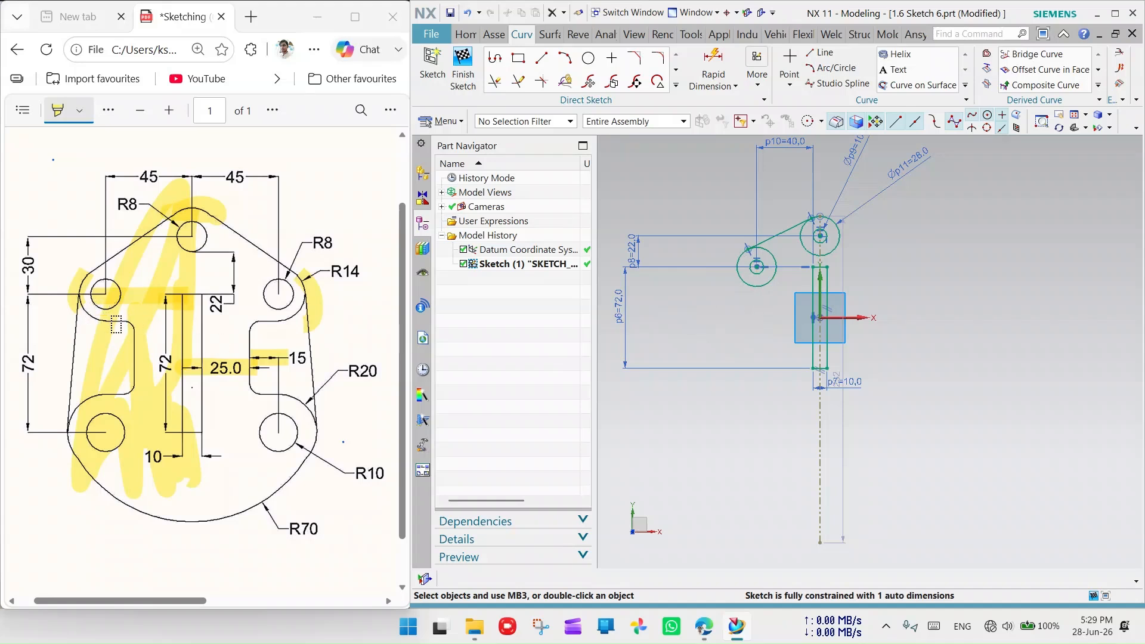
- Draw a 15-long horizontal line from the left outer circle, tangent to it
{"action": "left_click", "coordinate": [541, 58]}
{"action": "scroll", "coordinate": [759, 299], "scroll_direction": "up", "scroll_amount": 6}
{"action": "left_click", "coordinate": [693, 267]}
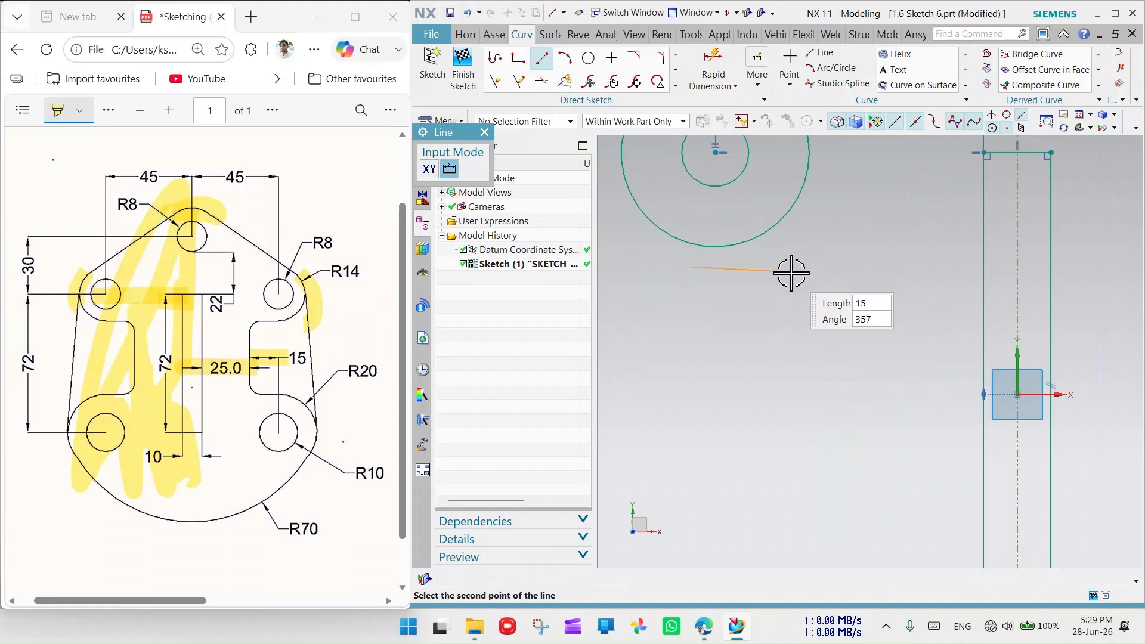
{"action": "left_click", "coordinate": [793, 267]}
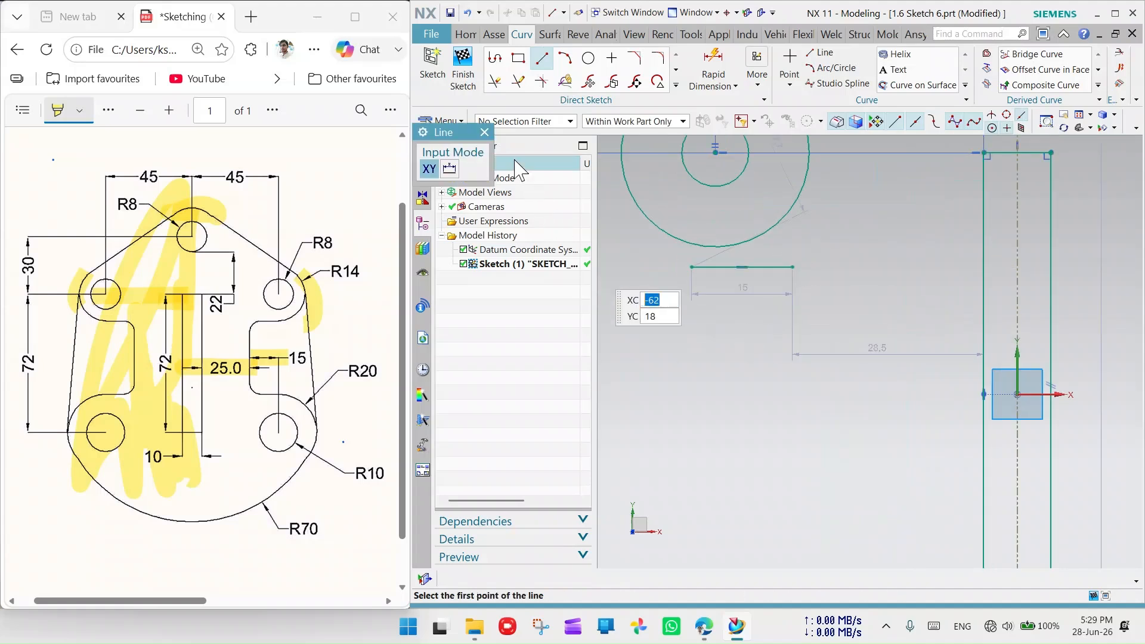
{"action": "left_click", "coordinate": [484, 132]}
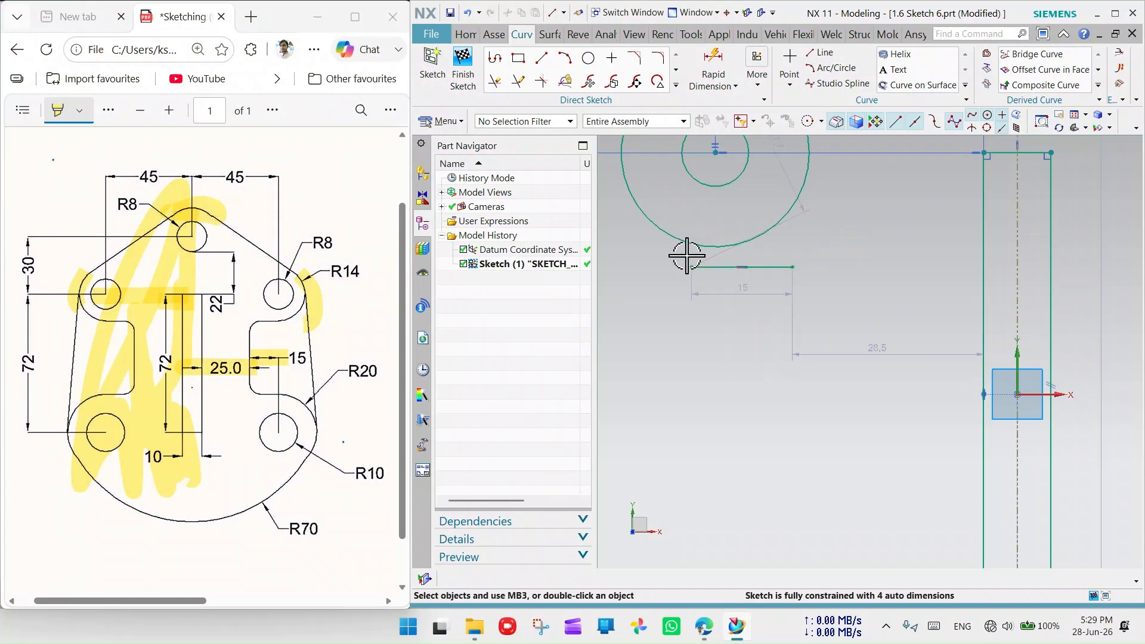
{"action": "left_click", "coordinate": [696, 262]}
{"action": "left_click", "coordinate": [696, 245]}
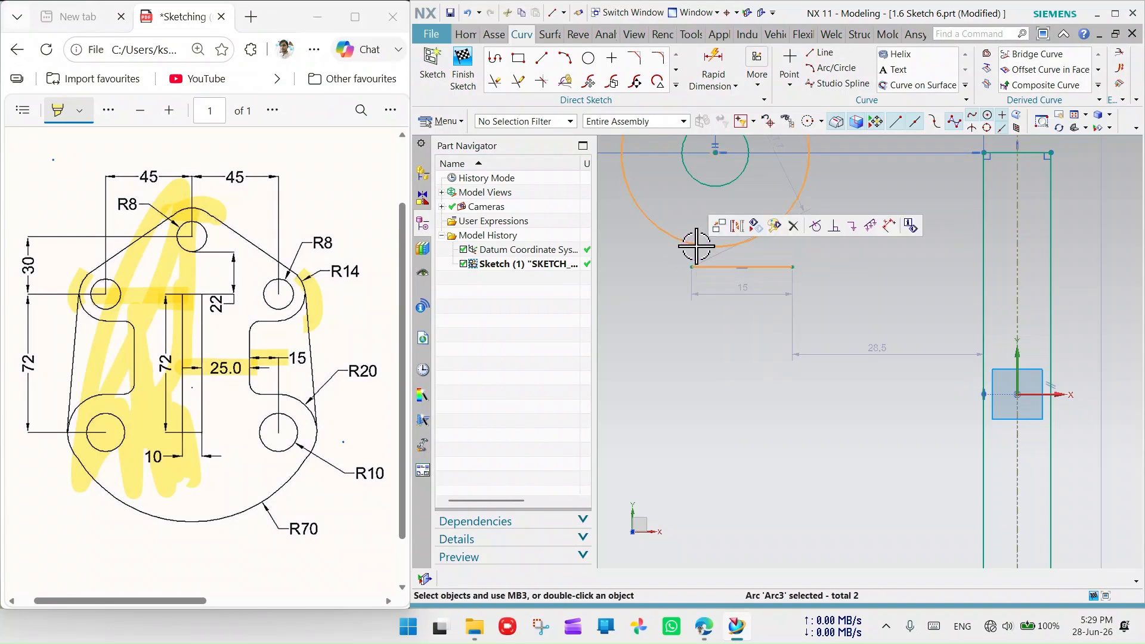
{"action": "left_click", "coordinate": [815, 226]}
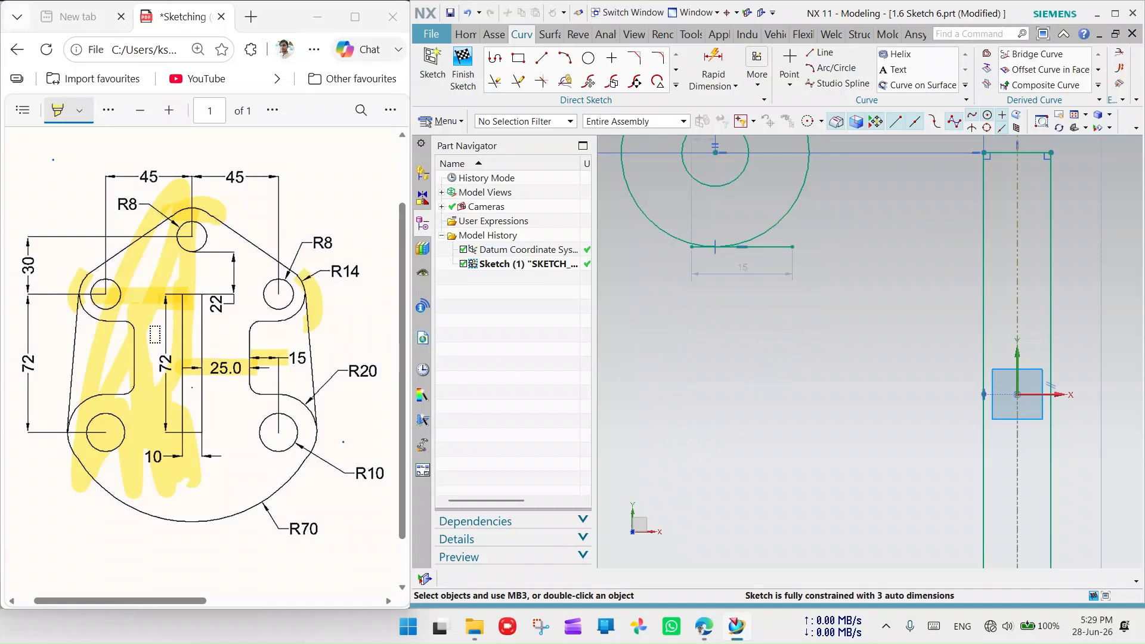
- Draw a downward arc and snap its top end to the 15 line's end point
{"action": "left_click", "coordinate": [565, 58]}
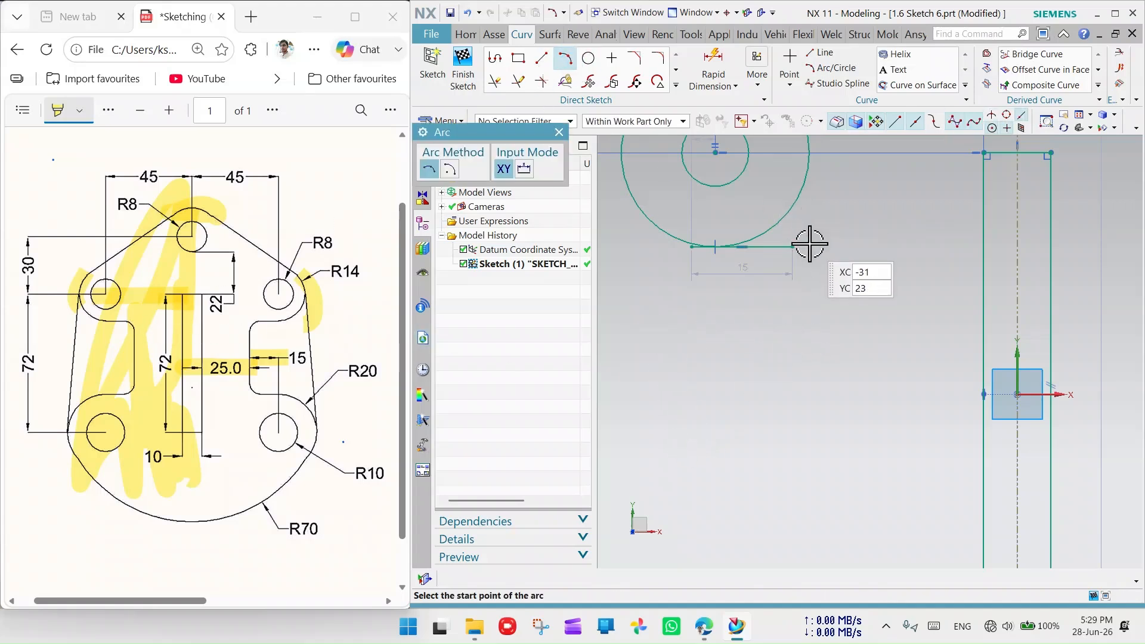
{"action": "left_click", "coordinate": [815, 237]}
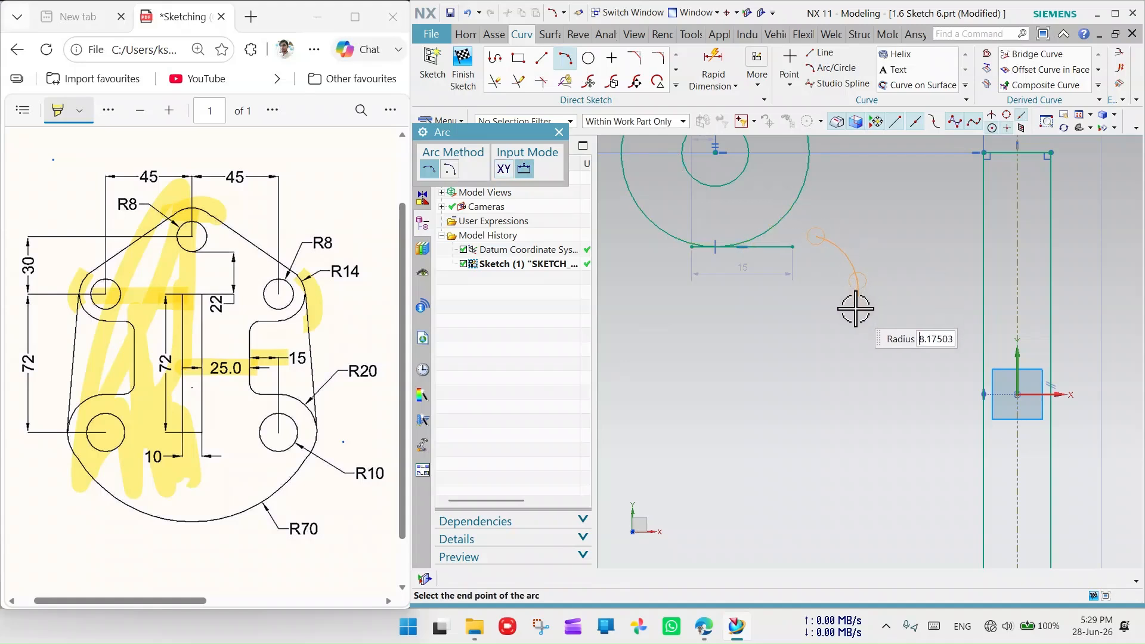
{"action": "left_click", "coordinate": [855, 308]}
{"action": "left_click", "coordinate": [559, 132]}
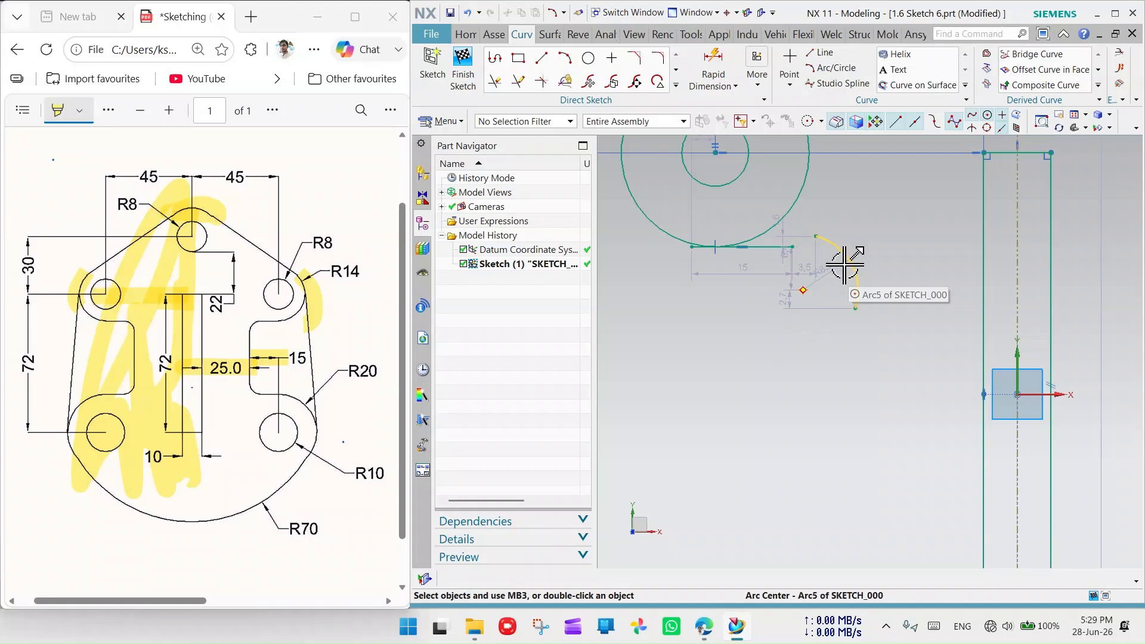
{"action": "left_click", "coordinate": [816, 238]}
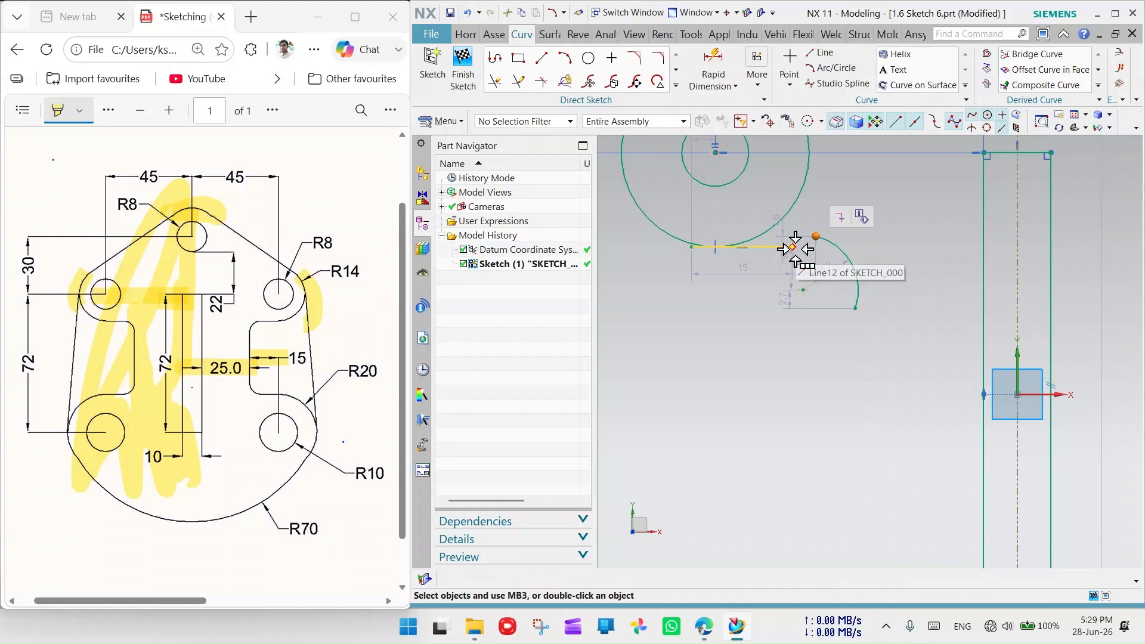
{"action": "left_click", "coordinate": [793, 248]}
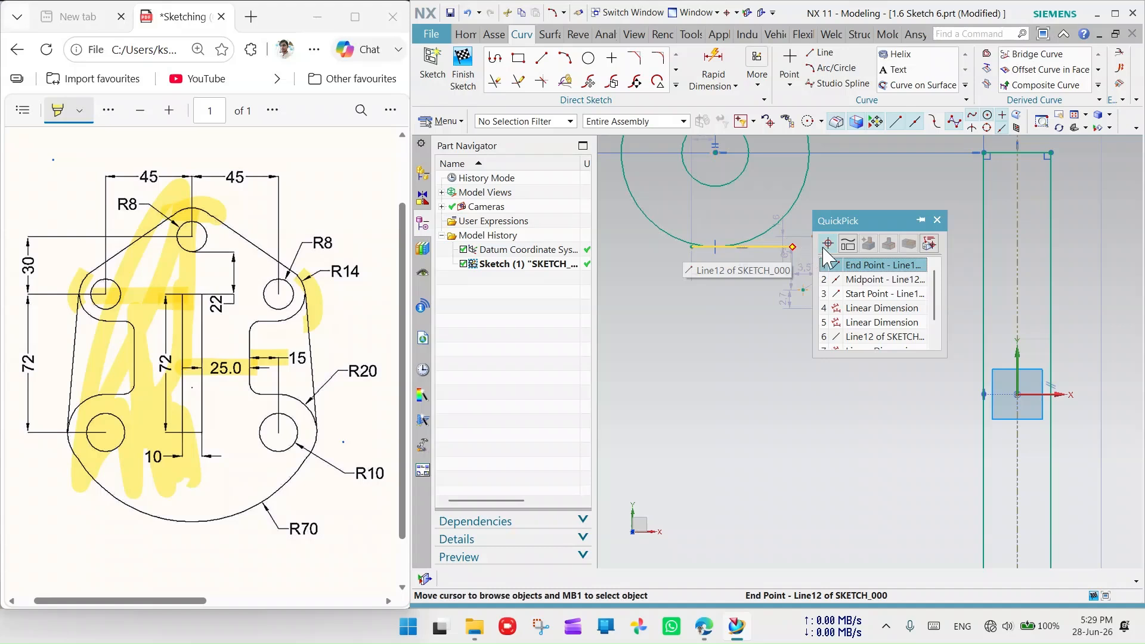
{"action": "left_click", "coordinate": [870, 267]}
{"action": "left_click", "coordinate": [910, 245]}
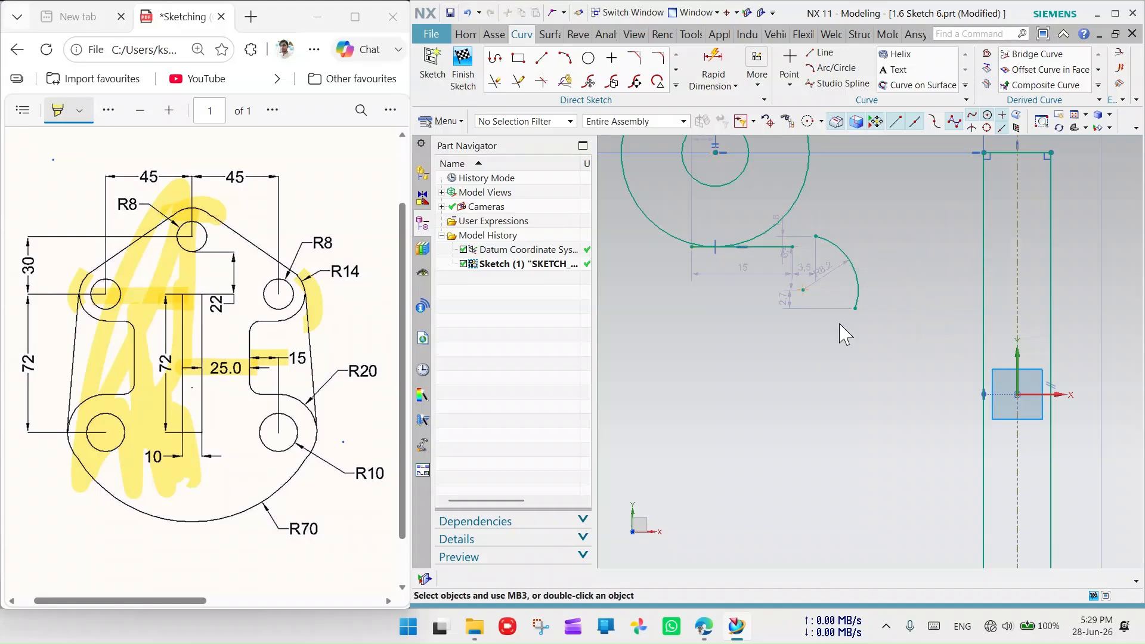
- Make the arc tangent to the 15-long horizontal line
{"action": "left_click", "coordinate": [807, 253]}
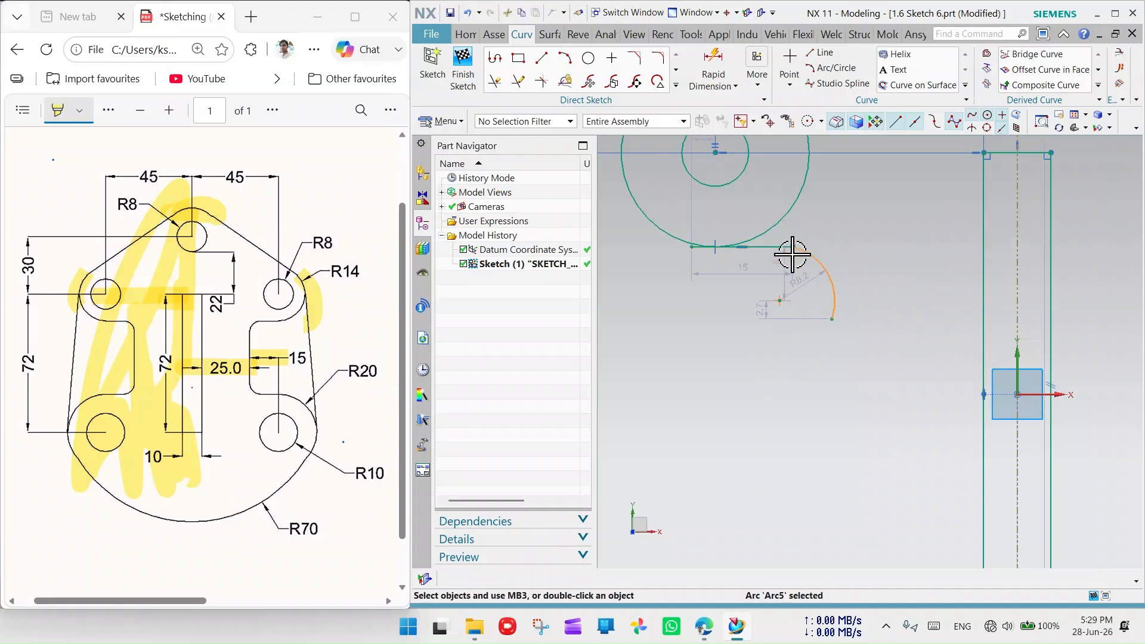
{"action": "left_click", "coordinate": [773, 247]}
{"action": "left_click", "coordinate": [895, 229]}
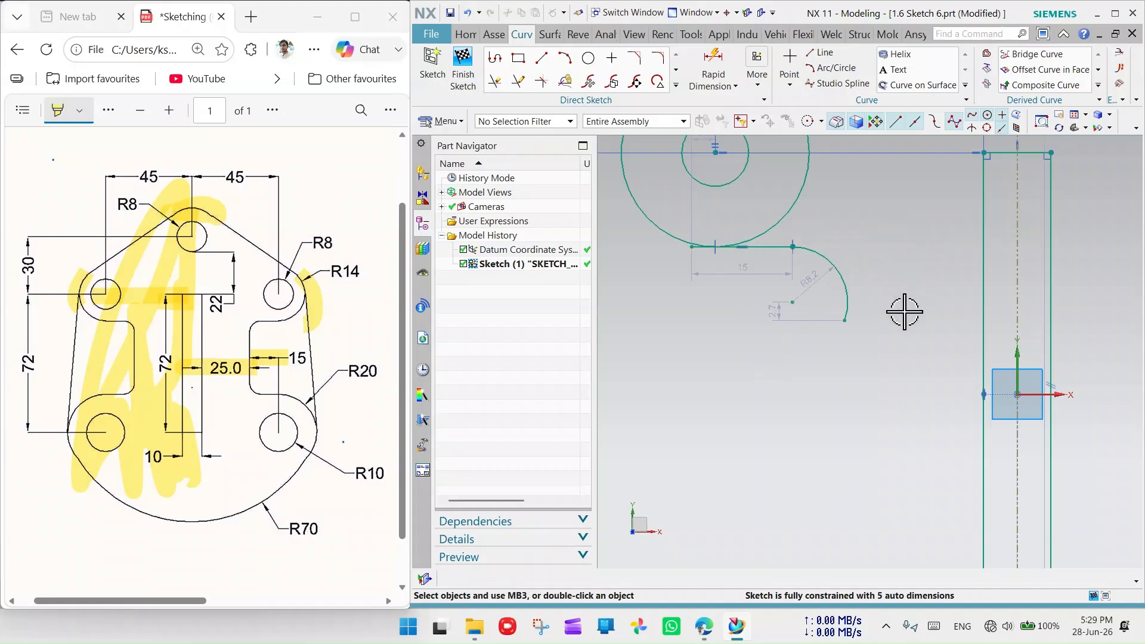
{"action": "scroll", "coordinate": [793, 244], "scroll_direction": "up", "scroll_amount": 4}
{"action": "scroll", "coordinate": [793, 245], "scroll_direction": "down", "scroll_amount": 5}
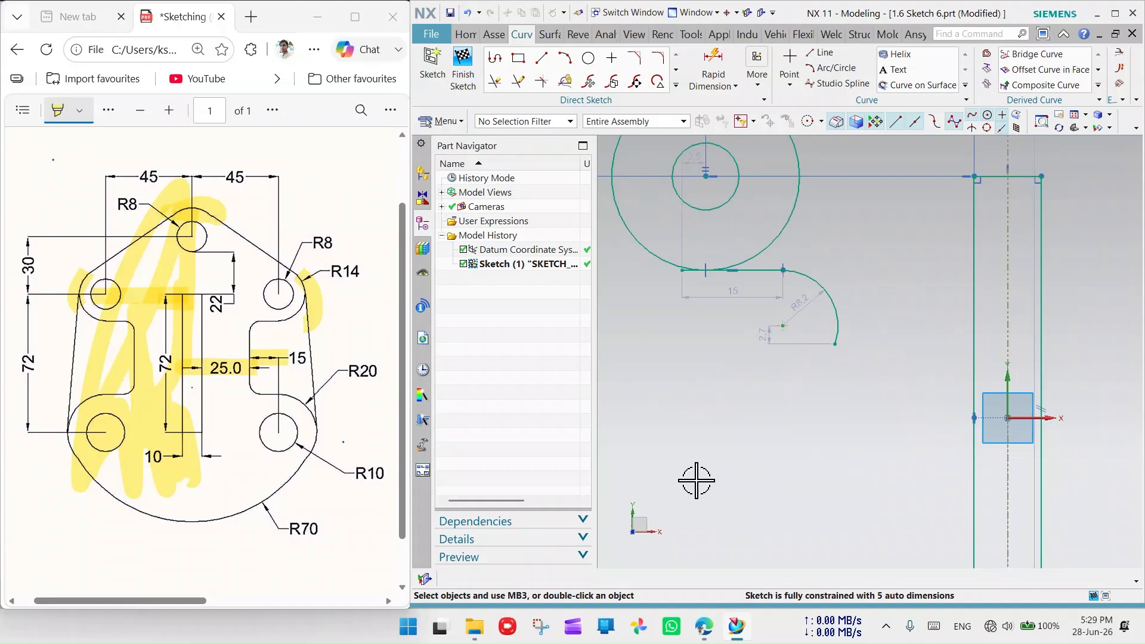
- Draw an 18.5-long vertical line below the arc
{"action": "left_click", "coordinate": [542, 58]}
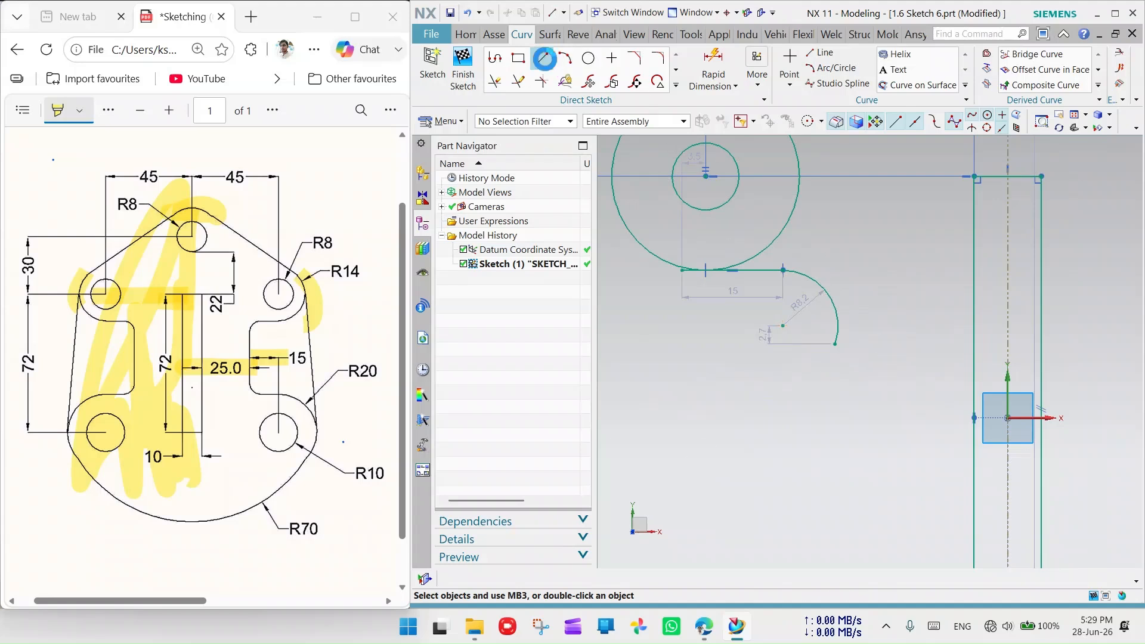
{"action": "left_click", "coordinate": [842, 361]}
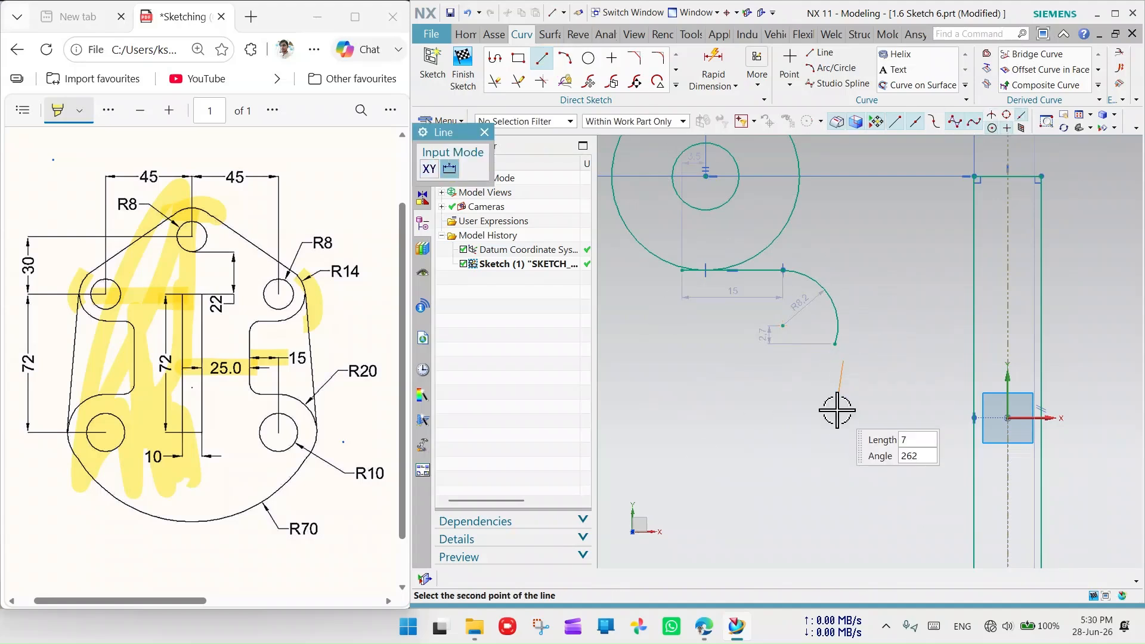
{"action": "left_click", "coordinate": [842, 485]}
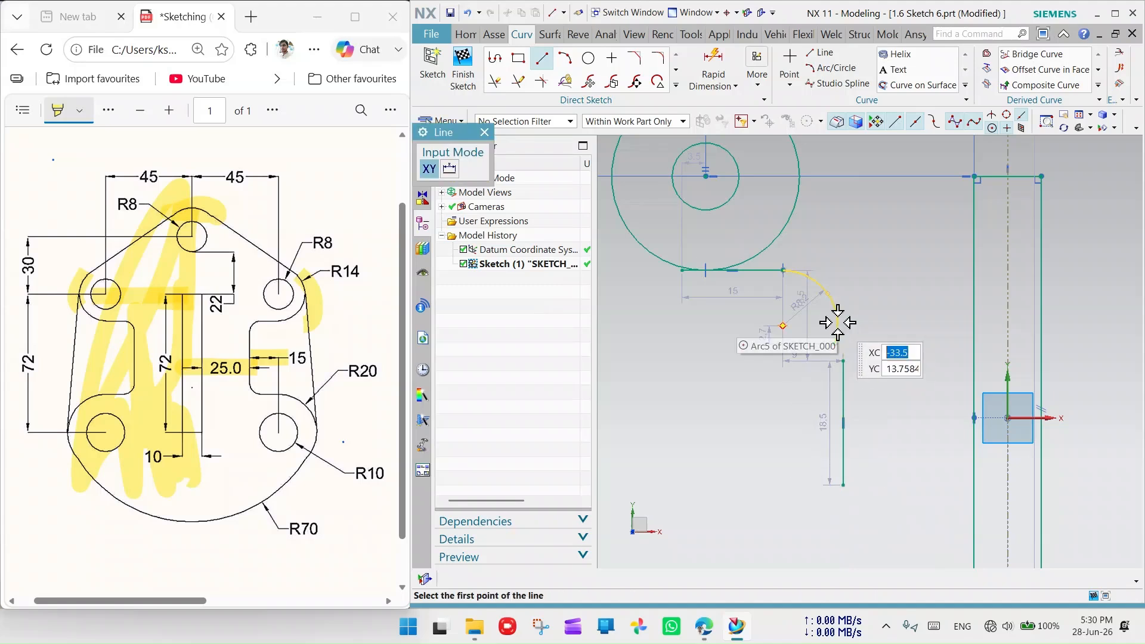
{"action": "key", "text": "Escape"}
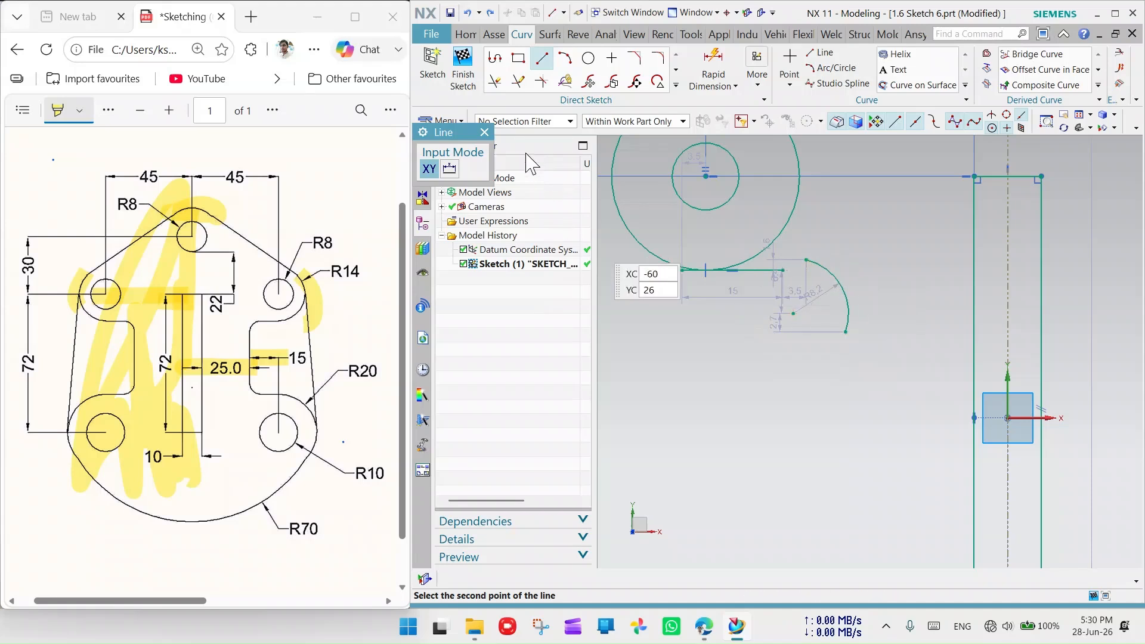
{"action": "left_click", "coordinate": [485, 132]}
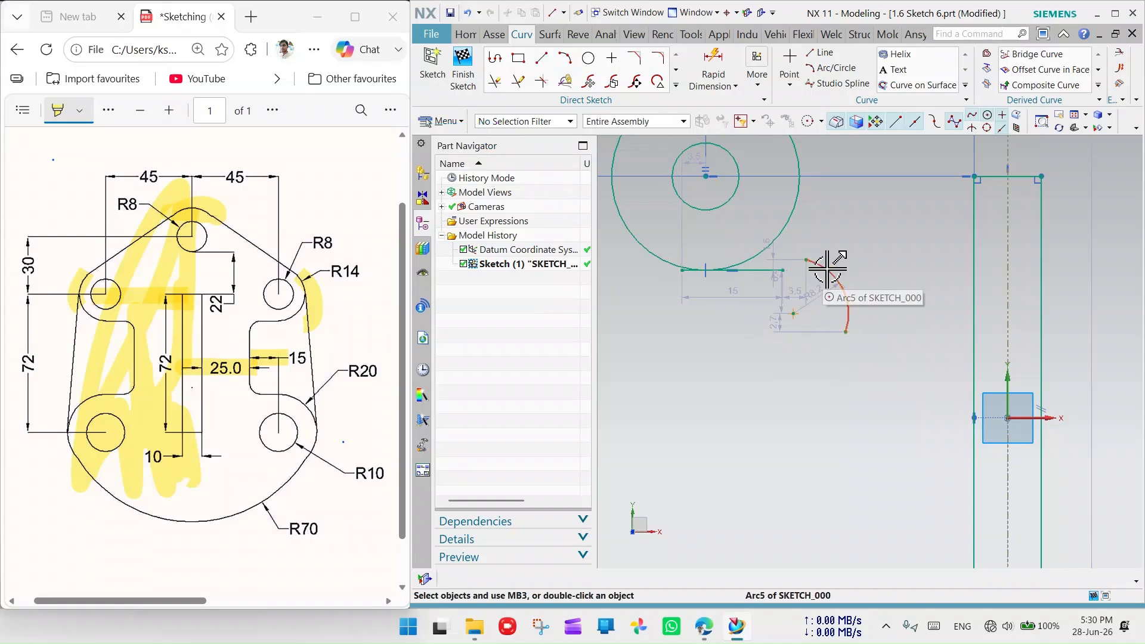
- Enlarge the arc to R13 and keep it tangent to the horizontal line
{"action": "left_click_drag", "start_coordinate": [829, 270], "coordinate": [803, 327]}
{"action": "left_click", "coordinate": [808, 293]}
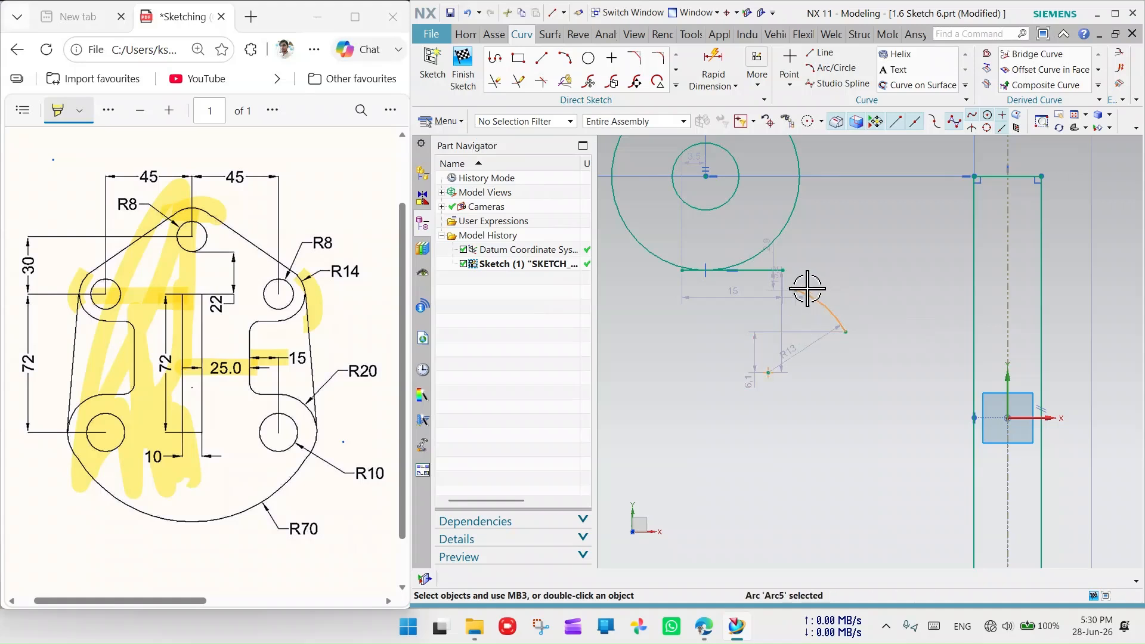
{"action": "left_click", "coordinate": [769, 270]}
{"action": "left_click", "coordinate": [885, 248]}
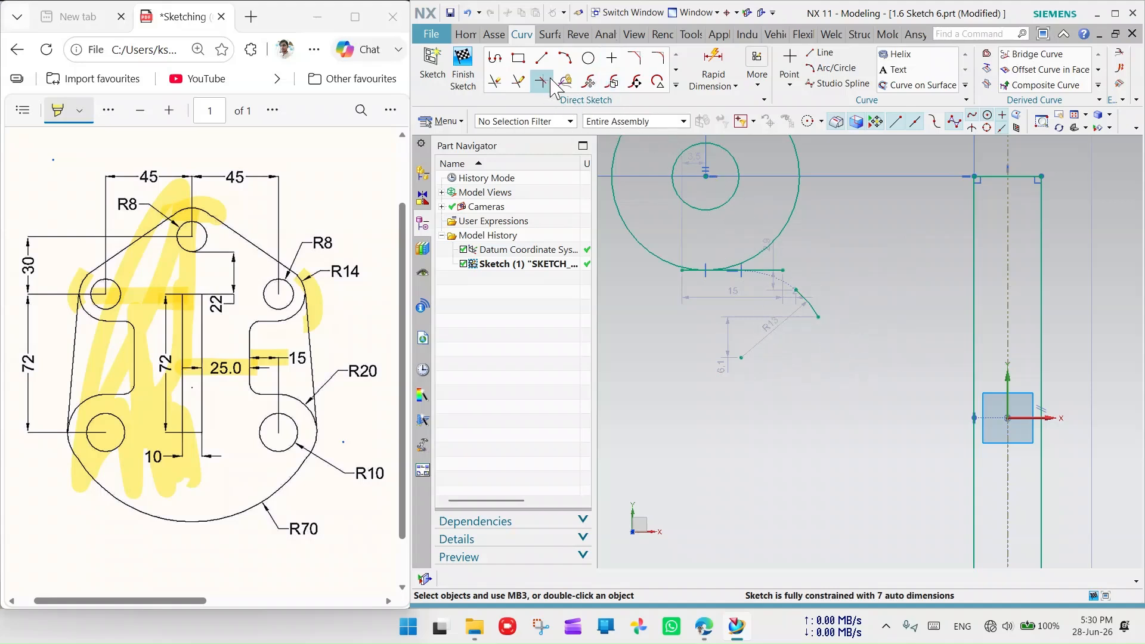
- Draw a vertical line below the R13 arc and make it tangent to the arc
{"action": "left_click", "coordinate": [541, 58]}
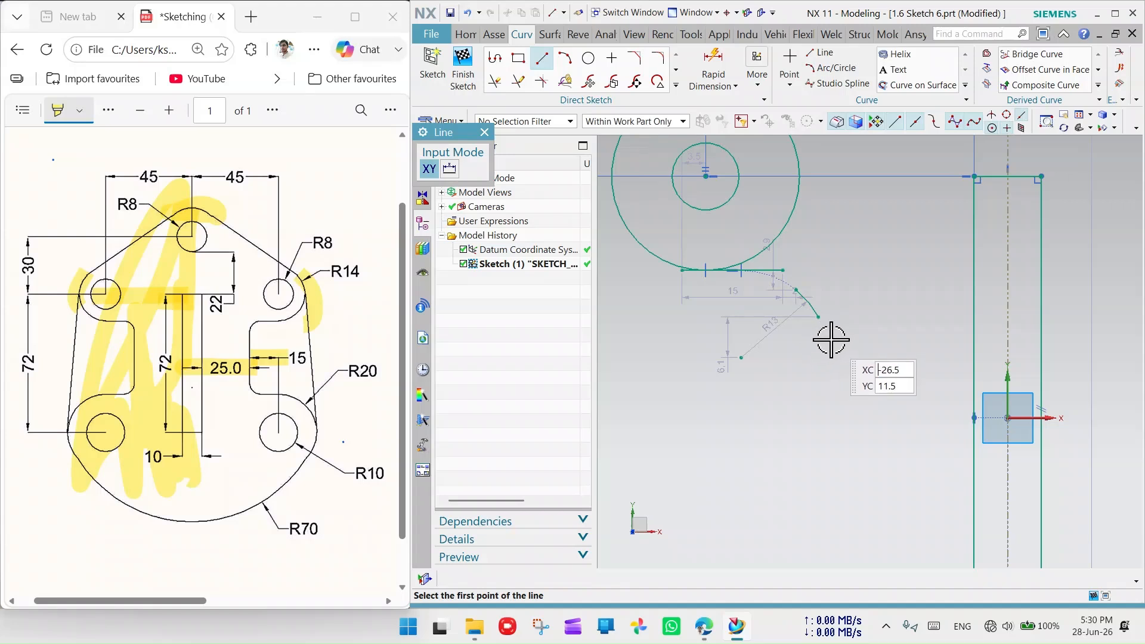
{"action": "left_click", "coordinate": [832, 333]}
{"action": "left_click", "coordinate": [833, 461]}
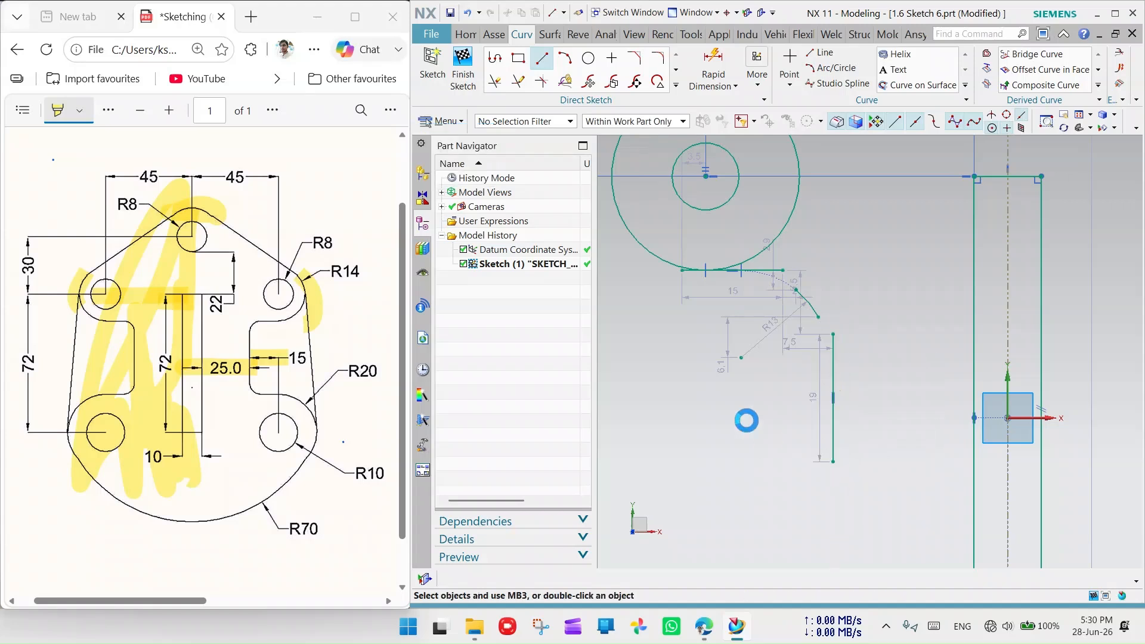
{"action": "key", "text": "Escape"}
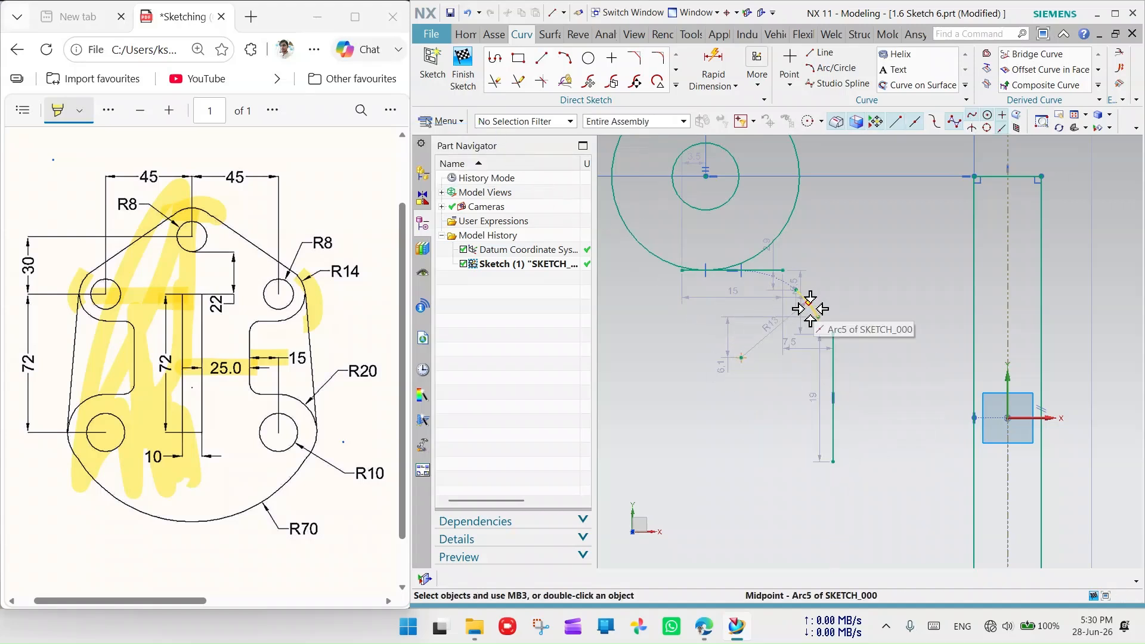
{"action": "scroll", "coordinate": [810, 308], "scroll_direction": "up", "scroll_amount": 3}
{"action": "left_click", "coordinate": [831, 318]}
{"action": "left_click", "coordinate": [899, 448]}
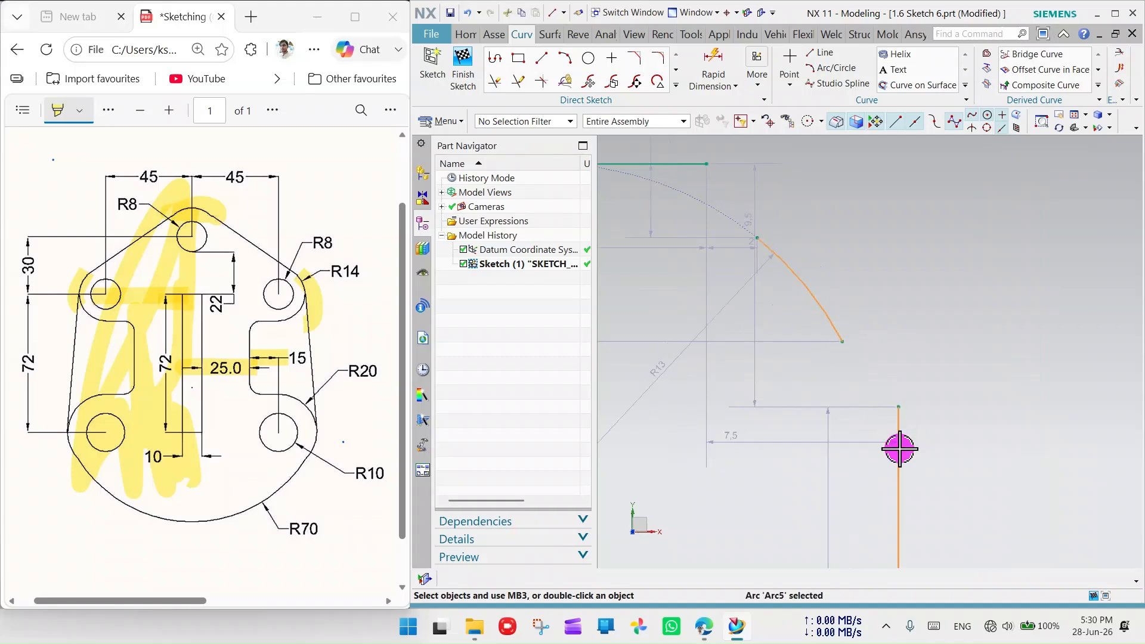
{"action": "left_click", "coordinate": [1019, 428]}
{"action": "scroll", "coordinate": [930, 310], "scroll_direction": "down", "scroll_amount": 3}
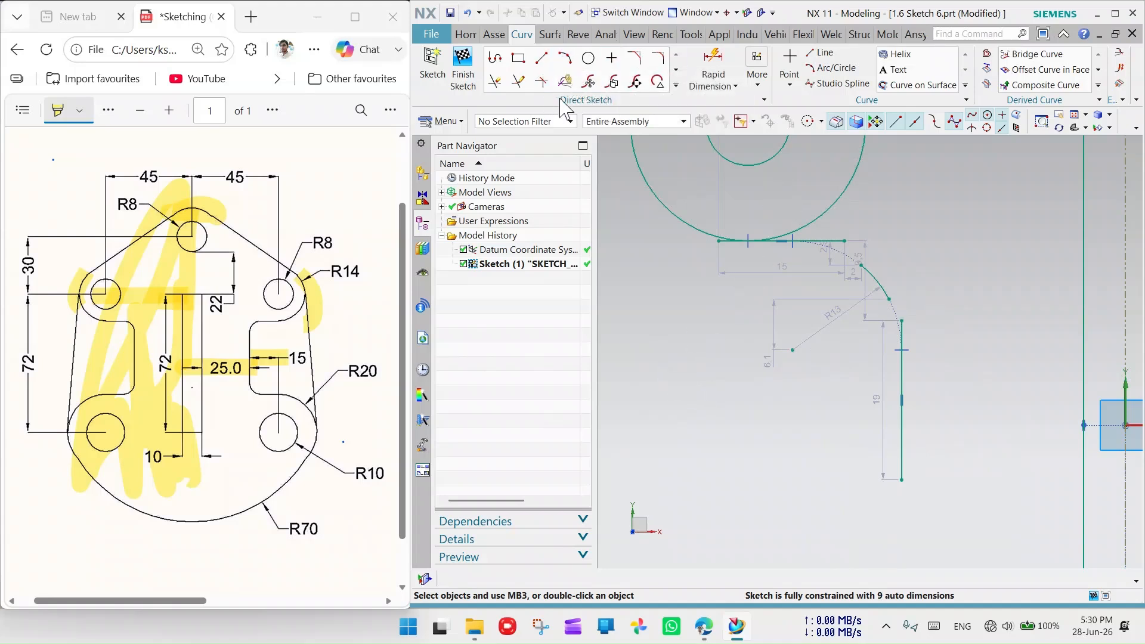
- Extend the R13 arc until it meets the vertical line
{"action": "left_click", "coordinate": [518, 81]}
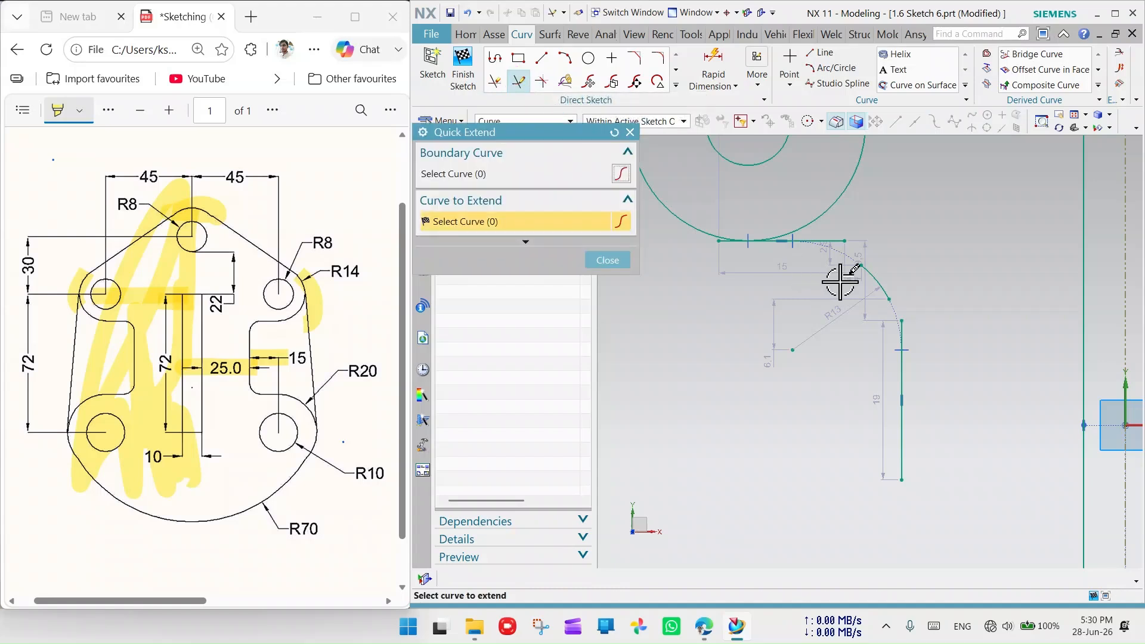
{"action": "left_click", "coordinate": [877, 278]}
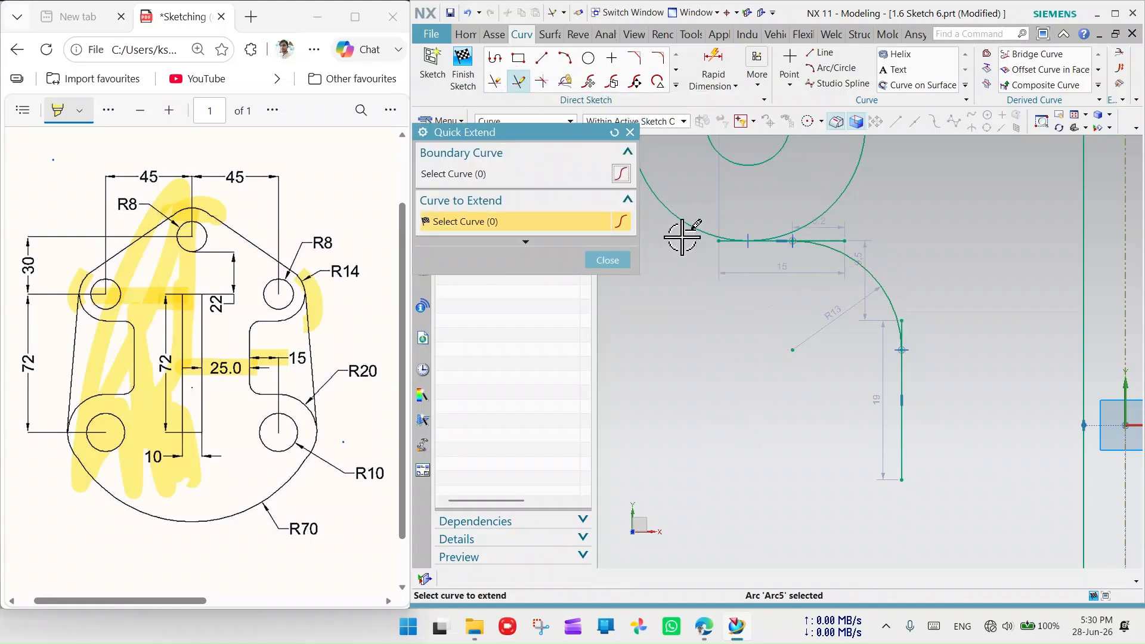
{"action": "left_click", "coordinate": [630, 132]}
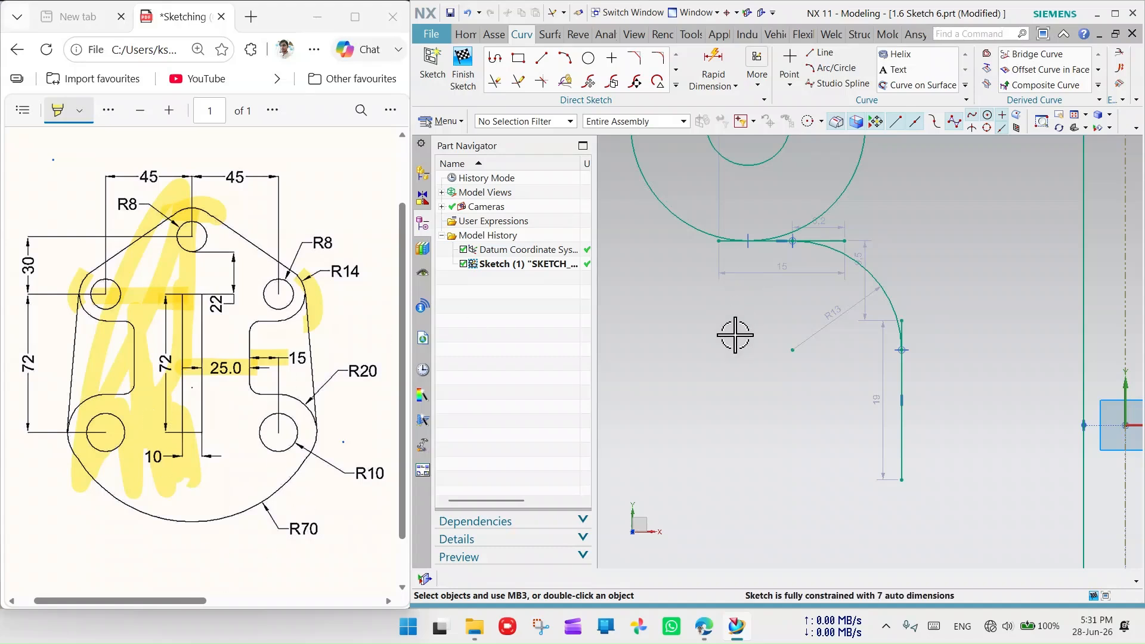
{"action": "scroll", "coordinate": [734, 332], "scroll_direction": "down", "scroll_amount": 3}
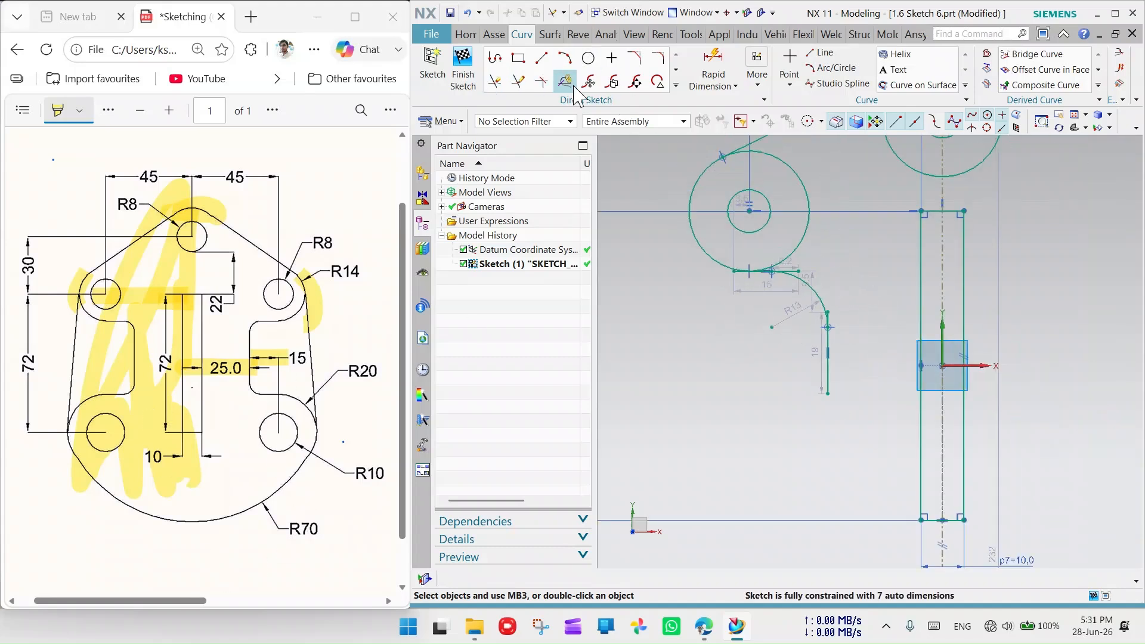
- Trim off the vertical line's overhang above its junction with the arc
{"action": "left_click", "coordinate": [495, 81]}
{"action": "scroll", "coordinate": [805, 272], "scroll_direction": "up", "scroll_amount": 1}
{"action": "scroll", "coordinate": [799, 268], "scroll_direction": "up", "scroll_amount": 2}
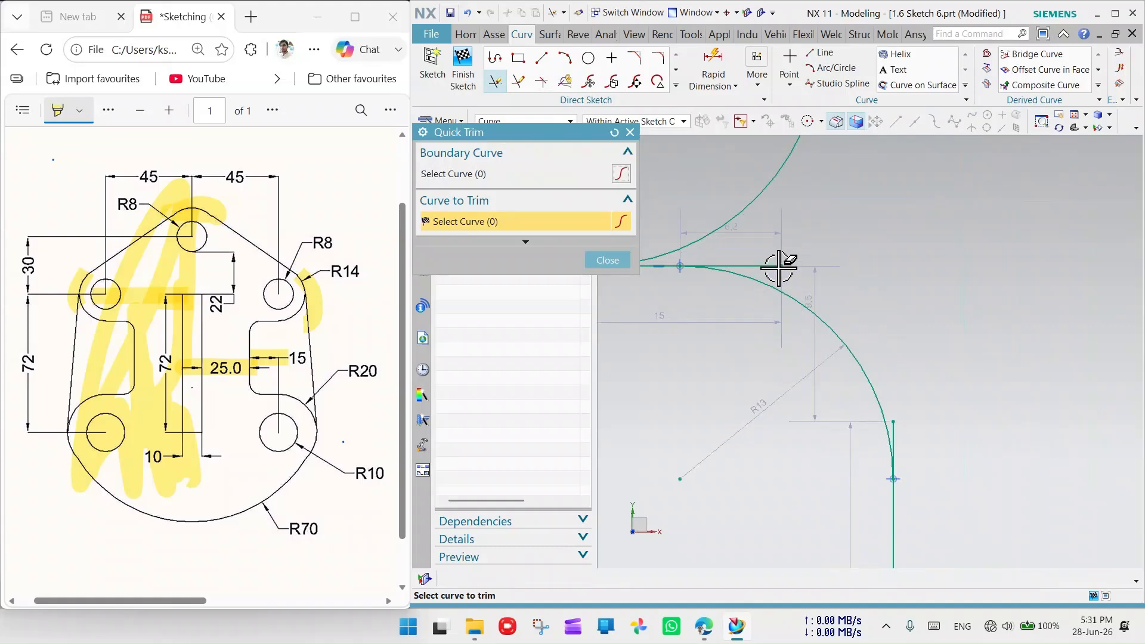
{"action": "scroll", "coordinate": [776, 260], "scroll_direction": "down", "scroll_amount": 2}
{"action": "scroll", "coordinate": [847, 280], "scroll_direction": "up", "scroll_amount": 3}
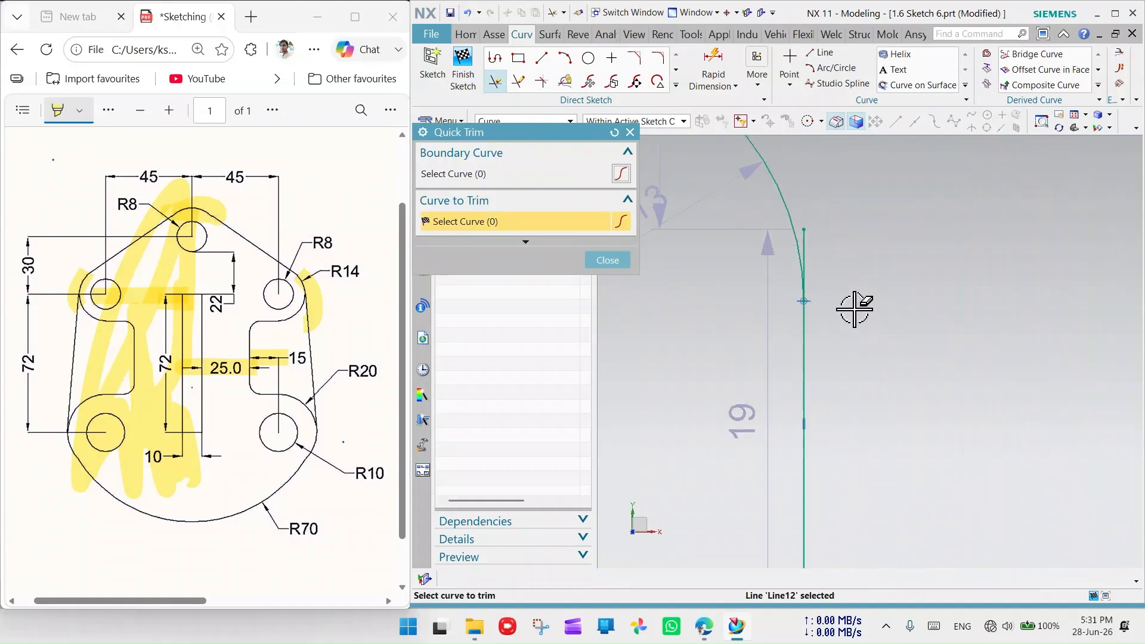
{"action": "left_click", "coordinate": [805, 238]}
{"action": "scroll", "coordinate": [807, 233], "scroll_direction": "down", "scroll_amount": 3}
{"action": "scroll", "coordinate": [762, 342], "scroll_direction": "down", "scroll_amount": 1}
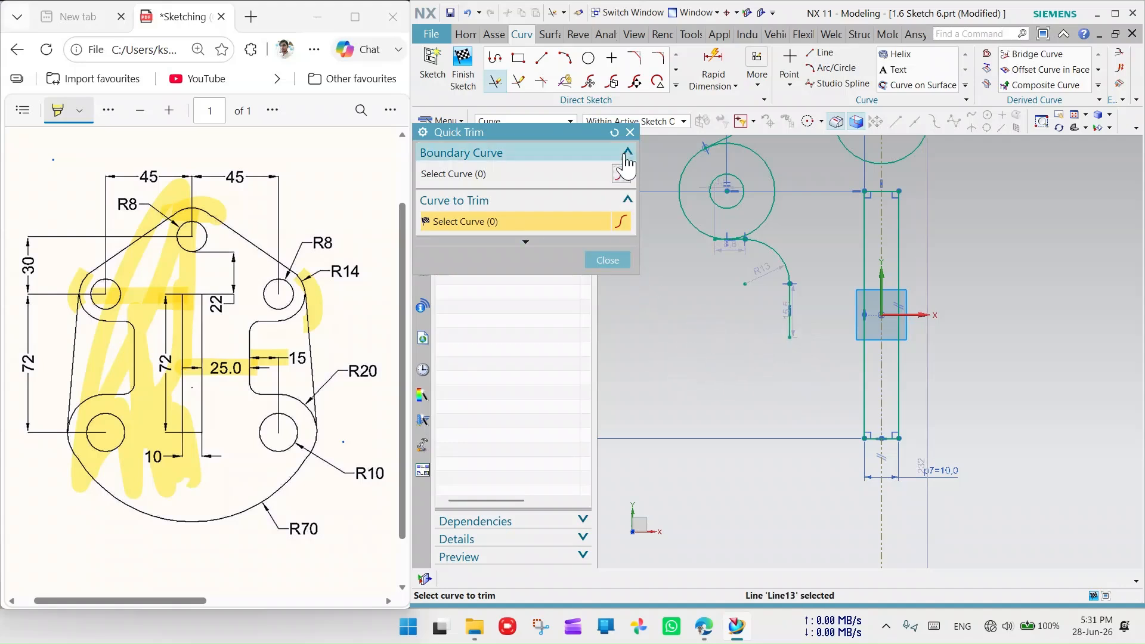
- Draw a new arc curving downward below the vertical line
{"action": "key", "text": "a"}
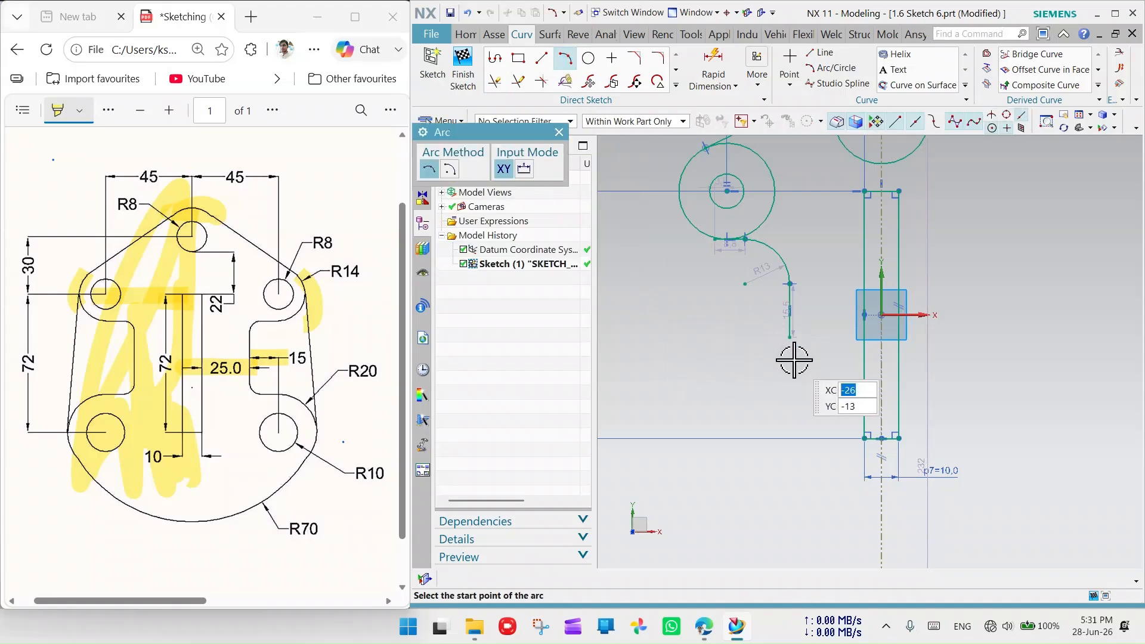
{"action": "left_click", "coordinate": [792, 359]}
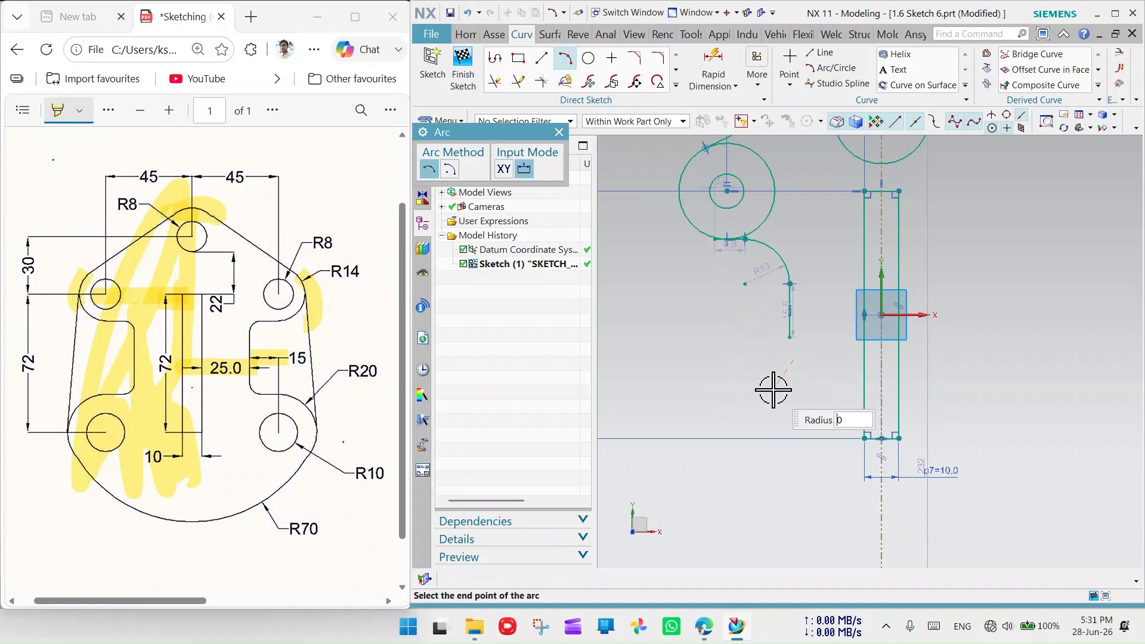
{"action": "left_click", "coordinate": [762, 405]}
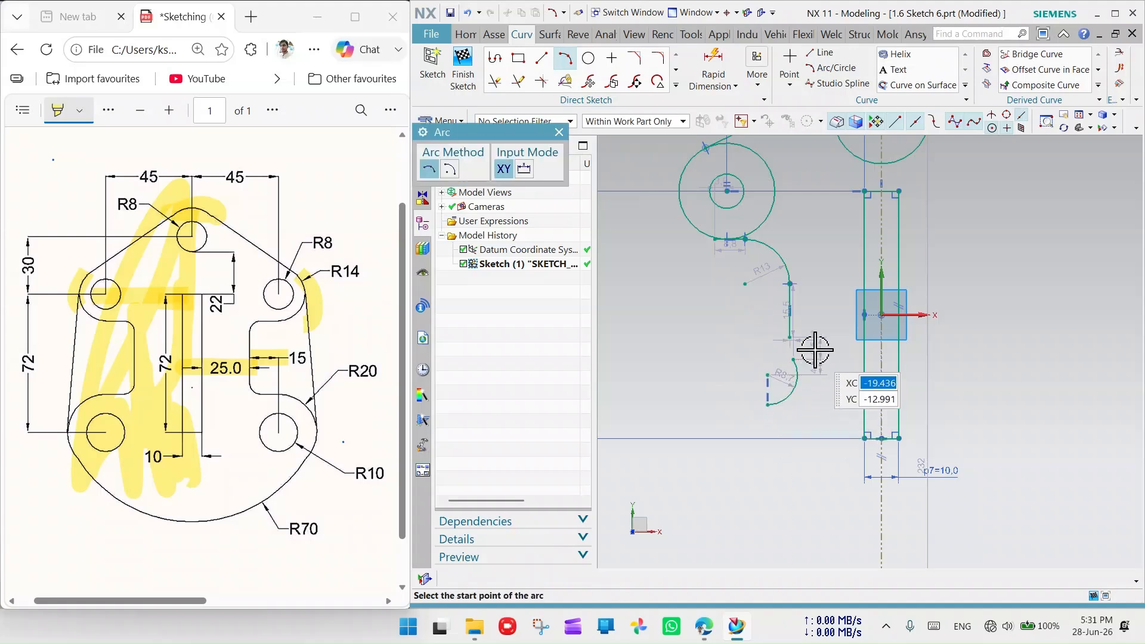
{"action": "scroll", "coordinate": [787, 365], "scroll_direction": "up", "scroll_amount": 3}
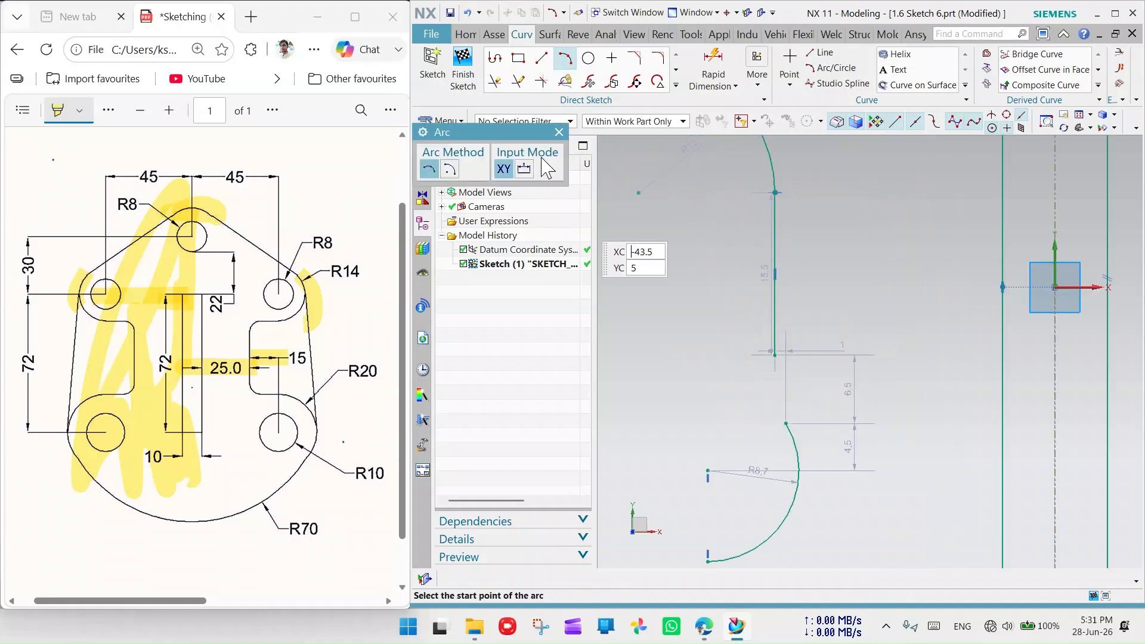
{"action": "left_click", "coordinate": [559, 132]}
- Move the 15.5 dimension to the left, constrain the new arc to the vertical line, and start Quick Extend
{"action": "left_click", "coordinate": [771, 302]}
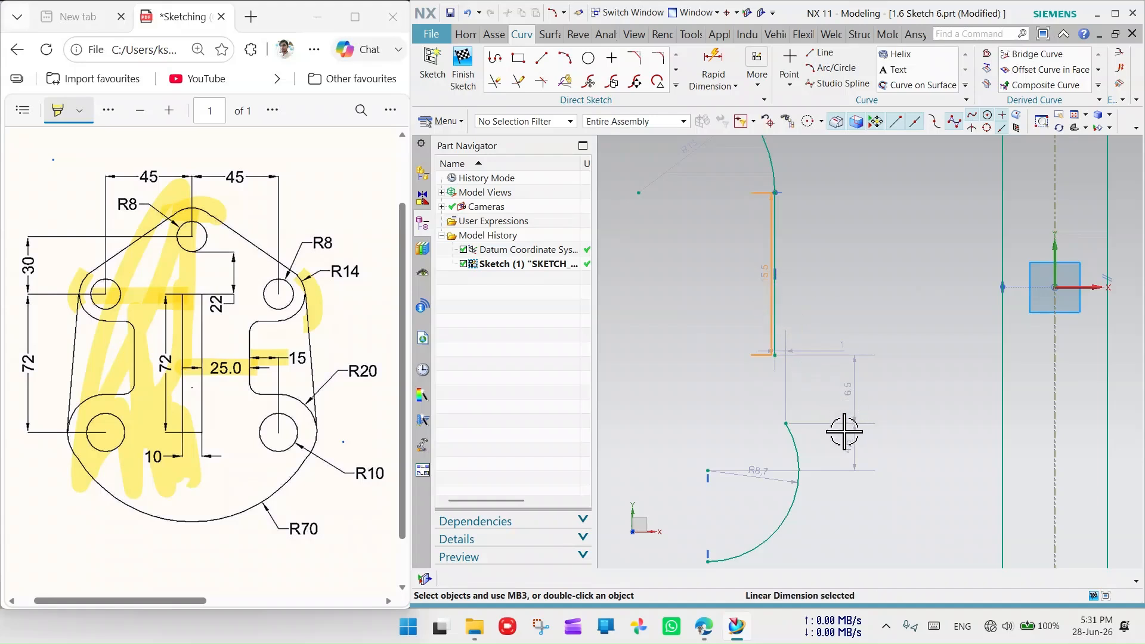
{"action": "left_click_drag", "start_coordinate": [771, 306], "coordinate": [692, 309]}
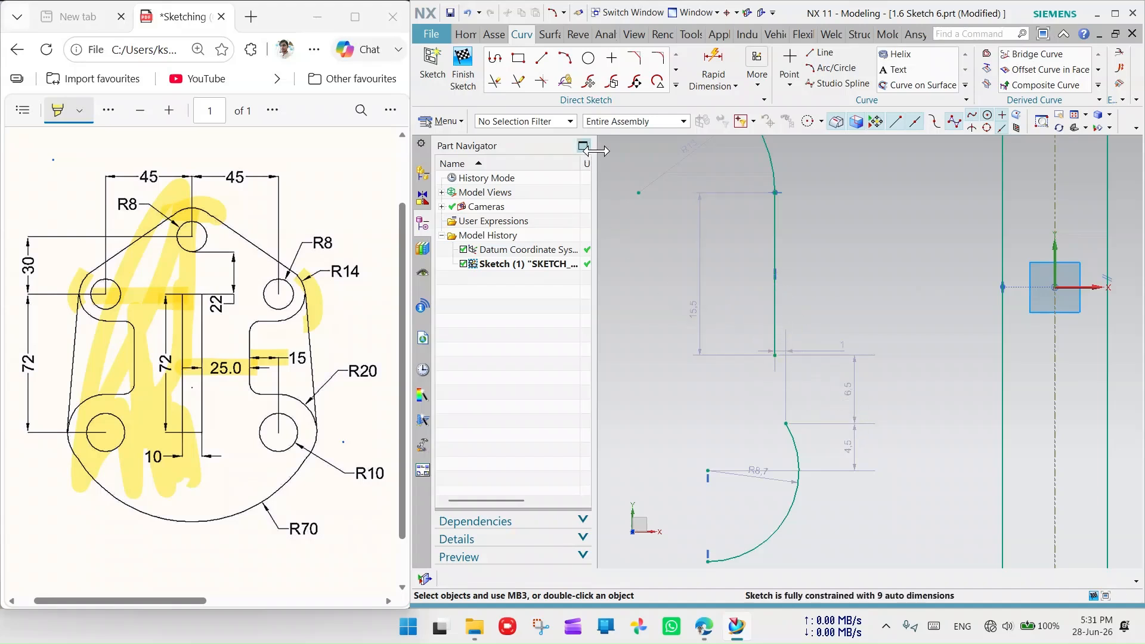
{"action": "left_click", "coordinate": [776, 303]}
{"action": "left_click", "coordinate": [801, 462]}
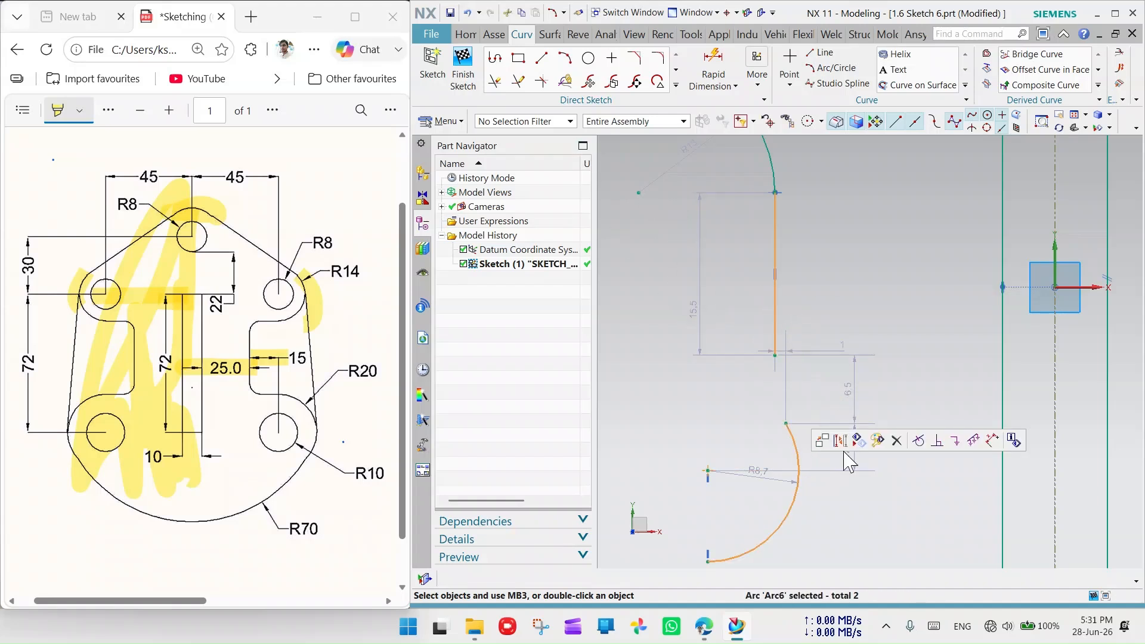
{"action": "left_click", "coordinate": [921, 440]}
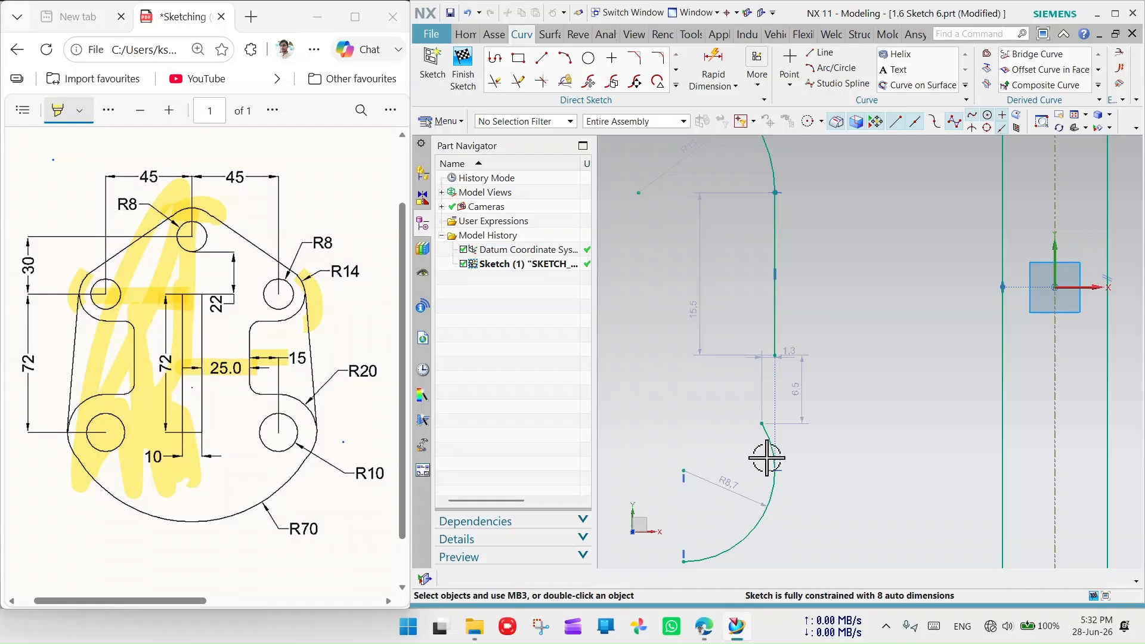
{"action": "scroll", "coordinate": [686, 435], "scroll_direction": "up", "scroll_amount": 5}
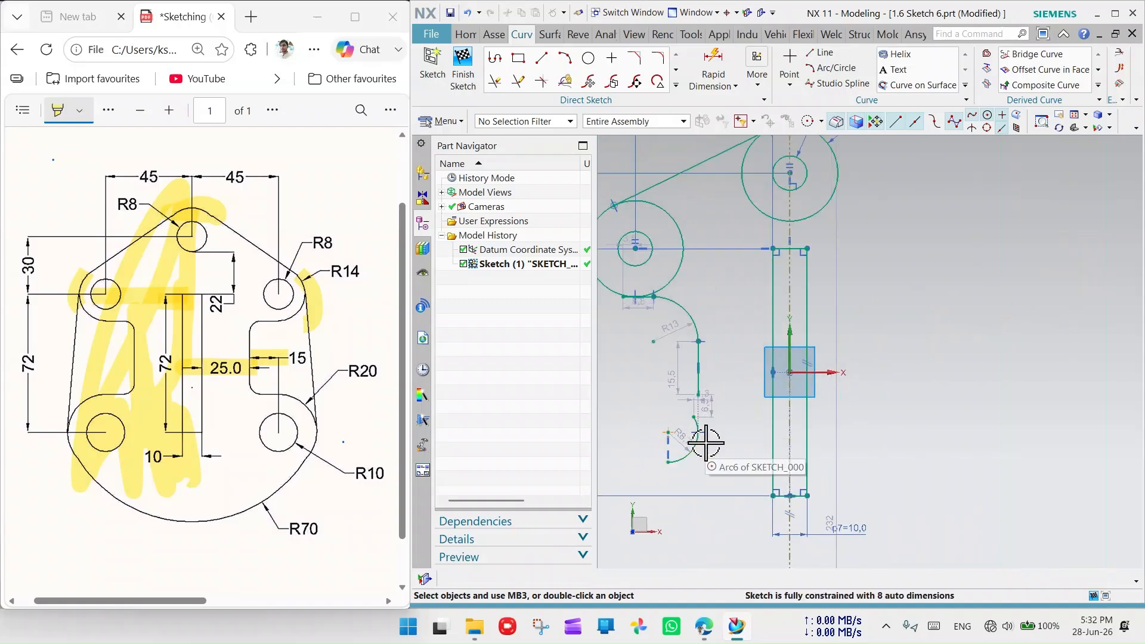
{"action": "scroll", "coordinate": [686, 394], "scroll_direction": "down", "scroll_amount": 5}
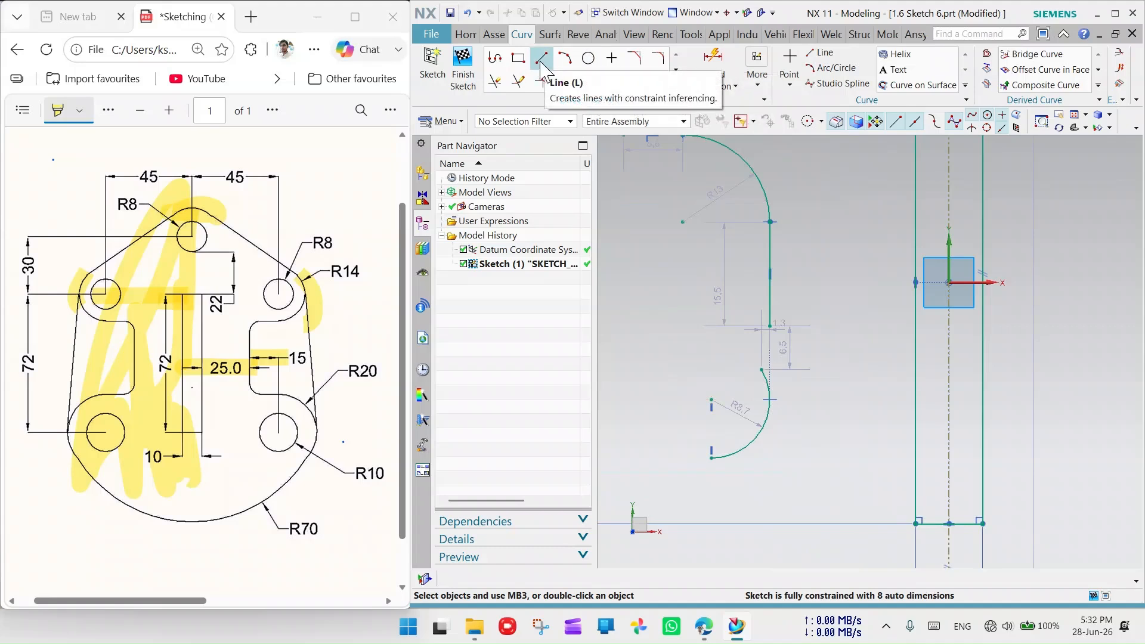
{"action": "left_click", "coordinate": [519, 81]}
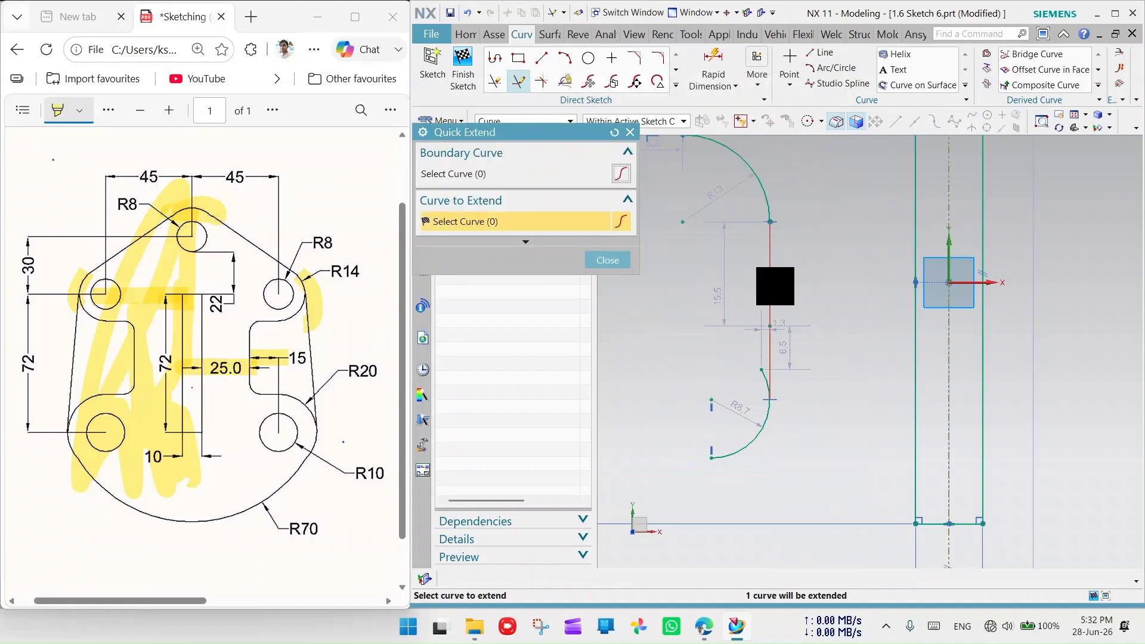
- Close Quick Extend without changes and Quick Trim the short overhang off the R8.7 arc
{"action": "scroll", "coordinate": [787, 285], "scroll_direction": "up", "scroll_amount": 3}
{"action": "scroll", "coordinate": [791, 285], "scroll_direction": "down", "scroll_amount": 4}
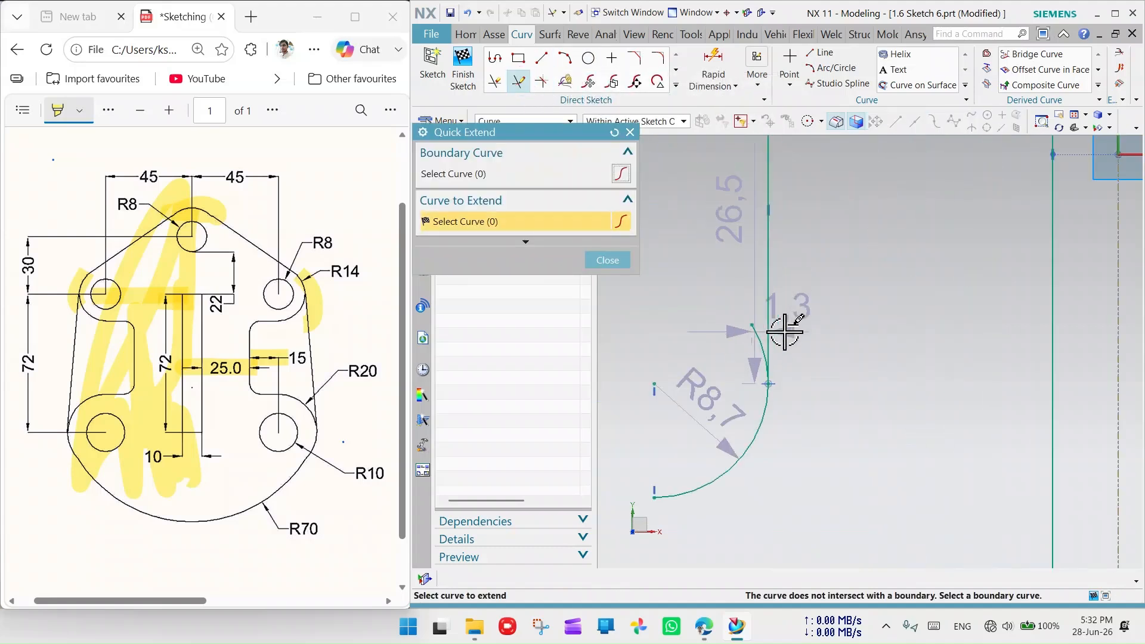
{"action": "left_click", "coordinate": [608, 260]}
{"action": "left_click", "coordinate": [494, 82]}
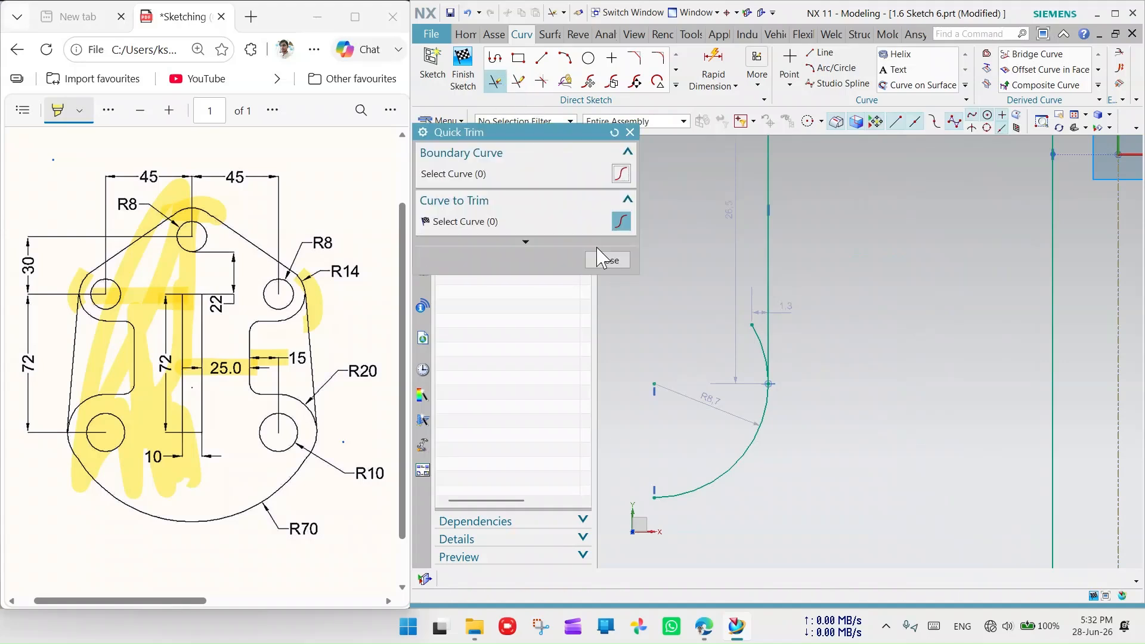
{"action": "left_click", "coordinate": [756, 337]}
{"action": "left_click", "coordinate": [630, 131]}
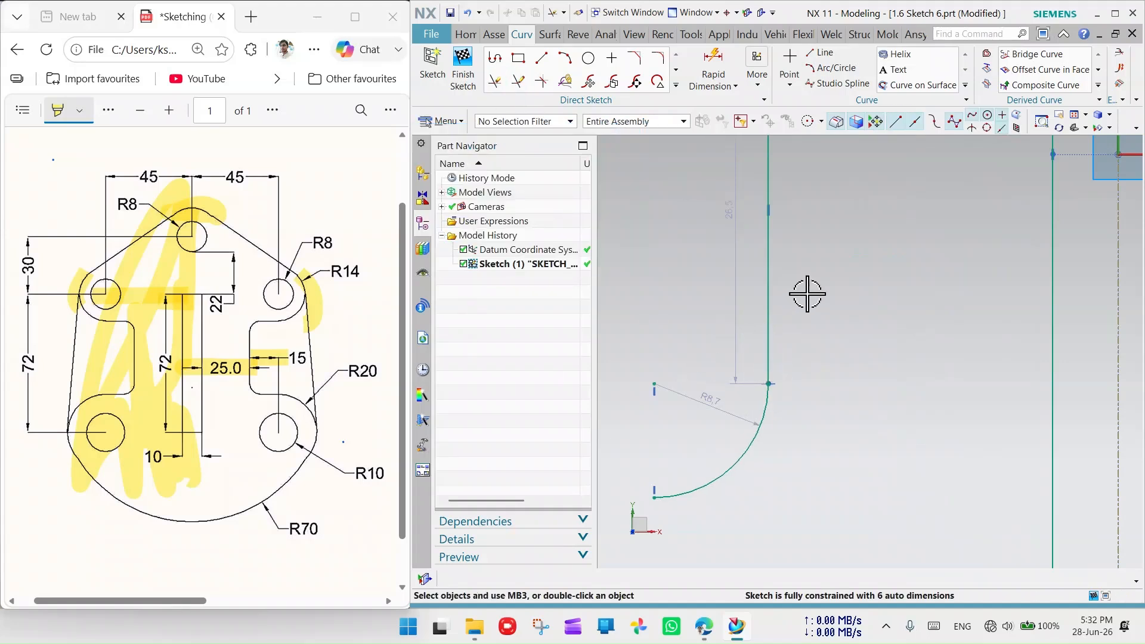
- Delete the unwanted vertical alignment constraint on the arc
{"action": "scroll", "coordinate": [807, 288], "scroll_direction": "up", "scroll_amount": 4}
{"action": "scroll", "coordinate": [815, 290], "scroll_direction": "up", "scroll_amount": 1}
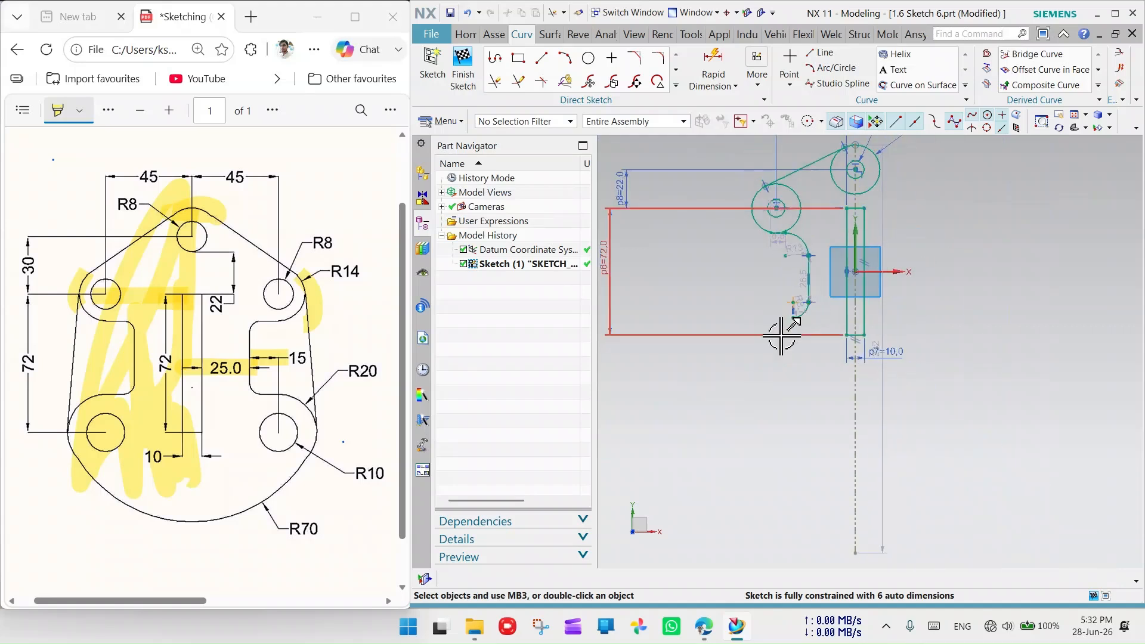
{"action": "scroll", "coordinate": [779, 322], "scroll_direction": "down", "scroll_amount": 2}
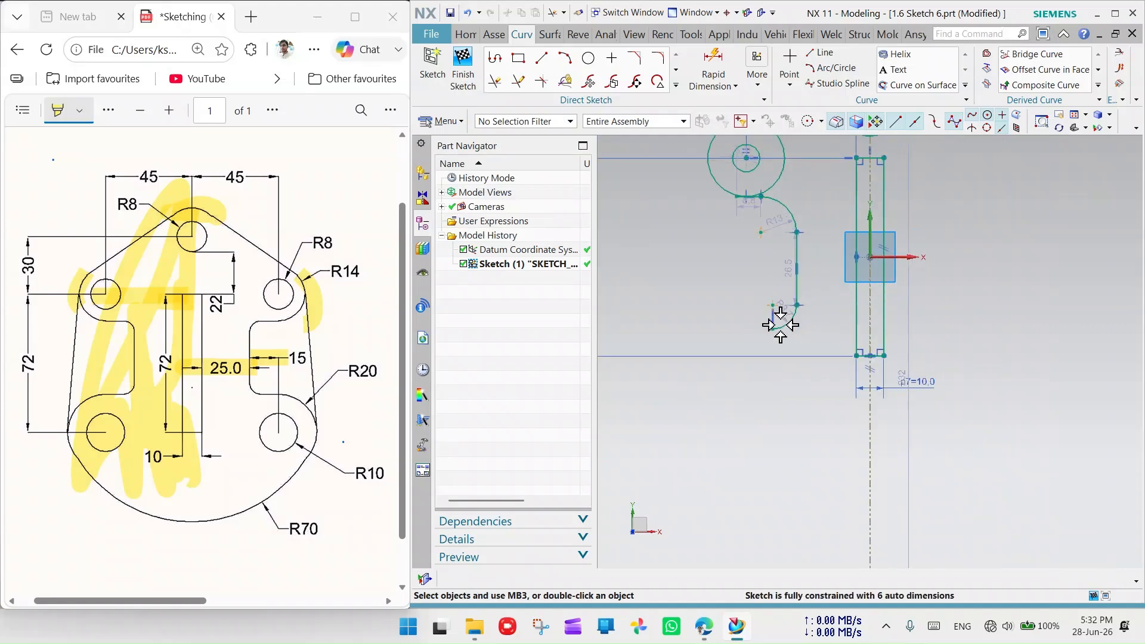
{"action": "scroll", "coordinate": [781, 334], "scroll_direction": "down", "scroll_amount": 2}
{"action": "scroll", "coordinate": [781, 337], "scroll_direction": "down", "scroll_amount": 1}
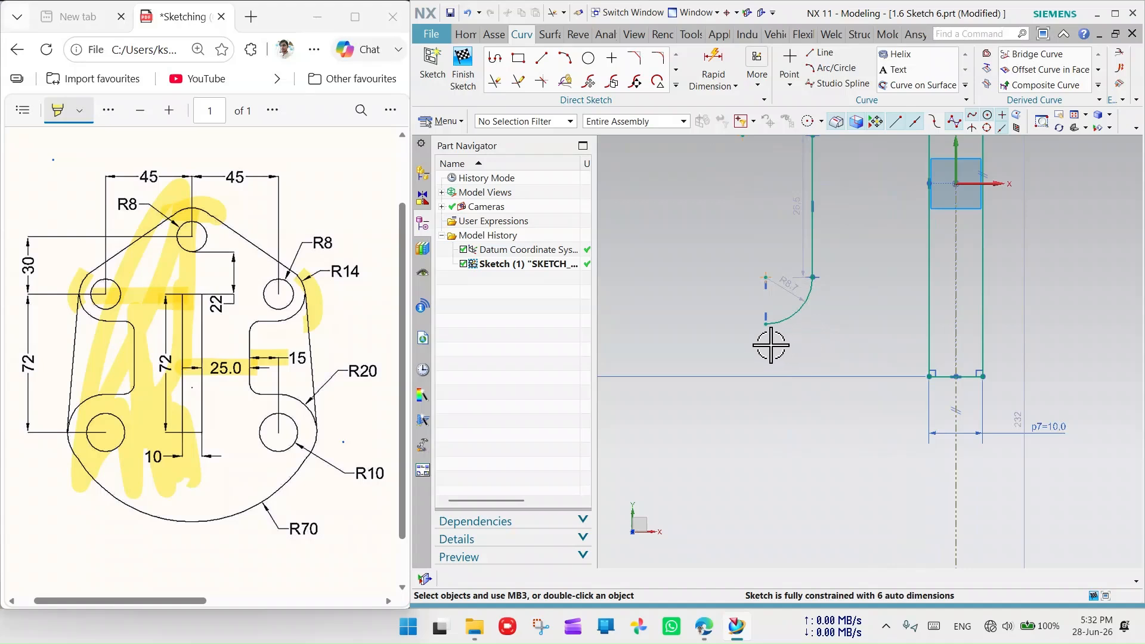
{"action": "scroll", "coordinate": [666, 207], "scroll_direction": "up", "scroll_amount": 2}
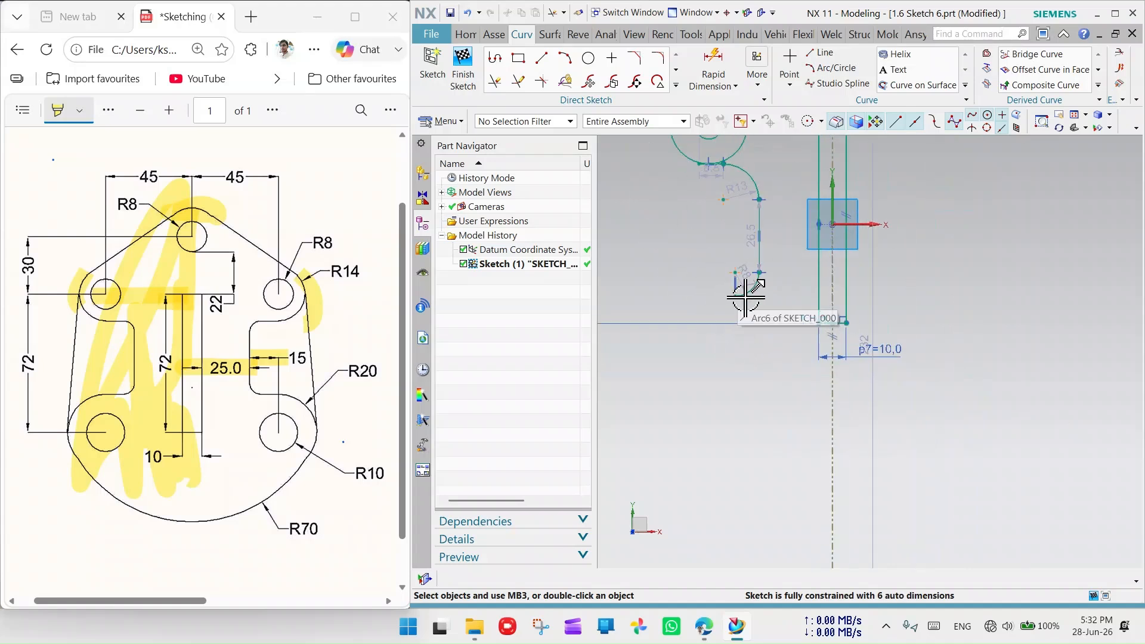
{"action": "scroll", "coordinate": [742, 321], "scroll_direction": "down", "scroll_amount": 5}
{"action": "scroll", "coordinate": [701, 205], "scroll_direction": "down", "scroll_amount": 3}
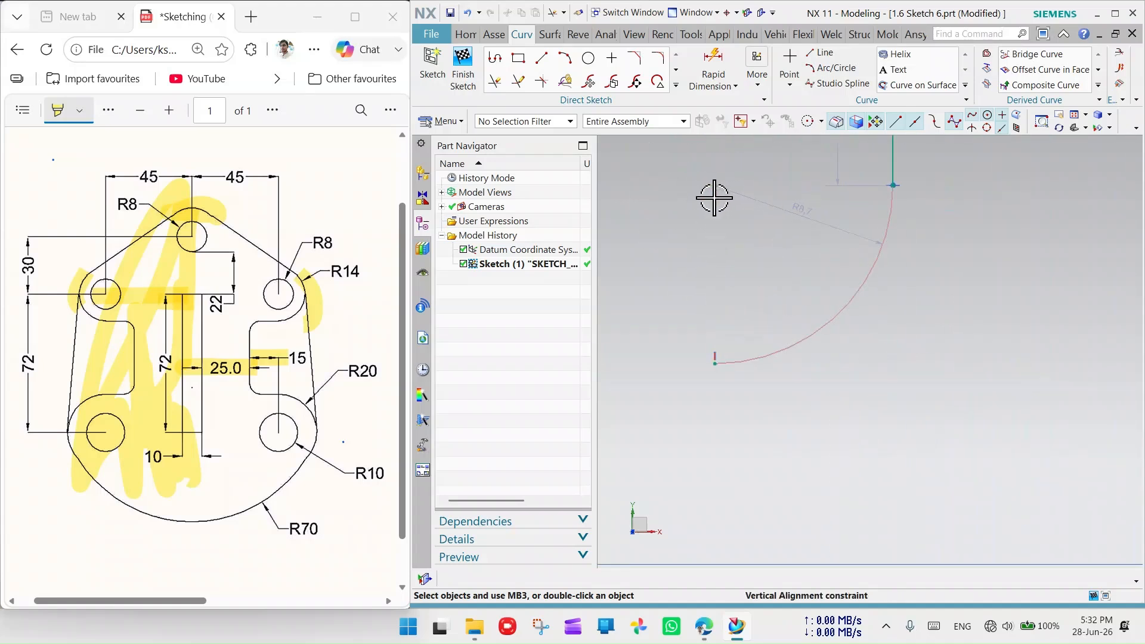
{"action": "right_click", "coordinate": [715, 353]}
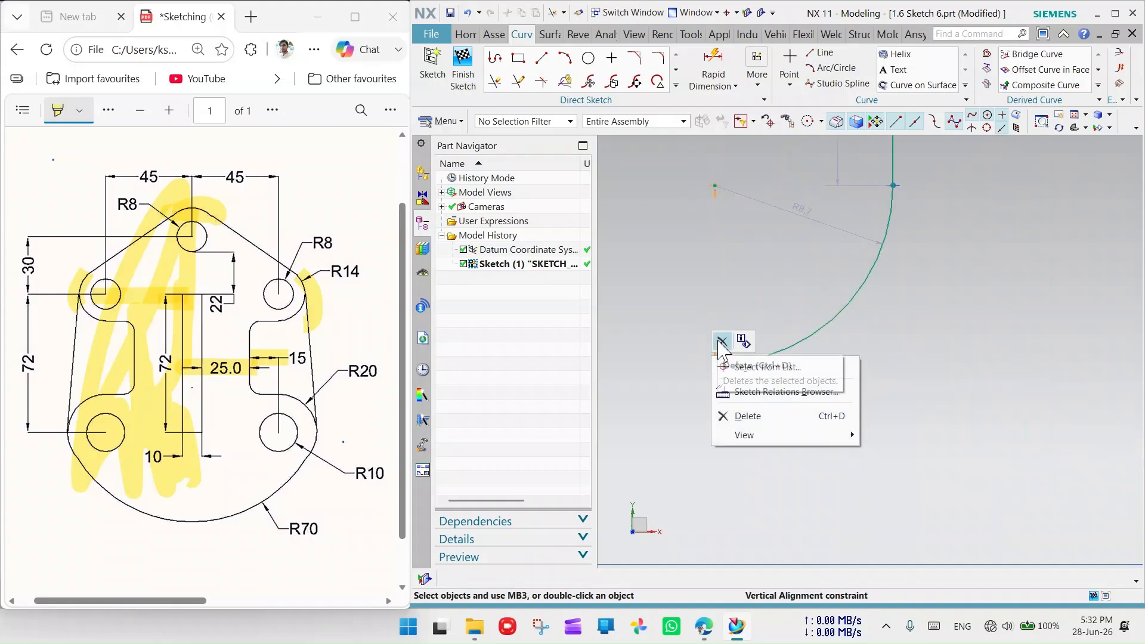
{"action": "left_click", "coordinate": [720, 342]}
{"action": "scroll", "coordinate": [730, 300], "scroll_direction": "up", "scroll_amount": 8}
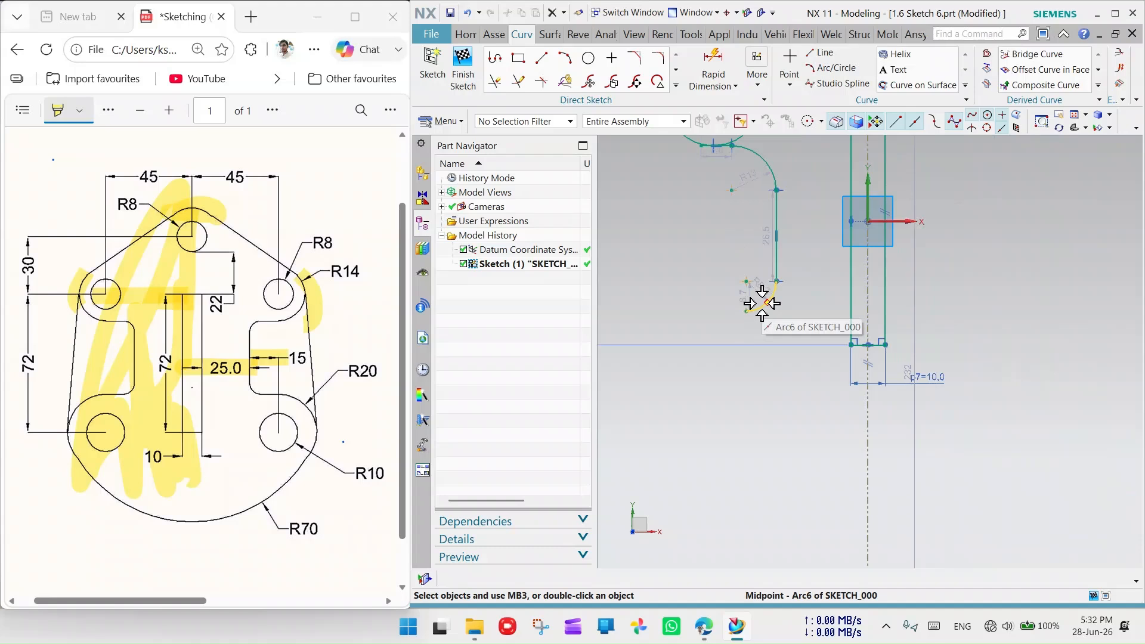
{"action": "scroll", "coordinate": [762, 303], "scroll_direction": "up", "scroll_amount": 1}
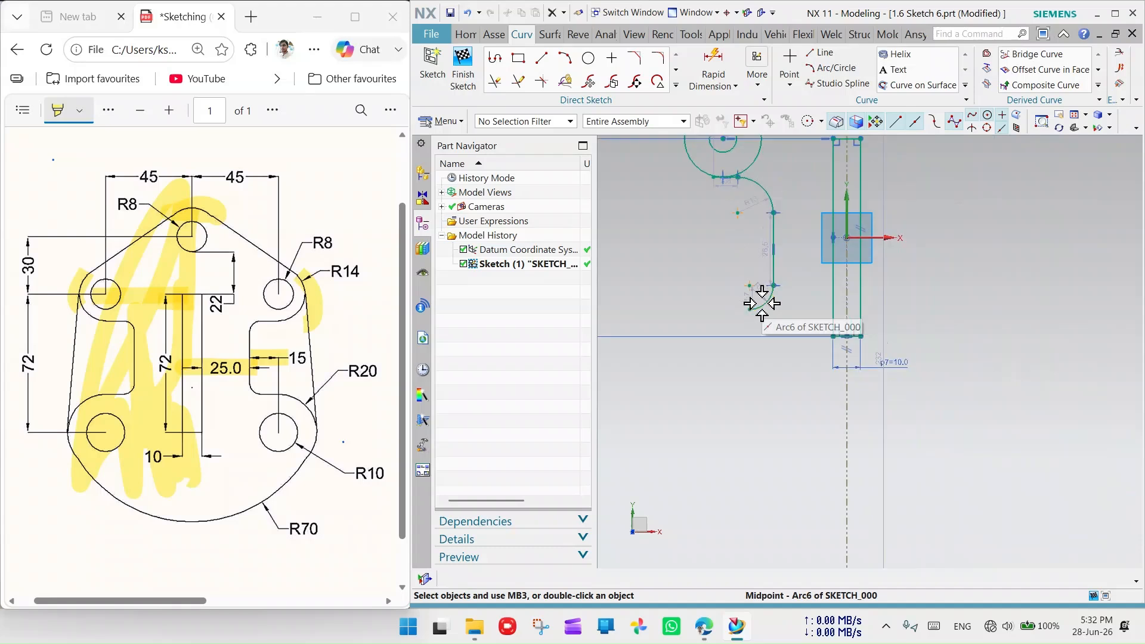
- Draw a horizontal line running left from near the R8.7 arc
{"action": "left_click", "coordinate": [541, 59]}
{"action": "left_click", "coordinate": [741, 313]}
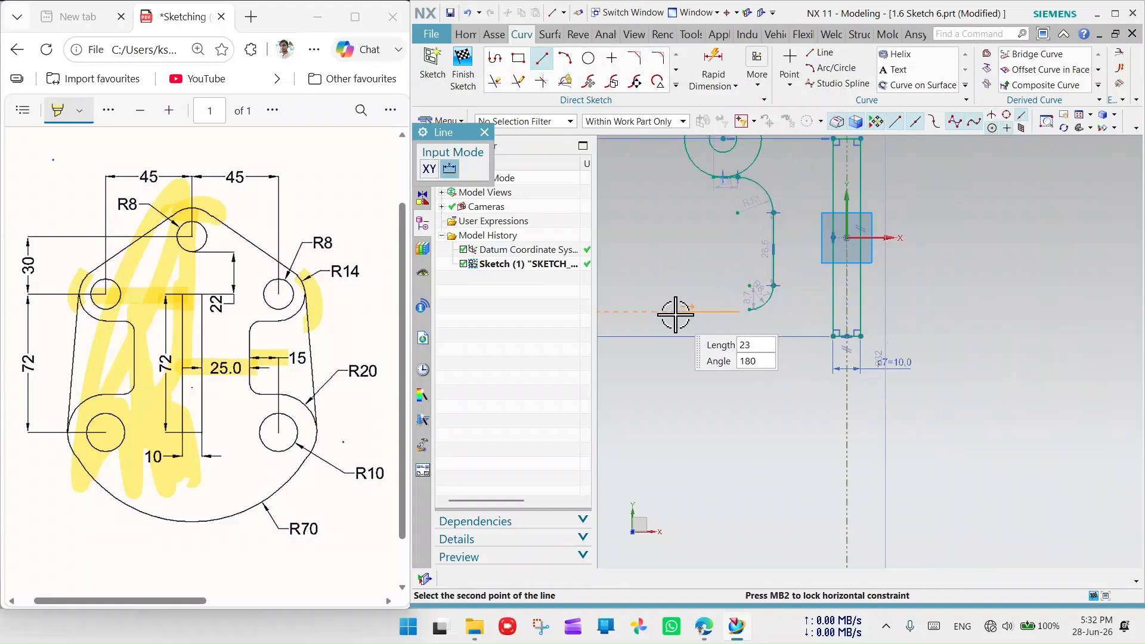
{"action": "left_click", "coordinate": [675, 317]}
{"action": "scroll", "coordinate": [767, 340], "scroll_direction": "up", "scroll_amount": 3}
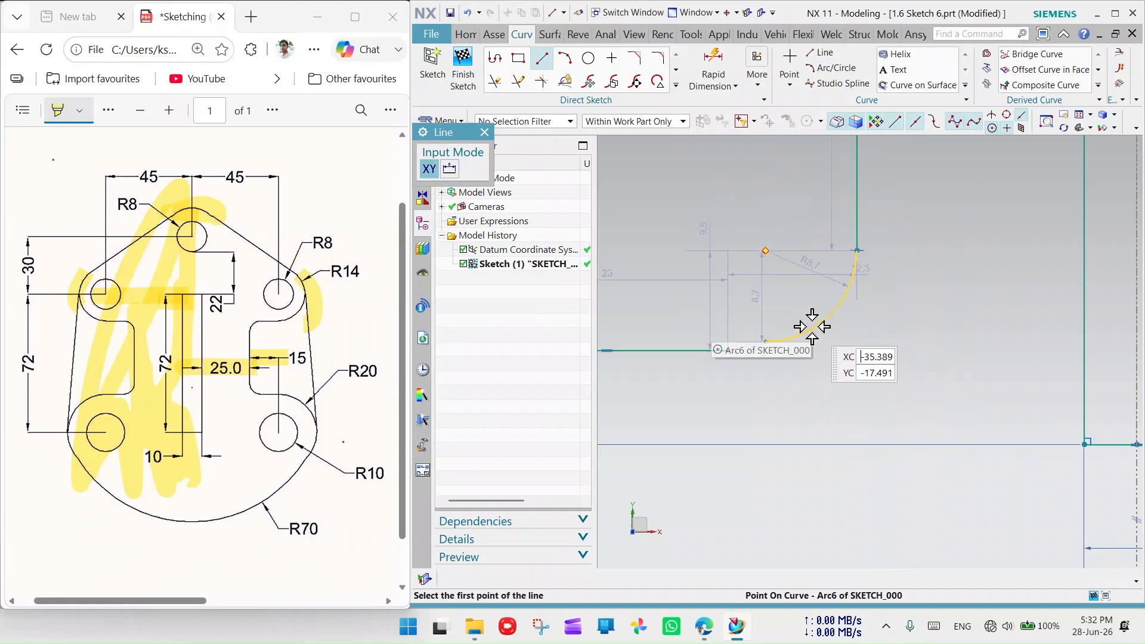
{"action": "left_click", "coordinate": [482, 133]}
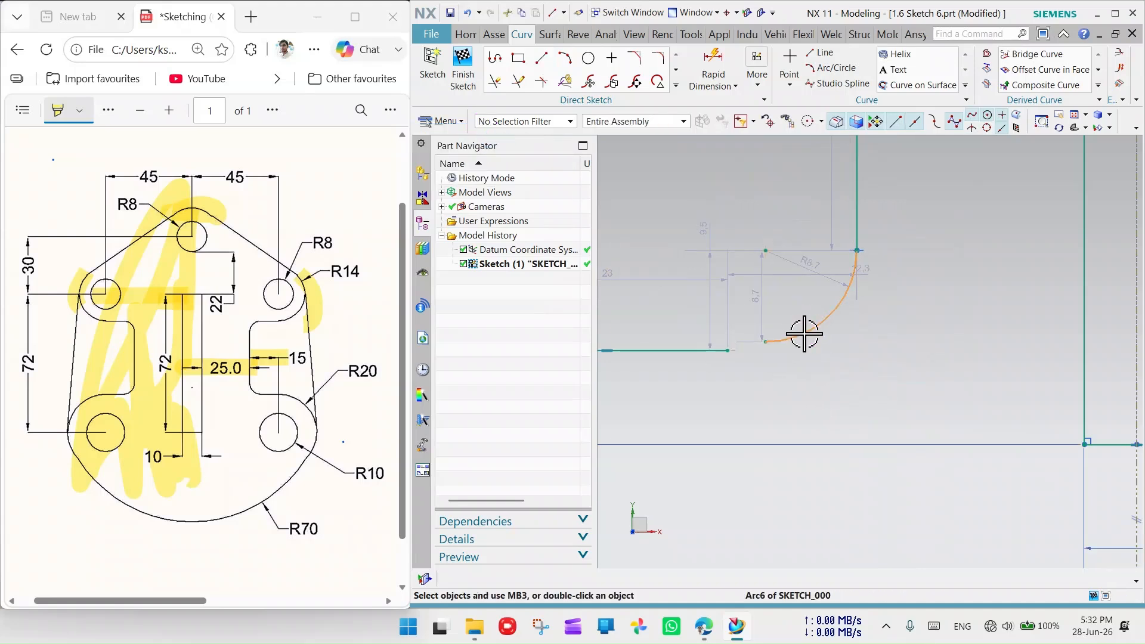
- Make the horizontal line tangent to the R8.7 arc and extend it to meet the arc
{"action": "left_click", "coordinate": [804, 328]}
{"action": "left_click", "coordinate": [698, 352]}
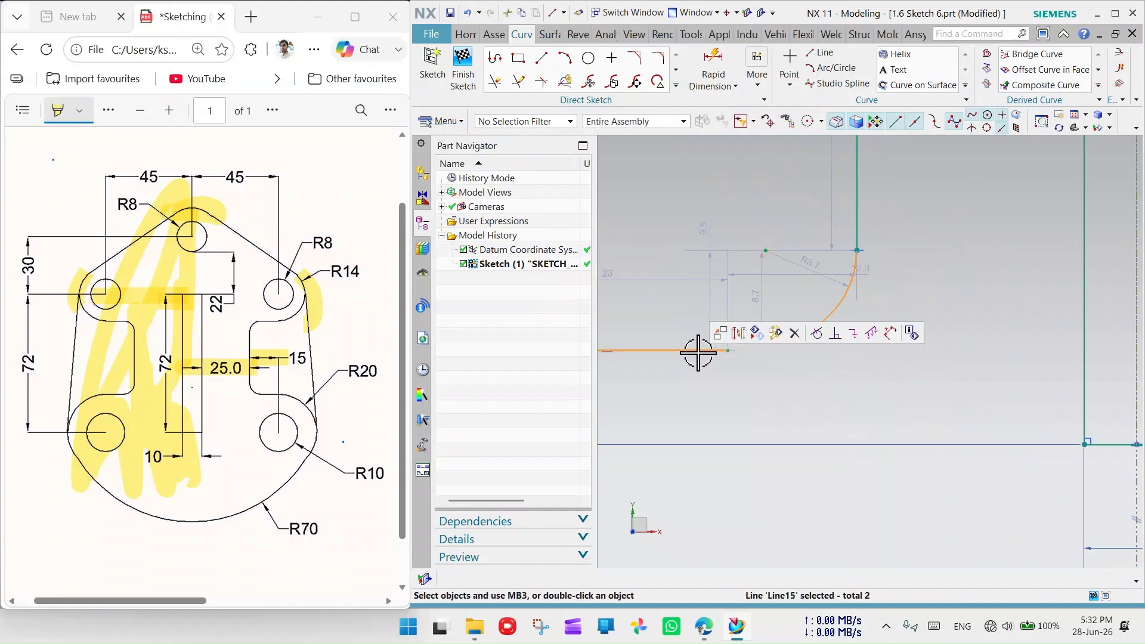
{"action": "left_click", "coordinate": [834, 335]}
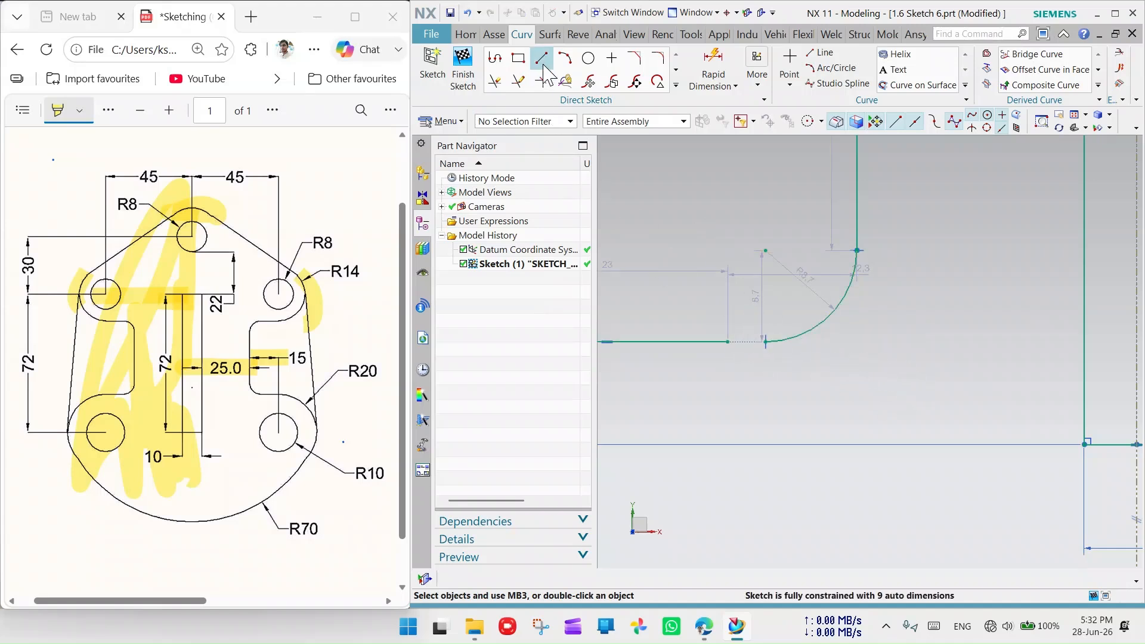
{"action": "left_click", "coordinate": [518, 82]}
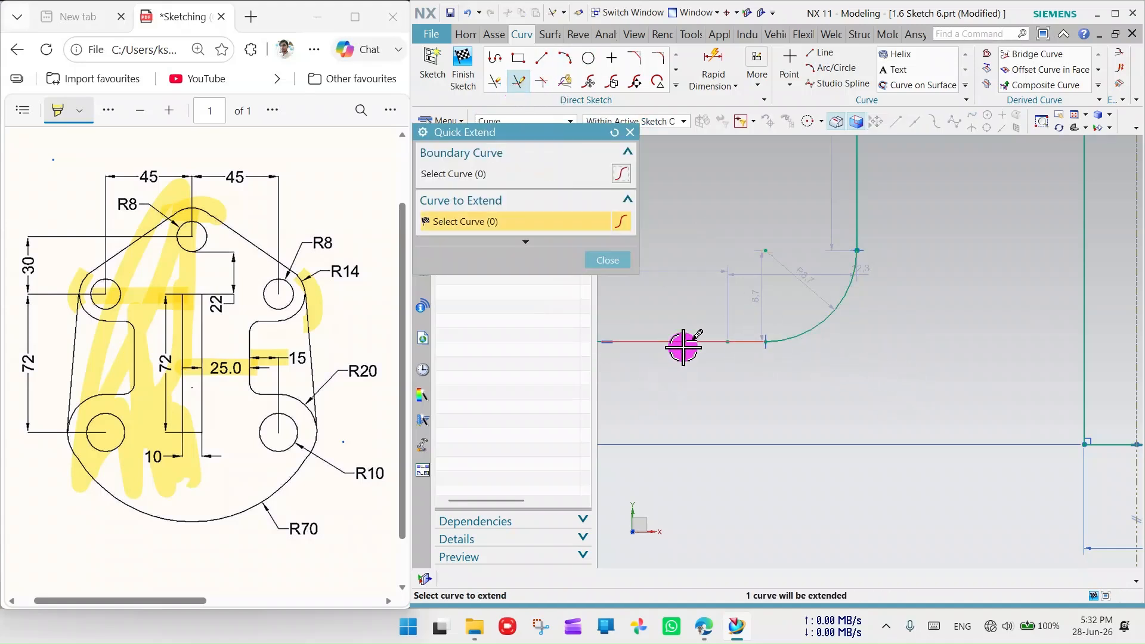
{"action": "left_click", "coordinate": [683, 348]}
{"action": "scroll", "coordinate": [835, 298], "scroll_direction": "down", "scroll_amount": 5}
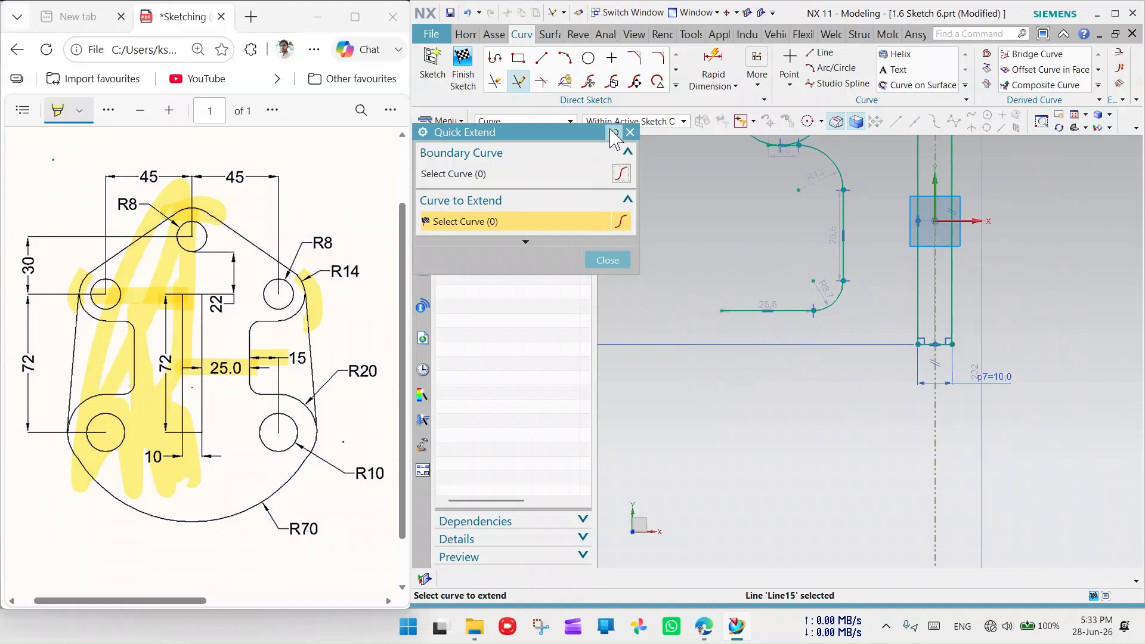
- Draw a circle below the left end of the horizontal line and enlarge it
{"action": "left_click", "coordinate": [589, 59]}
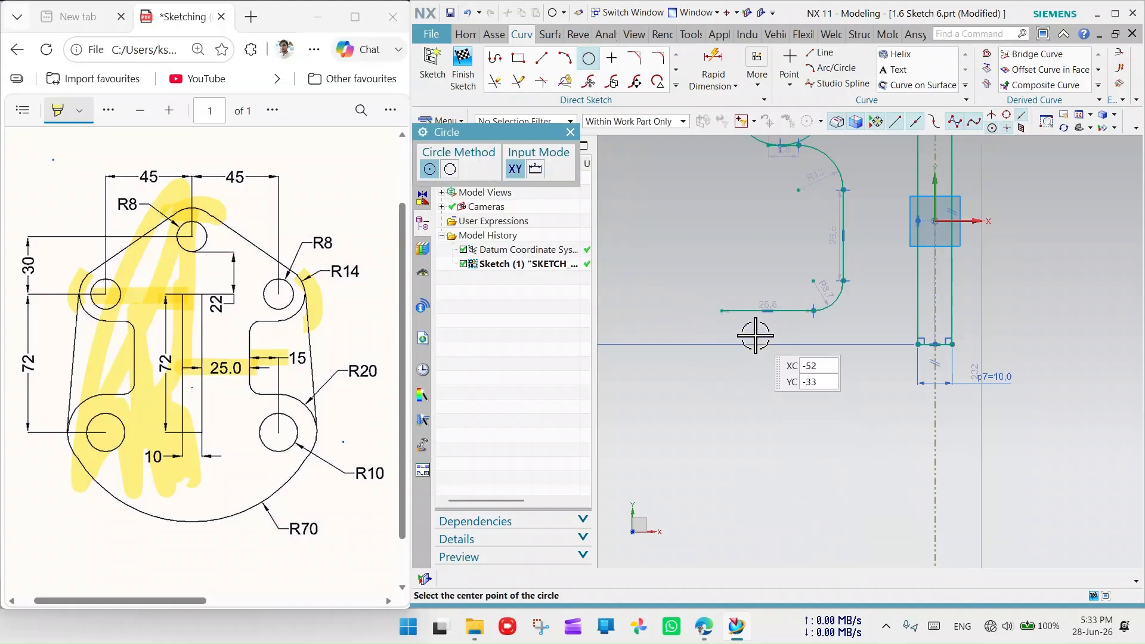
{"action": "left_click", "coordinate": [807, 360]}
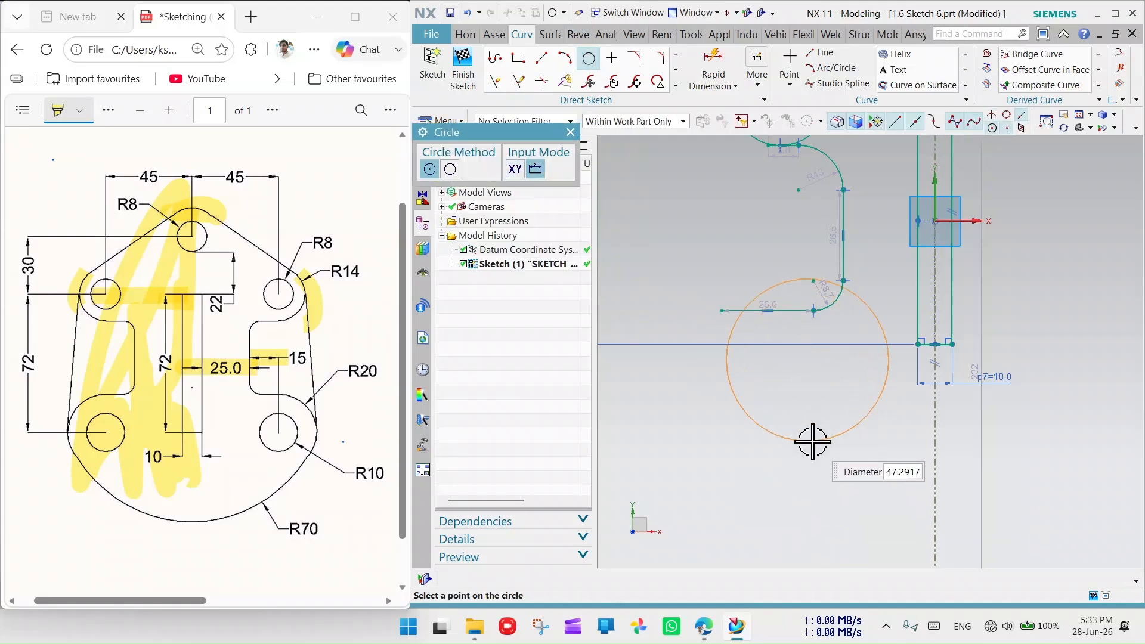
{"action": "left_click", "coordinate": [788, 394]}
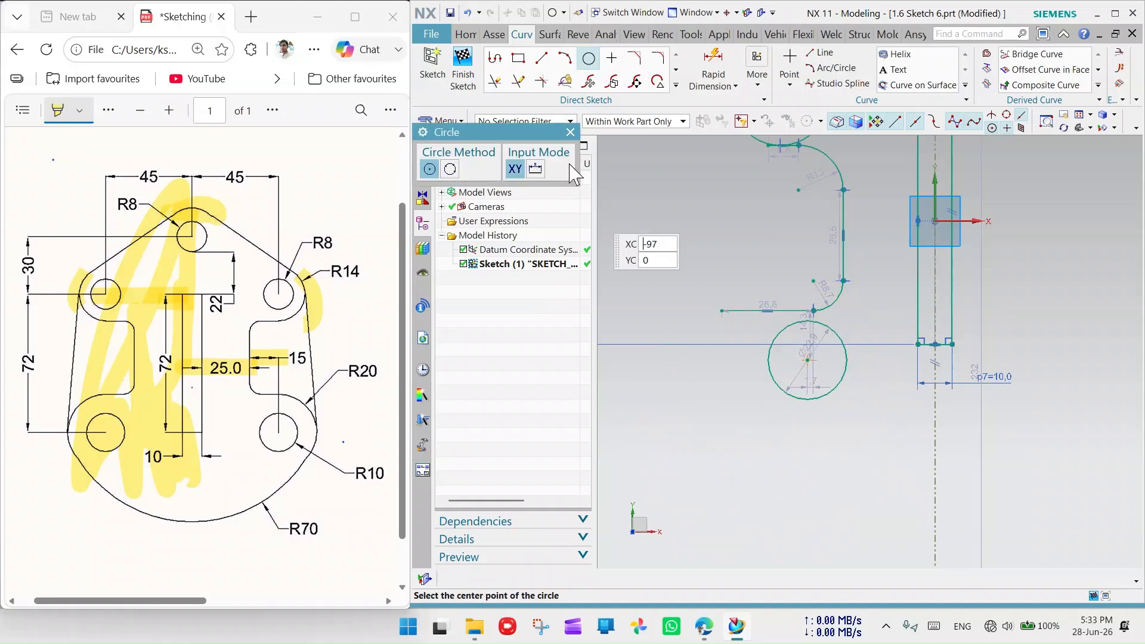
{"action": "left_click", "coordinate": [571, 133]}
{"action": "mouse_move", "coordinate": [792, 327]}
{"action": "left_mouse_down"}
{"action": "mouse_move", "coordinate": [731, 343]}
{"action": "mouse_move", "coordinate": [774, 327]}
{"action": "mouse_move", "coordinate": [799, 335]}
{"action": "mouse_move", "coordinate": [740, 371]}
{"action": "mouse_move", "coordinate": [716, 350]}
{"action": "left_mouse_up"}
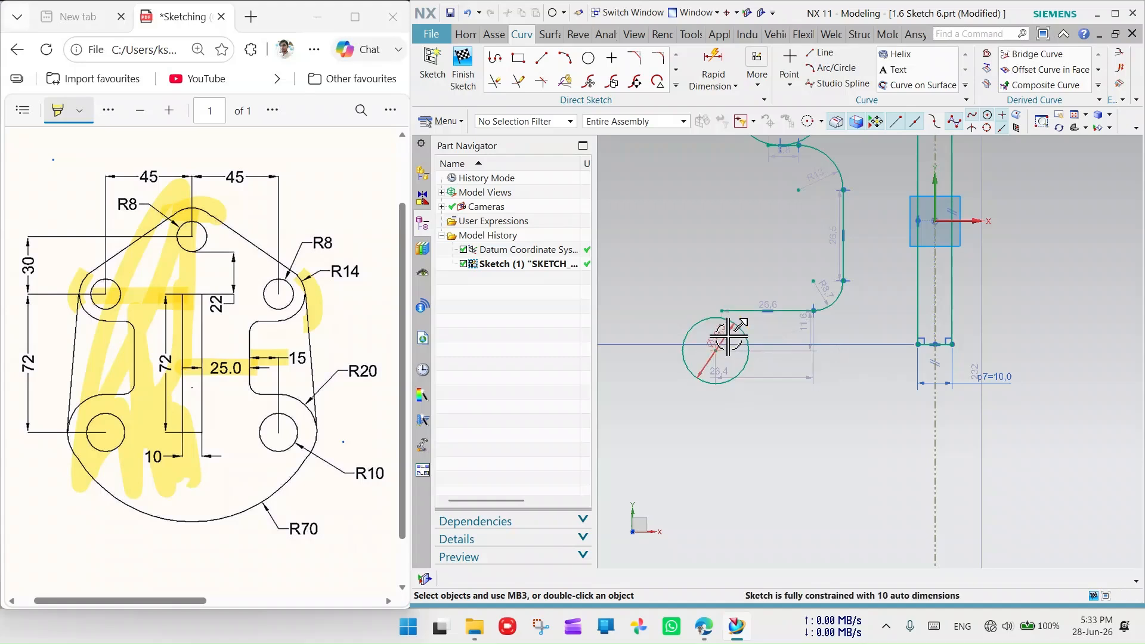
- Constrain the new circle tangent to the horizontal line
{"action": "left_click", "coordinate": [719, 316]}
{"action": "scroll", "coordinate": [724, 315], "scroll_direction": "up", "scroll_amount": 3}
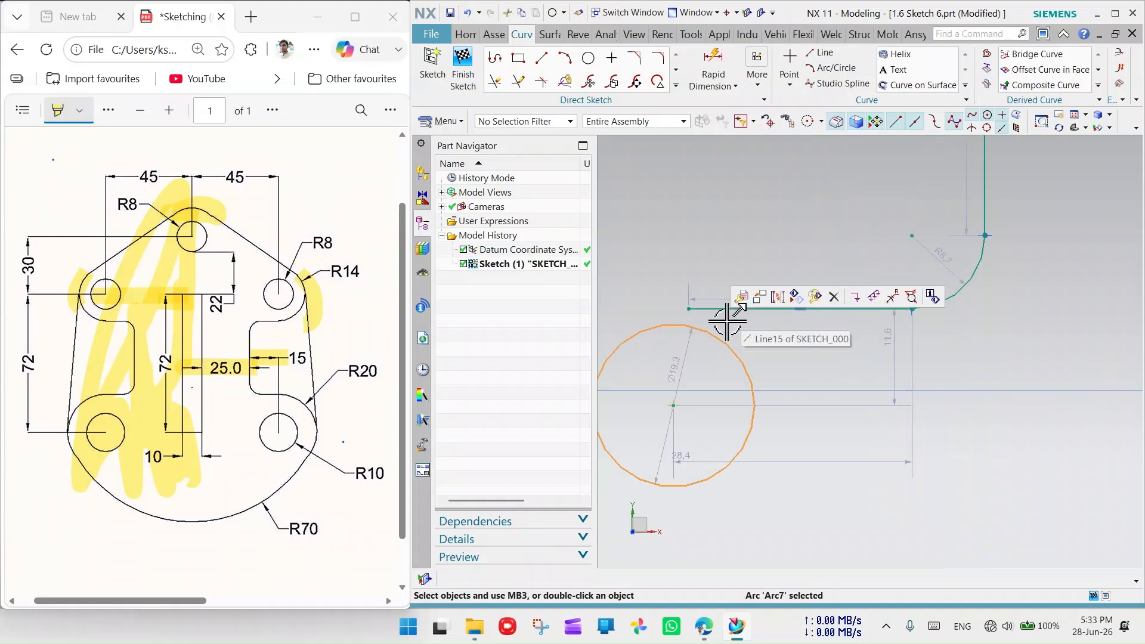
{"action": "left_click", "coordinate": [728, 309]}
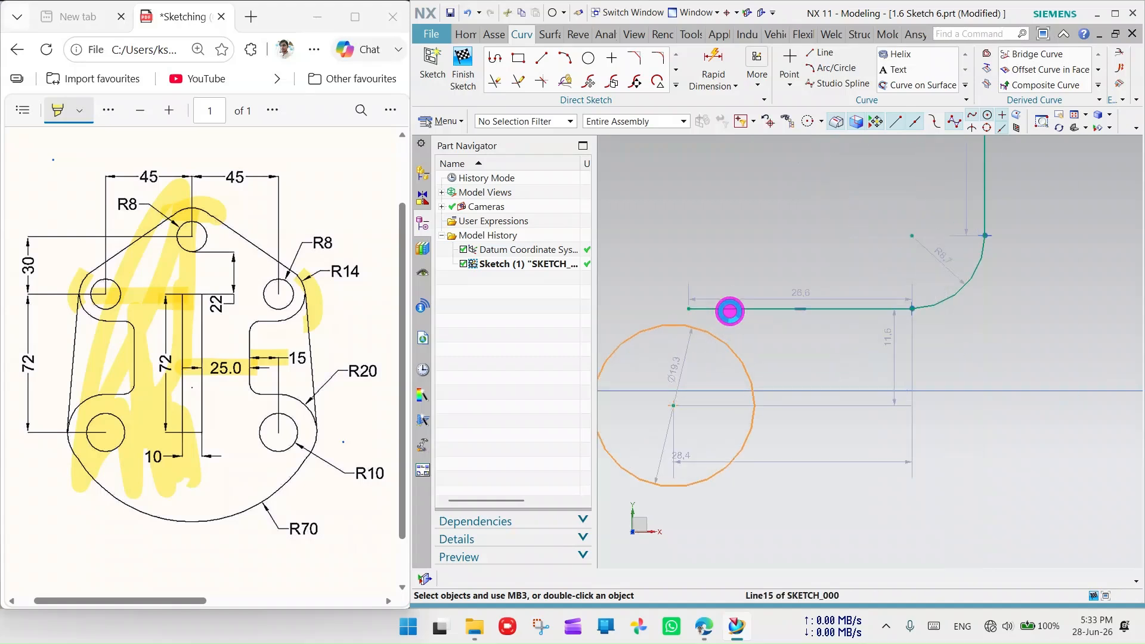
{"action": "left_click", "coordinate": [844, 357]}
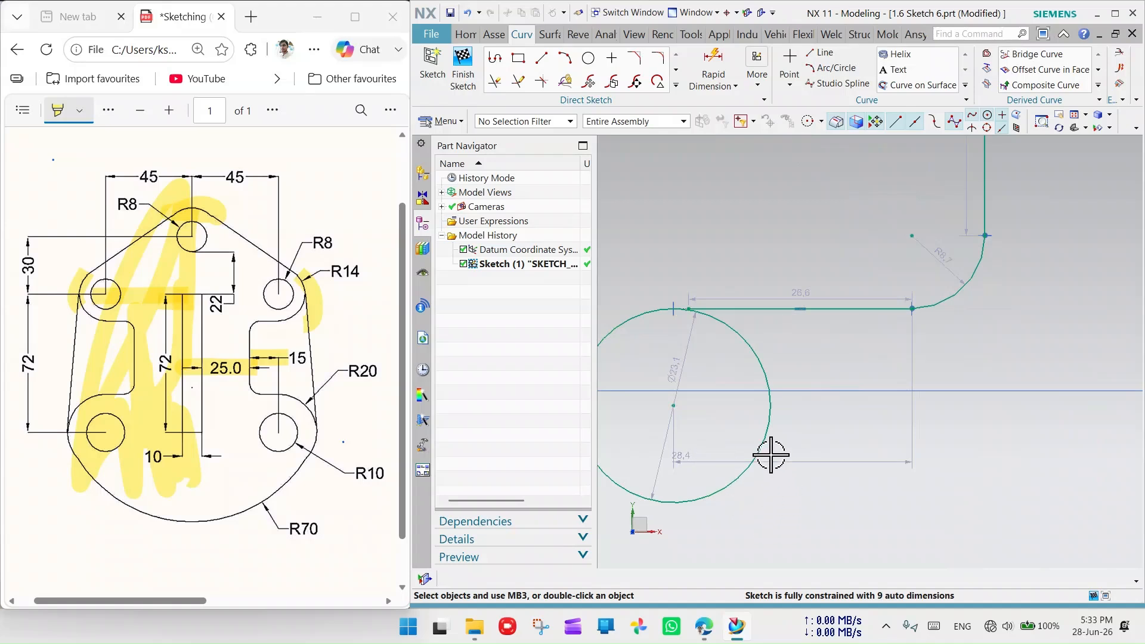
{"action": "scroll", "coordinate": [679, 304], "scroll_direction": "up", "scroll_amount": 5}
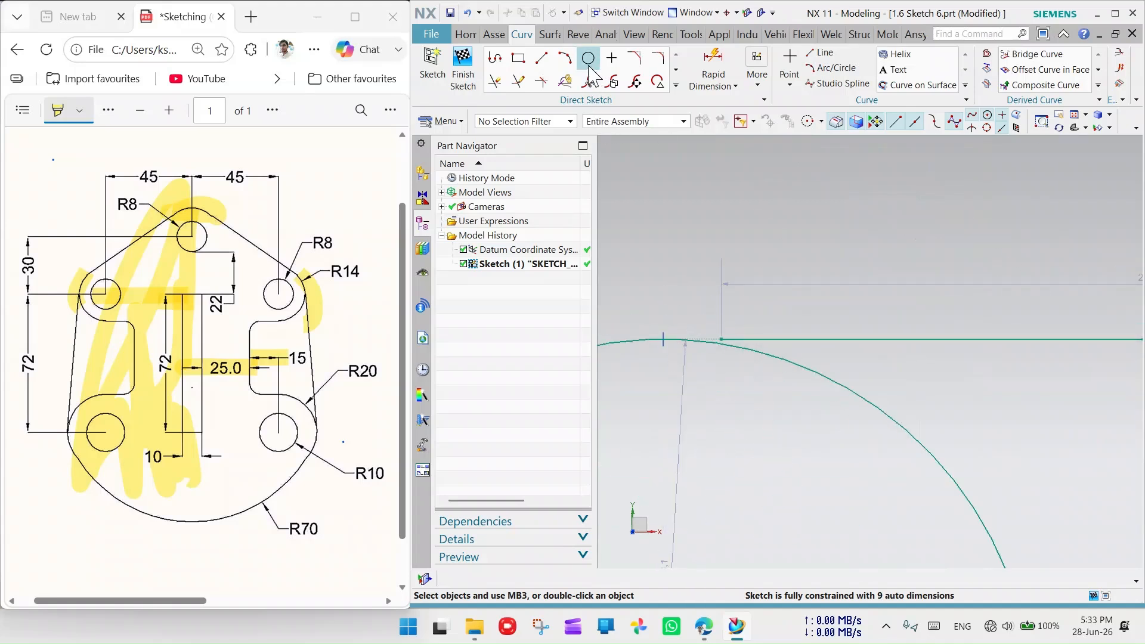
- Try Quick Extend on the lower circle's arc, then close it without changes
{"action": "left_click", "coordinate": [518, 81]}
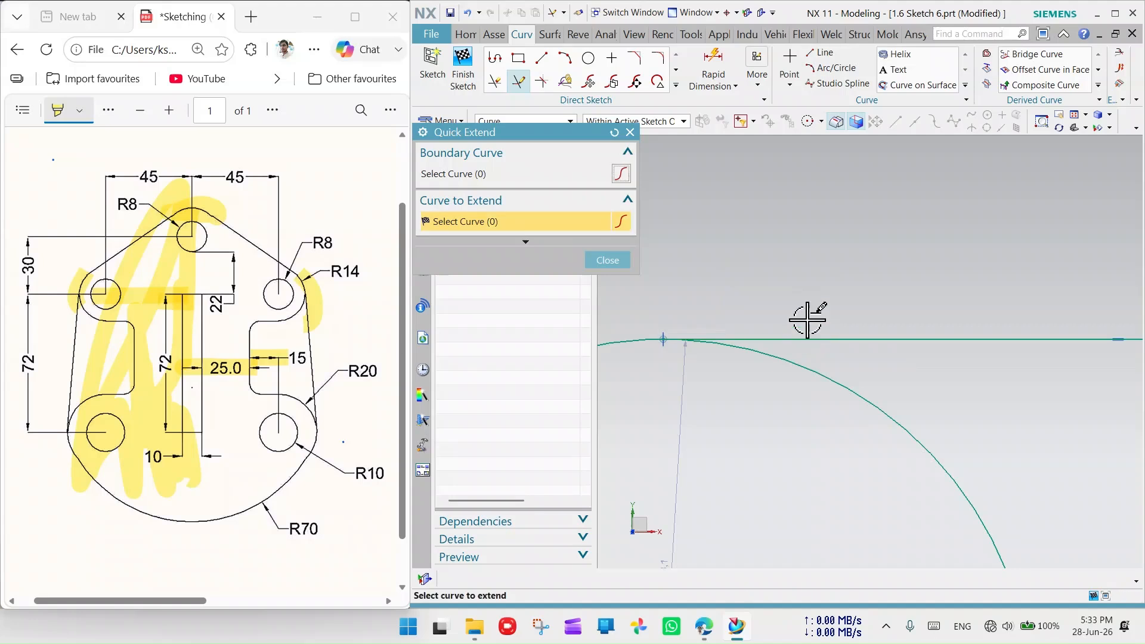
{"action": "scroll", "coordinate": [807, 320], "scroll_direction": "down", "scroll_amount": 8}
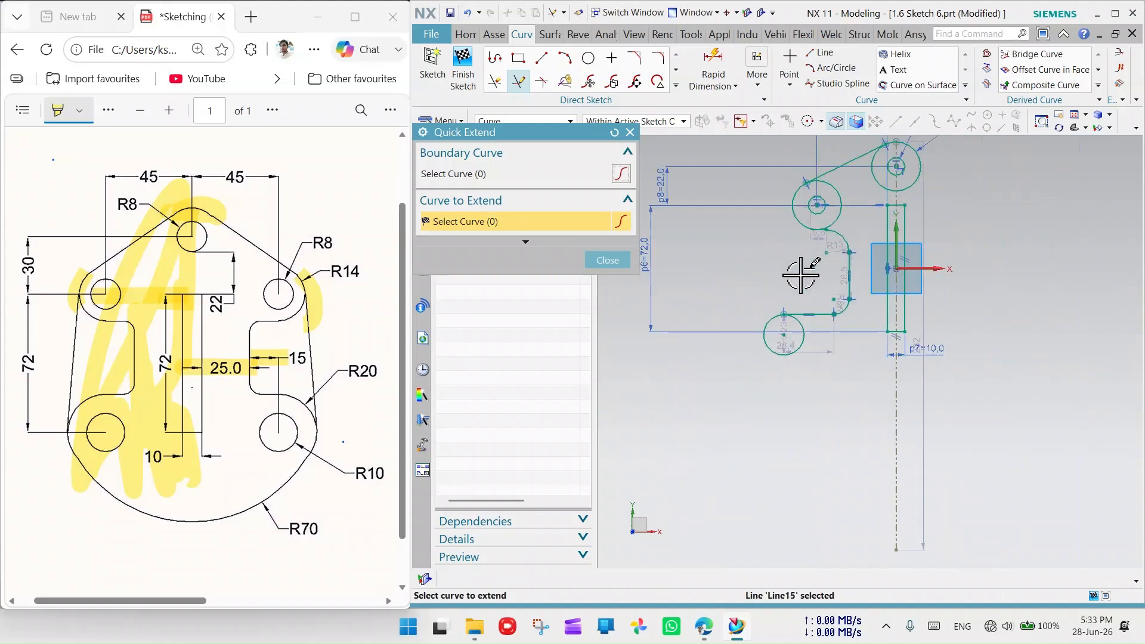
{"action": "scroll", "coordinate": [809, 269], "scroll_direction": "up", "scroll_amount": 3}
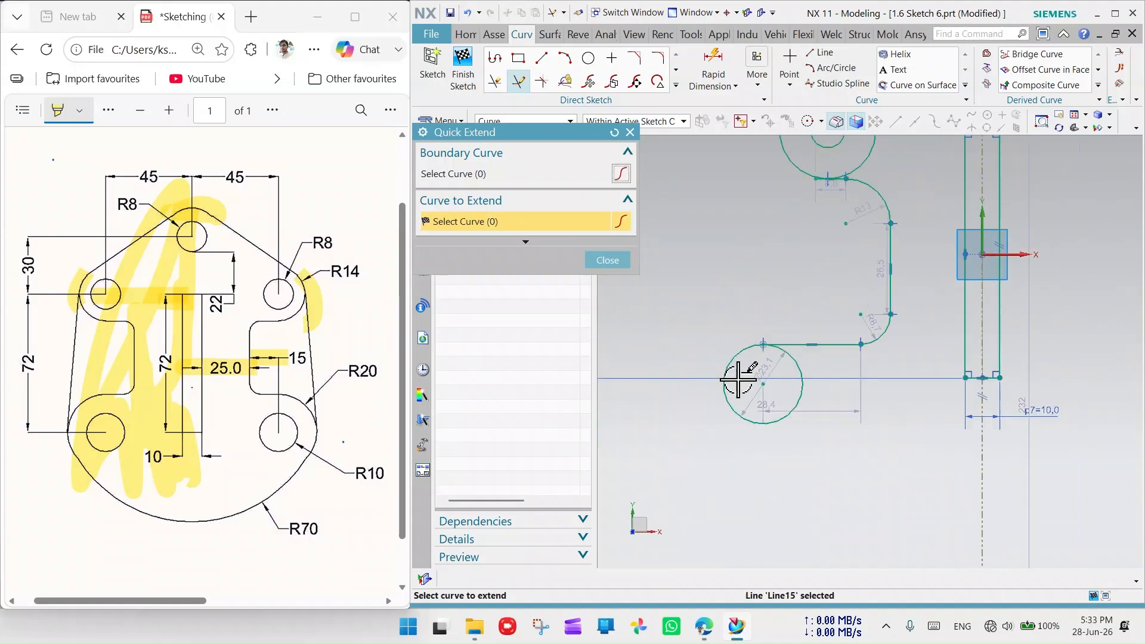
{"action": "scroll", "coordinate": [866, 376], "scroll_direction": "down", "scroll_amount": 1}
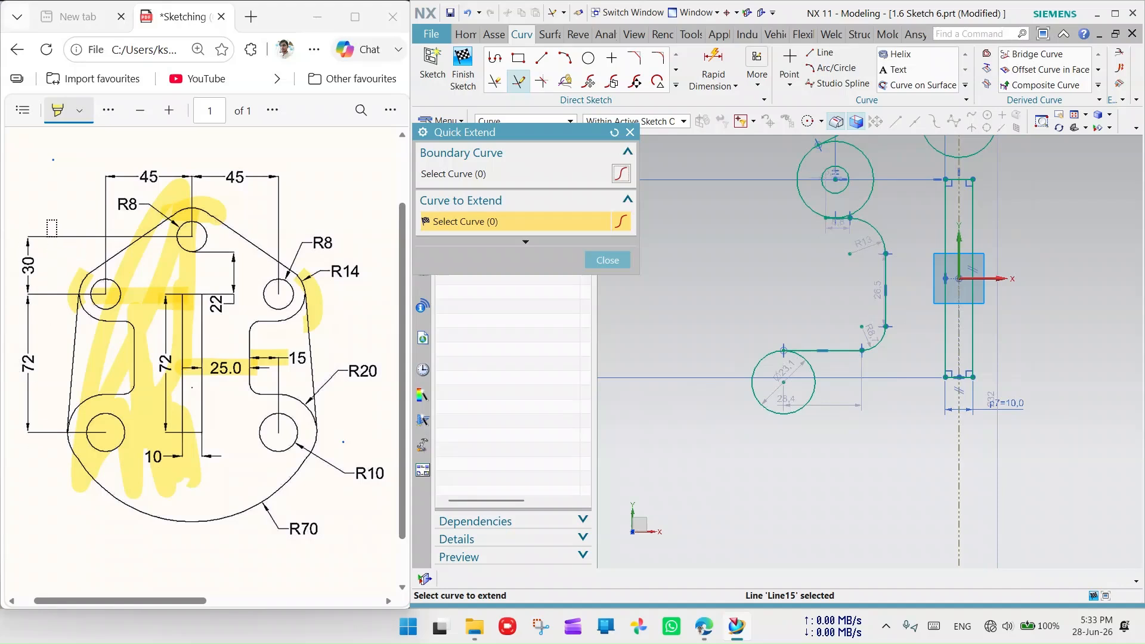
{"action": "scroll", "coordinate": [753, 354], "scroll_direction": "down", "scroll_amount": 3}
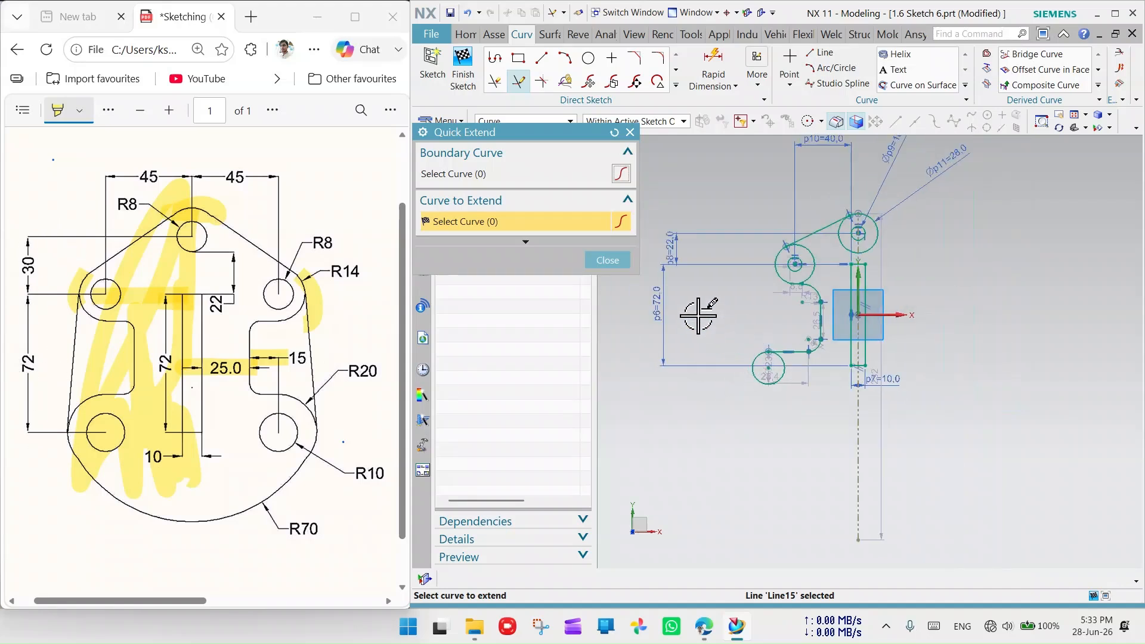
{"action": "scroll", "coordinate": [739, 355], "scroll_direction": "down", "scroll_amount": 1}
{"action": "left_click", "coordinate": [750, 352]}
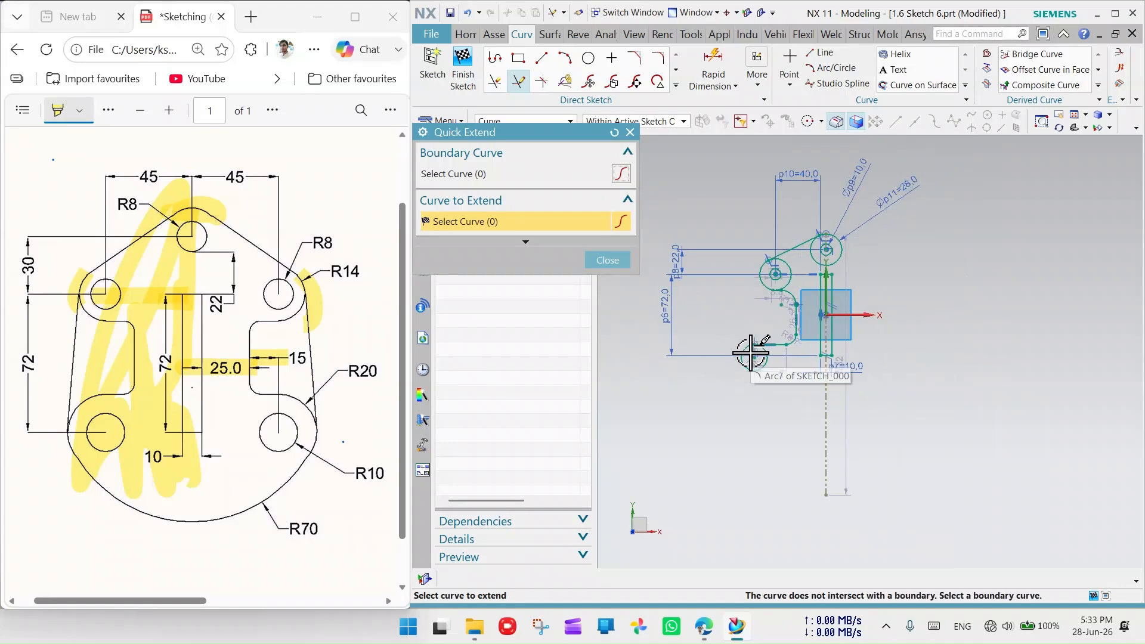
{"action": "left_click", "coordinate": [753, 352]}
{"action": "scroll", "coordinate": [769, 349], "scroll_direction": "up", "scroll_amount": 5}
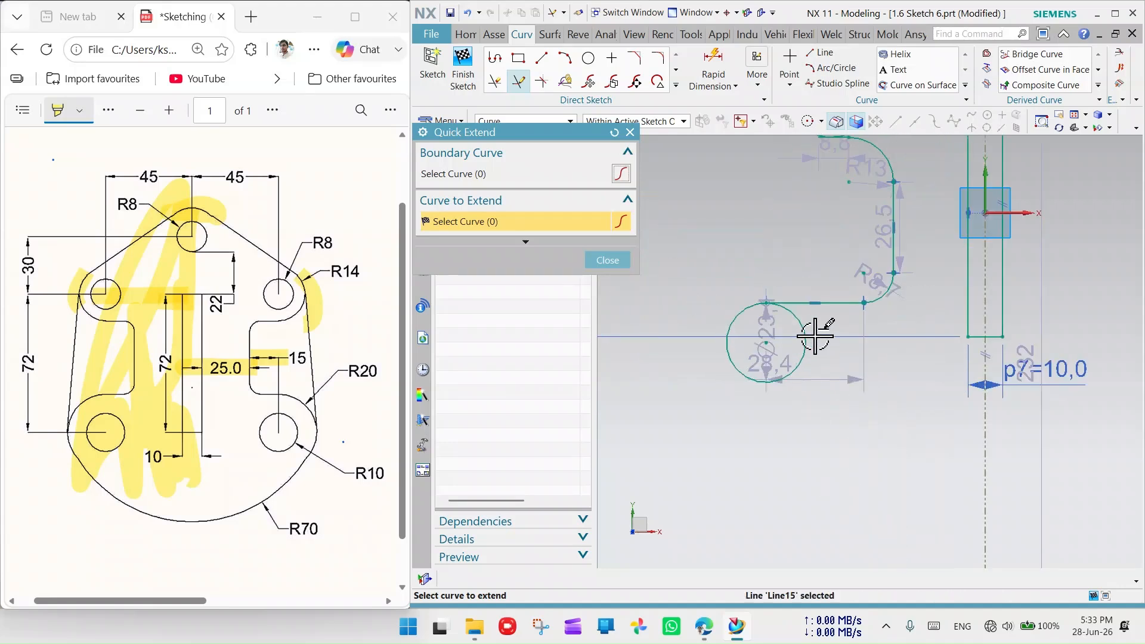
{"action": "scroll", "coordinate": [741, 366], "scroll_direction": "down", "scroll_amount": 2}
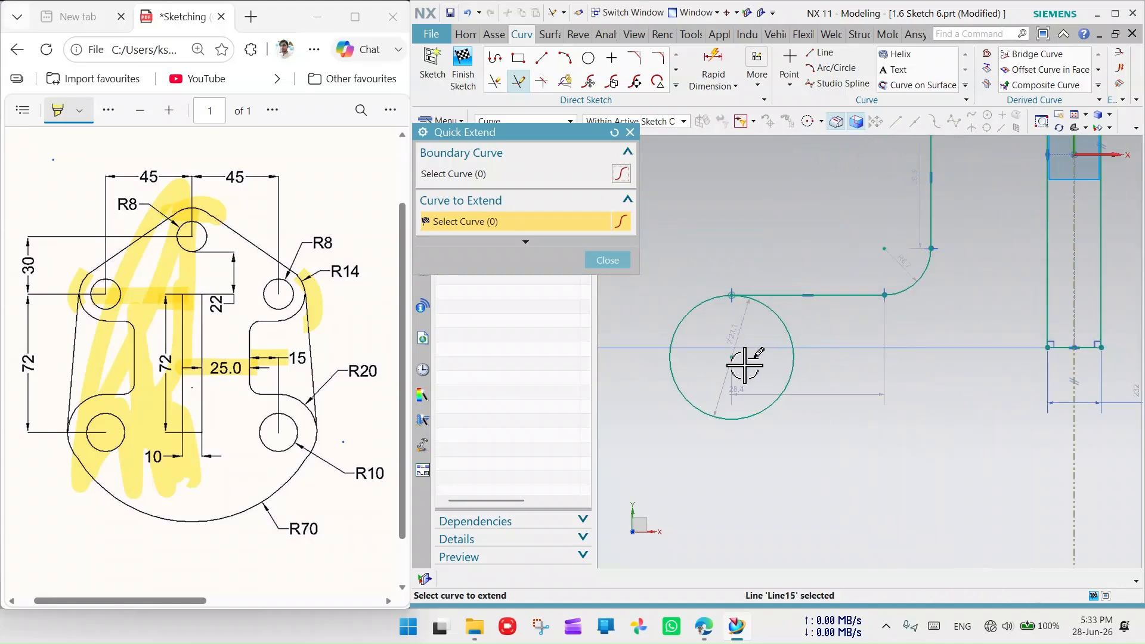
{"action": "left_click", "coordinate": [630, 133]}
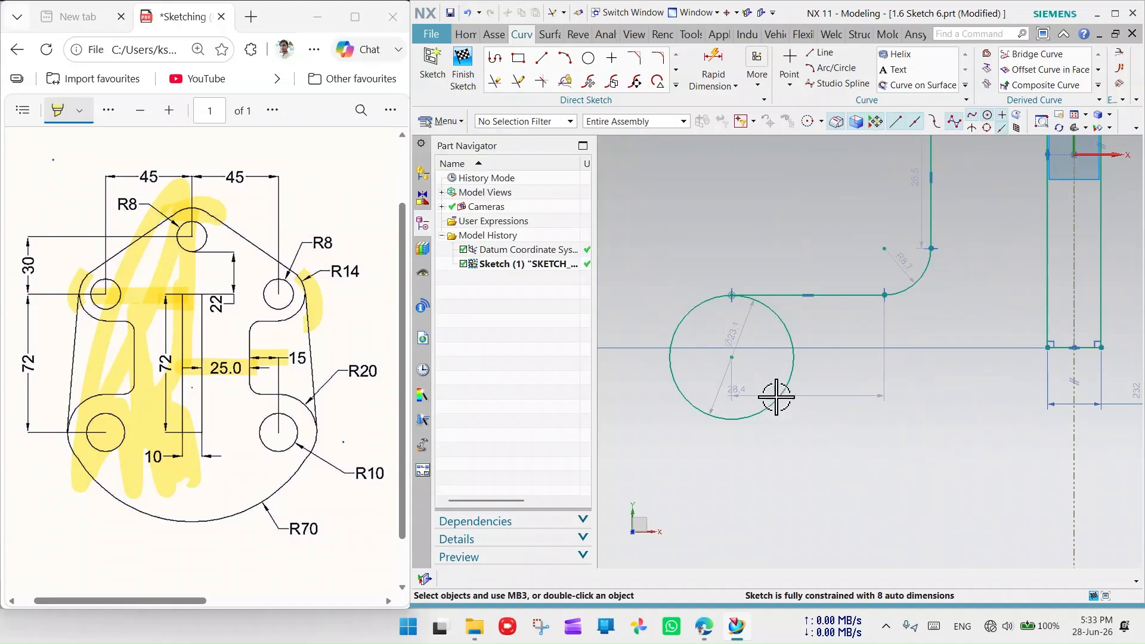
- Select the lower circle's centre point and highlight R20 on the reference drawing
{"action": "left_click", "coordinate": [732, 360]}
{"action": "left_click", "coordinate": [775, 373]}
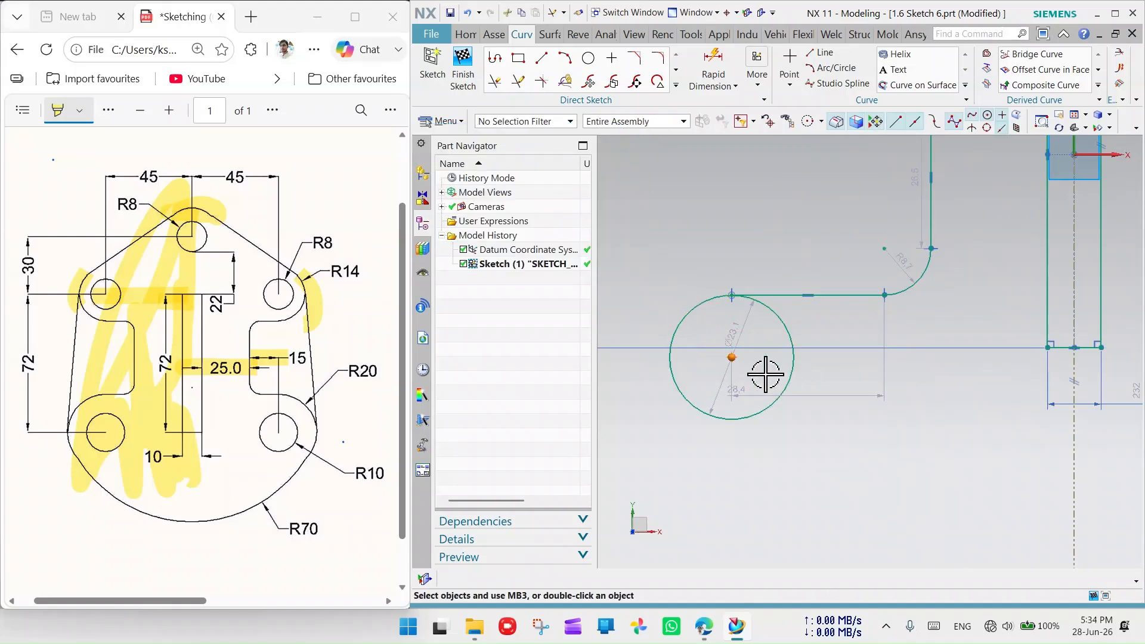
{"action": "left_click", "coordinate": [703, 233]}
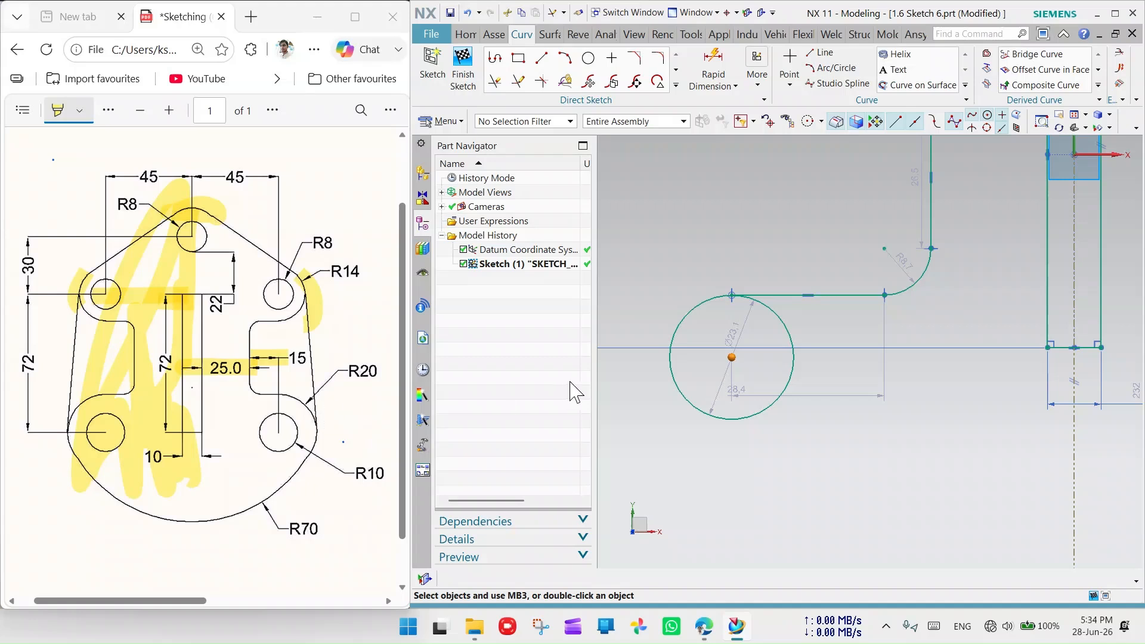
{"action": "left_click_drag", "start_coordinate": [375, 366], "coordinate": [341, 366]}
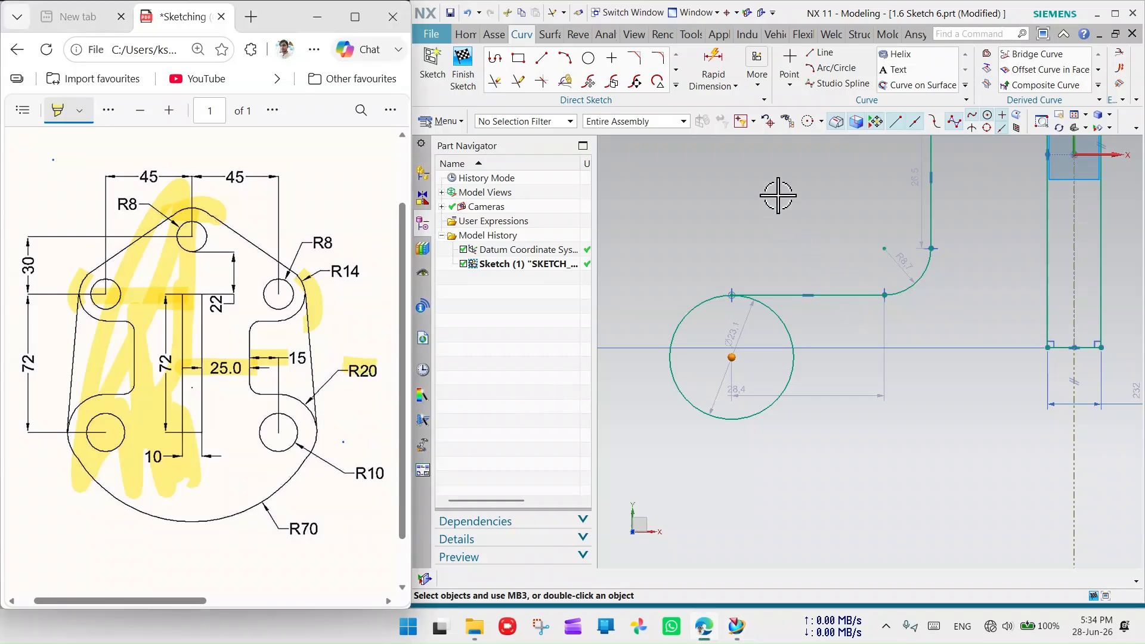
- Dimension the lower circle to a diameter of 40
{"action": "left_click", "coordinate": [713, 71]}
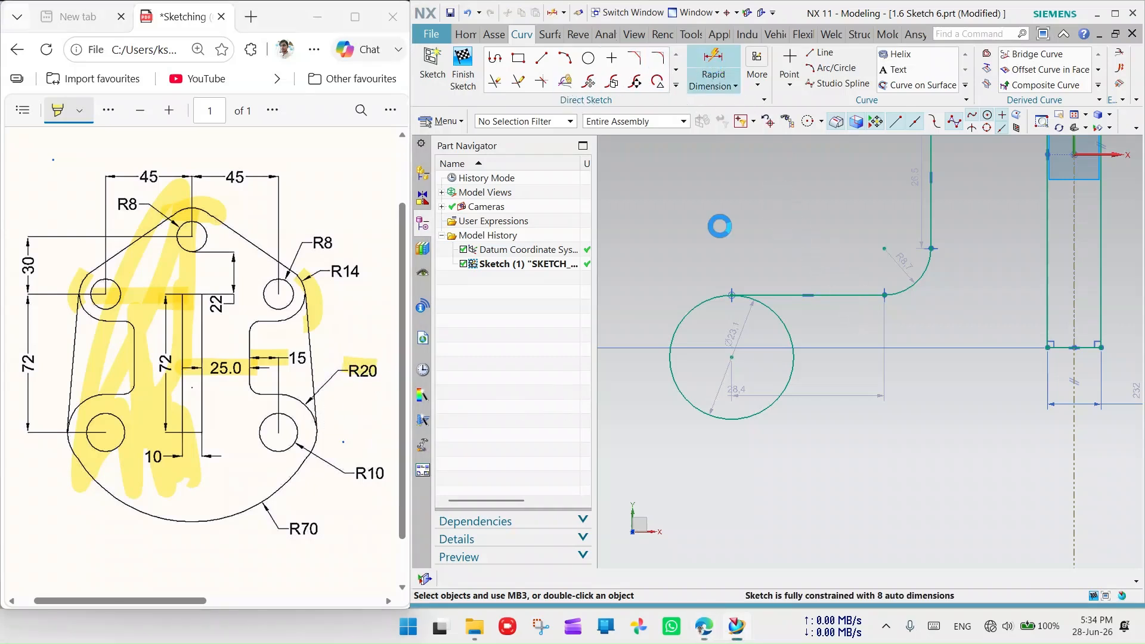
{"action": "left_click", "coordinate": [701, 308]}
{"action": "left_click", "coordinate": [664, 249]}
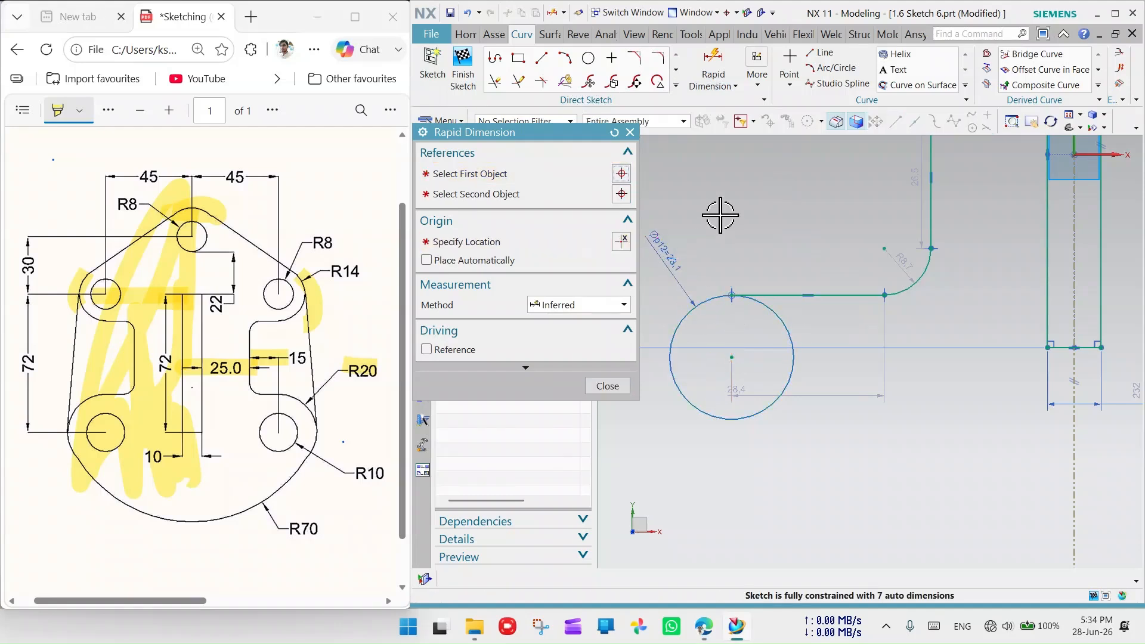
{"action": "key", "text": "Return"}
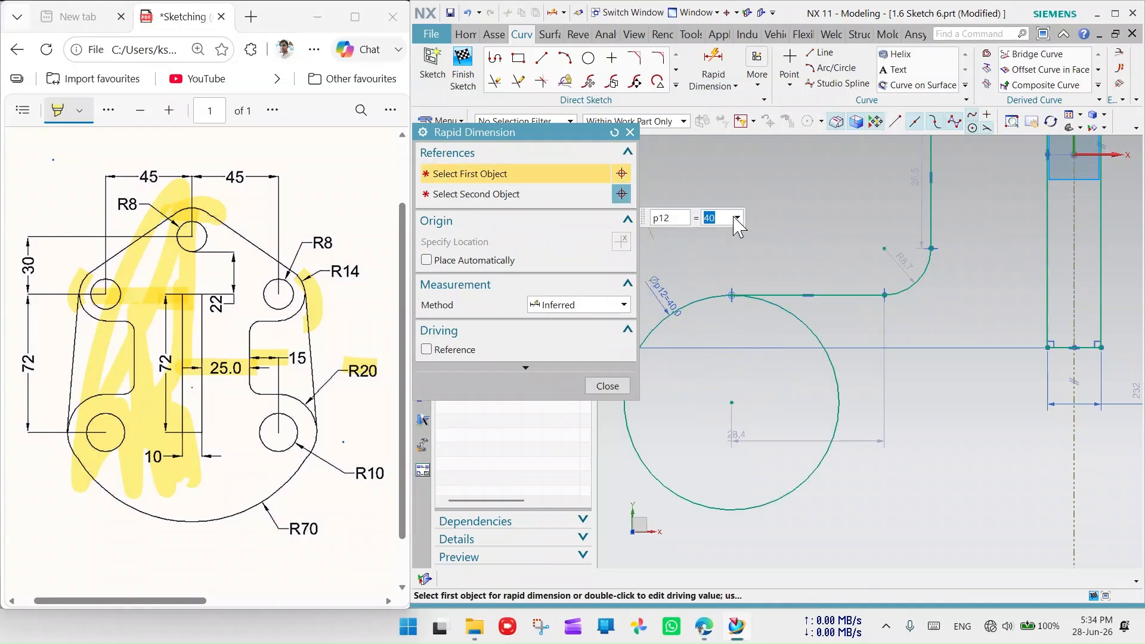
{"action": "scroll", "coordinate": [803, 286], "scroll_direction": "down", "scroll_amount": 4}
{"action": "left_click", "coordinate": [630, 131]}
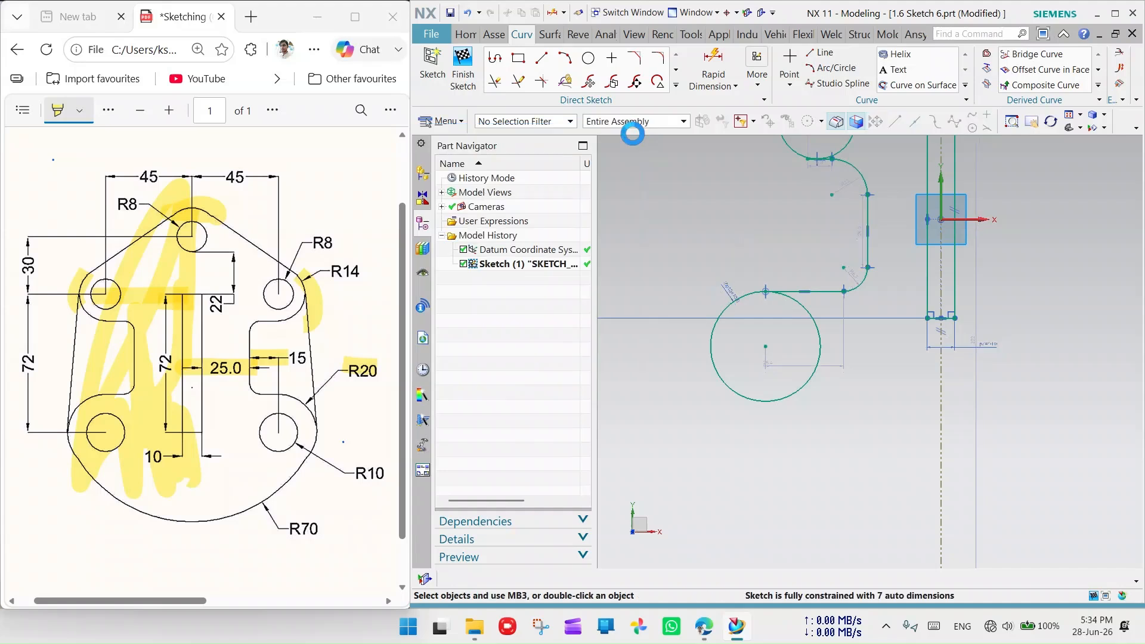
- Draw a concentric inner circle and dimension it to diameter 20
{"action": "left_click", "coordinate": [588, 58]}
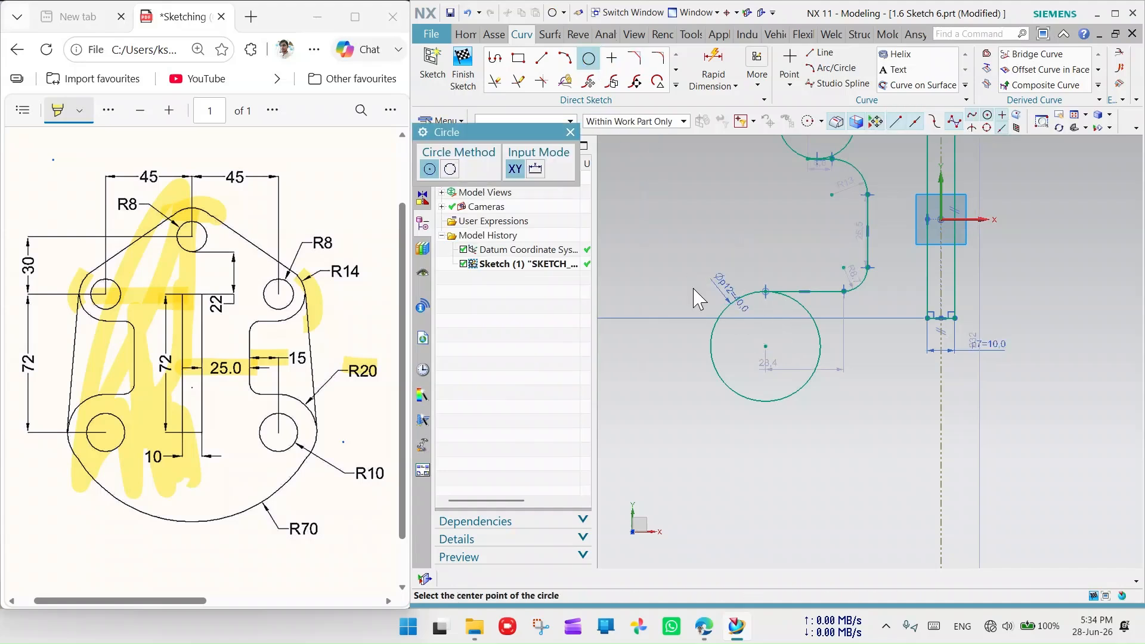
{"action": "left_click", "coordinate": [767, 349]}
{"action": "left_click", "coordinate": [774, 370]}
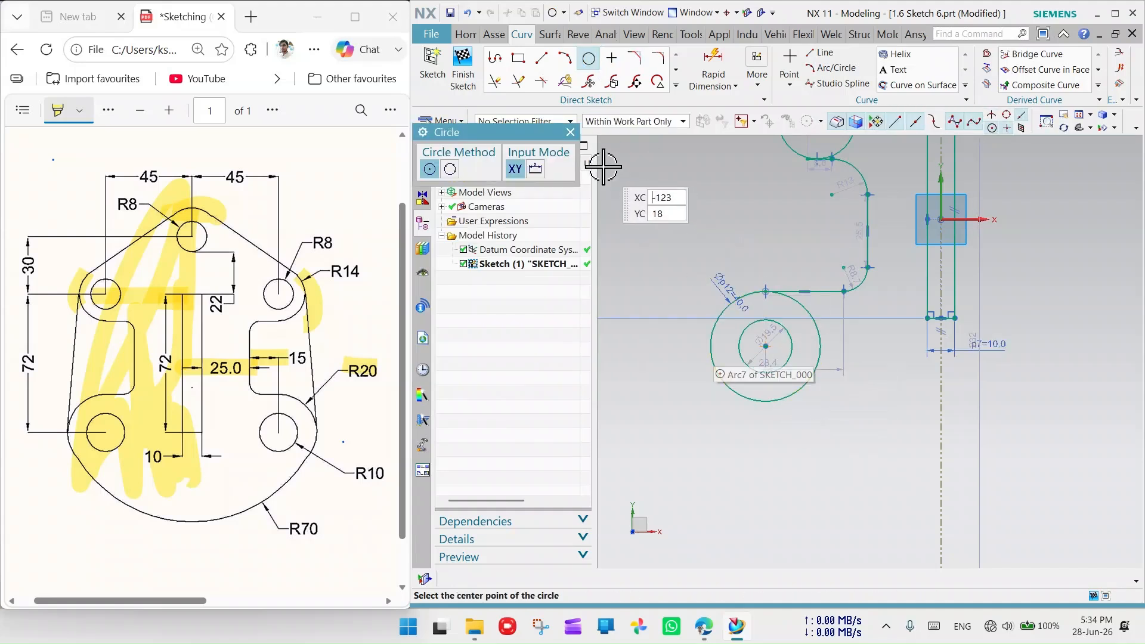
{"action": "left_click", "coordinate": [570, 131]}
{"action": "scroll", "coordinate": [760, 322], "scroll_direction": "up", "scroll_amount": 4}
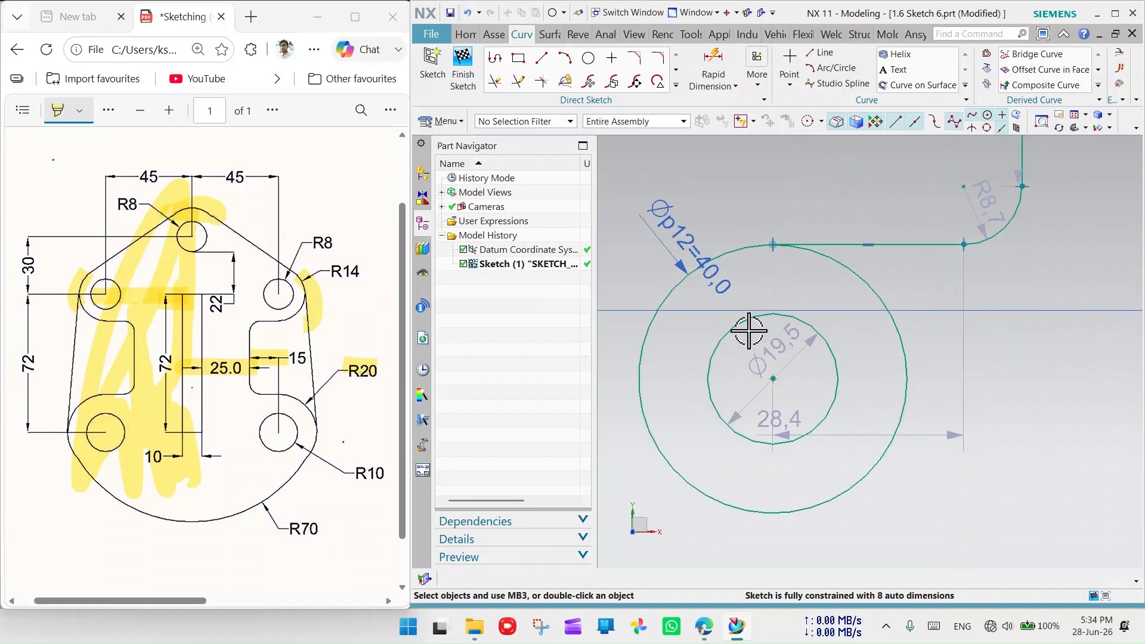
{"action": "left_click", "coordinate": [717, 67]}
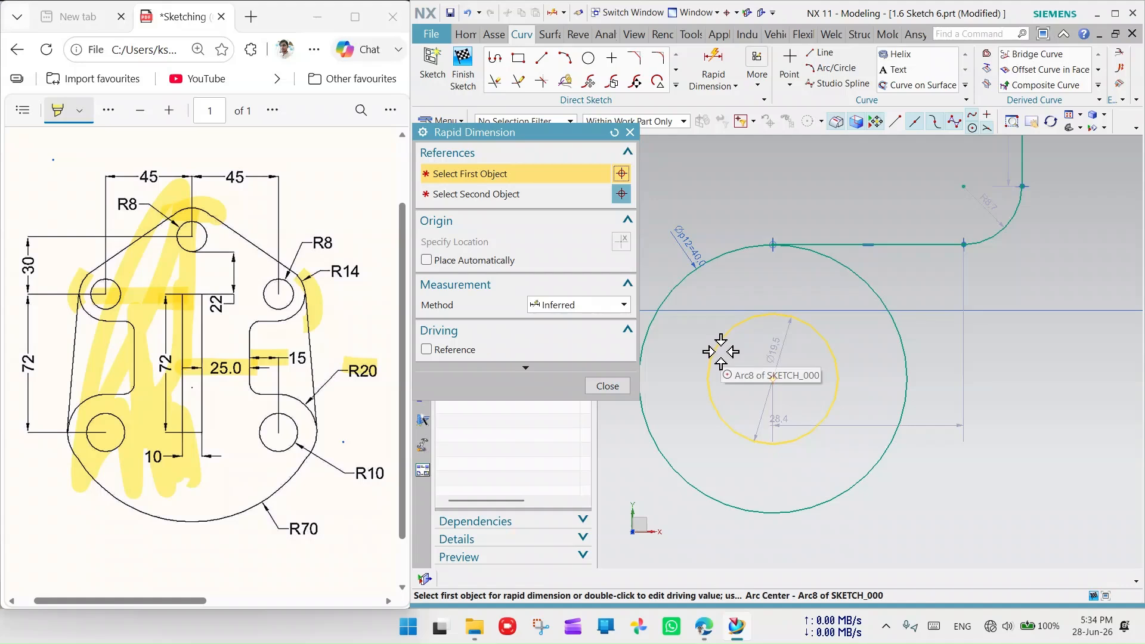
{"action": "left_click", "coordinate": [727, 334]}
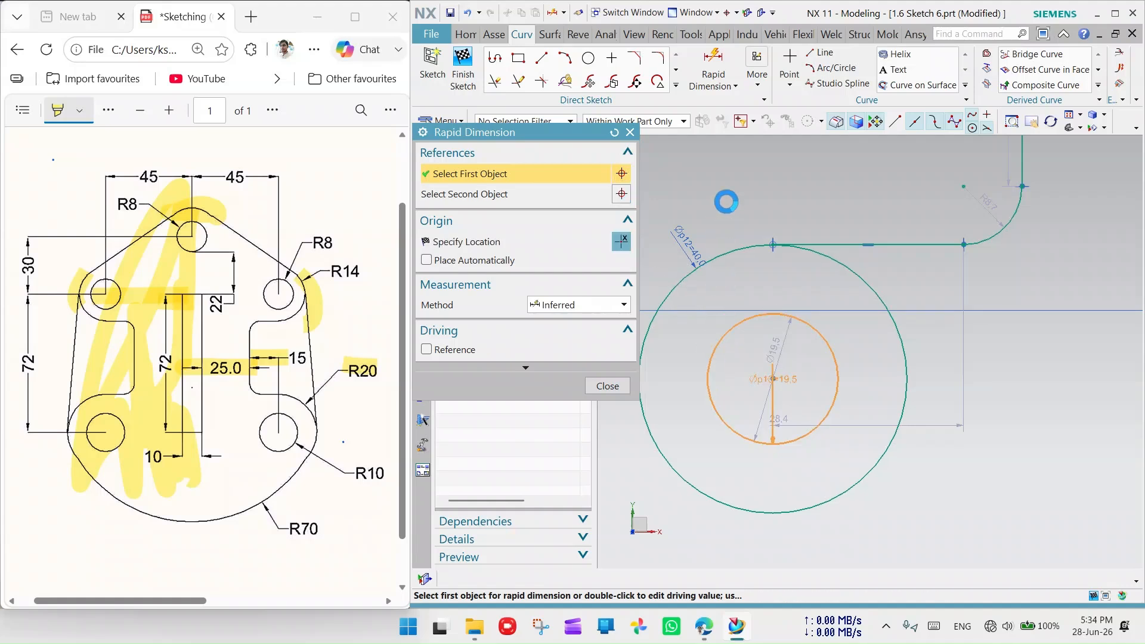
{"action": "left_click", "coordinate": [706, 180]}
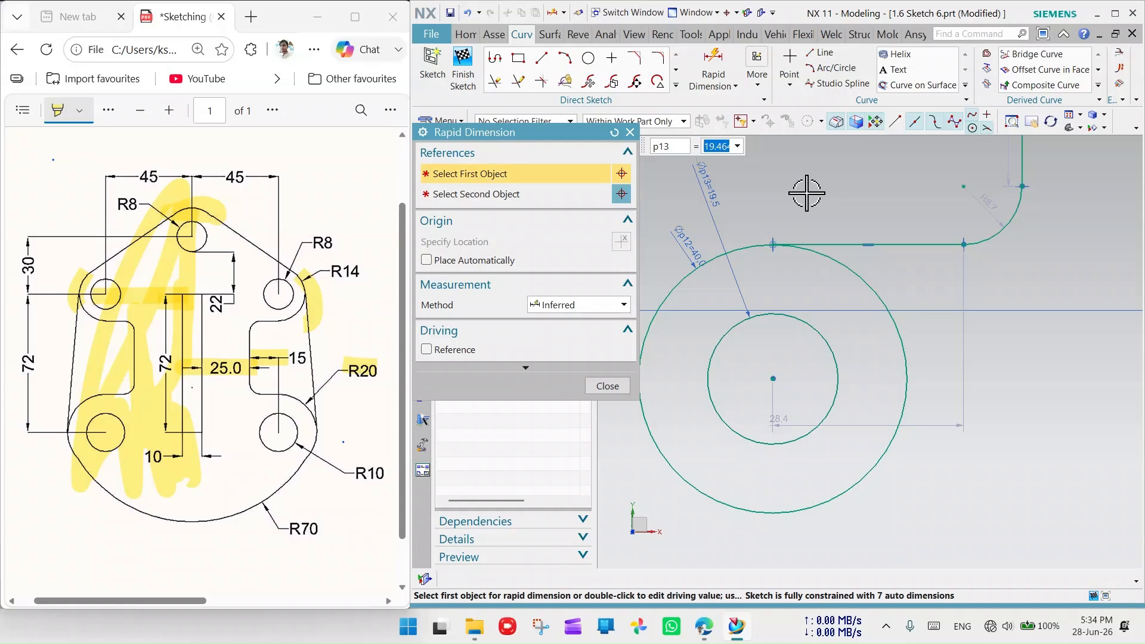
{"action": "key", "text": "Return"}
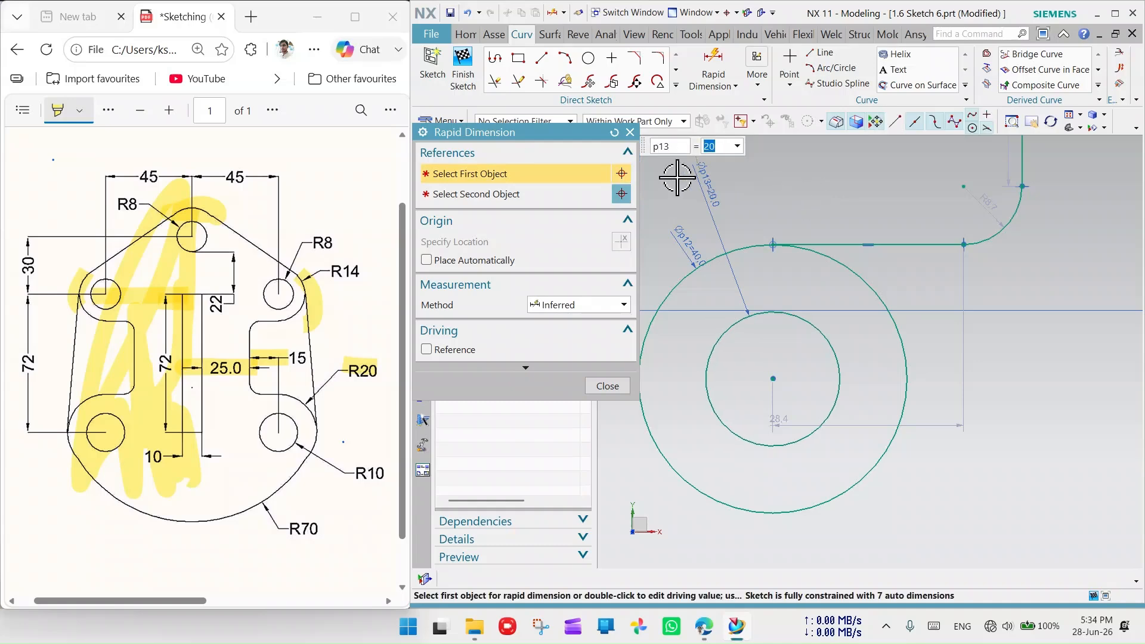
{"action": "key", "text": "Escape"}
{"action": "scroll", "coordinate": [746, 383], "scroll_direction": "down", "scroll_amount": 6}
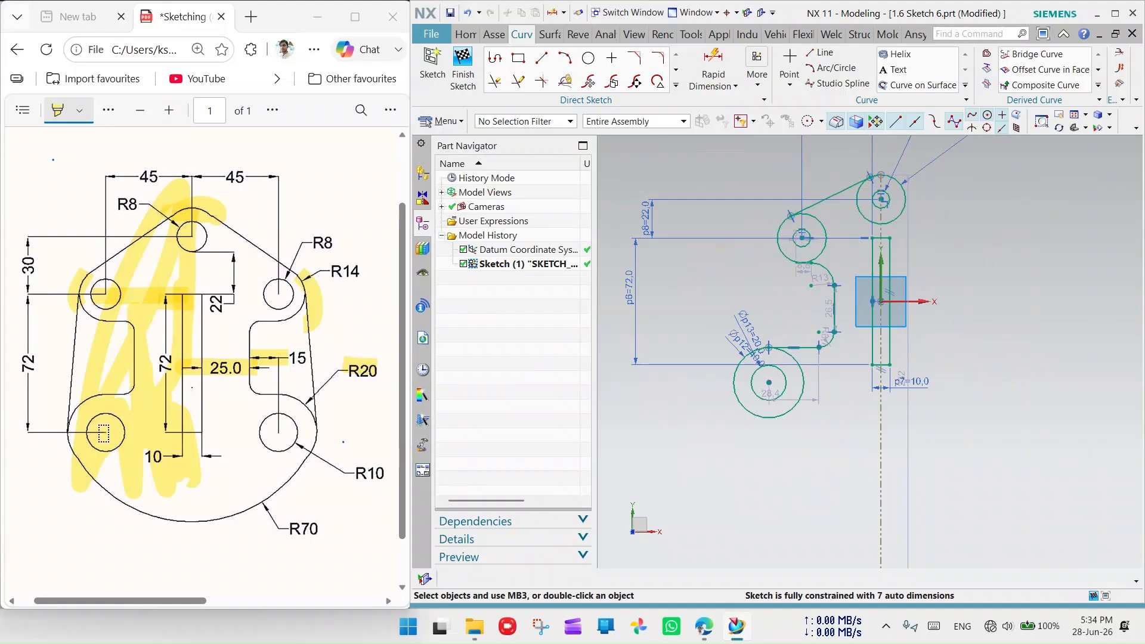
- Switch the Edge highlighter to red and mark the drawing's lower-left circle
{"action": "left_click", "coordinate": [103, 429]}
{"action": "left_click", "coordinate": [87, 109]}
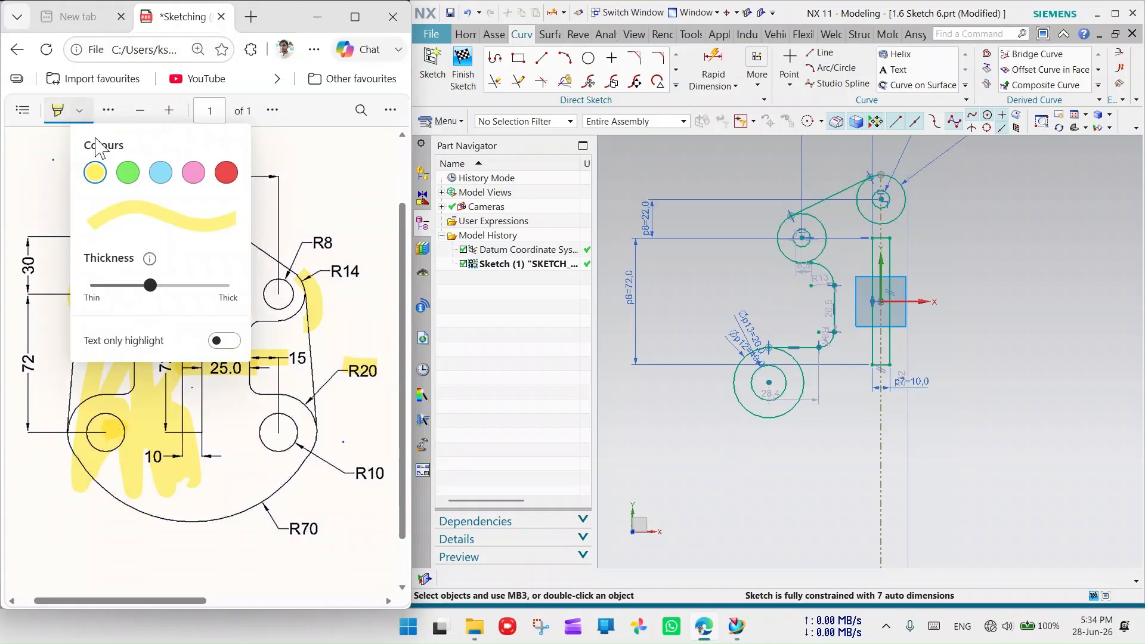
{"action": "left_click", "coordinate": [225, 174]}
{"action": "left_click", "coordinate": [189, 458]}
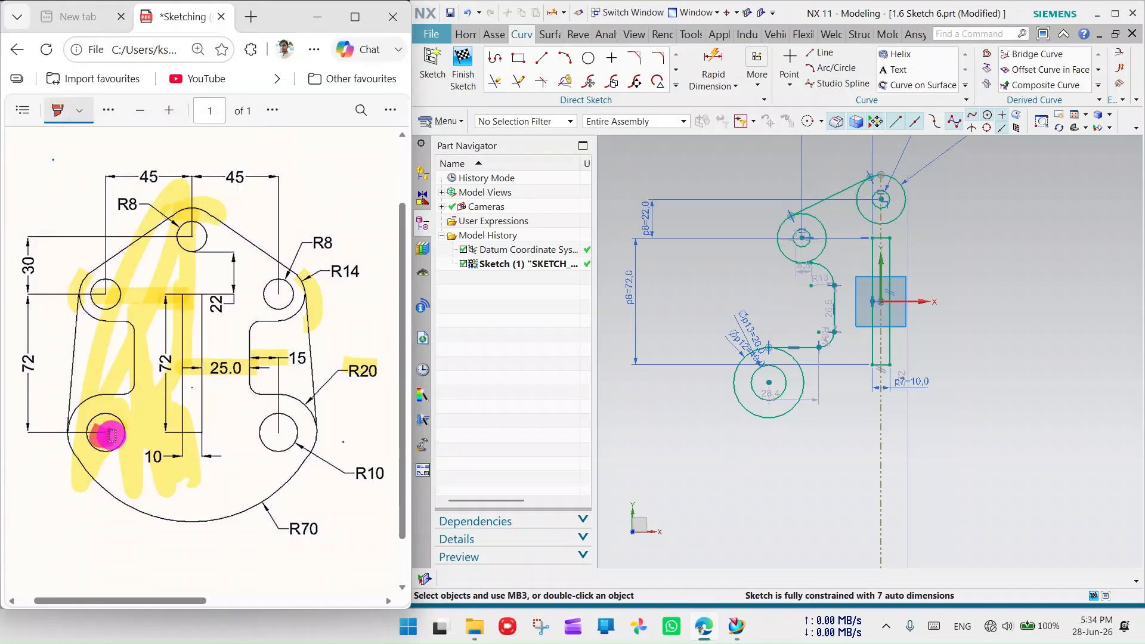
{"action": "left_click_drag", "start_coordinate": [112, 436], "coordinate": [104, 442]}
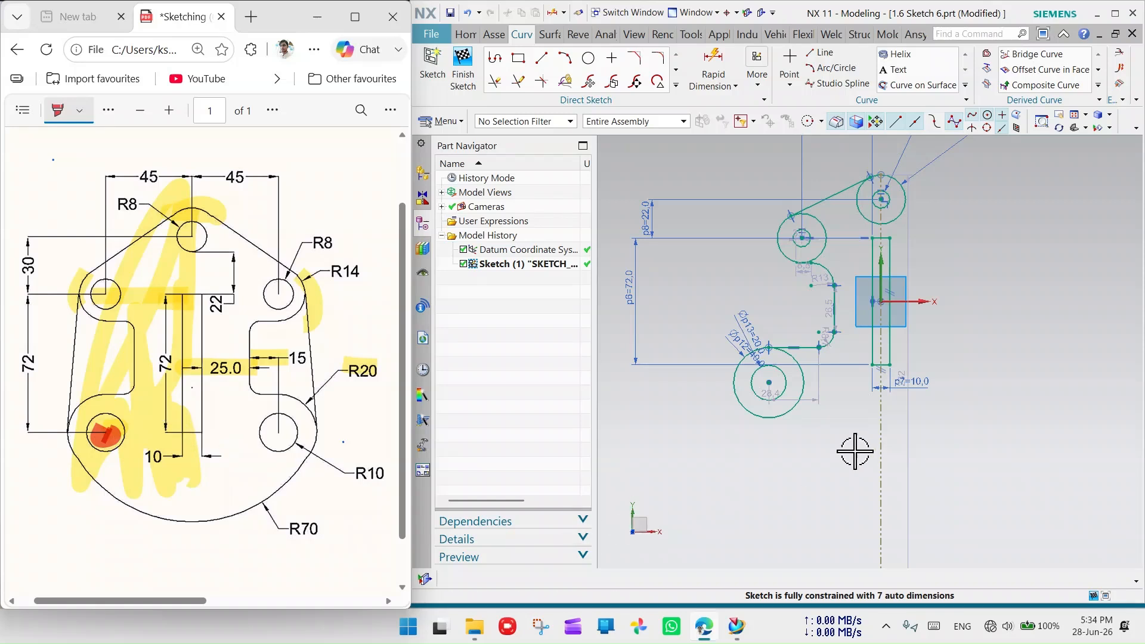
- Align the lower circles' centre with the start point of Line2
{"action": "left_click", "coordinate": [768, 382]}
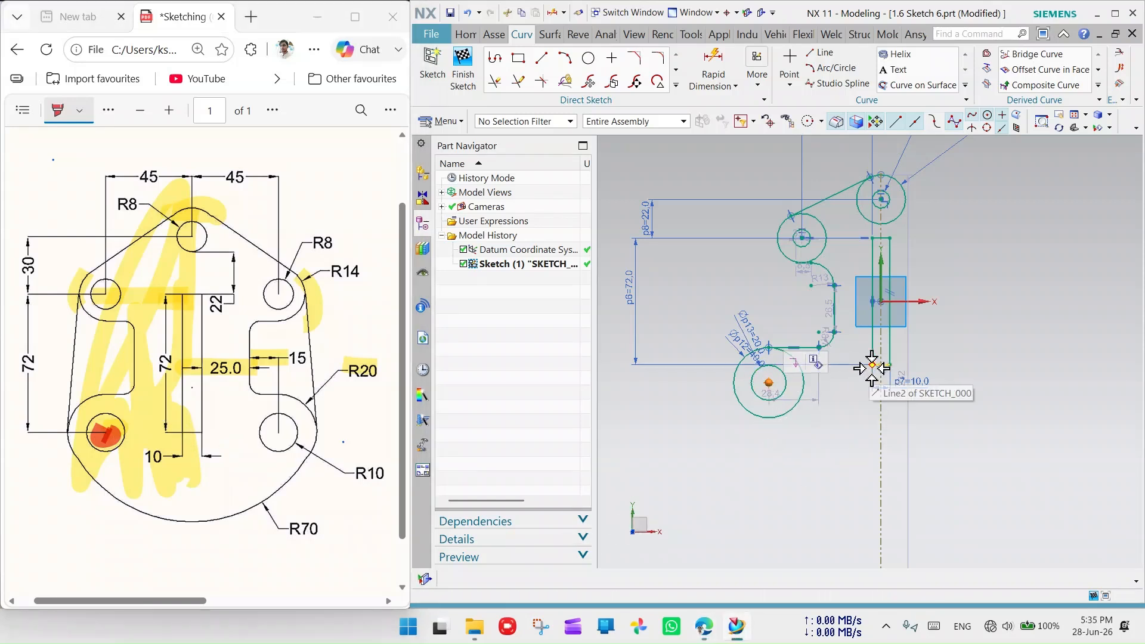
{"action": "left_click", "coordinate": [871, 367]}
{"action": "left_click", "coordinate": [942, 380]}
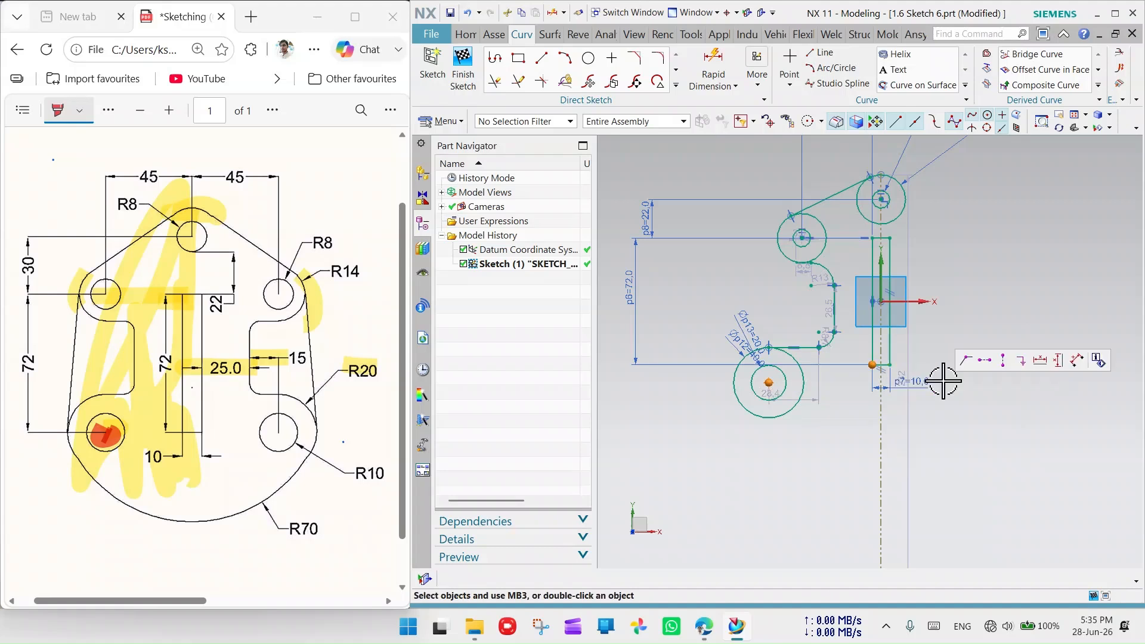
{"action": "left_click", "coordinate": [1008, 362]}
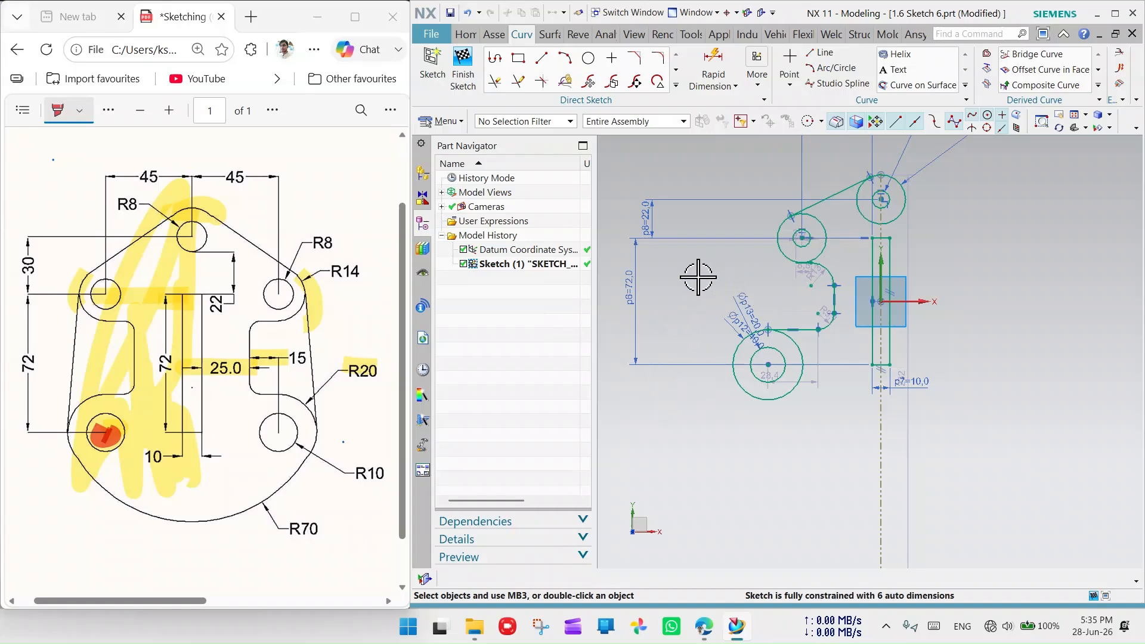
- Move the p8 dimension left and change the 22 vertical boss spacing to 30
{"action": "scroll", "coordinate": [739, 221], "scroll_direction": "up", "scroll_amount": 3}
{"action": "scroll", "coordinate": [864, 248], "scroll_direction": "down", "scroll_amount": 2}
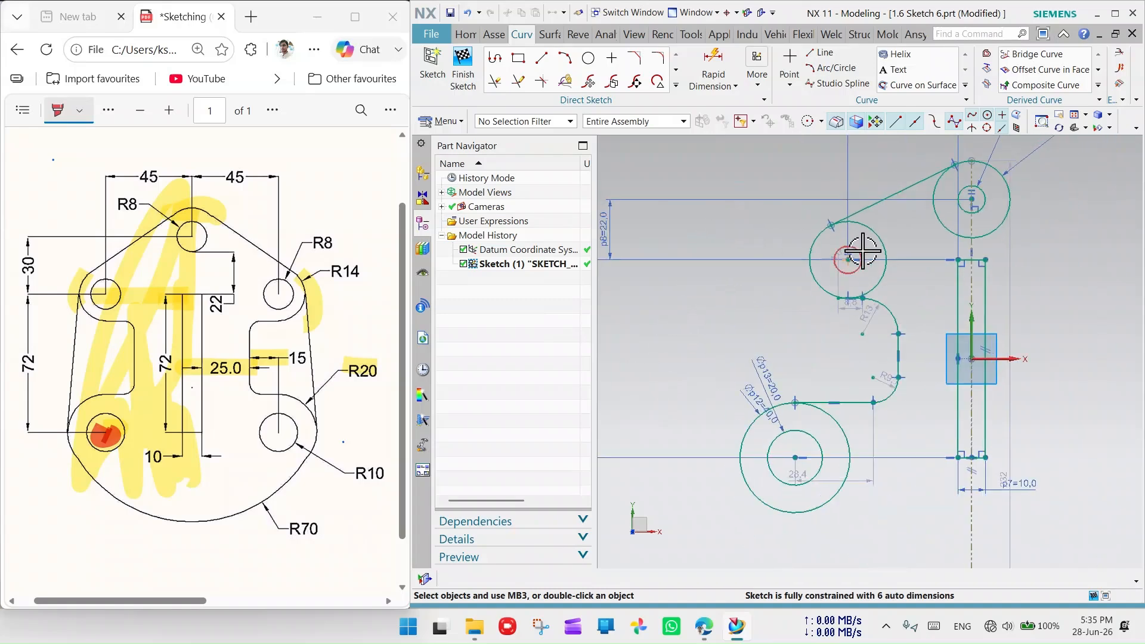
{"action": "scroll", "coordinate": [819, 242], "scroll_direction": "down", "scroll_amount": 3}
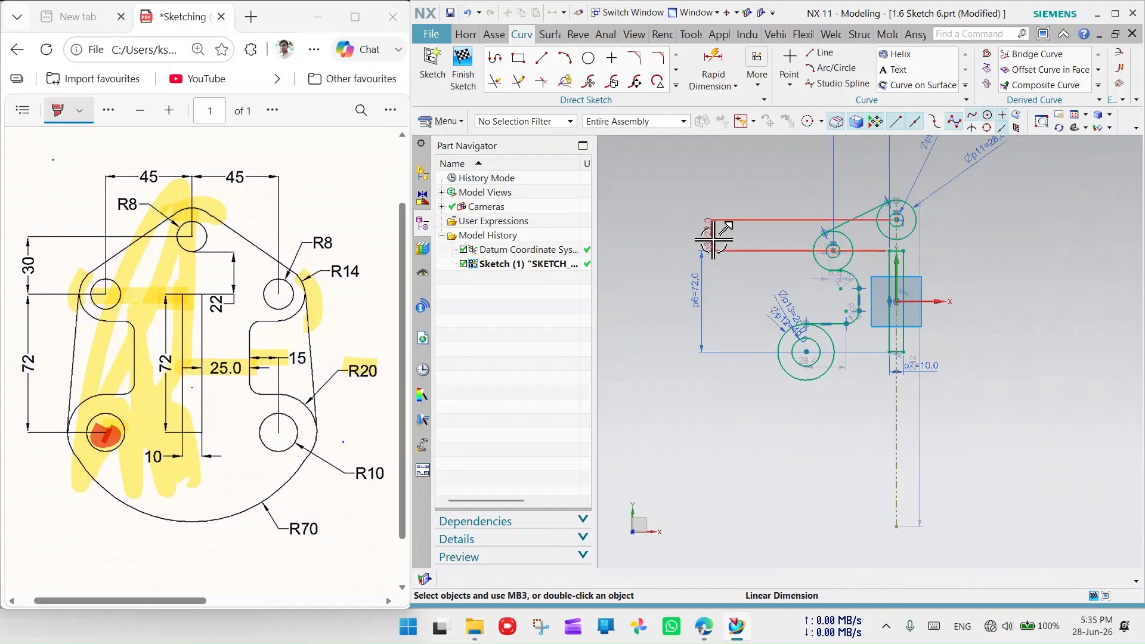
{"action": "mouse_move", "coordinate": [713, 237]}
{"action": "left_mouse_down"}
{"action": "mouse_move", "coordinate": [663, 247]}
{"action": "mouse_move", "coordinate": [699, 242]}
{"action": "left_mouse_up"}
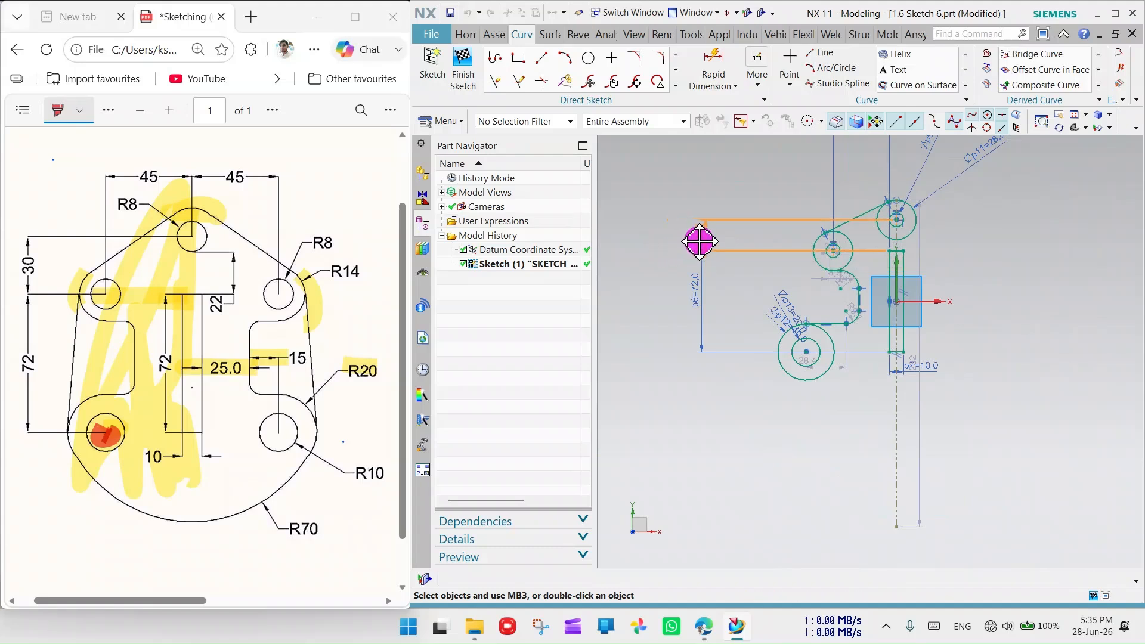
{"action": "left_click_drag", "start_coordinate": [699, 242], "coordinate": [686, 242]}
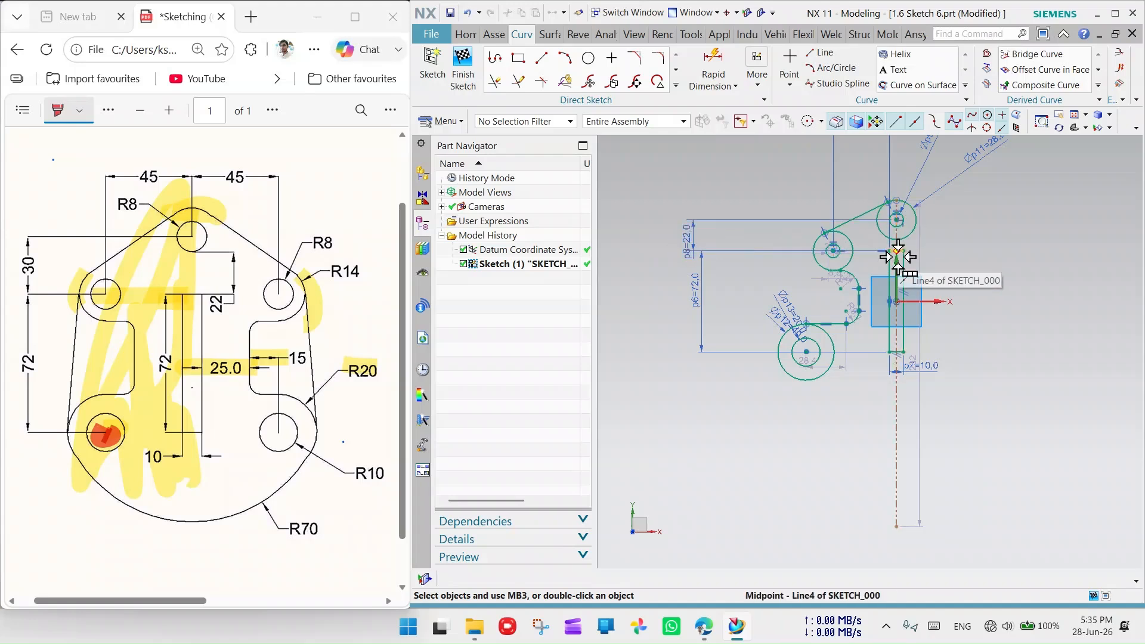
{"action": "double_click", "coordinate": [694, 238]}
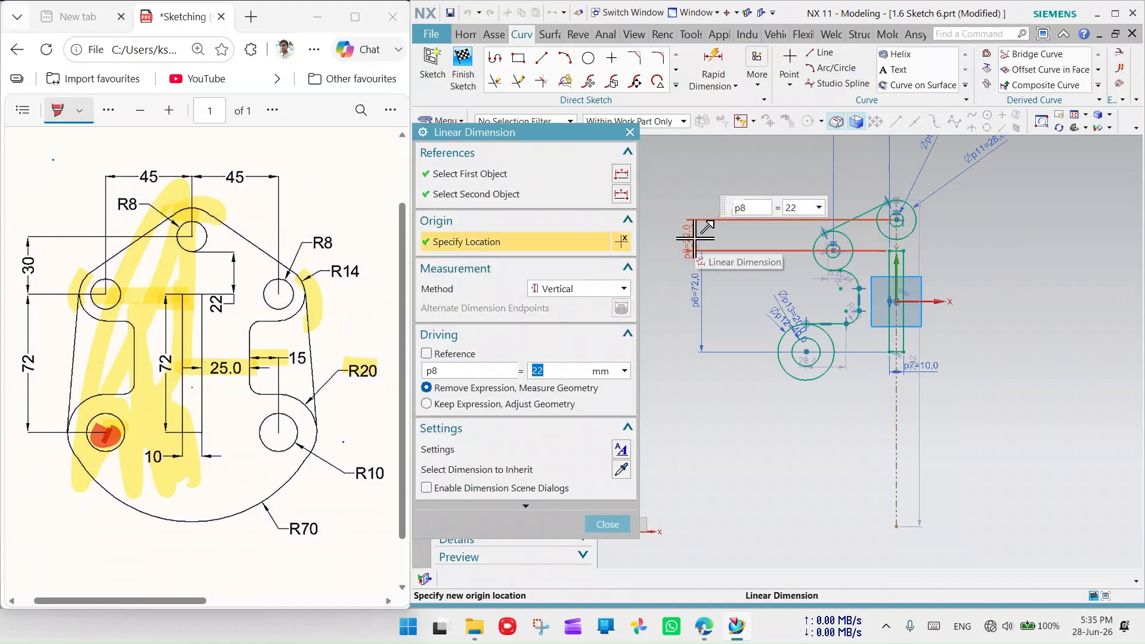
{"action": "type", "text": "30"}
{"action": "key", "text": "Return"}
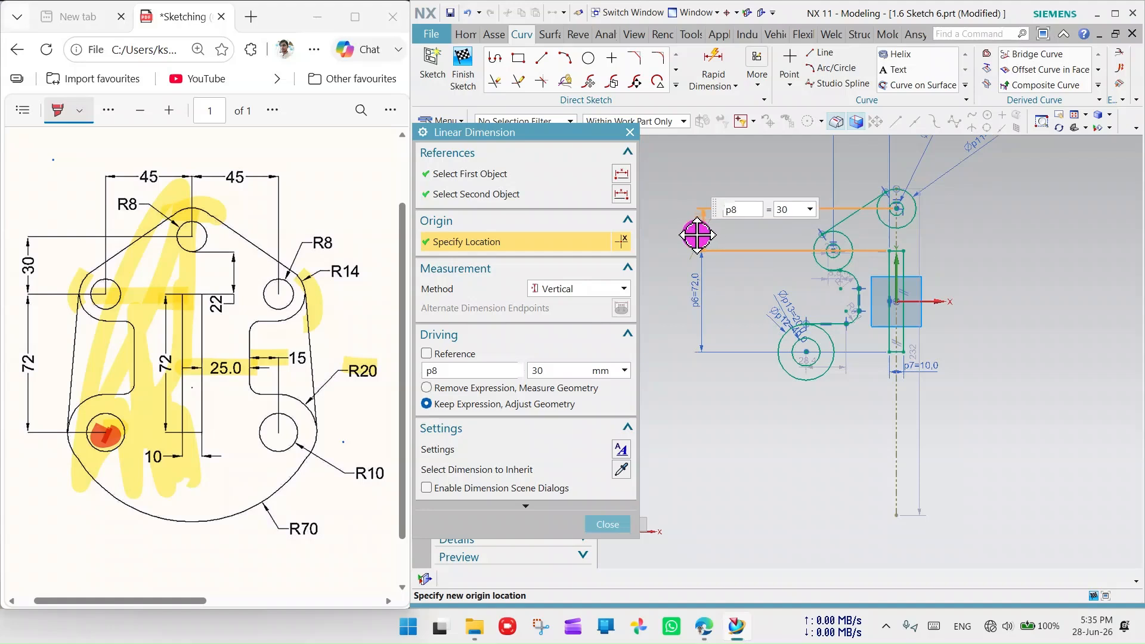
{"action": "left_click", "coordinate": [692, 234]}
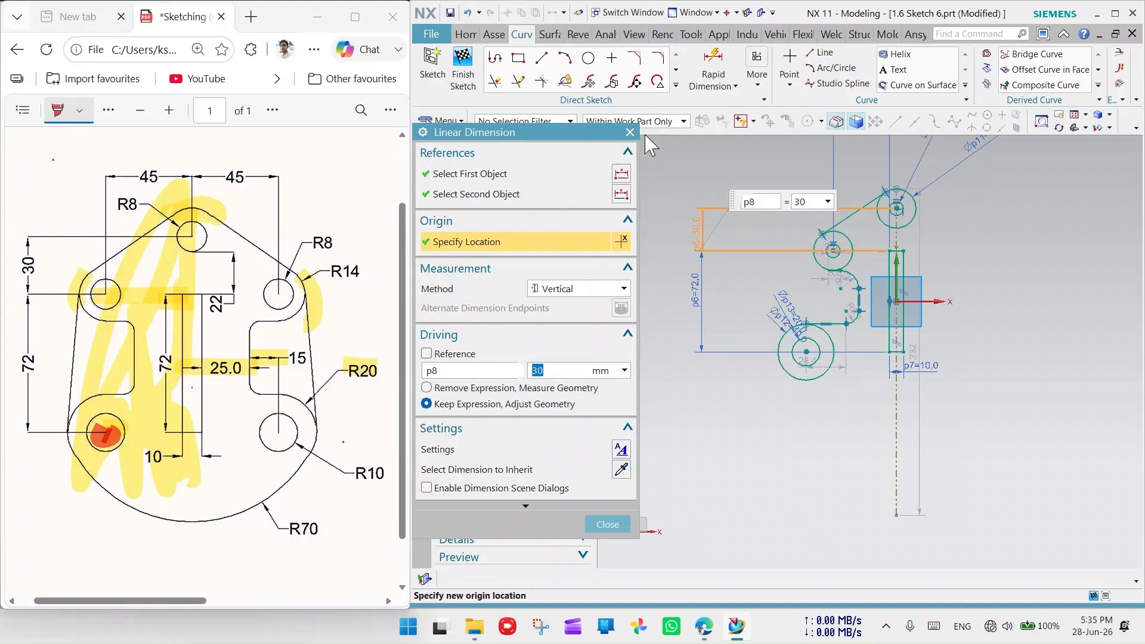
{"action": "left_click", "coordinate": [630, 131]}
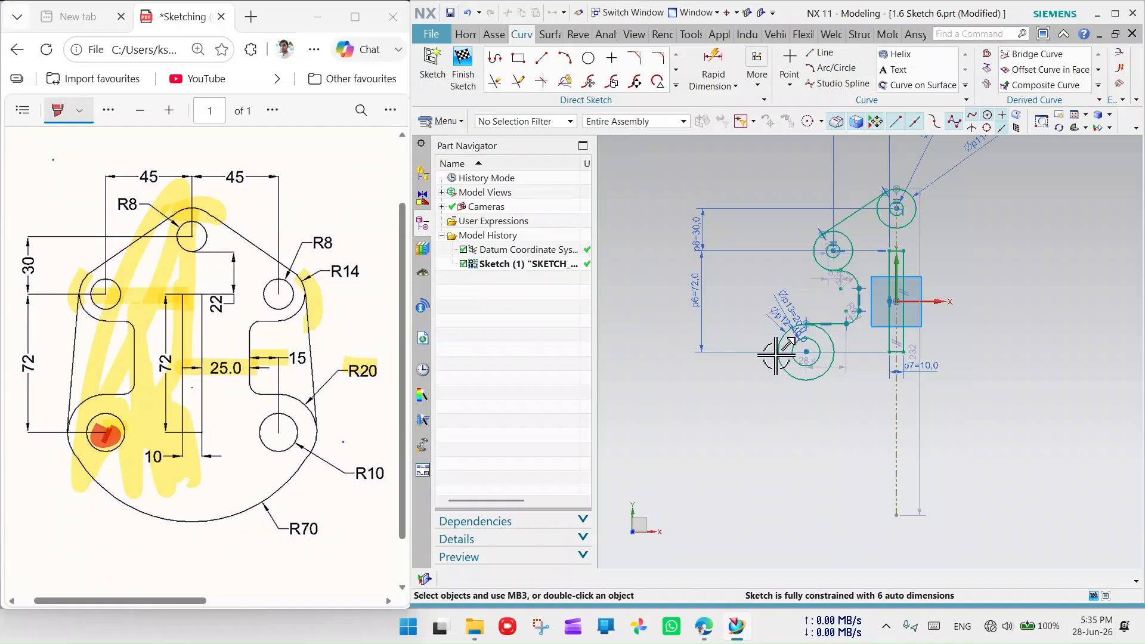
{"action": "scroll", "coordinate": [775, 356], "scroll_direction": "up", "scroll_amount": 6}
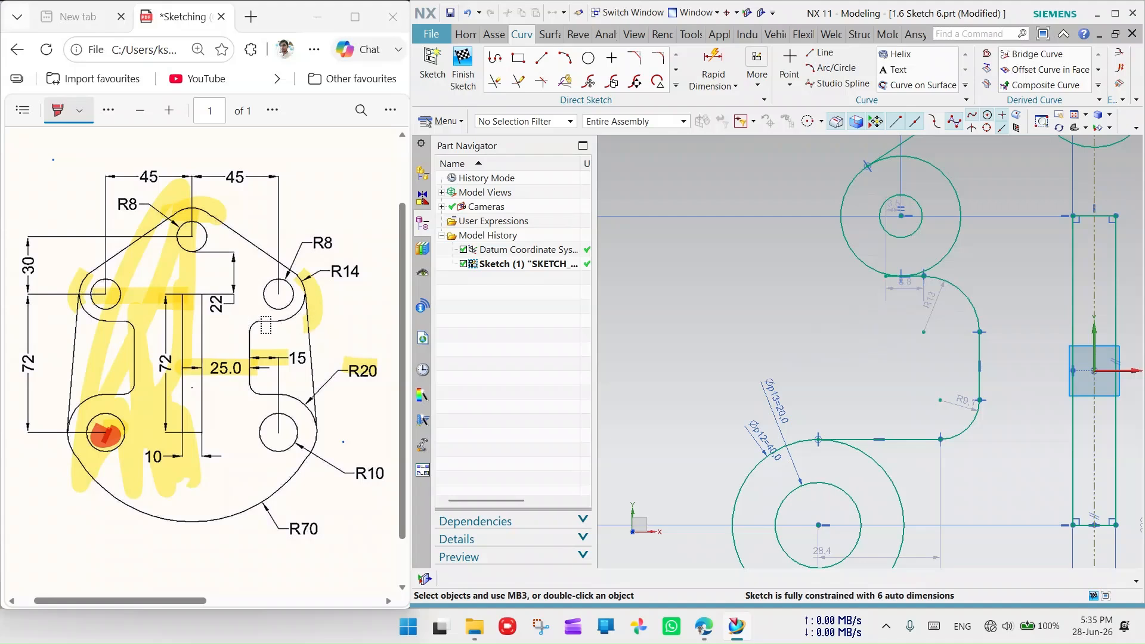
- Mark the lower-left fillet on the reference drawing in red
{"action": "left_click", "coordinate": [257, 323]}
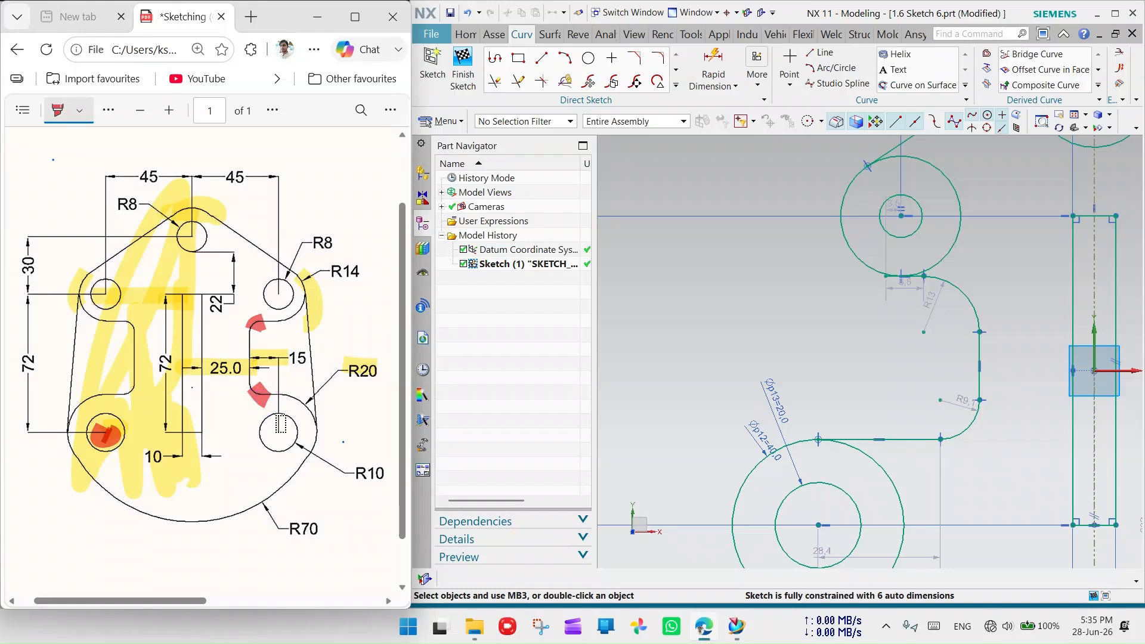
{"action": "left_click_drag", "start_coordinate": [125, 394], "coordinate": [103, 405]}
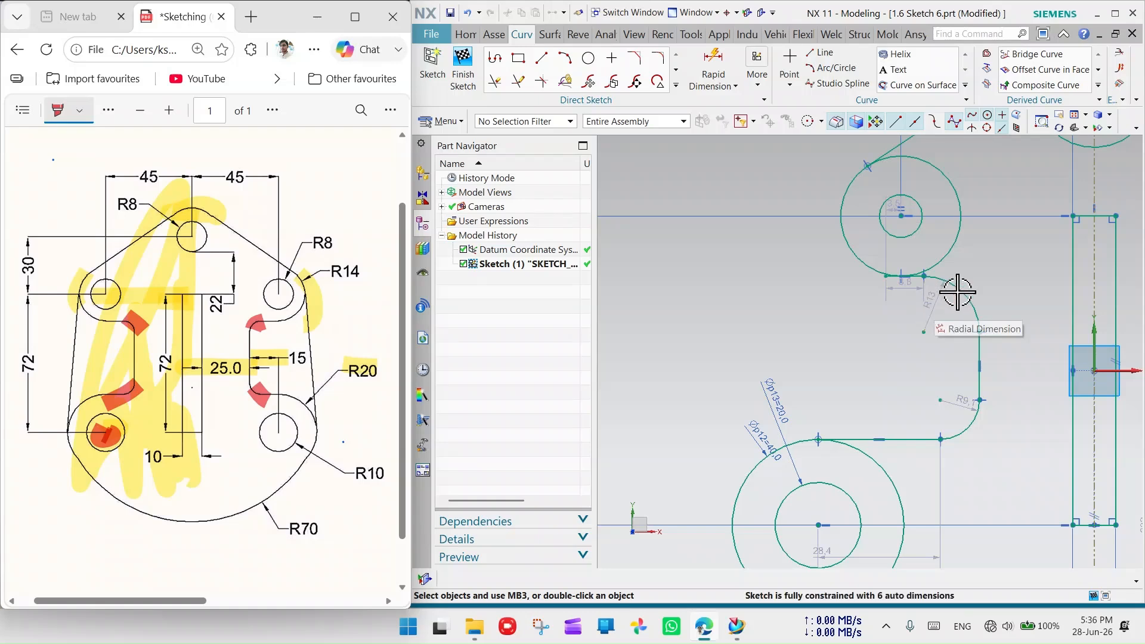
{"action": "scroll", "coordinate": [708, 276], "scroll_direction": "down", "scroll_amount": 4}
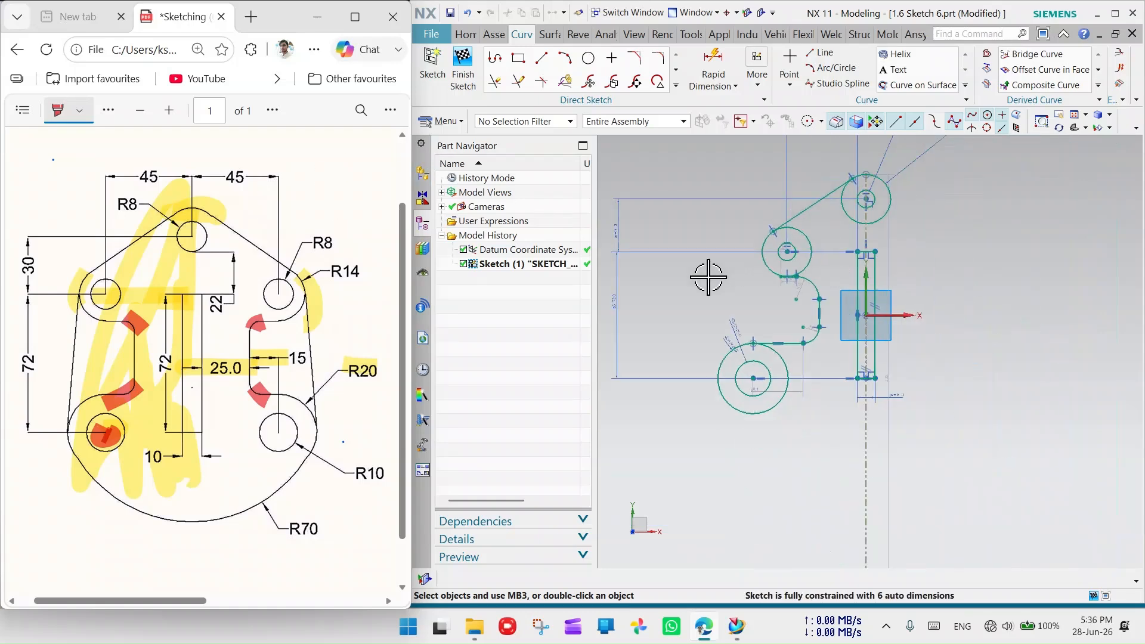
{"action": "scroll", "coordinate": [828, 327], "scroll_direction": "up", "scroll_amount": 1}
{"action": "scroll", "coordinate": [807, 256], "scroll_direction": "up", "scroll_amount": 6}
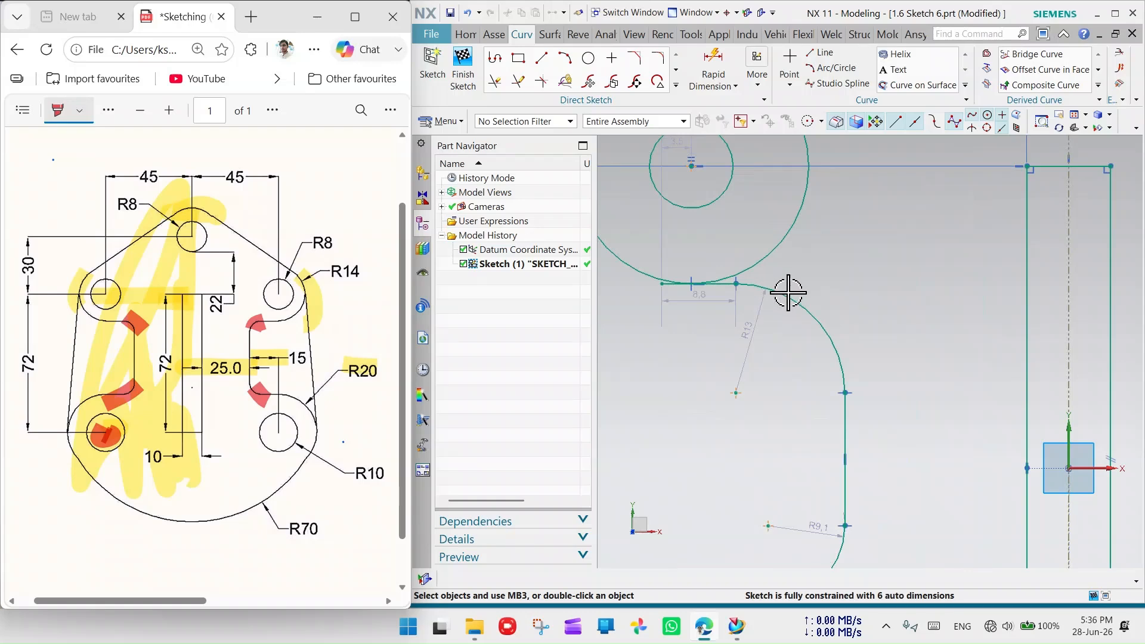
- Select both slot fillet arcs, Arc5 and the lower fillet, to make their radii equal
{"action": "left_click", "coordinate": [805, 307]}
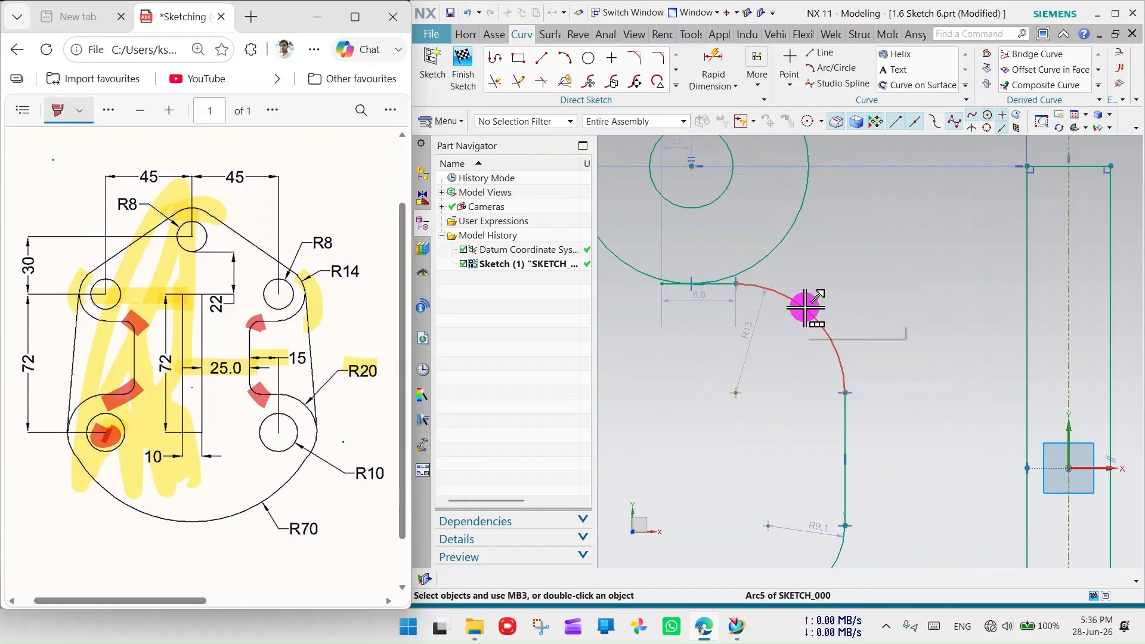
{"action": "left_click", "coordinate": [880, 316]}
{"action": "scroll", "coordinate": [864, 417], "scroll_direction": "down", "scroll_amount": 3}
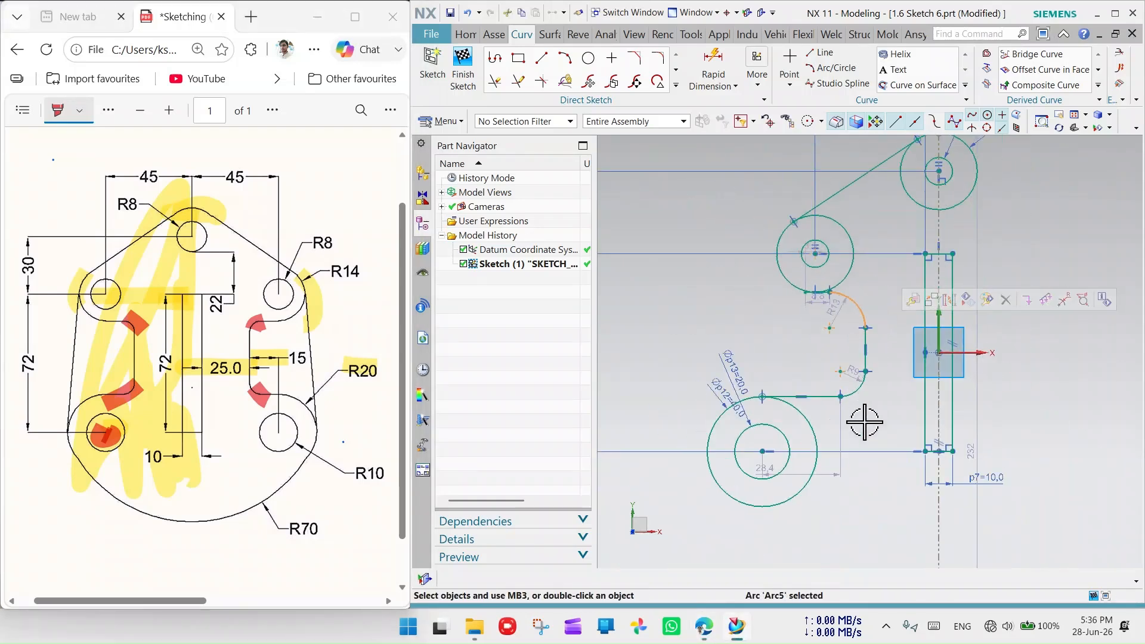
{"action": "scroll", "coordinate": [833, 335], "scroll_direction": "up", "scroll_amount": 4}
{"action": "left_click", "coordinate": [825, 305]}
{"action": "scroll", "coordinate": [836, 338], "scroll_direction": "down", "scroll_amount": 2}
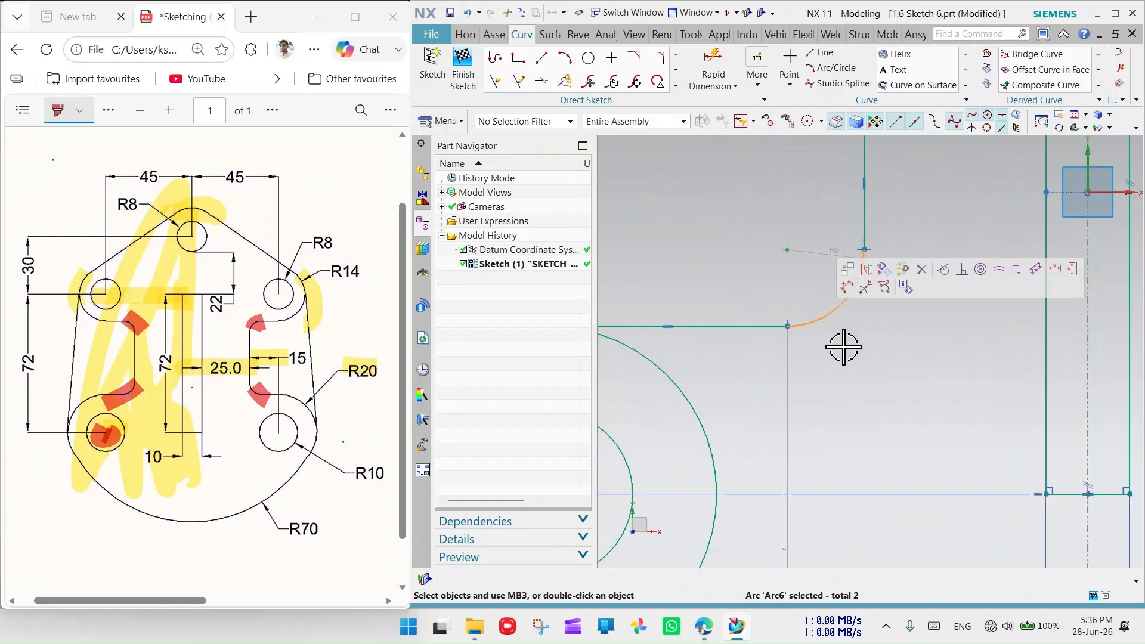
{"action": "scroll", "coordinate": [810, 337], "scroll_direction": "down", "scroll_amount": 3}
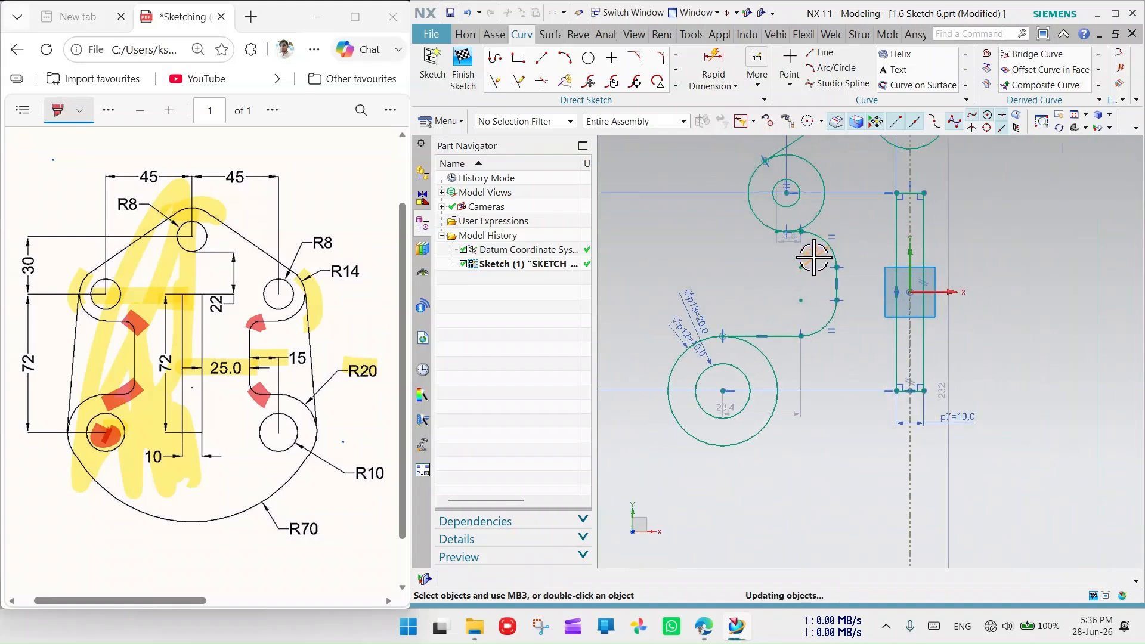
- Change the p14 slot fillet radius dimension to 3 mm
{"action": "double_click", "coordinate": [814, 257]}
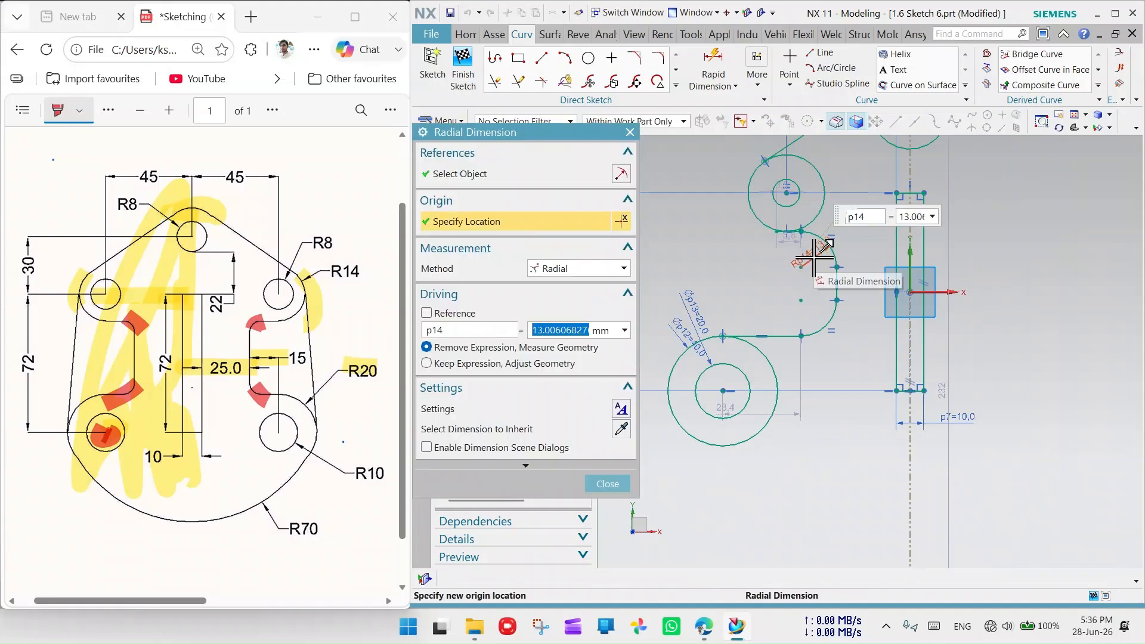
{"action": "type", "text": "3"}
{"action": "key", "text": "Return"}
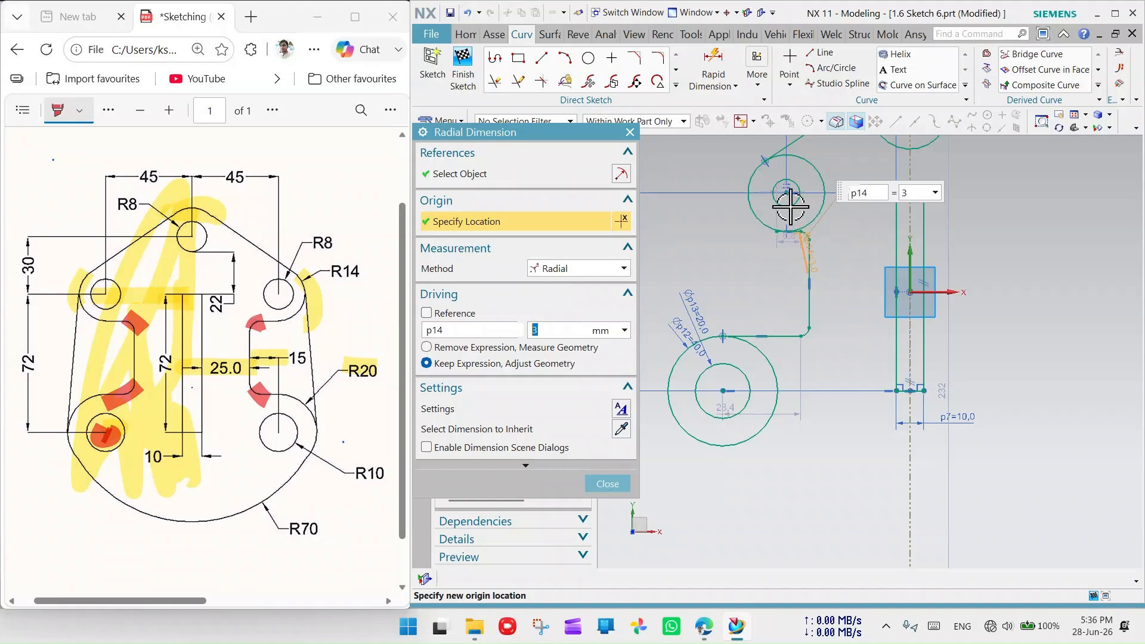
{"action": "left_click", "coordinate": [630, 132]}
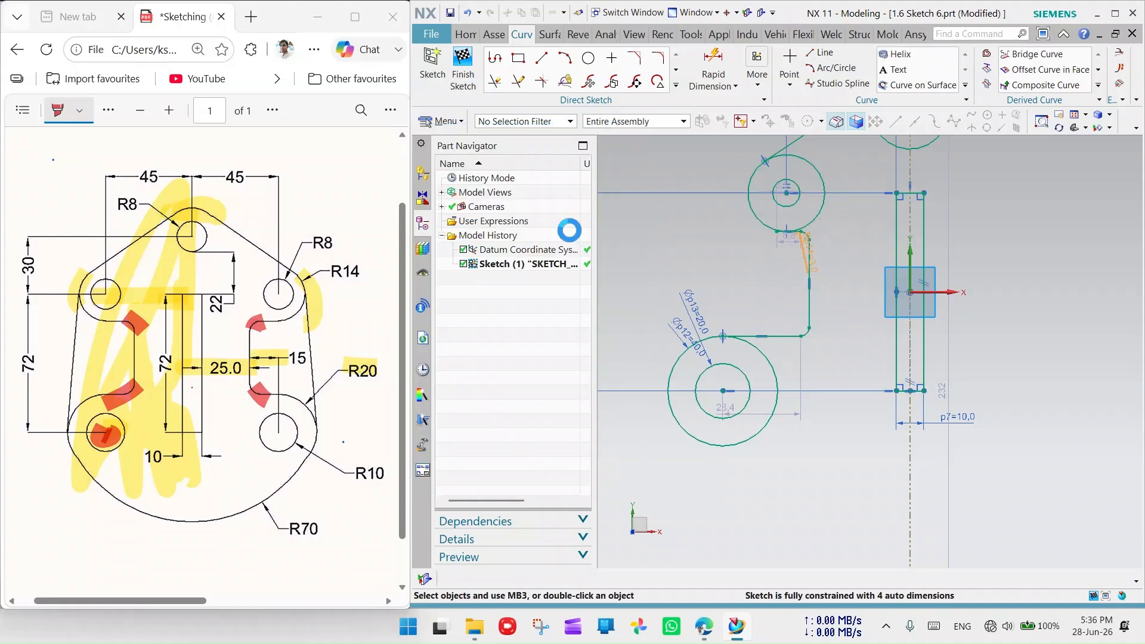
{"action": "left_click", "coordinate": [809, 300]}
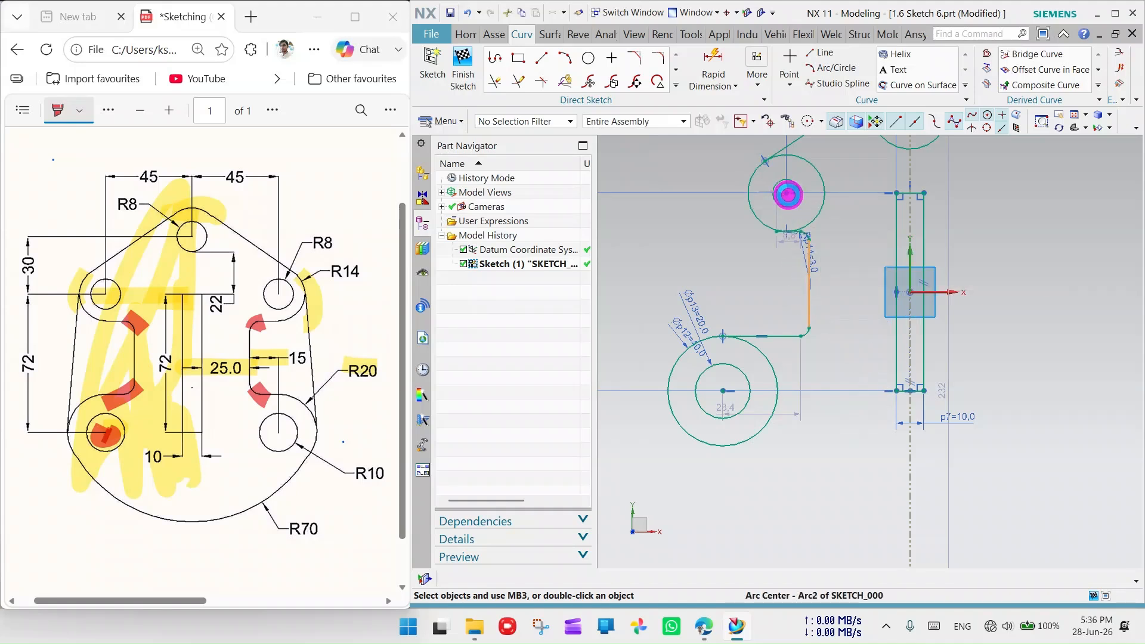
- Add horizontal dimension p15=15 from the line into the R3 fillet to the upper-left boss centre
{"action": "left_click", "coordinate": [788, 195]}
{"action": "left_click", "coordinate": [806, 306]}
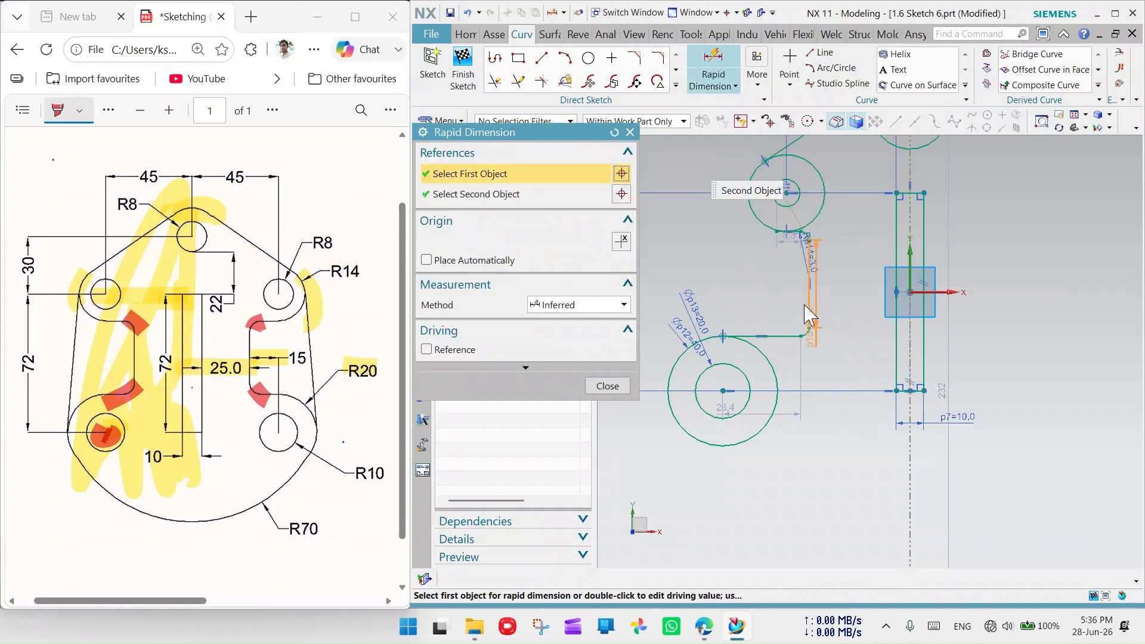
{"action": "left_click", "coordinate": [782, 195]}
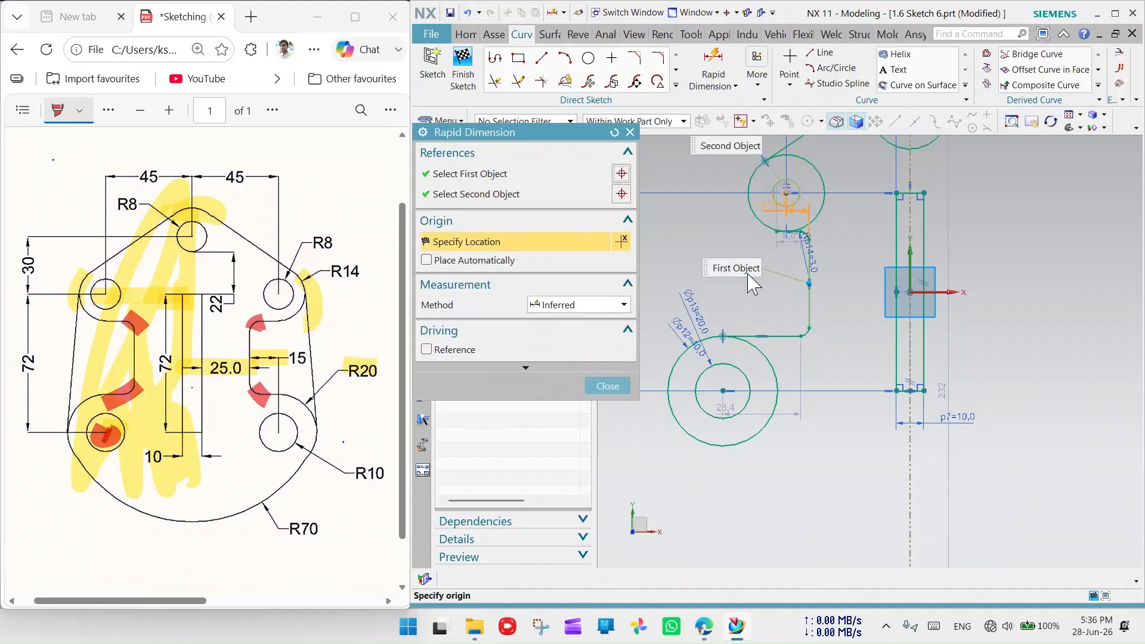
{"action": "left_click", "coordinate": [730, 239]}
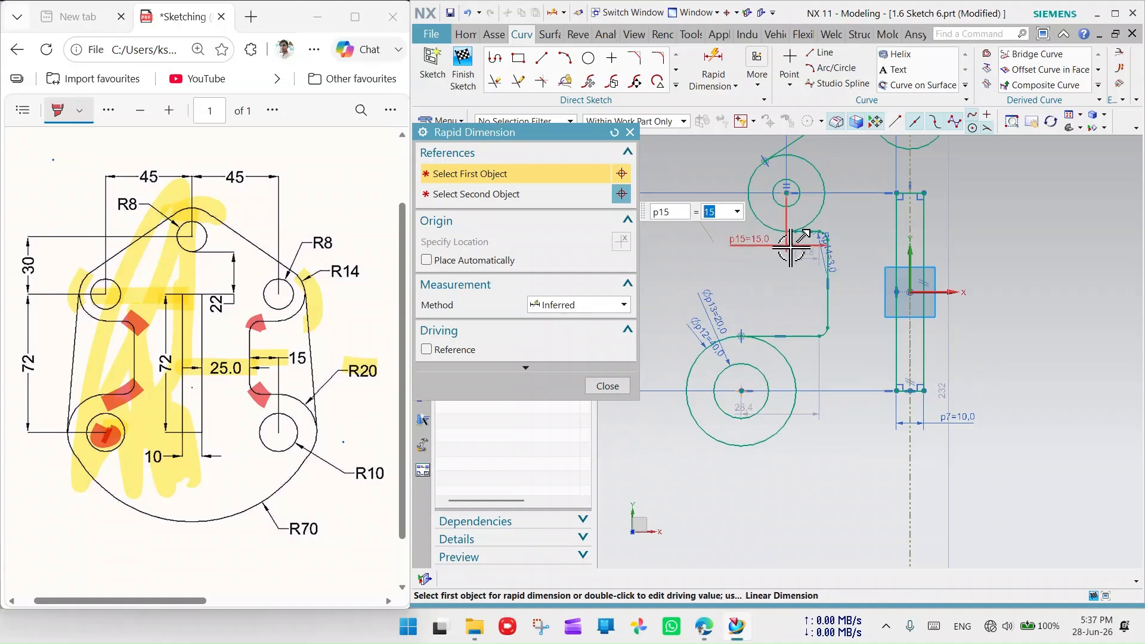
{"action": "left_click_drag", "start_coordinate": [771, 250], "coordinate": [748, 263]}
{"action": "scroll", "coordinate": [813, 251], "scroll_direction": "up", "scroll_amount": 5}
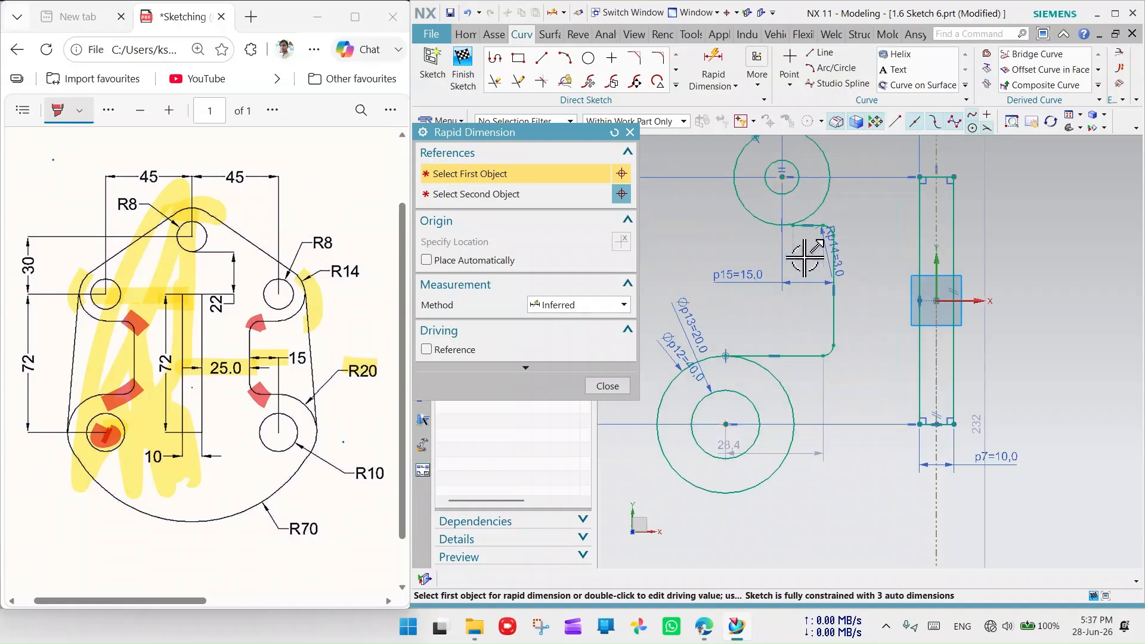
{"action": "scroll", "coordinate": [802, 186], "scroll_direction": "up", "scroll_amount": 5}
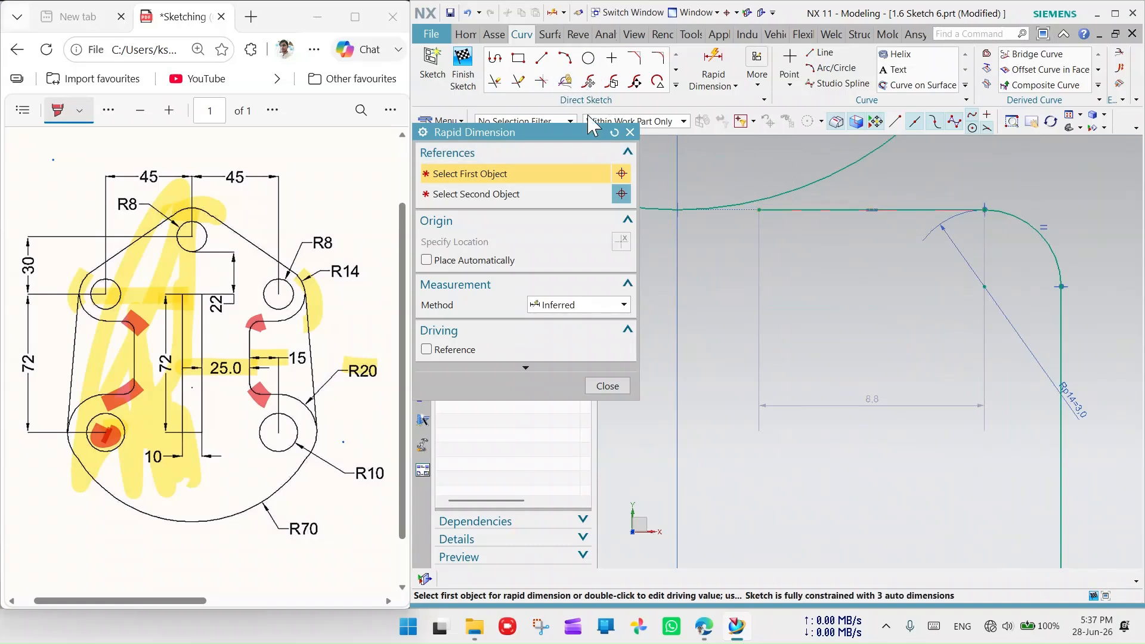
- End Rapid Dimension and start Quick Extend from the Direct Sketch toolbar
{"action": "left_click", "coordinate": [630, 132]}
{"action": "left_click", "coordinate": [518, 82]}
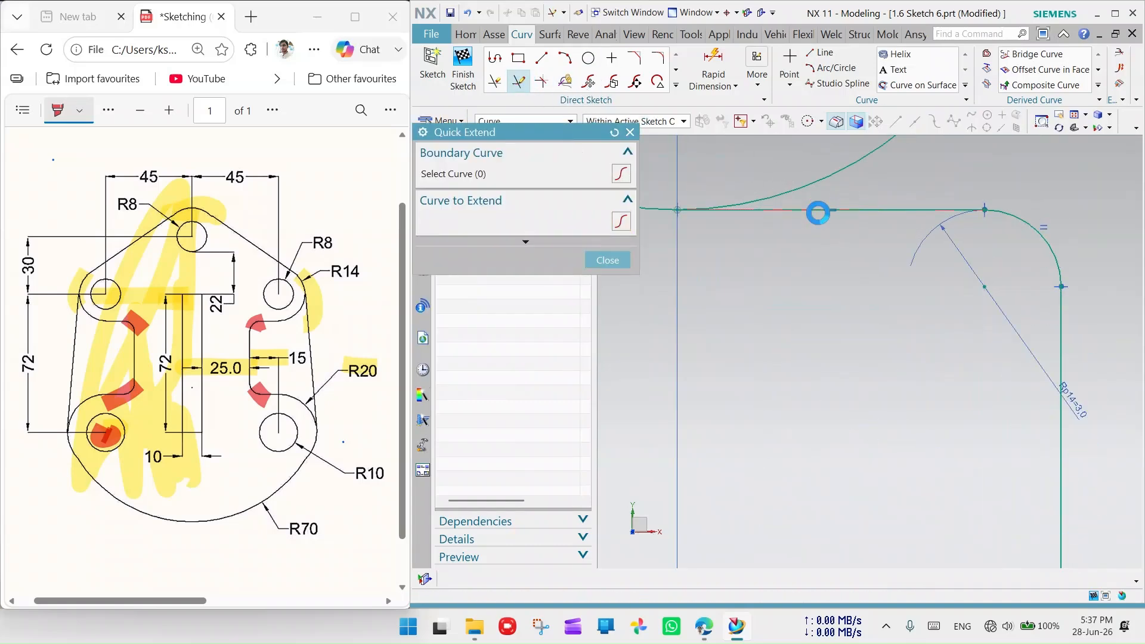
{"action": "scroll", "coordinate": [814, 239], "scroll_direction": "down", "scroll_amount": 3}
{"action": "scroll", "coordinate": [915, 404], "scroll_direction": "down", "scroll_amount": 2}
{"action": "scroll", "coordinate": [721, 276], "scroll_direction": "down", "scroll_amount": 2}
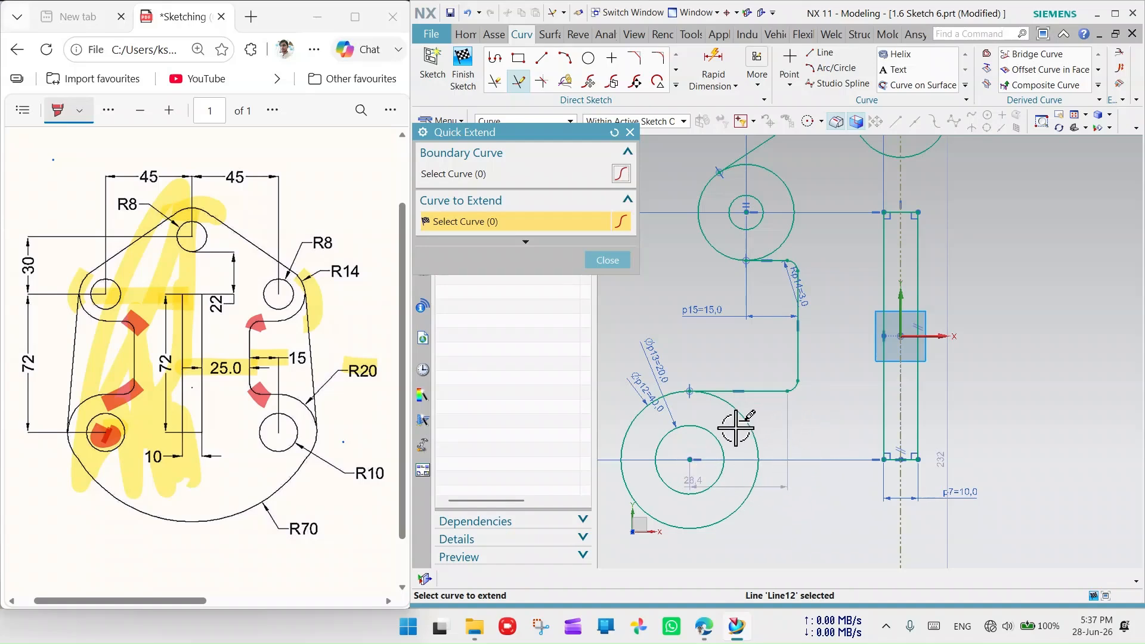
{"action": "scroll", "coordinate": [738, 427], "scroll_direction": "down", "scroll_amount": 2}
{"action": "scroll", "coordinate": [704, 465], "scroll_direction": "up", "scroll_amount": 4}
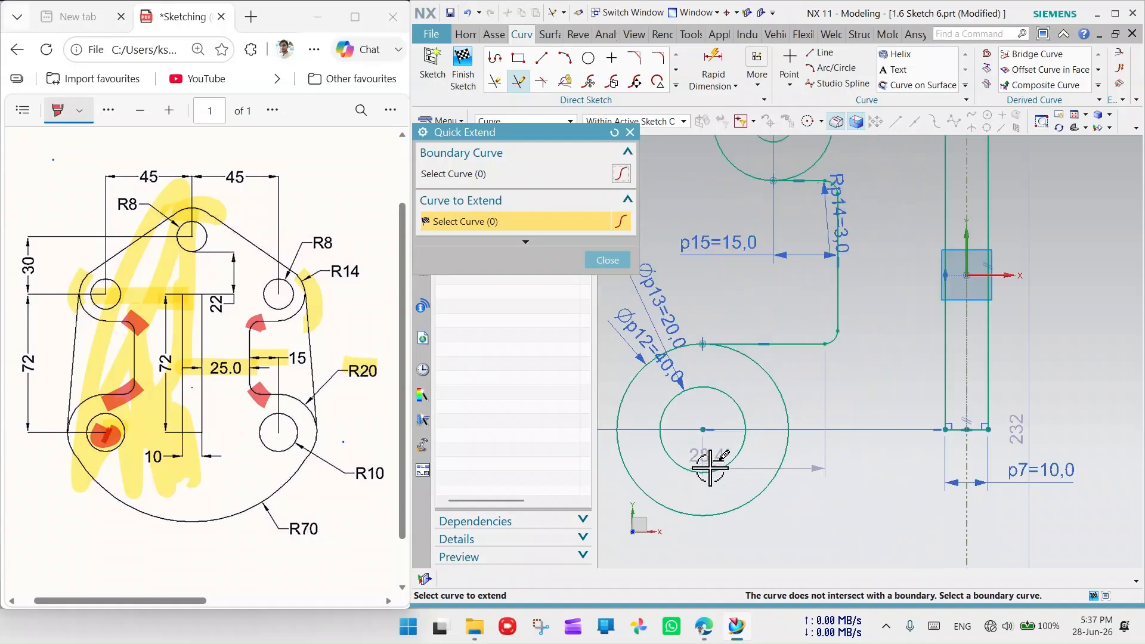
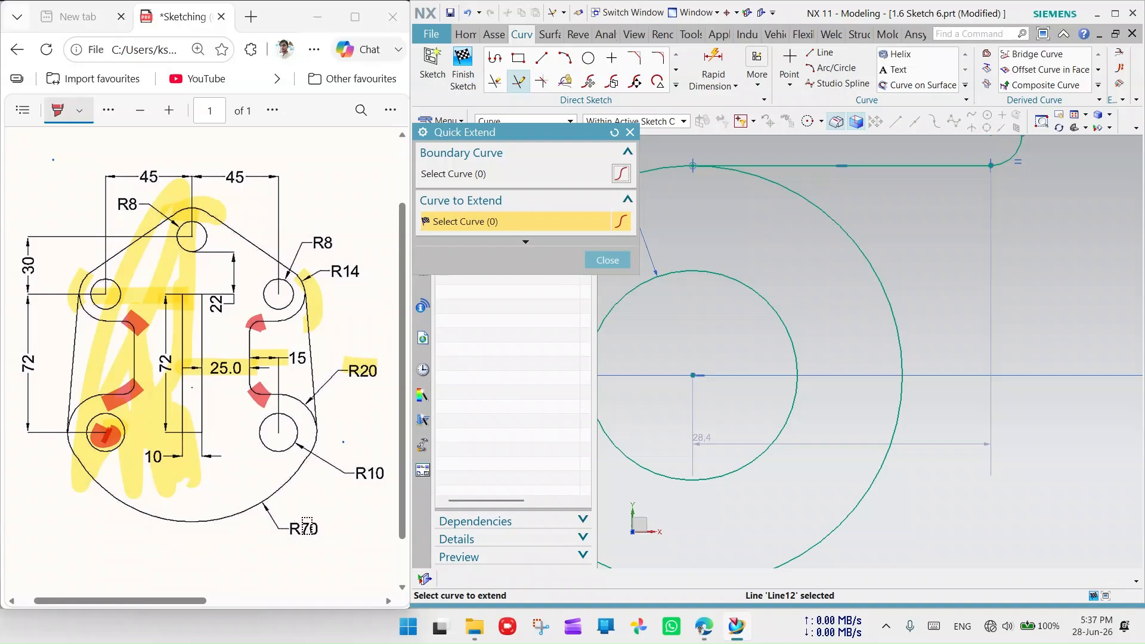
- Try Quick Extend on the rectangle's right side
{"action": "scroll", "coordinate": [723, 485], "scroll_direction": "down", "scroll_amount": 5}
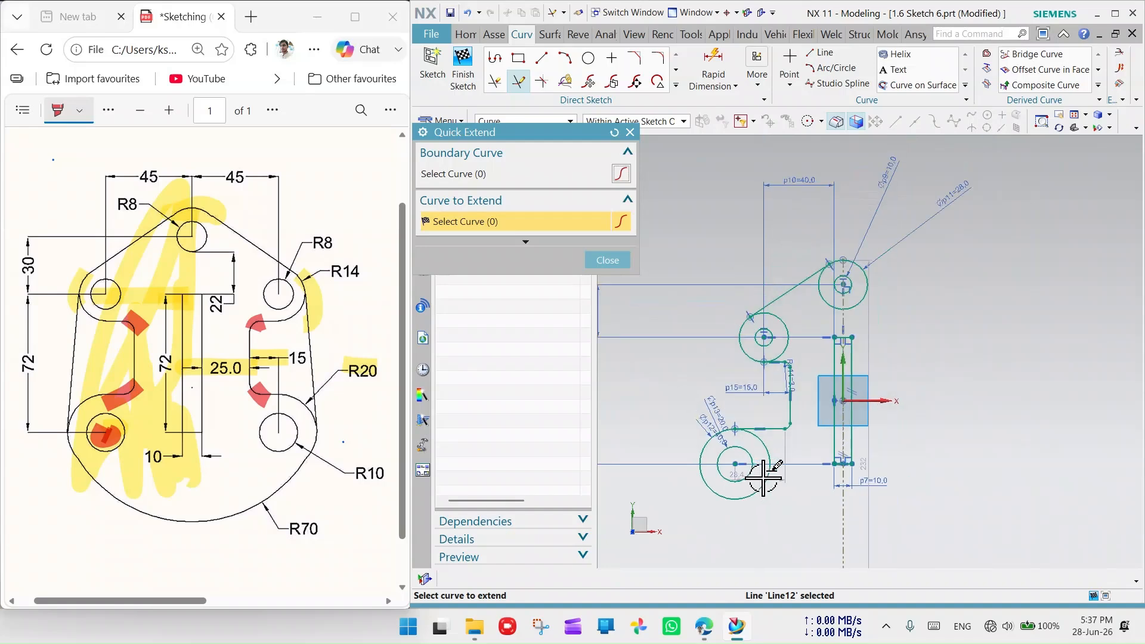
{"action": "scroll", "coordinate": [922, 423], "scroll_direction": "down", "scroll_amount": 2}
{"action": "scroll", "coordinate": [877, 514], "scroll_direction": "up", "scroll_amount": 3}
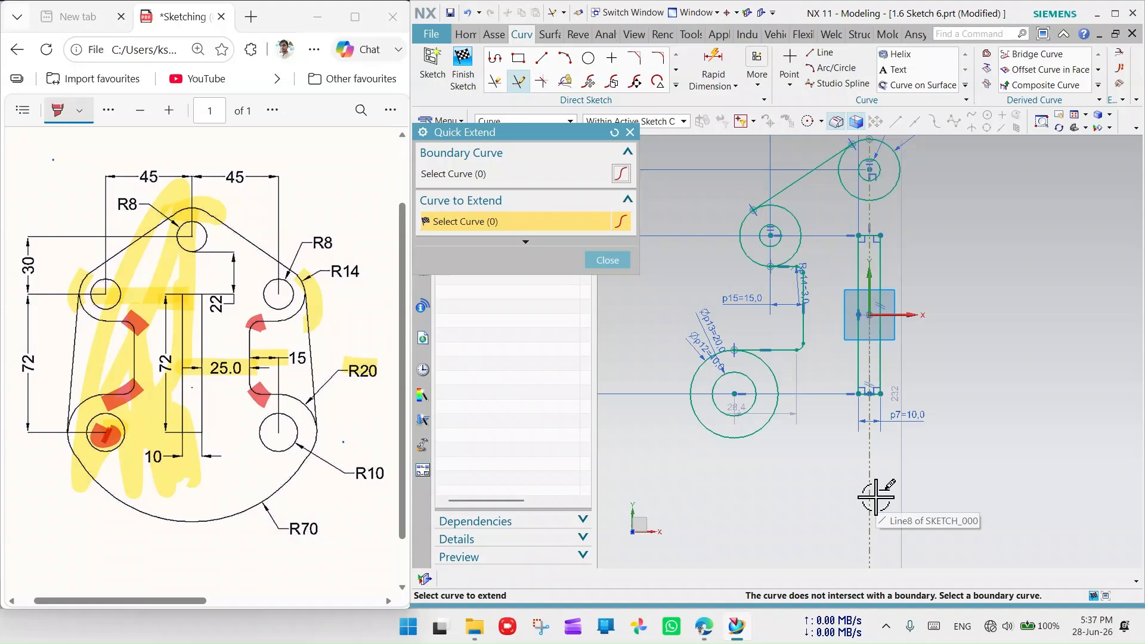
{"action": "left_click", "coordinate": [880, 353]}
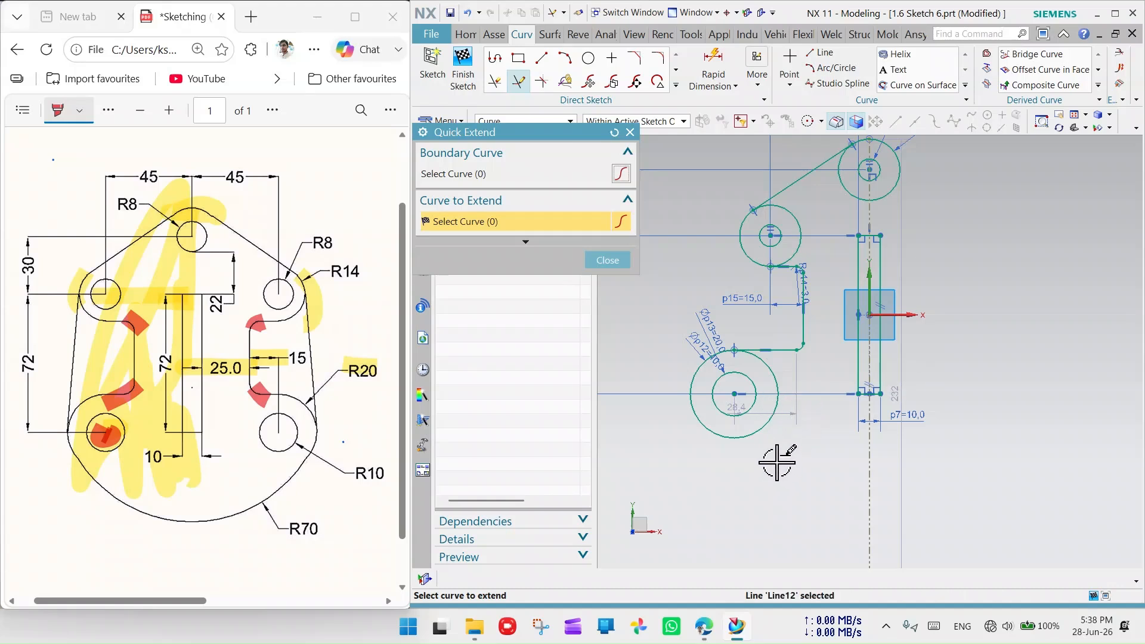
- Mark the lower-left circle as handled on the reference drawing
{"action": "left_click_drag", "start_coordinate": [114, 413], "coordinate": [98, 440]}
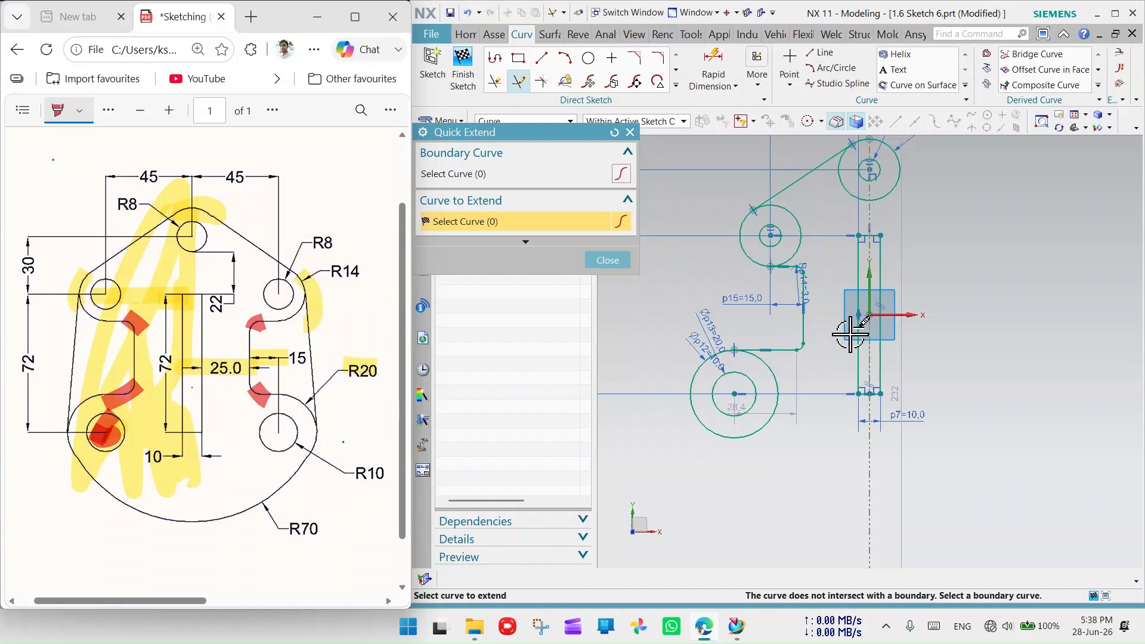
{"action": "scroll", "coordinate": [848, 335], "scroll_direction": "up", "scroll_amount": 4}
{"action": "scroll", "coordinate": [820, 359], "scroll_direction": "down", "scroll_amount": 2}
{"action": "scroll", "coordinate": [877, 314], "scroll_direction": "down", "scroll_amount": 2}
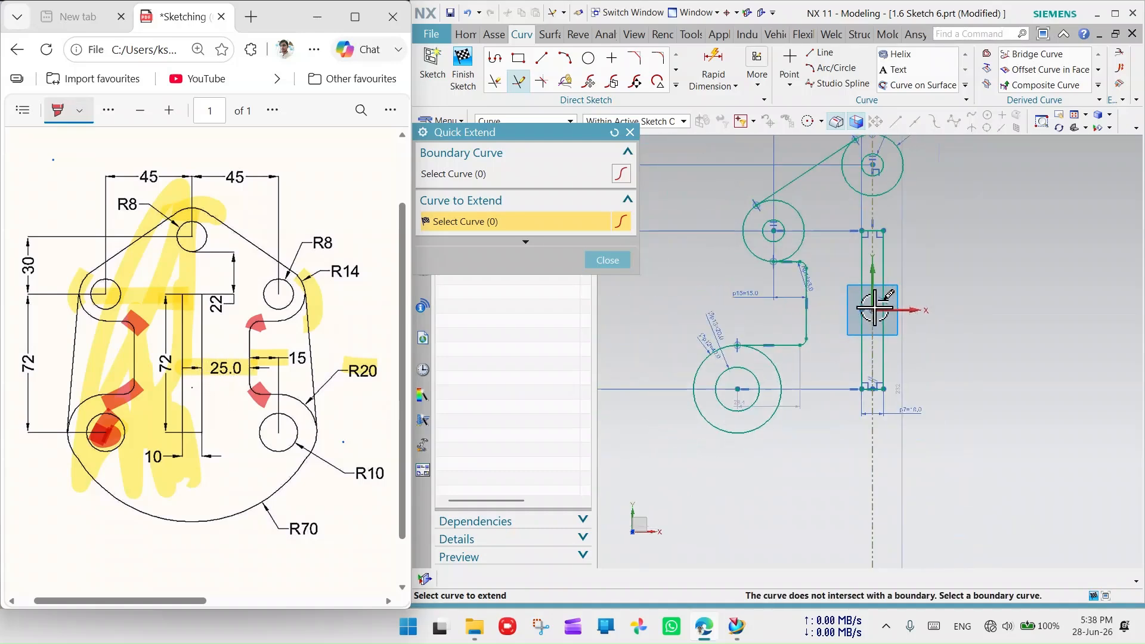
{"action": "scroll", "coordinate": [878, 250], "scroll_direction": "up", "scroll_amount": 2}
- Close Quick Extend and add a 25 mm horizontal dimension from the slot edge to the rectangle's left line
{"action": "left_click", "coordinate": [630, 132]}
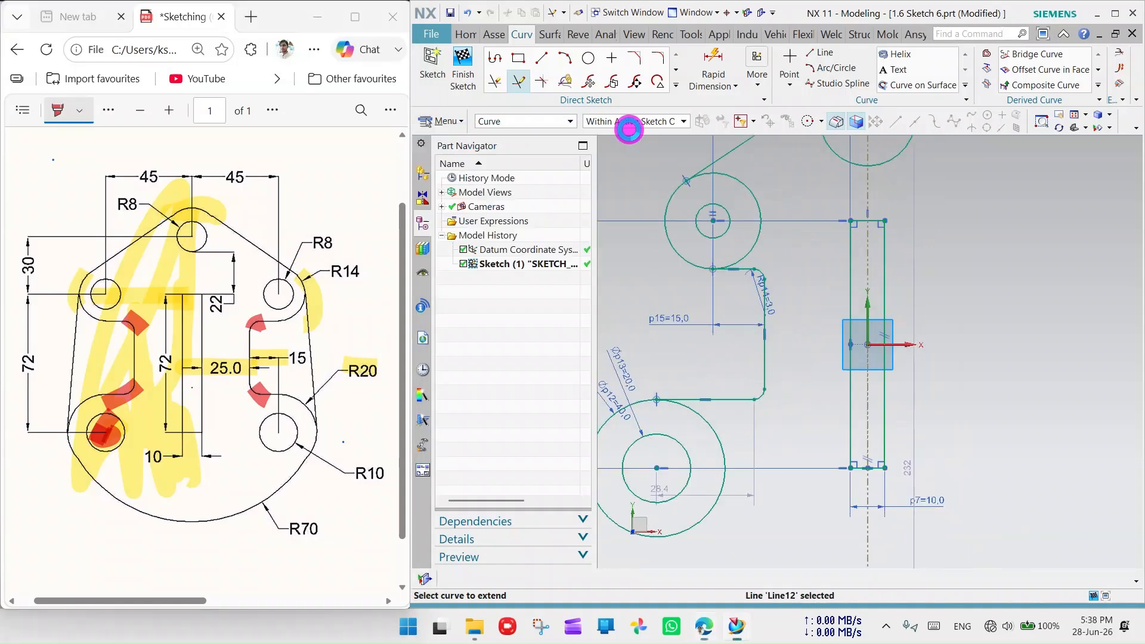
{"action": "left_click", "coordinate": [713, 62]}
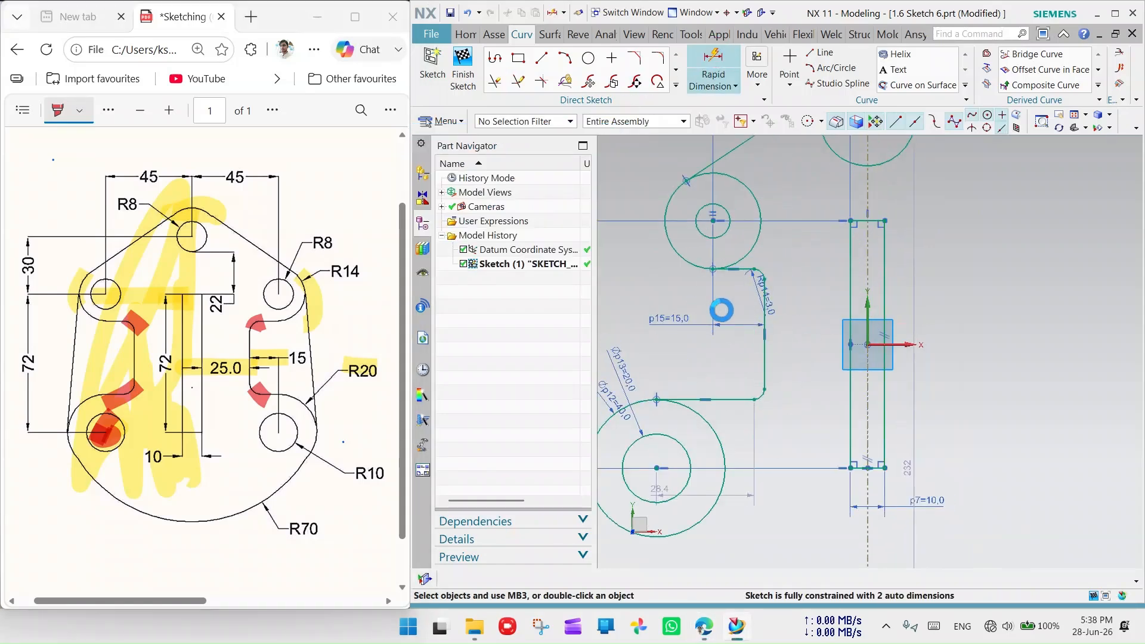
{"action": "left_click", "coordinate": [761, 362]}
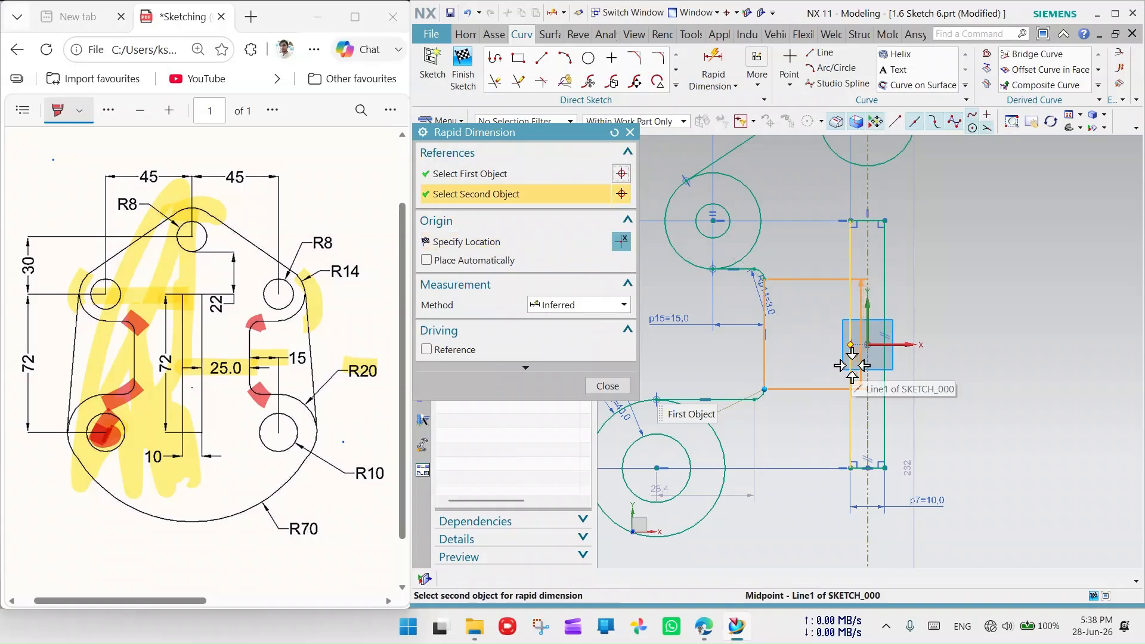
{"action": "left_click", "coordinate": [851, 366]}
{"action": "scroll", "coordinate": [796, 398], "scroll_direction": "down", "scroll_amount": 2}
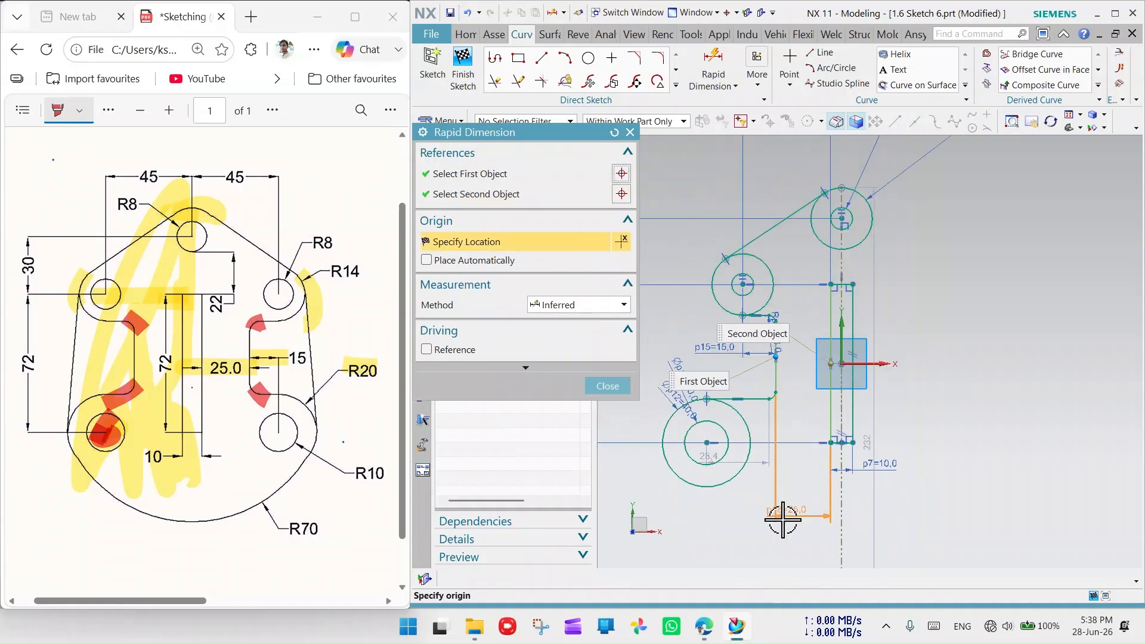
{"action": "left_click", "coordinate": [792, 501]}
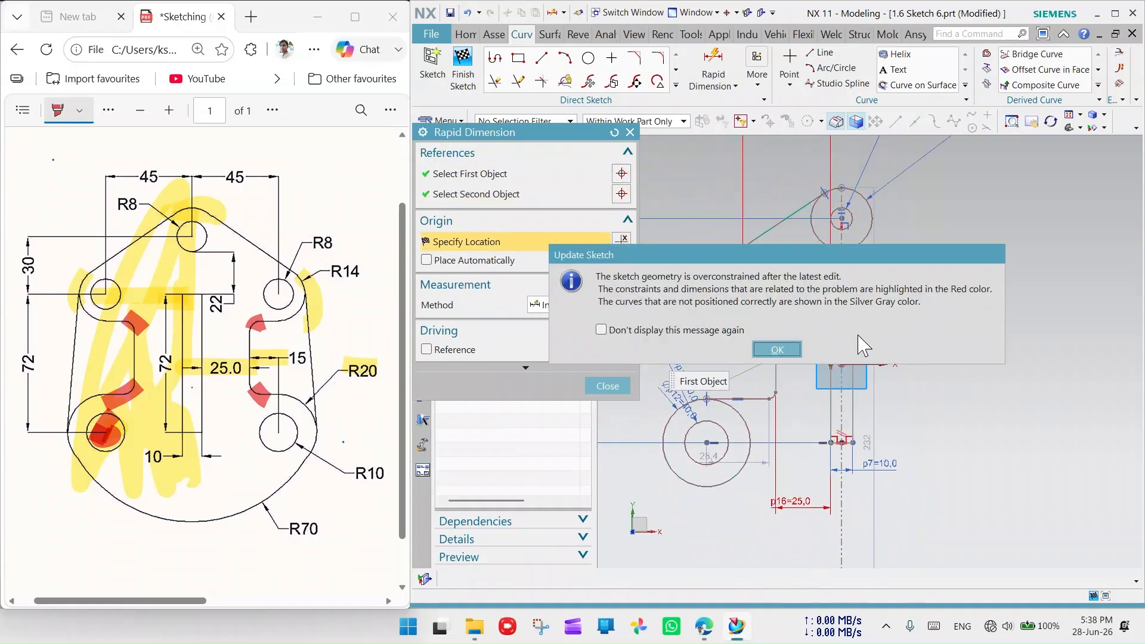
- Acknowledge the overconstraint warning and cancel the conflicting 25 dimension
{"action": "left_click", "coordinate": [789, 350]}
{"action": "key", "text": "Escape"}
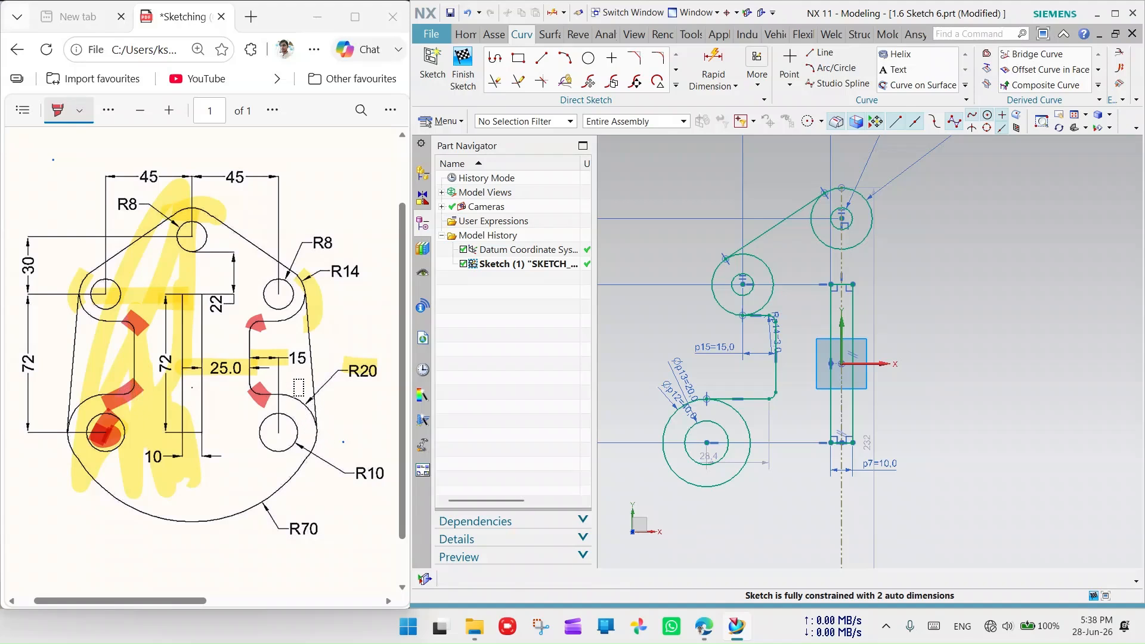
{"action": "scroll", "coordinate": [681, 376], "scroll_direction": "up", "scroll_amount": 2}
{"action": "scroll", "coordinate": [680, 377], "scroll_direction": "down", "scroll_amount": 1}
{"action": "left_click", "coordinate": [681, 376]}
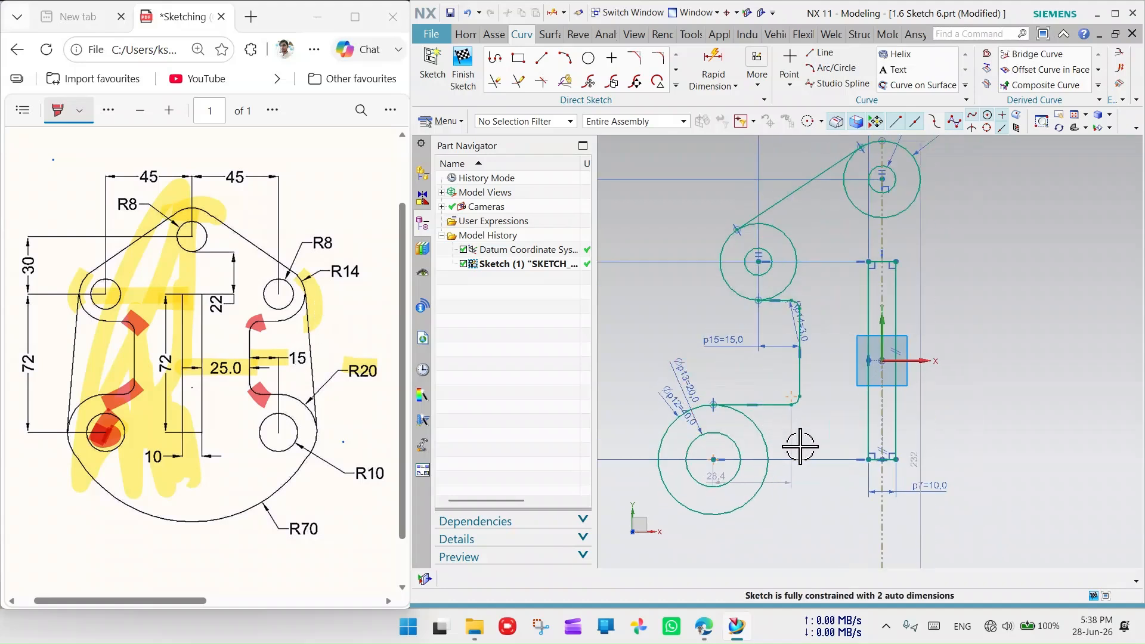
- Draw a slanted line from near the top down to the lower left
{"action": "left_click", "coordinate": [542, 58]}
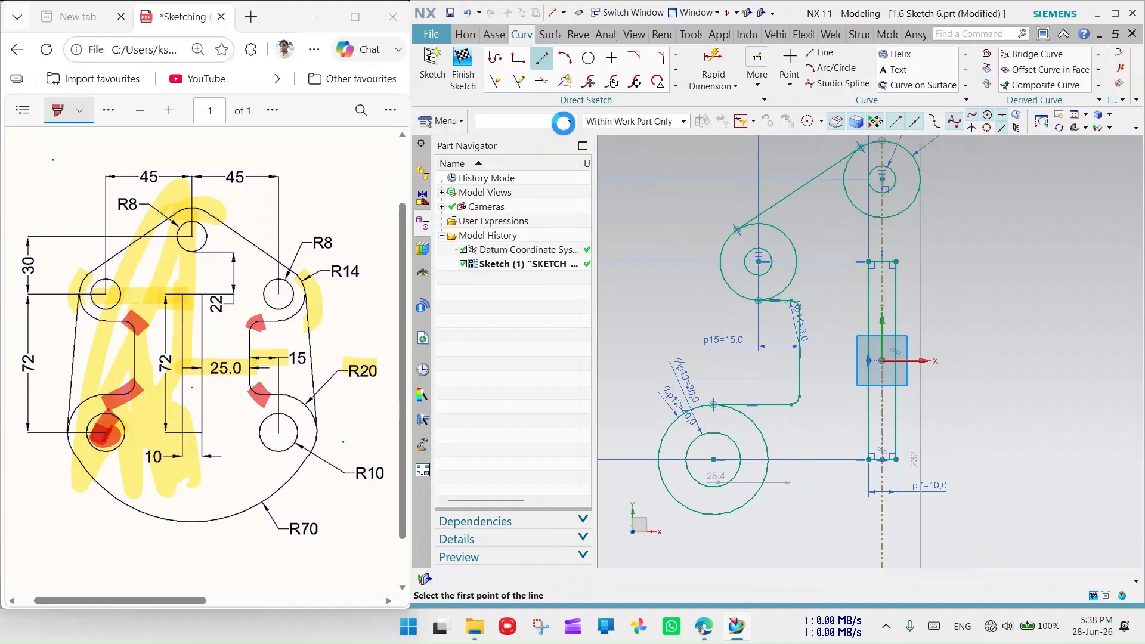
{"action": "left_click", "coordinate": [715, 210]}
{"action": "left_click", "coordinate": [626, 452]}
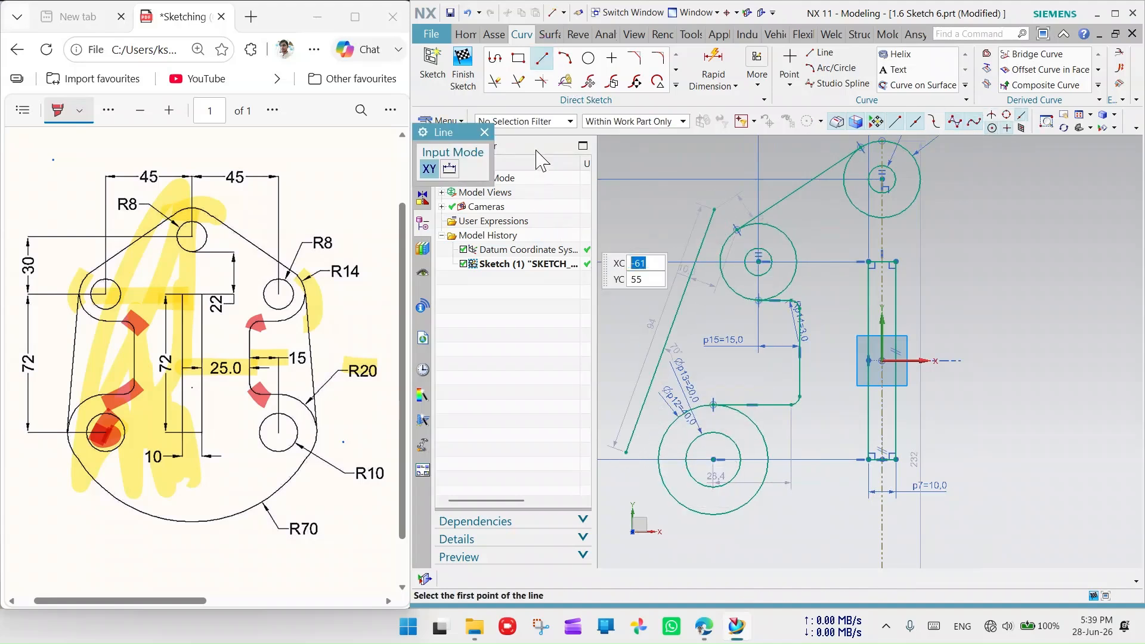
{"action": "left_click", "coordinate": [485, 132]}
- Make the slanted line tangent to the upper-left and lower-left circles
{"action": "left_click", "coordinate": [686, 287]}
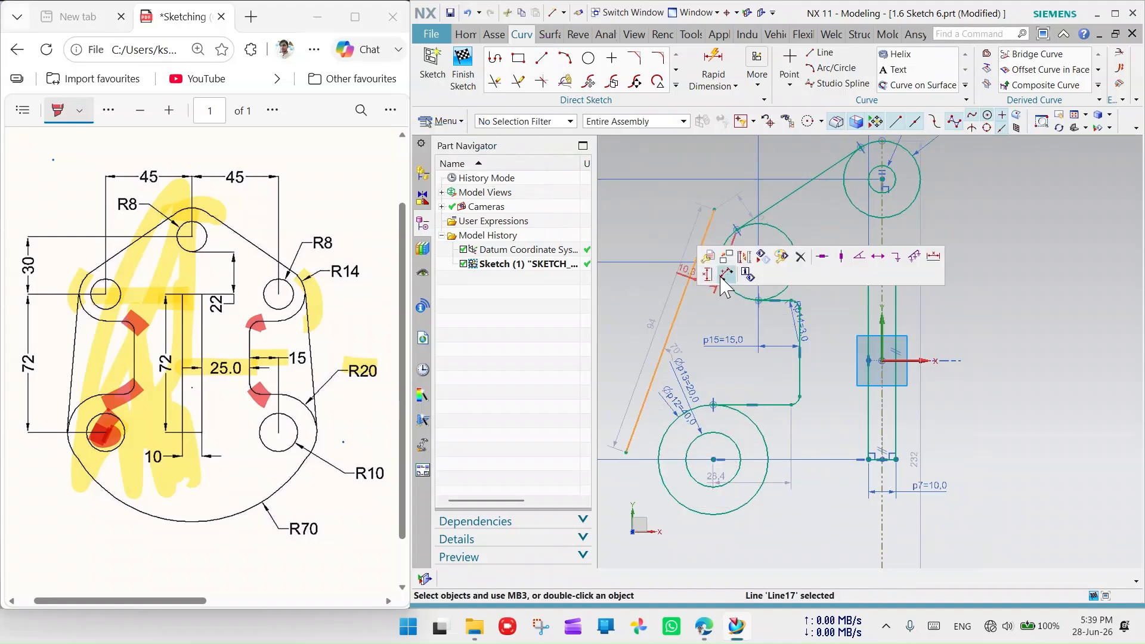
{"action": "left_click", "coordinate": [741, 296]}
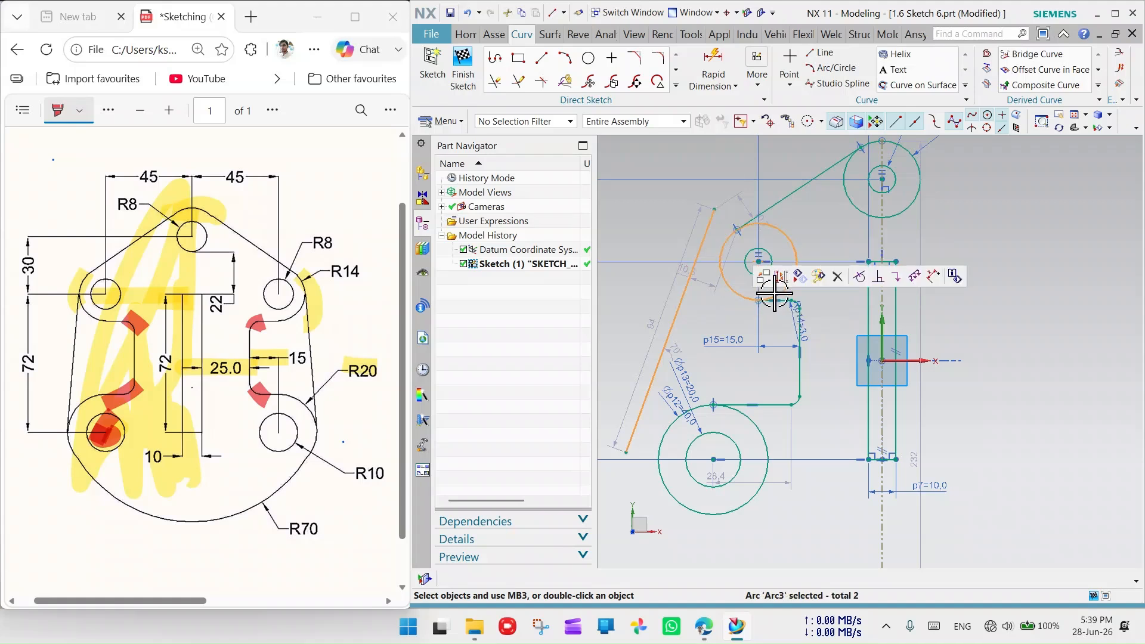
{"action": "left_click", "coordinate": [868, 274]}
{"action": "left_click", "coordinate": [690, 329]}
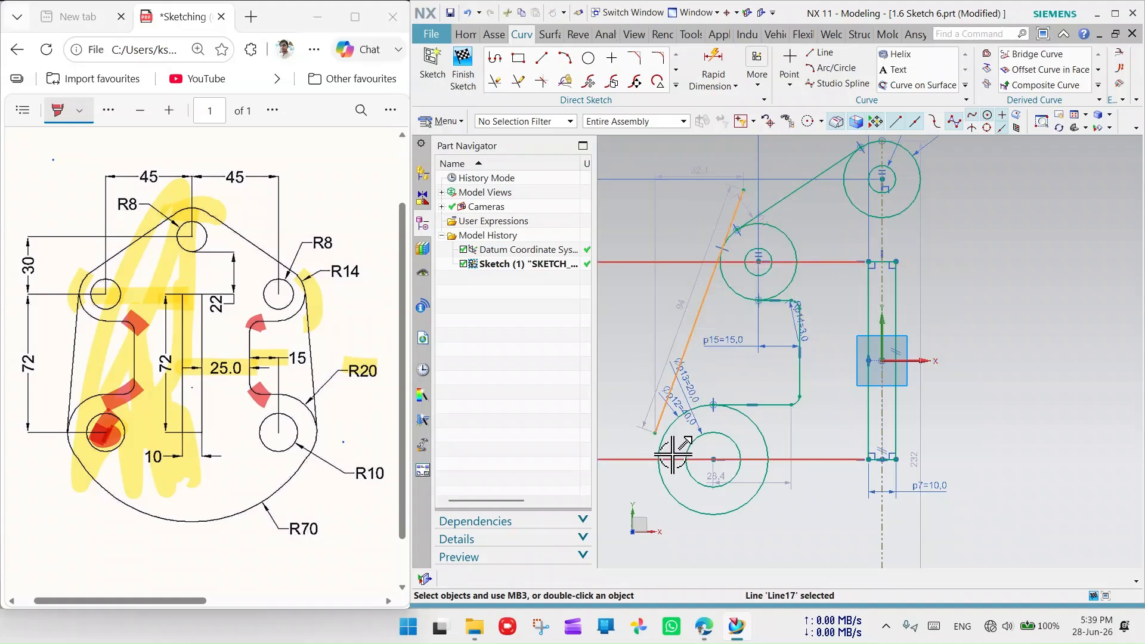
{"action": "left_click", "coordinate": [671, 426]}
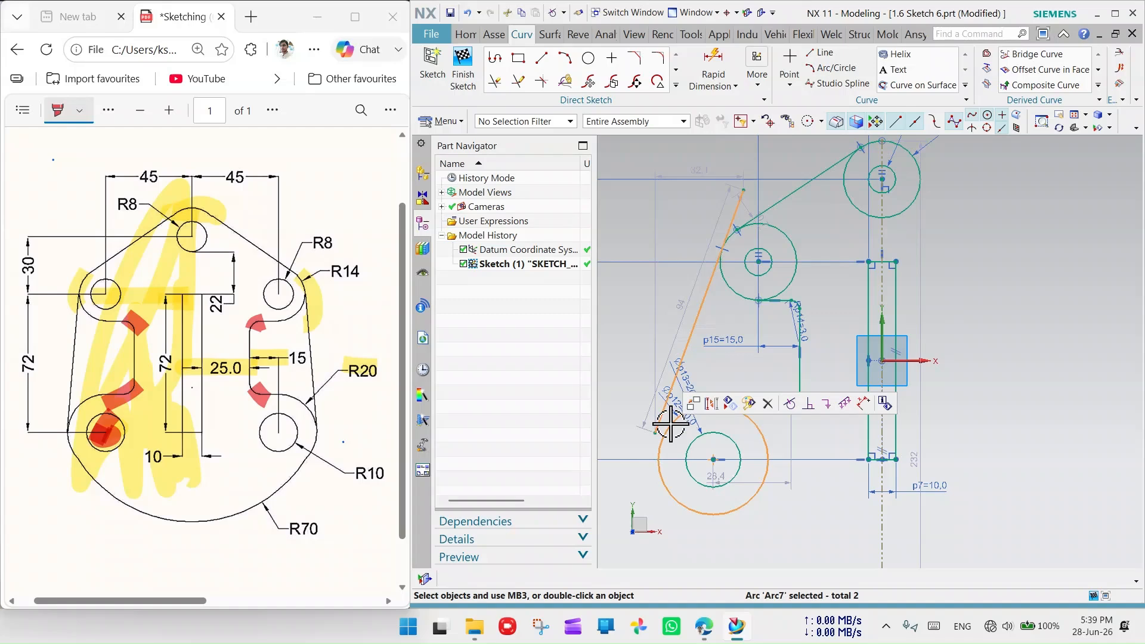
{"action": "left_click", "coordinate": [789, 404]}
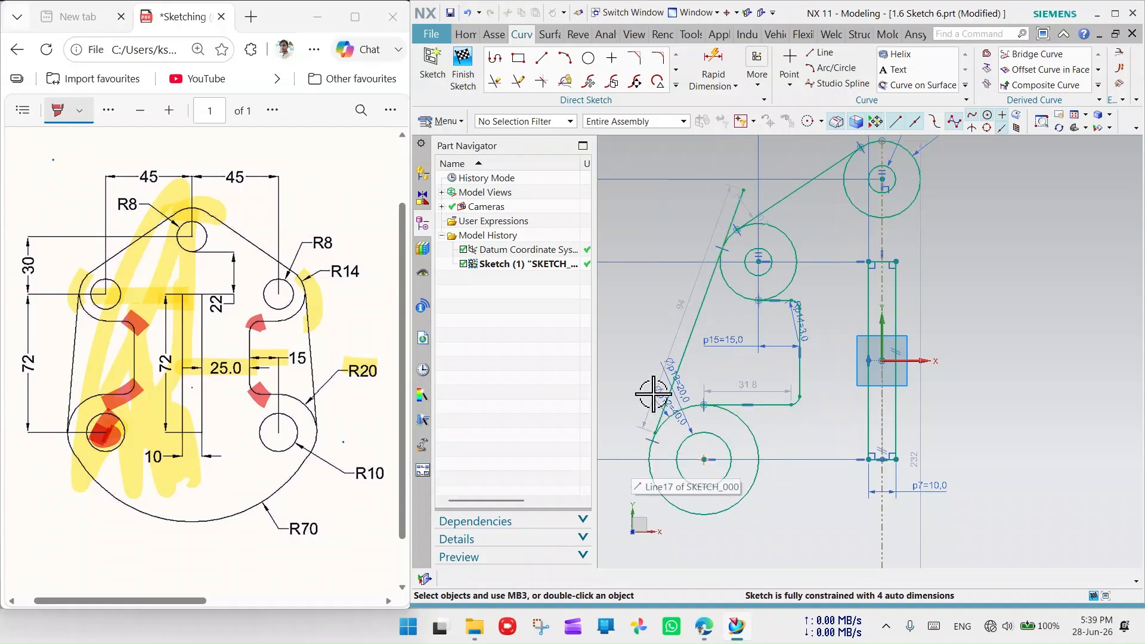
{"action": "scroll", "coordinate": [656, 406], "scroll_direction": "up", "scroll_amount": 2}
{"action": "scroll", "coordinate": [657, 434], "scroll_direction": "up", "scroll_amount": 5}
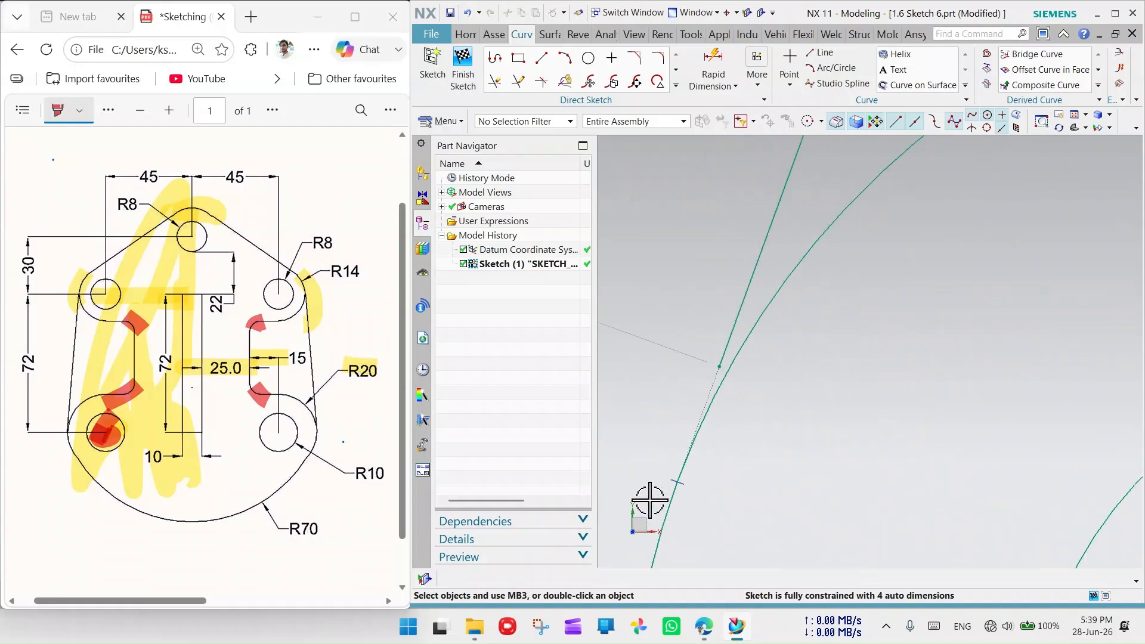
{"action": "mouse_move", "coordinate": [729, 353]}
{"action": "middle_mouse_down"}
{"action": "mouse_move", "coordinate": [692, 486]}
{"action": "mouse_move", "coordinate": [744, 345]}
{"action": "middle_mouse_up"}
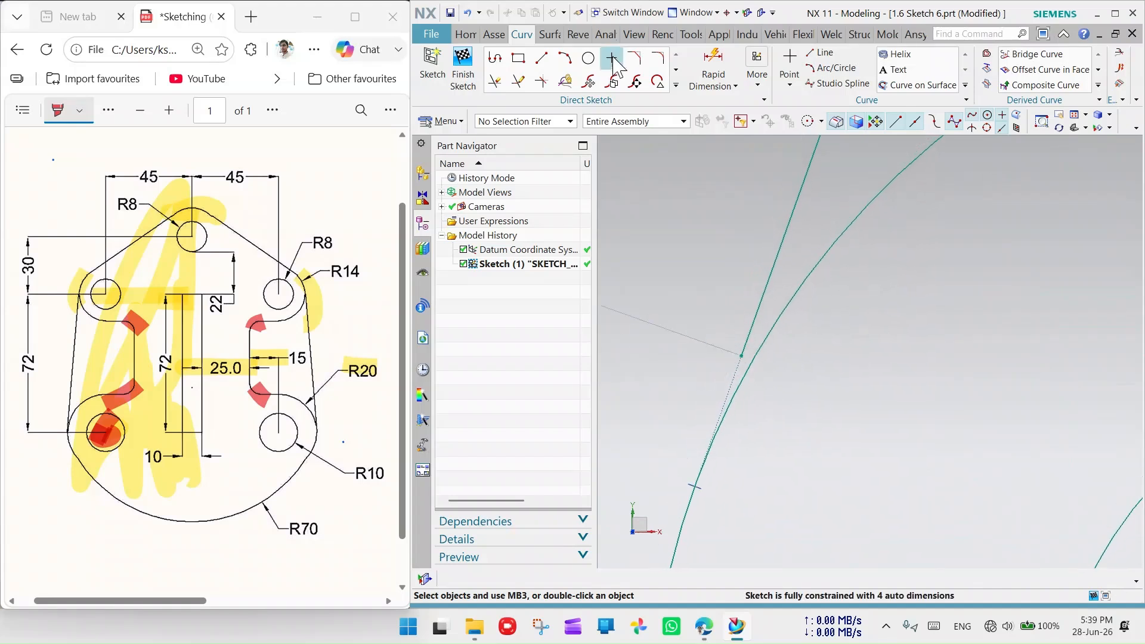
- Open and cancel Quick Extend and Quick Trim without changing the sketch
{"action": "left_click", "coordinate": [518, 81]}
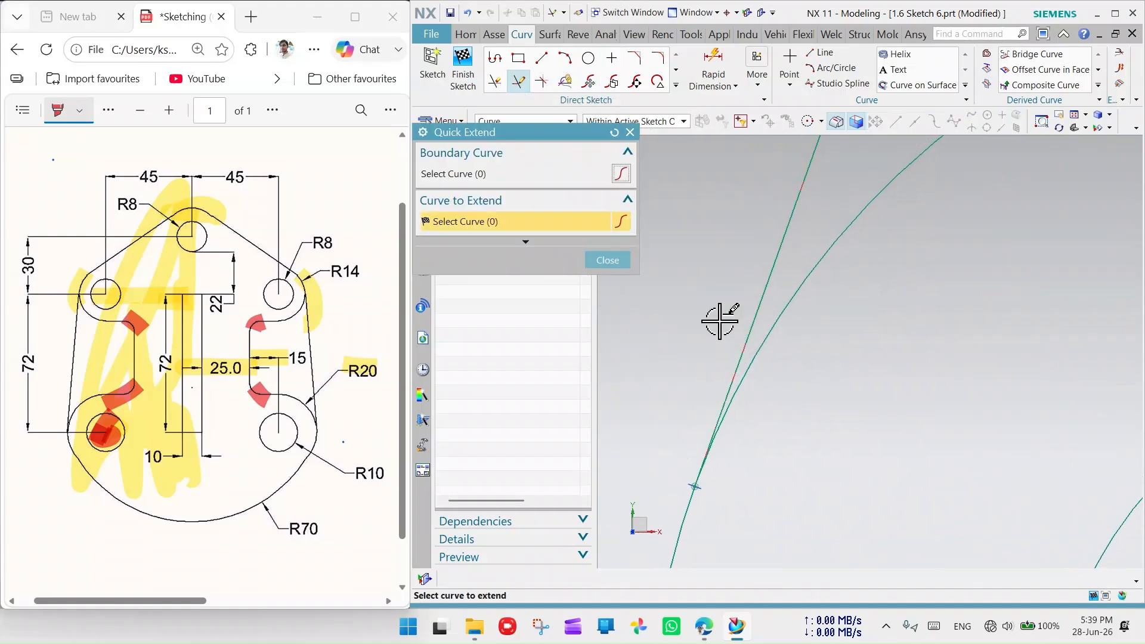
{"action": "scroll", "coordinate": [690, 345], "scroll_direction": "down", "scroll_amount": 13}
{"action": "scroll", "coordinate": [746, 194], "scroll_direction": "up", "scroll_amount": 4}
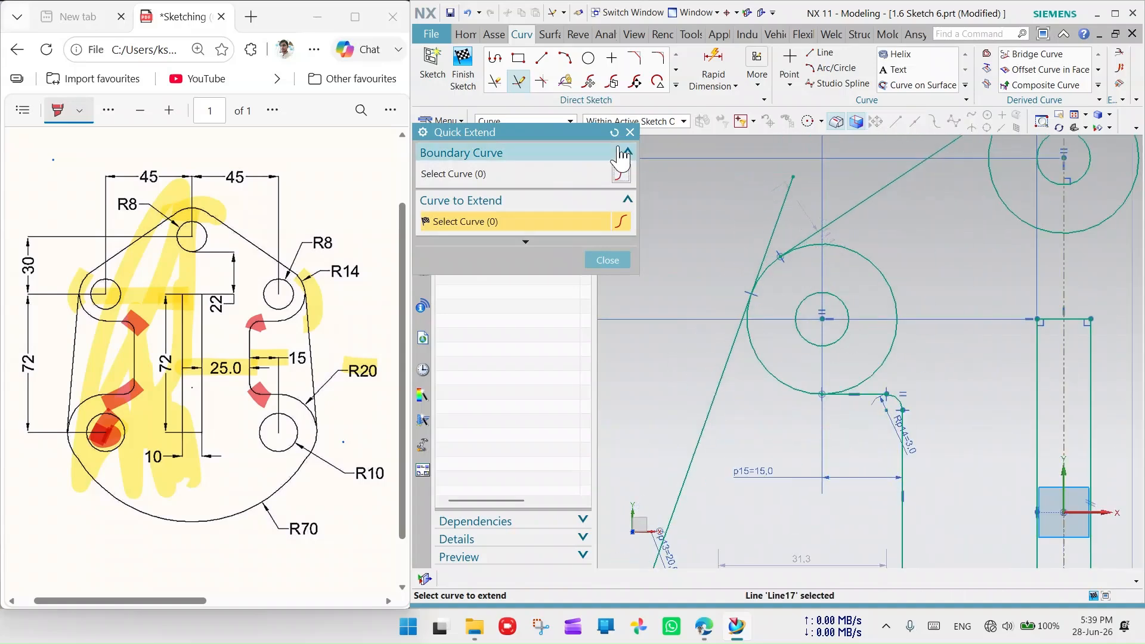
{"action": "left_click", "coordinate": [629, 132]}
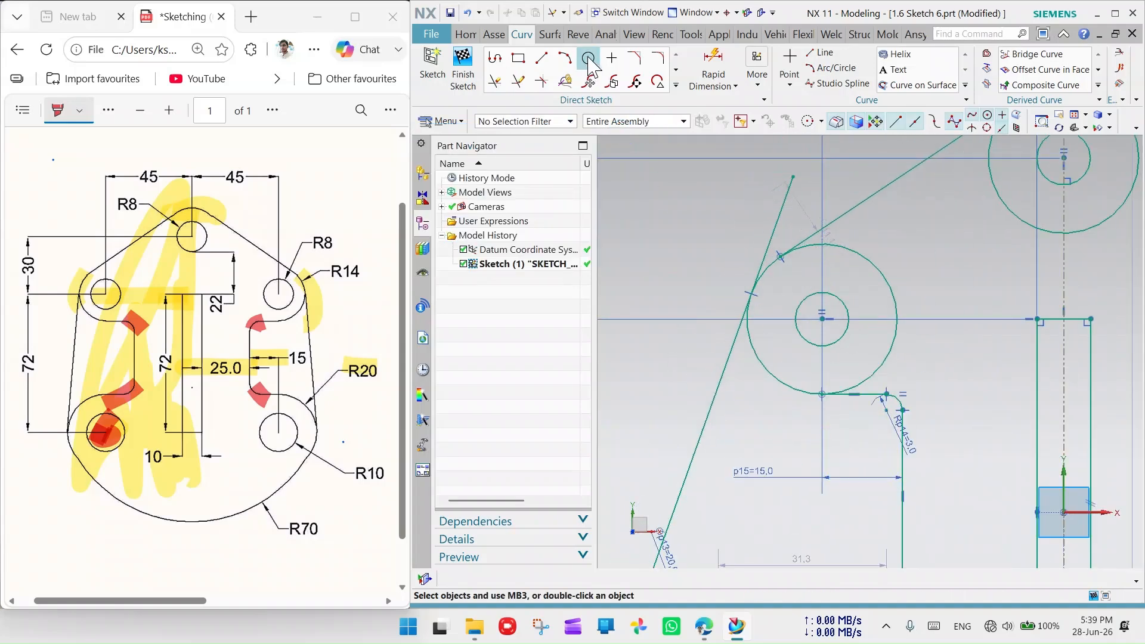
{"action": "left_click", "coordinate": [497, 82]}
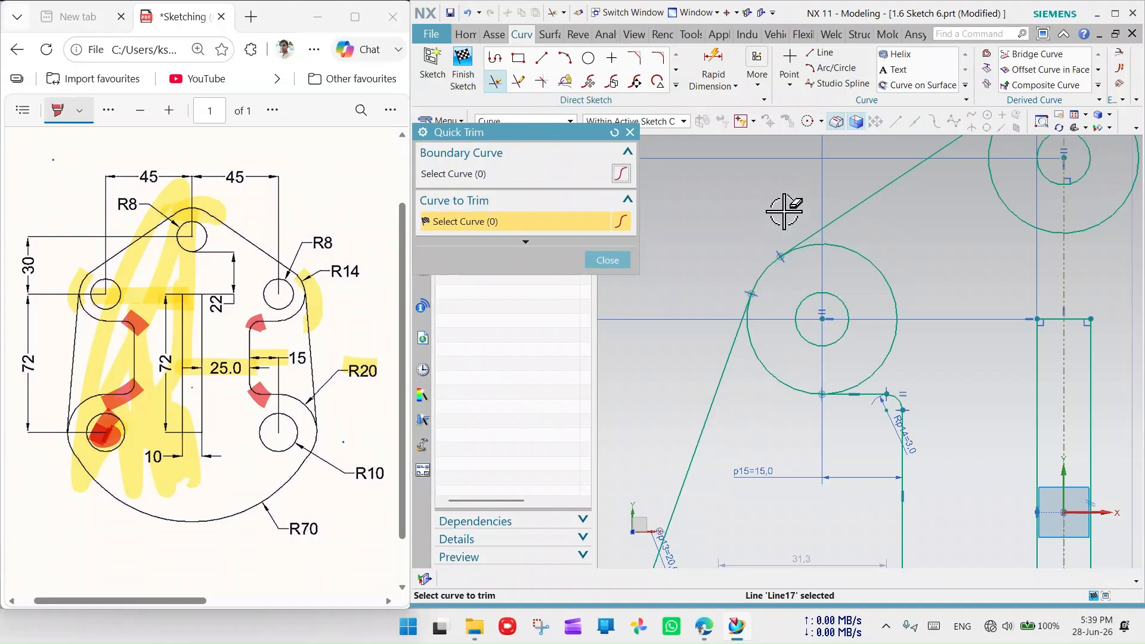
{"action": "left_click", "coordinate": [630, 132]}
{"action": "scroll", "coordinate": [799, 453], "scroll_direction": "down", "scroll_amount": 5}
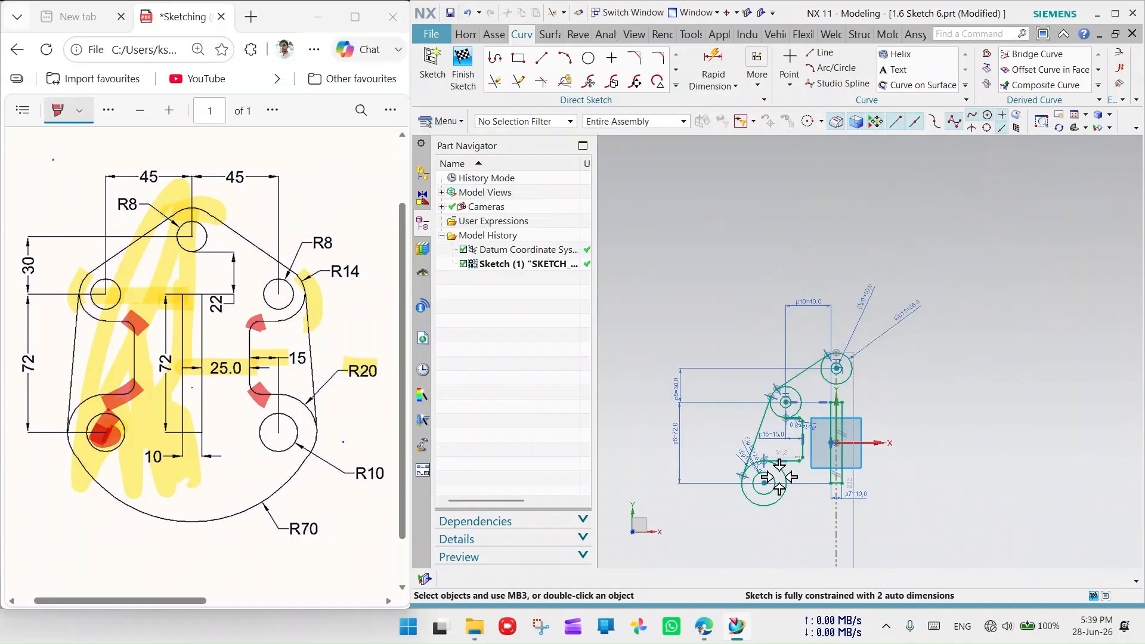
{"action": "scroll", "coordinate": [781, 510], "scroll_direction": "up", "scroll_amount": 2}
{"action": "scroll", "coordinate": [793, 457], "scroll_direction": "down", "scroll_amount": 2}
{"action": "scroll", "coordinate": [774, 518], "scroll_direction": "up", "scroll_amount": 4}
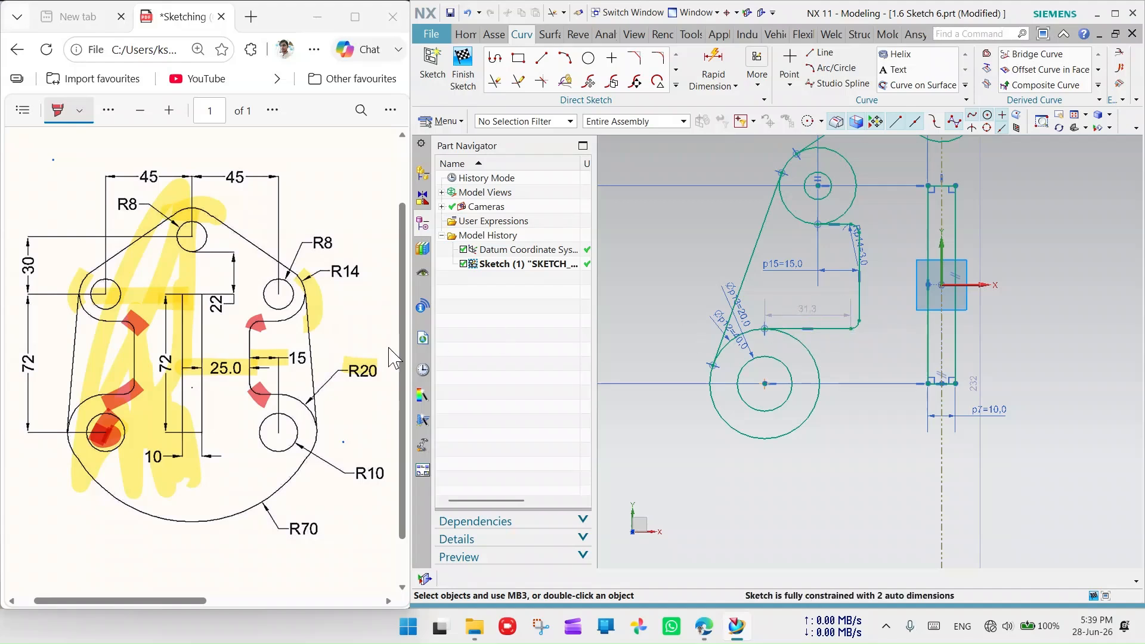
{"action": "scroll", "coordinate": [74, 400], "scroll_direction": "up", "scroll_amount": 2}
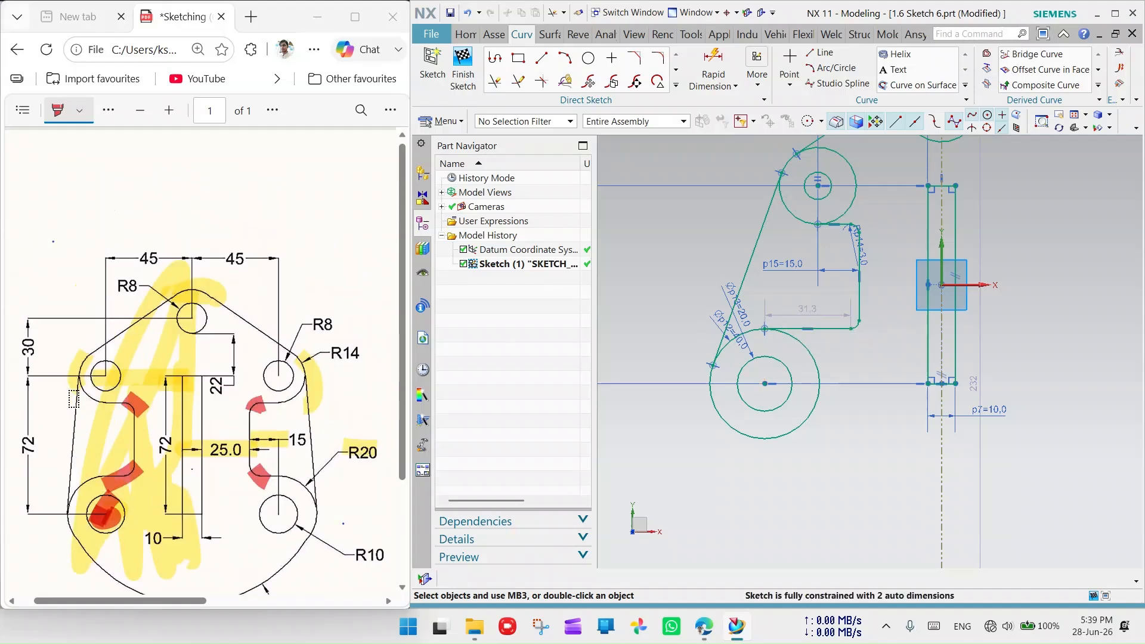
{"action": "scroll", "coordinate": [74, 403], "scroll_direction": "down", "scroll_amount": 2}
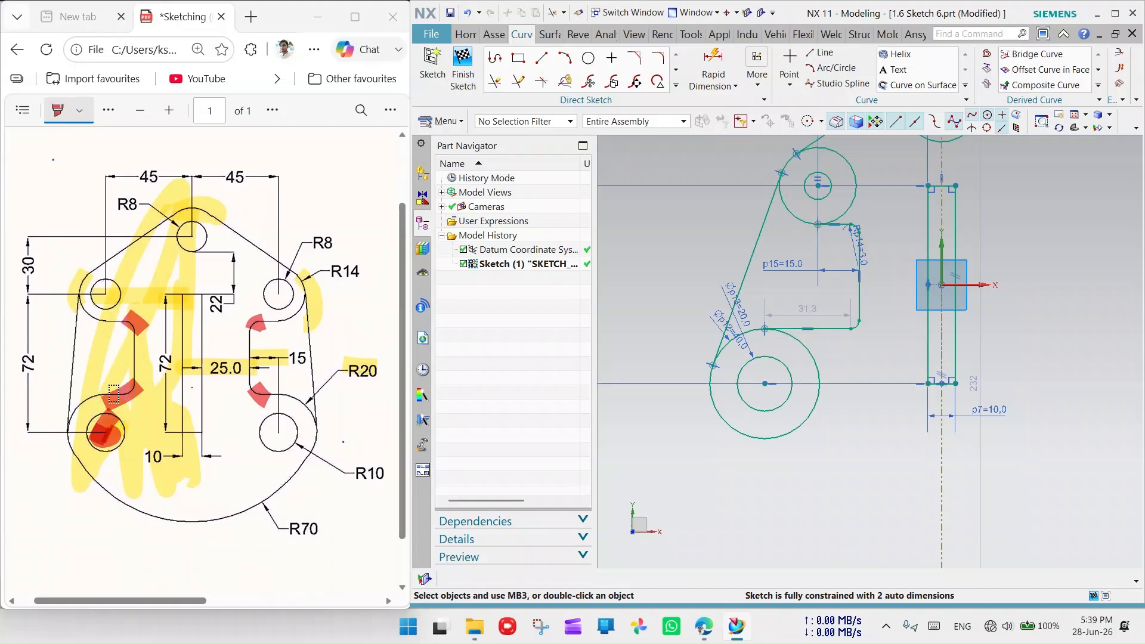
{"action": "scroll", "coordinate": [805, 230], "scroll_direction": "down", "scroll_amount": 3}
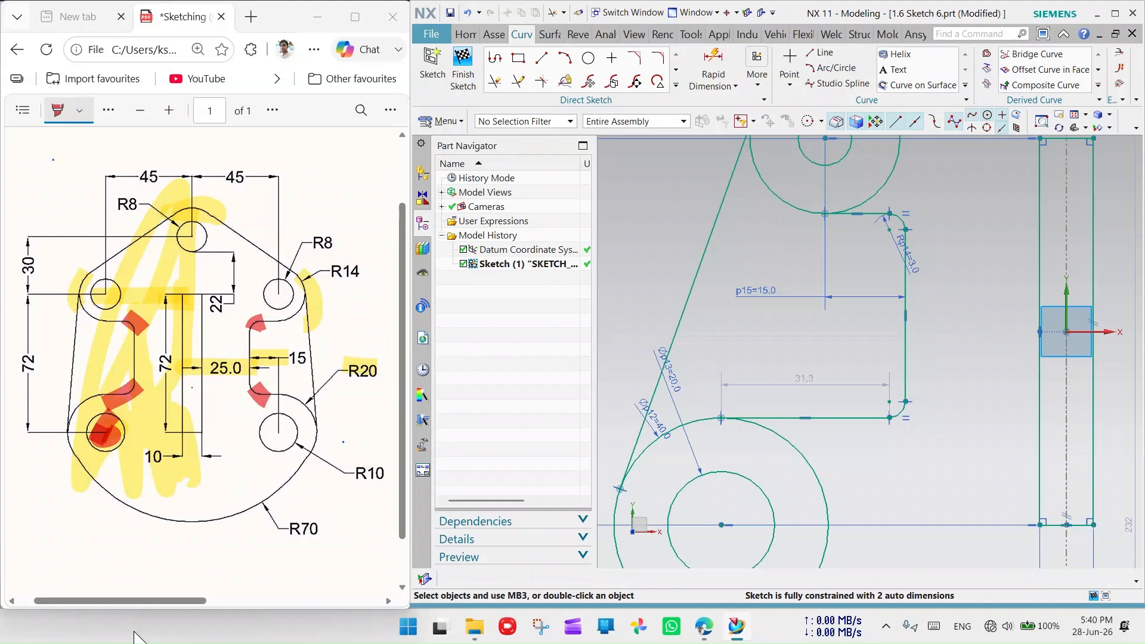
{"action": "scroll", "coordinate": [1022, 358], "scroll_direction": "up", "scroll_amount": 4}
{"action": "scroll", "coordinate": [741, 287], "scroll_direction": "down", "scroll_amount": 4}
{"action": "scroll", "coordinate": [753, 250], "scroll_direction": "up", "scroll_amount": 2}
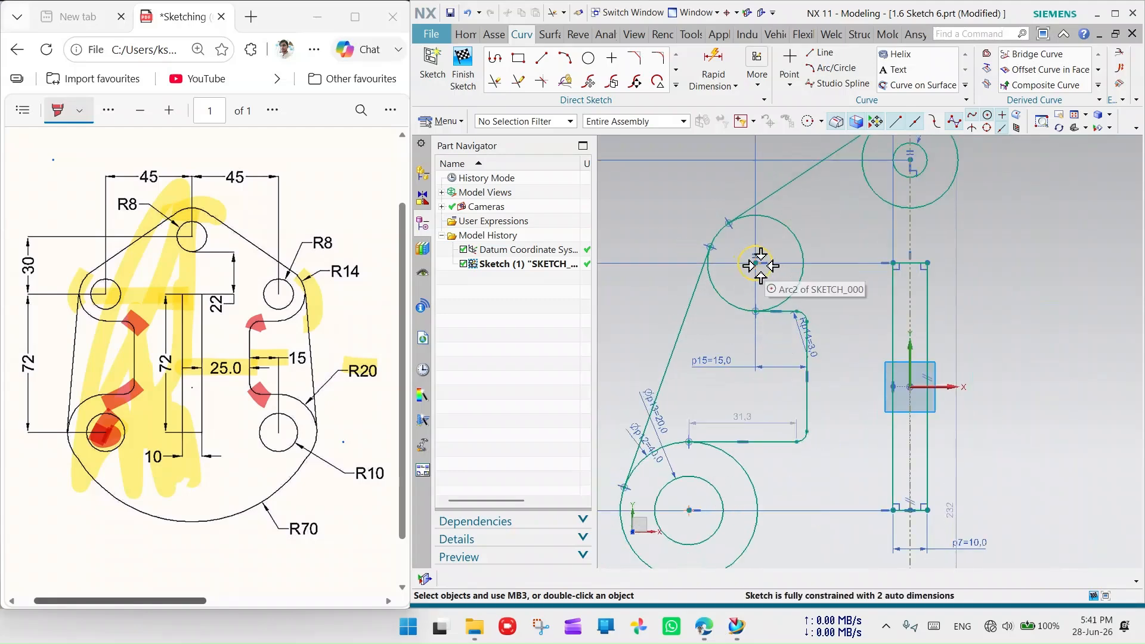
- Vertically align the upper small hole's centre with the lower circle's centre
{"action": "left_click", "coordinate": [105, 293]}
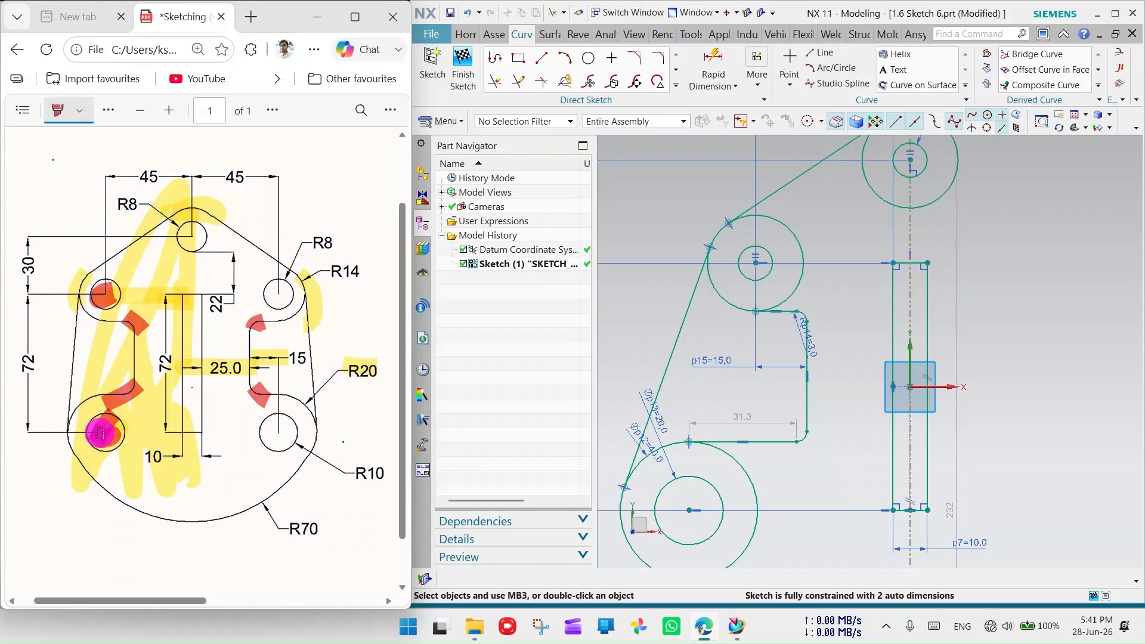
{"action": "left_click", "coordinate": [754, 262]}
{"action": "left_click", "coordinate": [690, 510]}
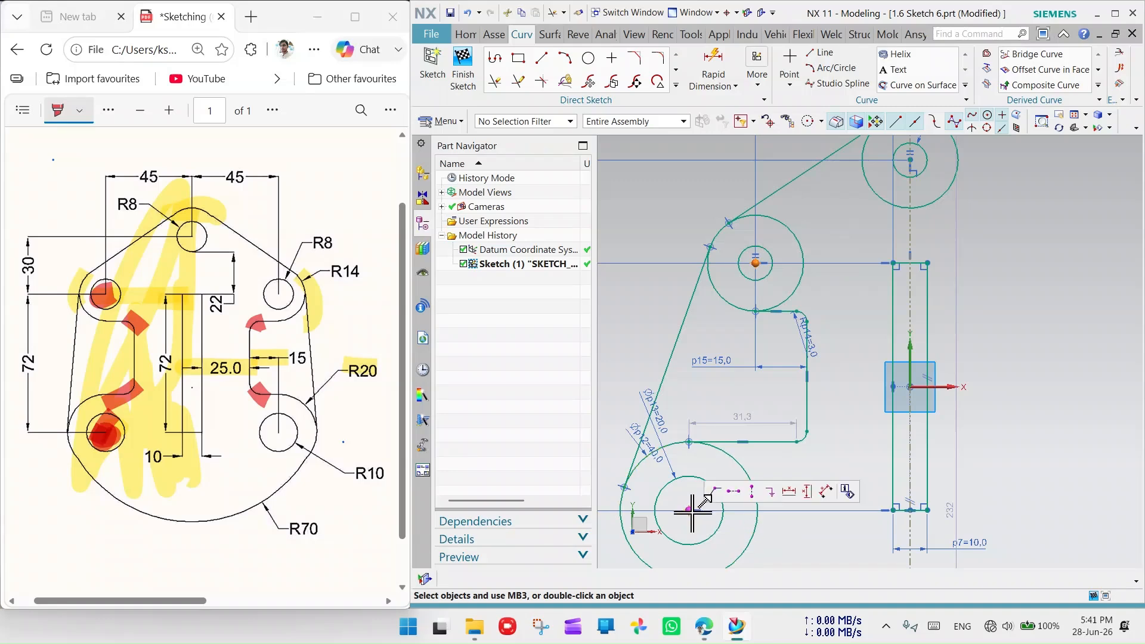
{"action": "left_click", "coordinate": [752, 491]}
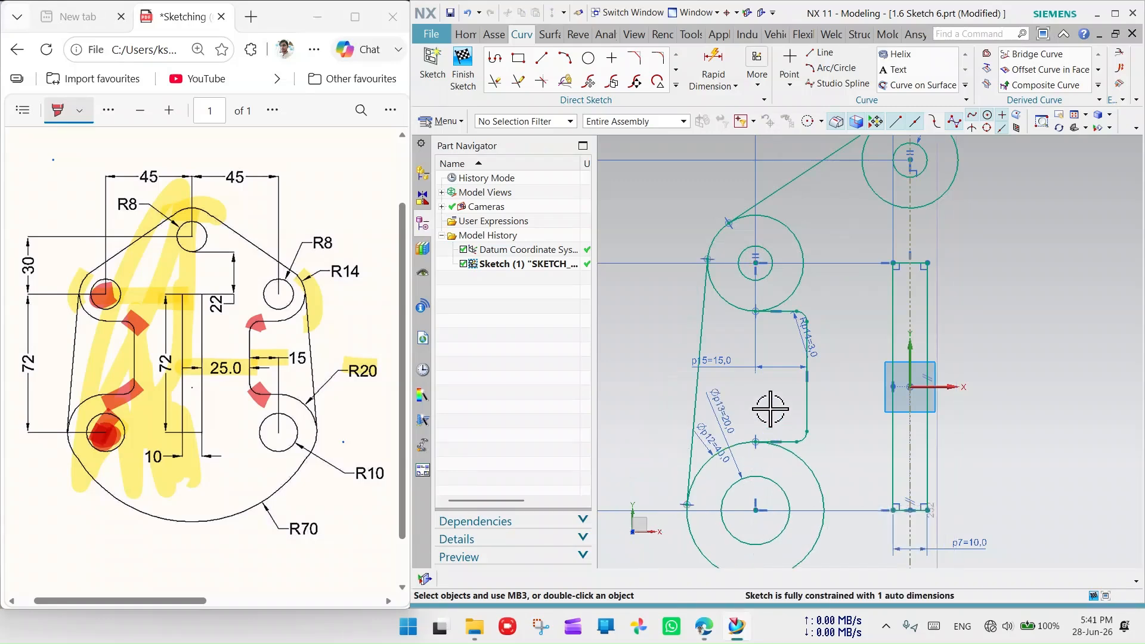
{"action": "scroll", "coordinate": [770, 409], "scroll_direction": "down", "scroll_amount": 4}
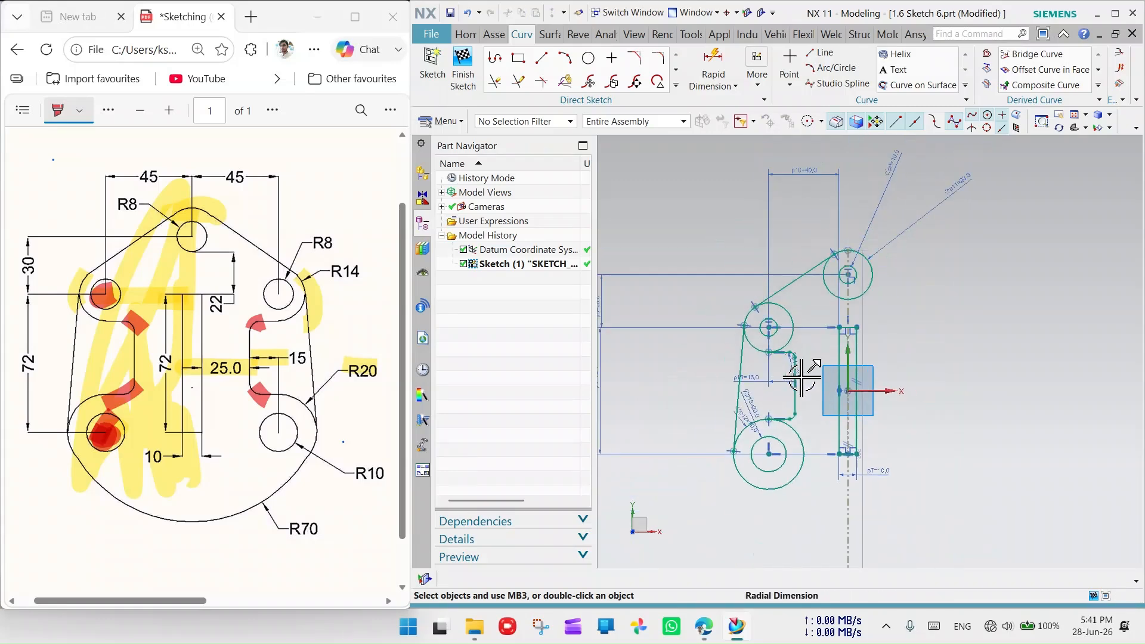
{"action": "scroll", "coordinate": [830, 537], "scroll_direction": "up", "scroll_amount": 3}
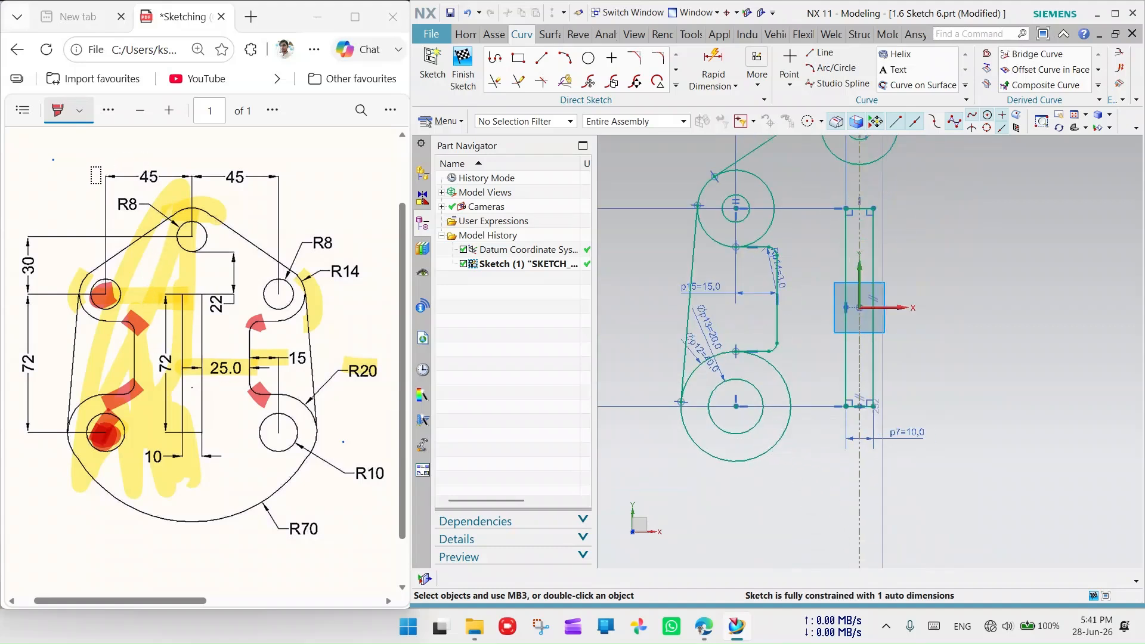
{"action": "left_click_drag", "start_coordinate": [96, 175], "coordinate": [199, 177]}
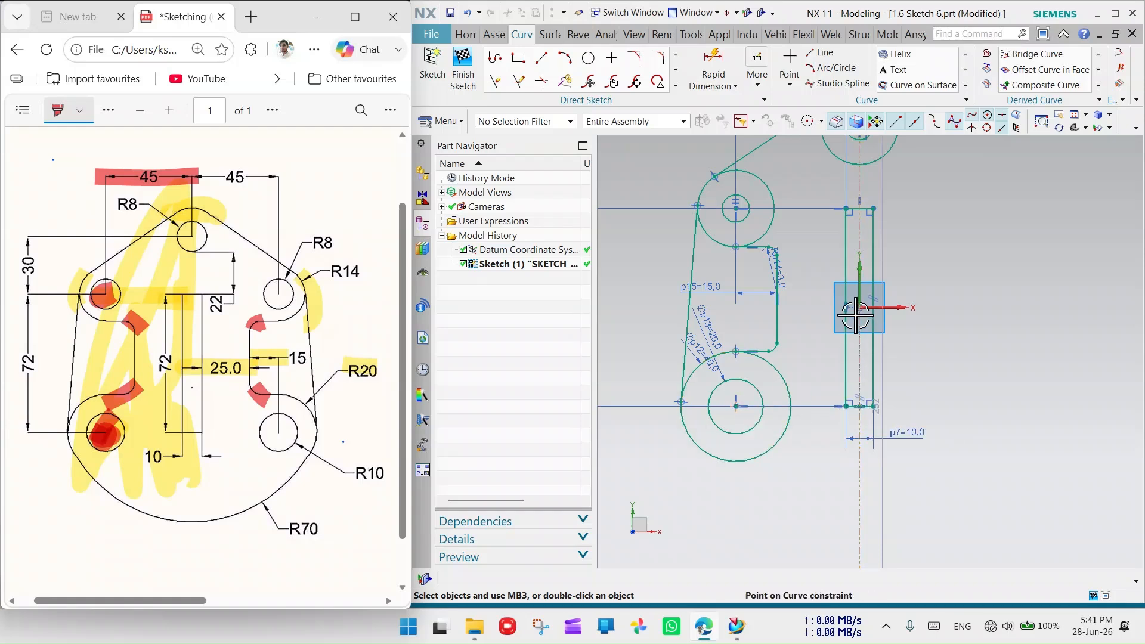
{"action": "left_click", "coordinate": [715, 57]}
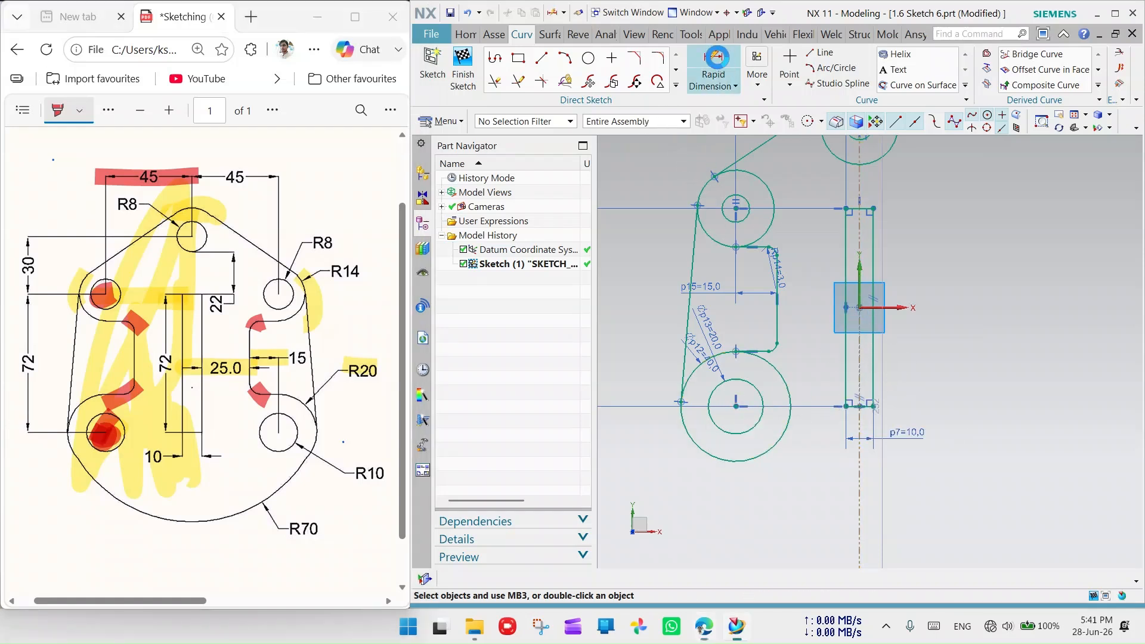
- Try a 45 horizontal dimension from the origin and dismiss the overconstraint warning
{"action": "left_click", "coordinate": [861, 308]}
{"action": "left_click", "coordinate": [791, 492]}
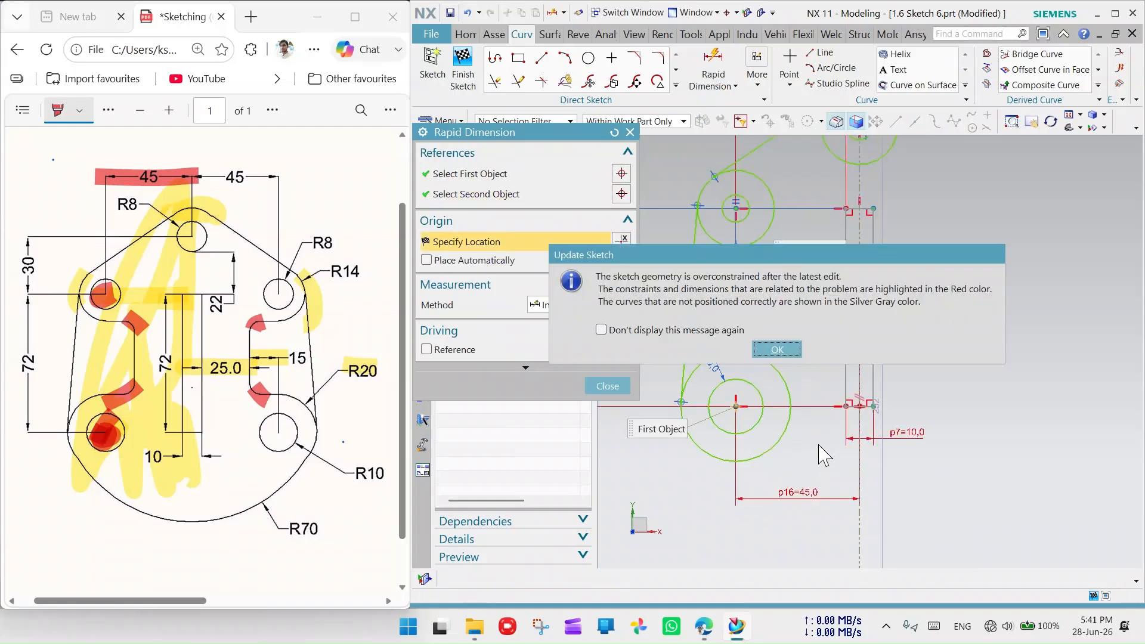
{"action": "left_click", "coordinate": [777, 351]}
{"action": "key", "text": "Escape"}
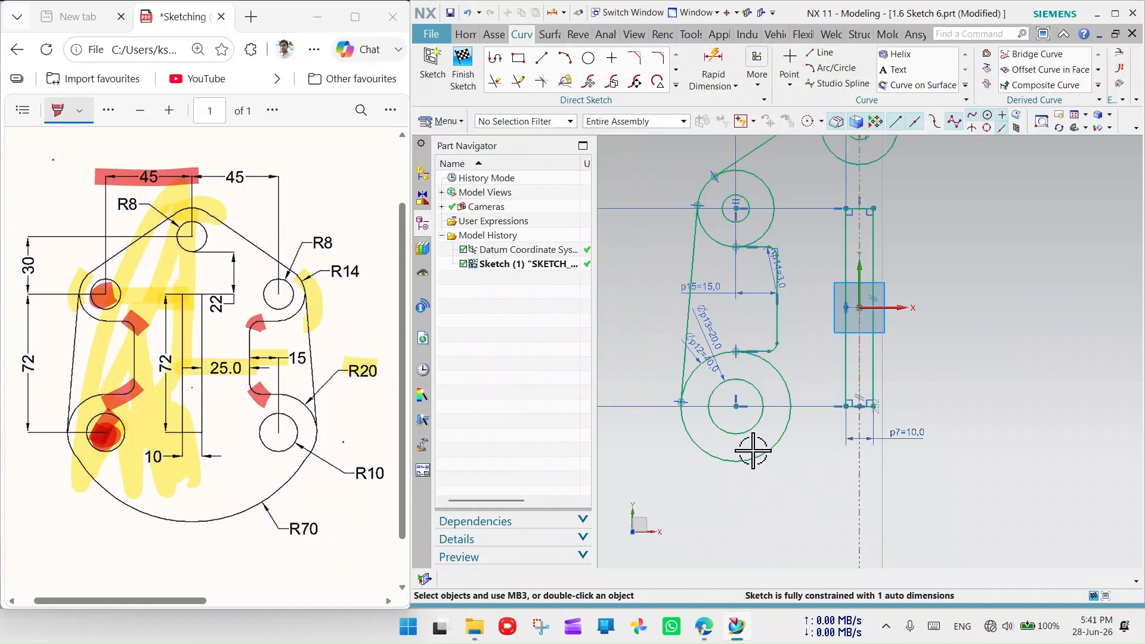
- Drag the p6=72 and p8=30 dimensions to the right
{"action": "scroll", "coordinate": [757, 453], "scroll_direction": "down", "scroll_amount": 4}
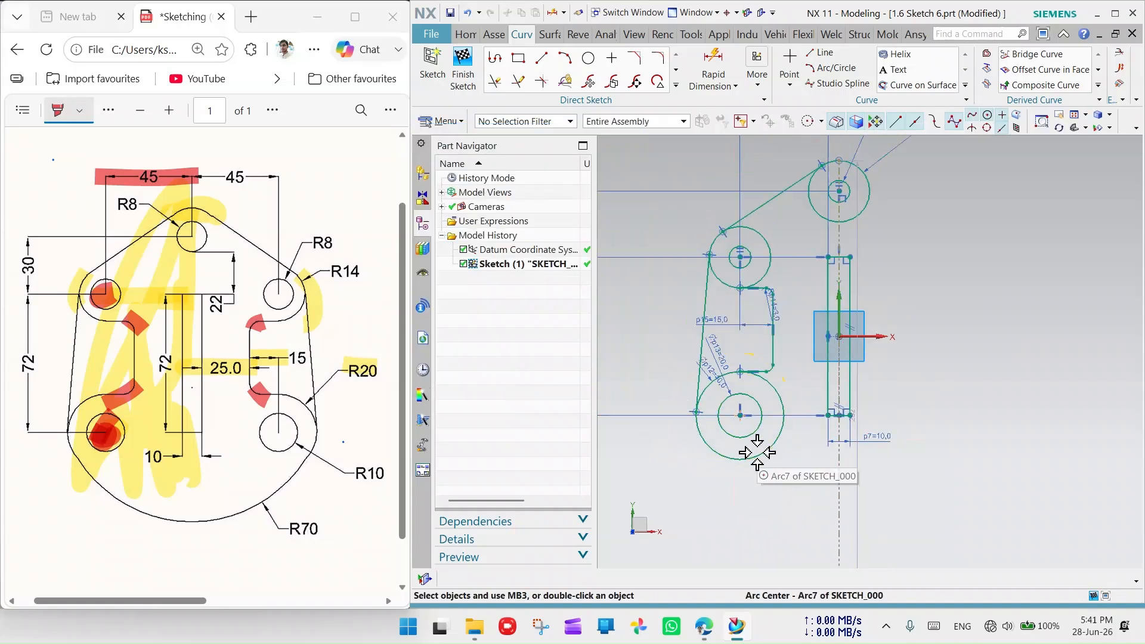
{"action": "left_click_drag", "start_coordinate": [639, 385], "coordinate": [681, 382]}
{"action": "left_click_drag", "start_coordinate": [646, 336], "coordinate": [684, 331]}
{"action": "scroll", "coordinate": [730, 466], "scroll_direction": "up", "scroll_amount": 6}
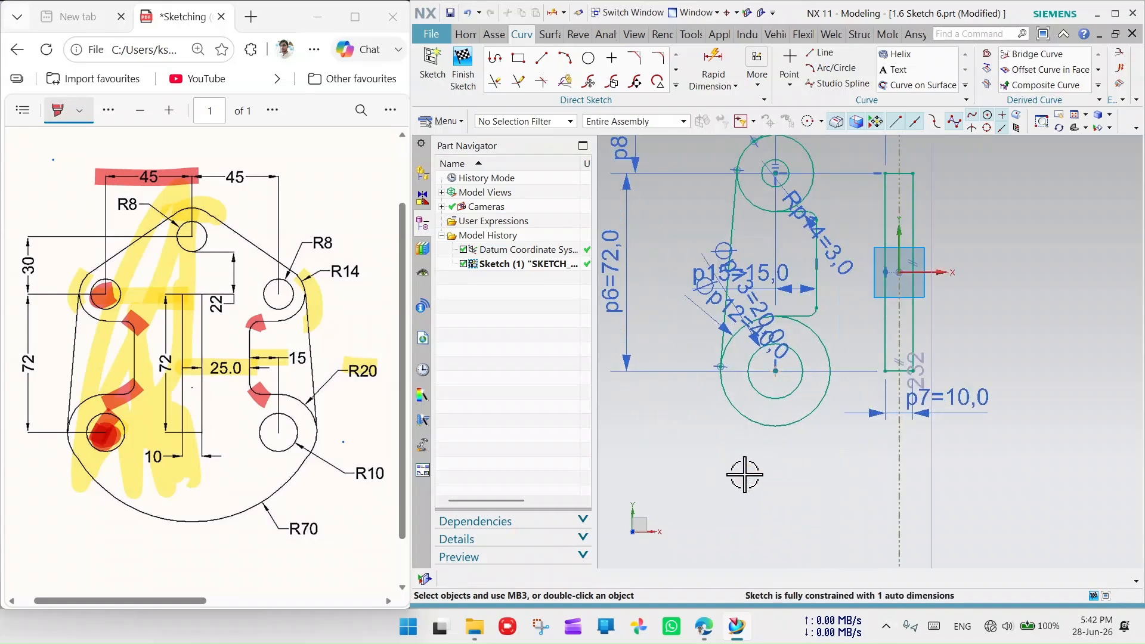
{"action": "scroll", "coordinate": [760, 367], "scroll_direction": "down", "scroll_amount": 5}
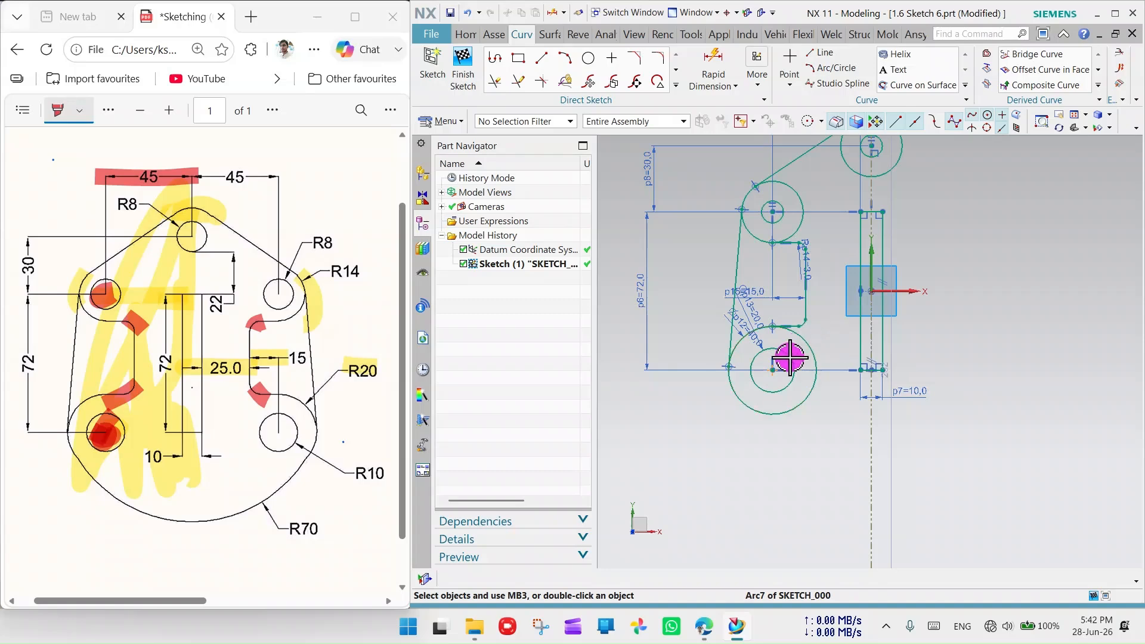
{"action": "scroll", "coordinate": [742, 332], "scroll_direction": "up", "scroll_amount": 2}
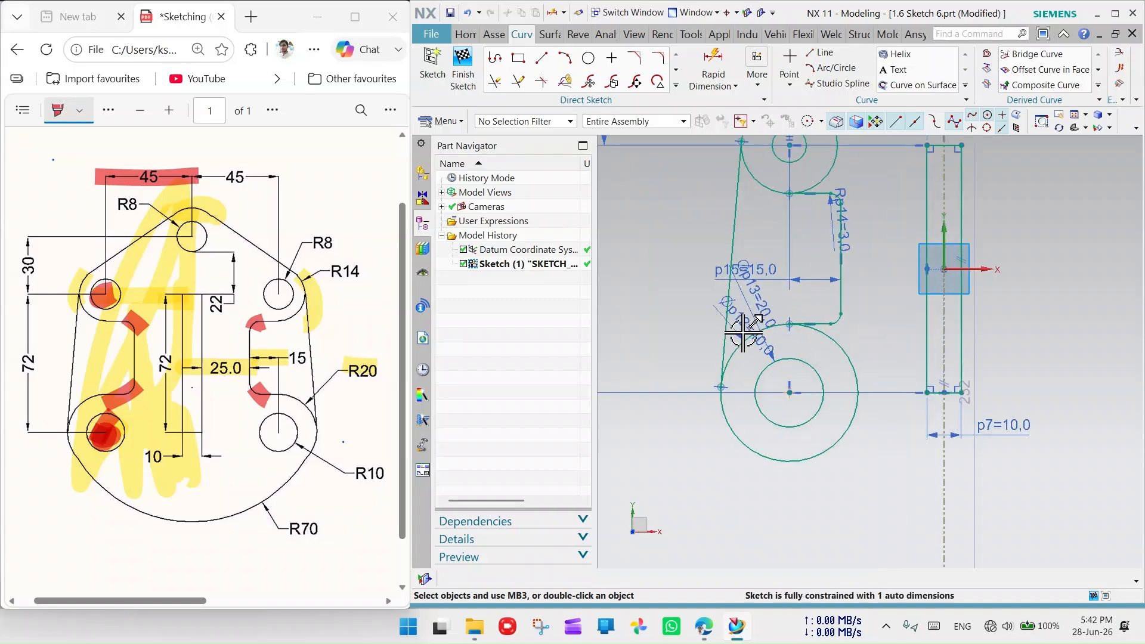
{"action": "scroll", "coordinate": [742, 333], "scroll_direction": "down", "scroll_amount": 2}
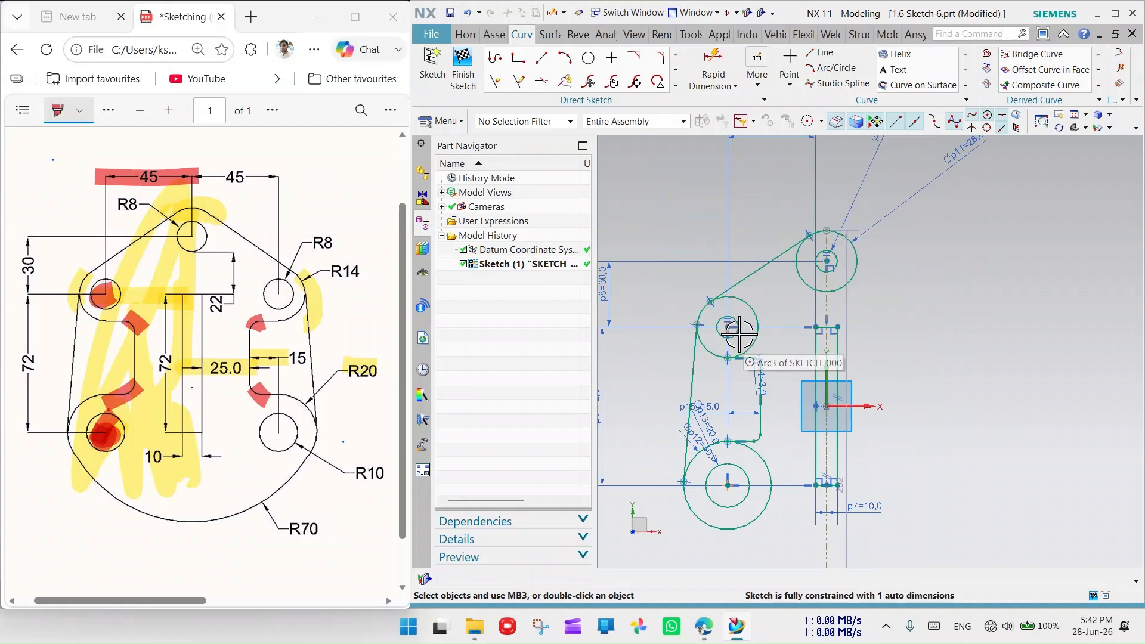
- Move the 232 auto dimension to the right of the sketch
{"action": "scroll", "coordinate": [719, 459], "scroll_direction": "down", "scroll_amount": 3}
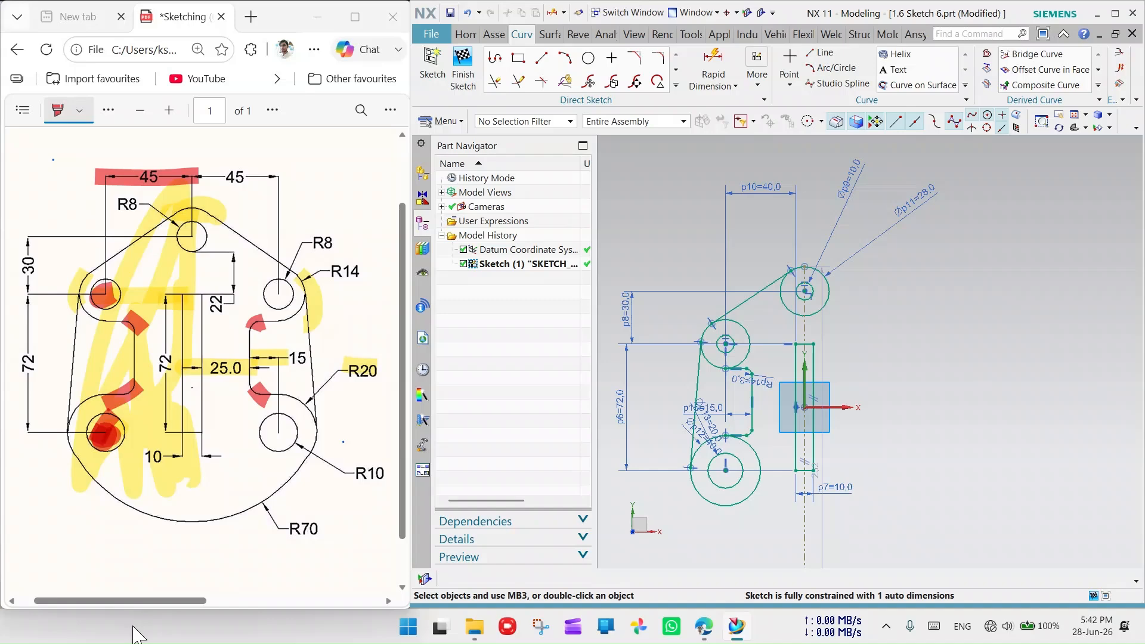
{"action": "scroll", "coordinate": [811, 394], "scroll_direction": "down", "scroll_amount": 2}
{"action": "scroll", "coordinate": [823, 471], "scroll_direction": "up", "scroll_amount": 4}
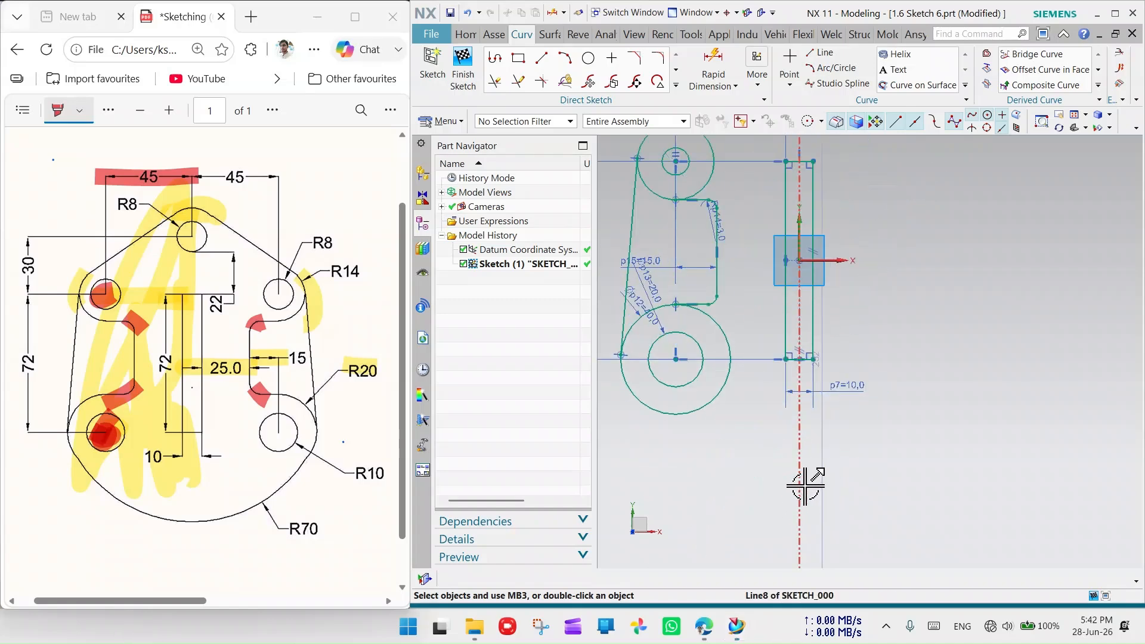
{"action": "scroll", "coordinate": [811, 405], "scroll_direction": "up", "scroll_amount": 4}
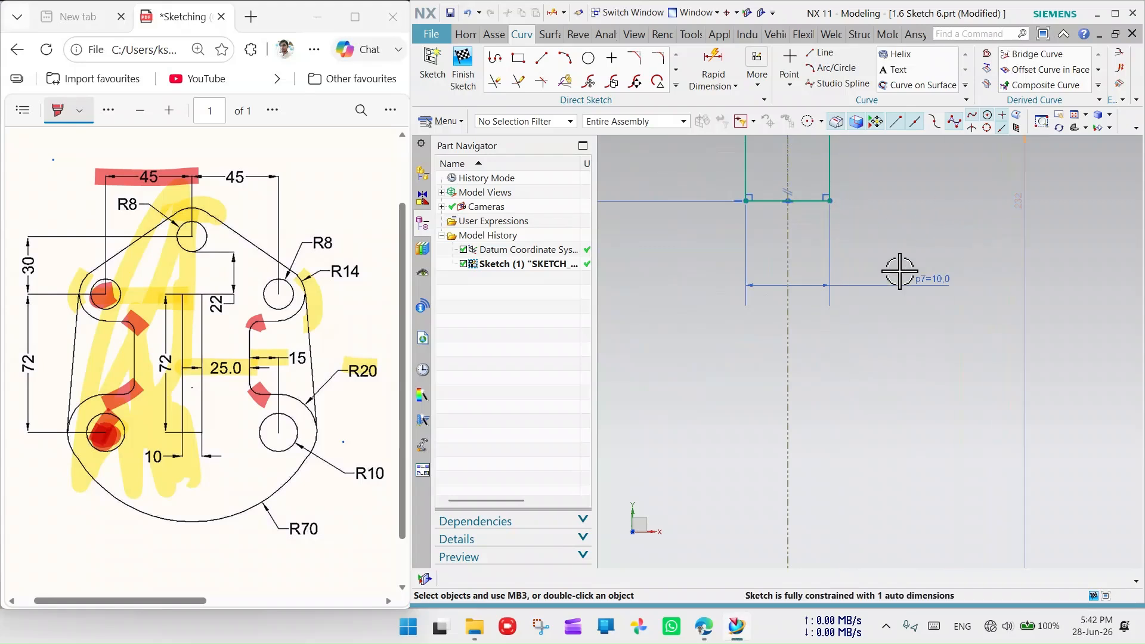
{"action": "scroll", "coordinate": [807, 296], "scroll_direction": "down", "scroll_amount": 3}
{"action": "mouse_move", "coordinate": [844, 301]}
{"action": "left_mouse_down"}
{"action": "mouse_move", "coordinate": [861, 273]}
{"action": "mouse_move", "coordinate": [1036, 273]}
{"action": "left_mouse_up"}
{"action": "scroll", "coordinate": [800, 441], "scroll_direction": "down", "scroll_amount": 3}
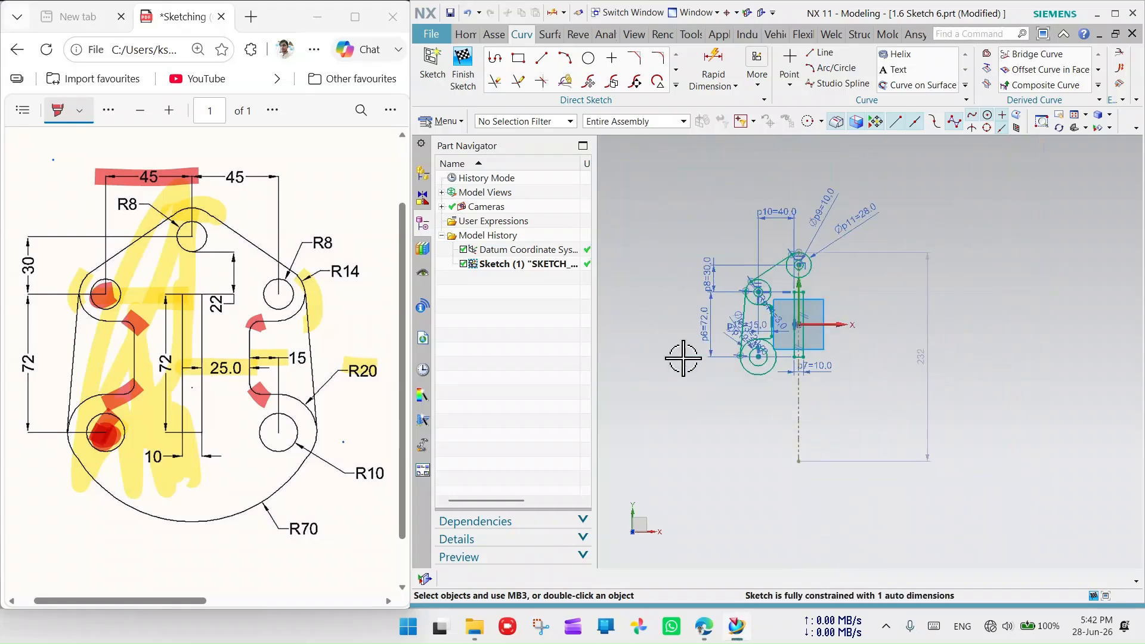
{"action": "scroll", "coordinate": [778, 277], "scroll_direction": "up", "scroll_amount": 5}
{"action": "scroll", "coordinate": [787, 298], "scroll_direction": "down", "scroll_amount": 3}
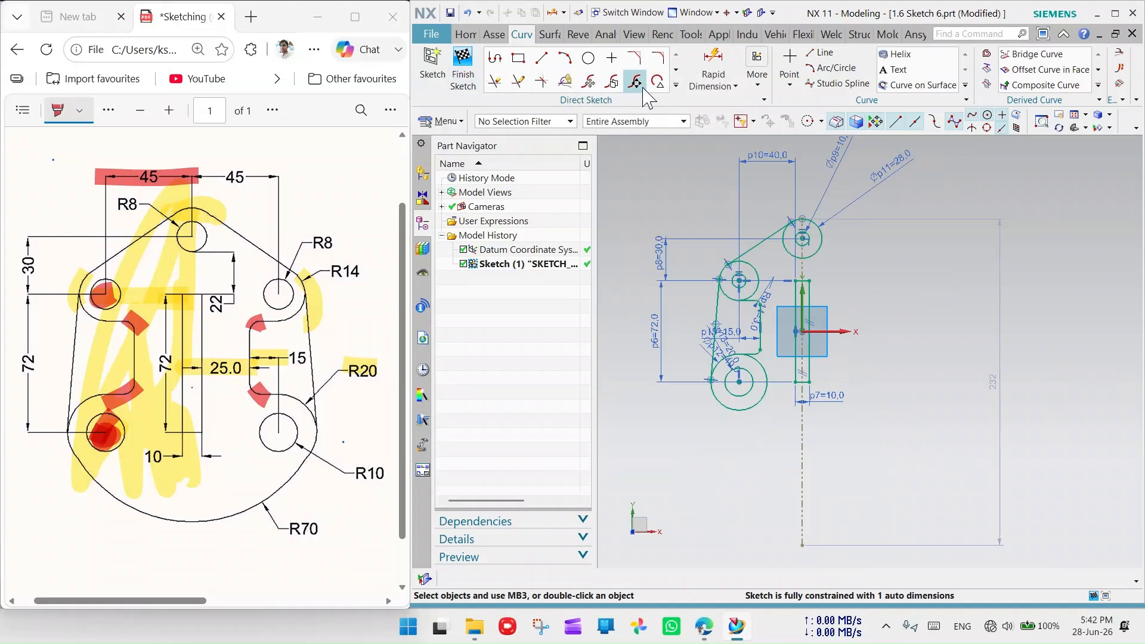
- Select the left outer line, lower circle, slot, upper hole arc and small hole for mirroring
{"action": "left_click", "coordinate": [676, 86]}
{"action": "left_click", "coordinate": [497, 204]}
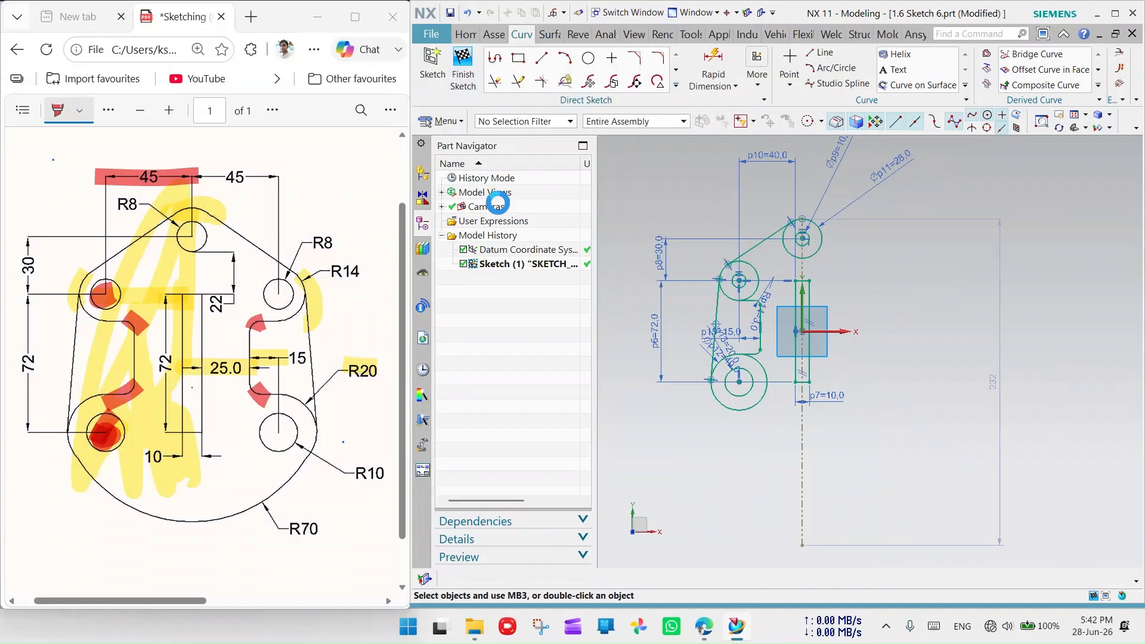
{"action": "left_click", "coordinate": [722, 328]}
{"action": "left_click", "coordinate": [738, 362]}
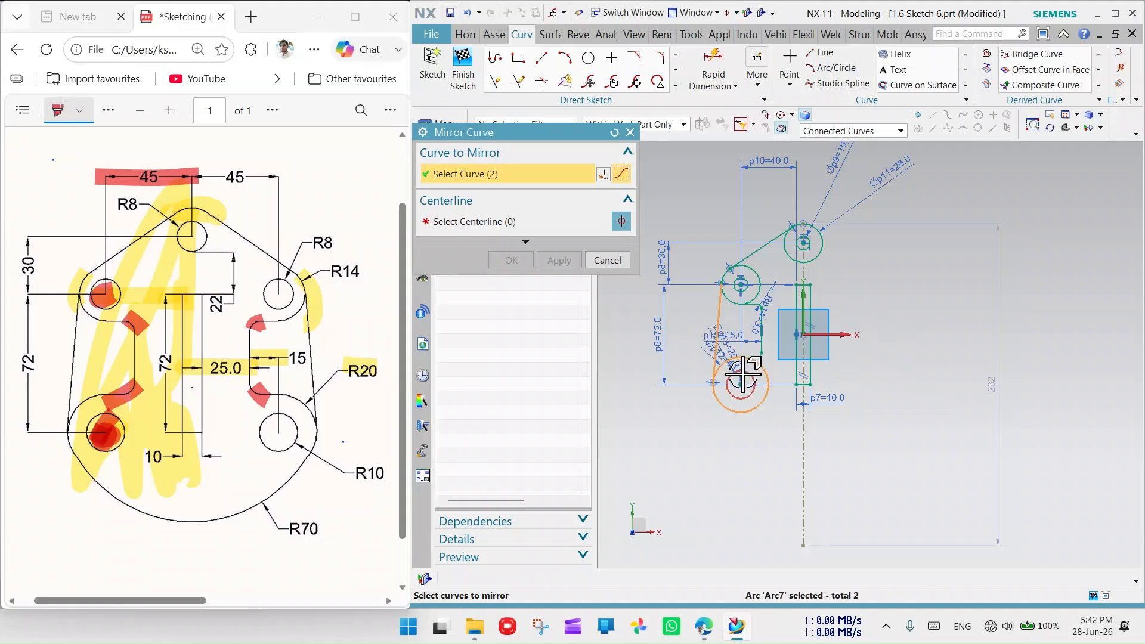
{"action": "left_click", "coordinate": [761, 335]}
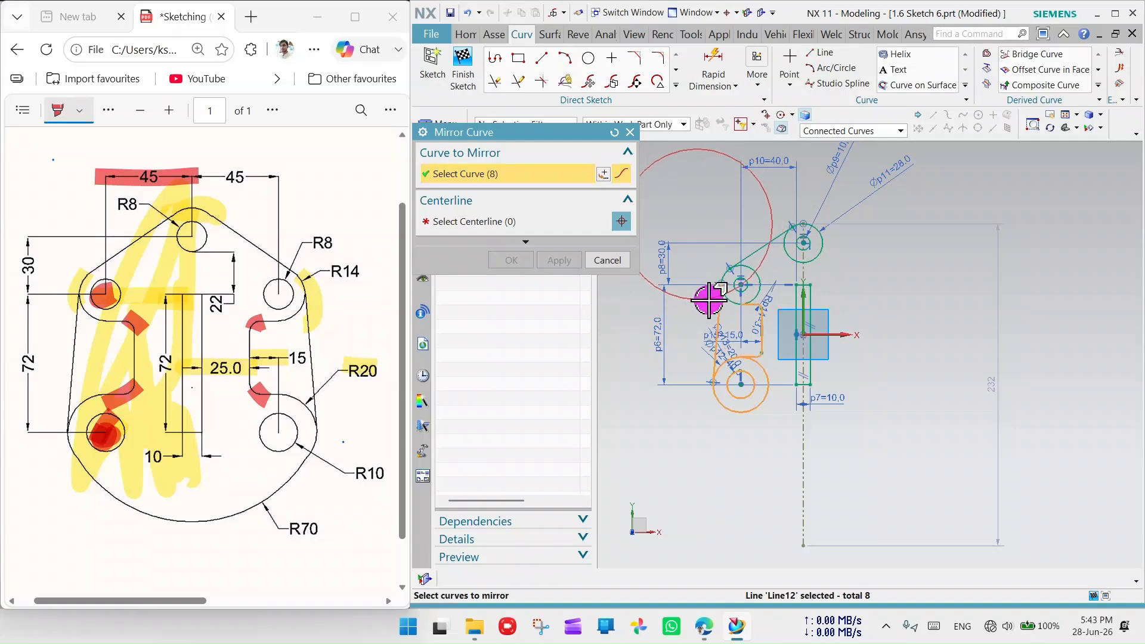
{"action": "scroll", "coordinate": [711, 328], "scroll_direction": "down", "scroll_amount": 5}
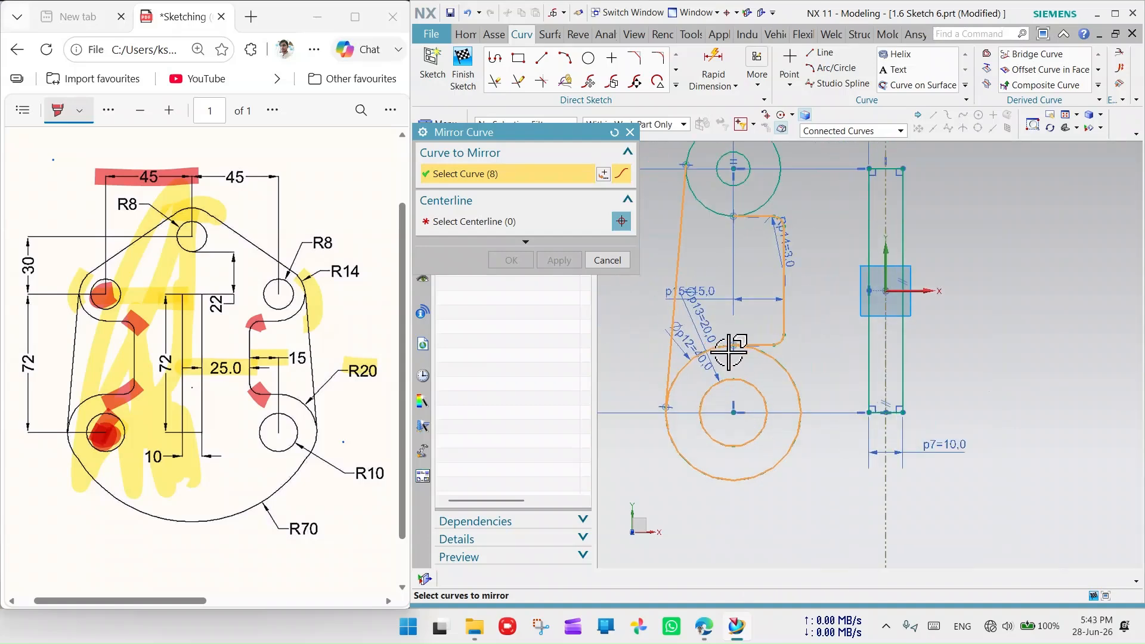
{"action": "scroll", "coordinate": [817, 346], "scroll_direction": "up", "scroll_amount": 2}
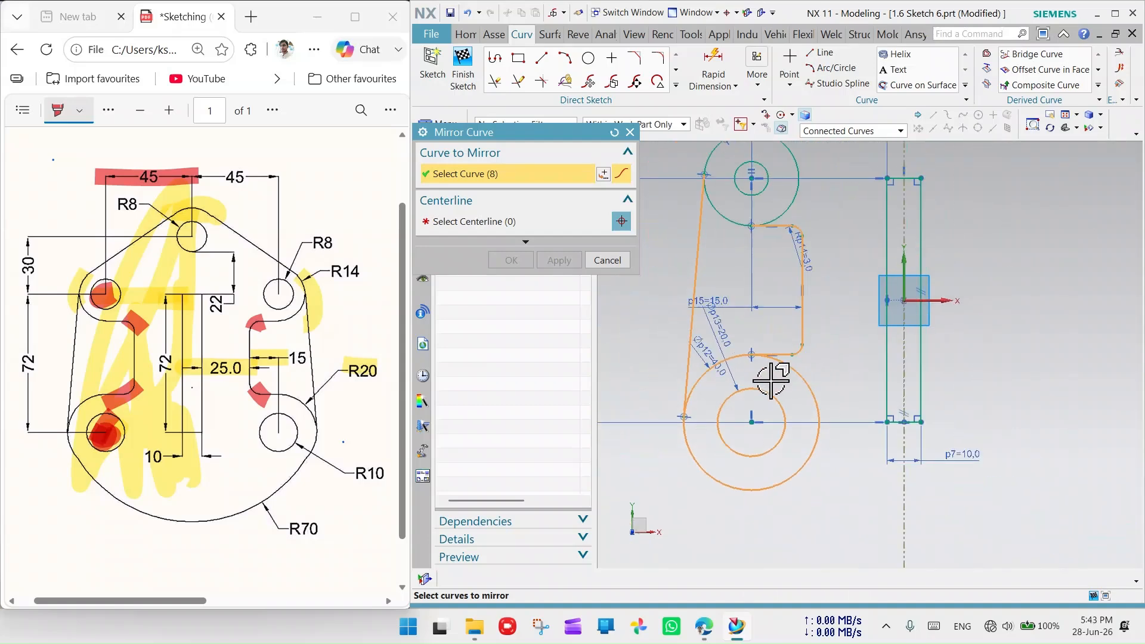
{"action": "scroll", "coordinate": [761, 313], "scroll_direction": "down", "scroll_amount": 3}
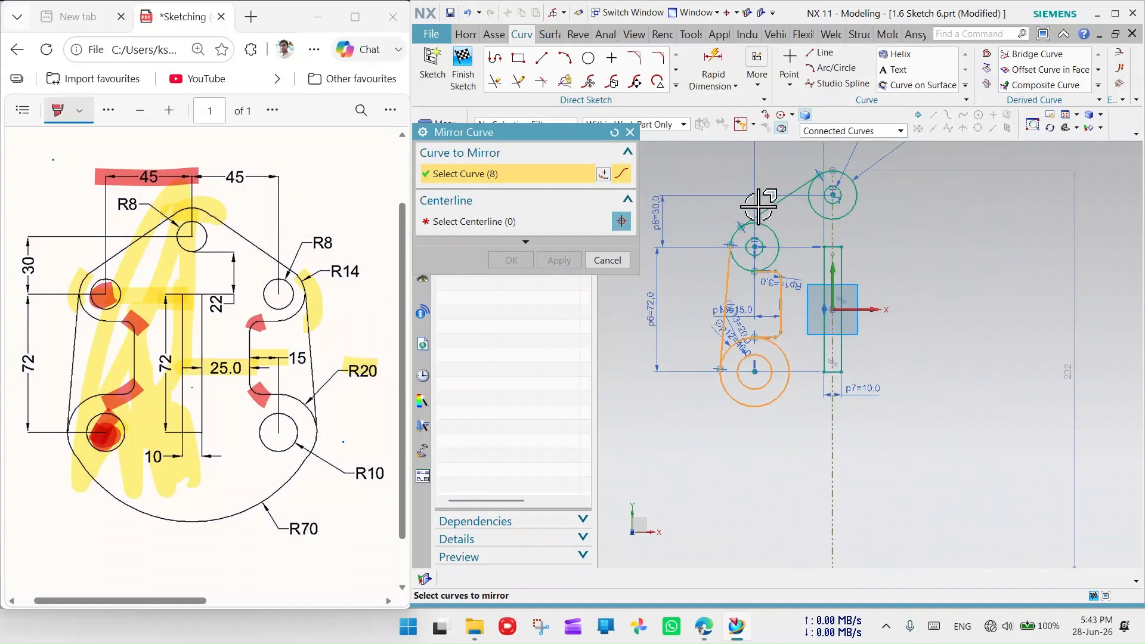
{"action": "scroll", "coordinate": [759, 207], "scroll_direction": "up", "scroll_amount": 6}
{"action": "left_click", "coordinate": [713, 438]}
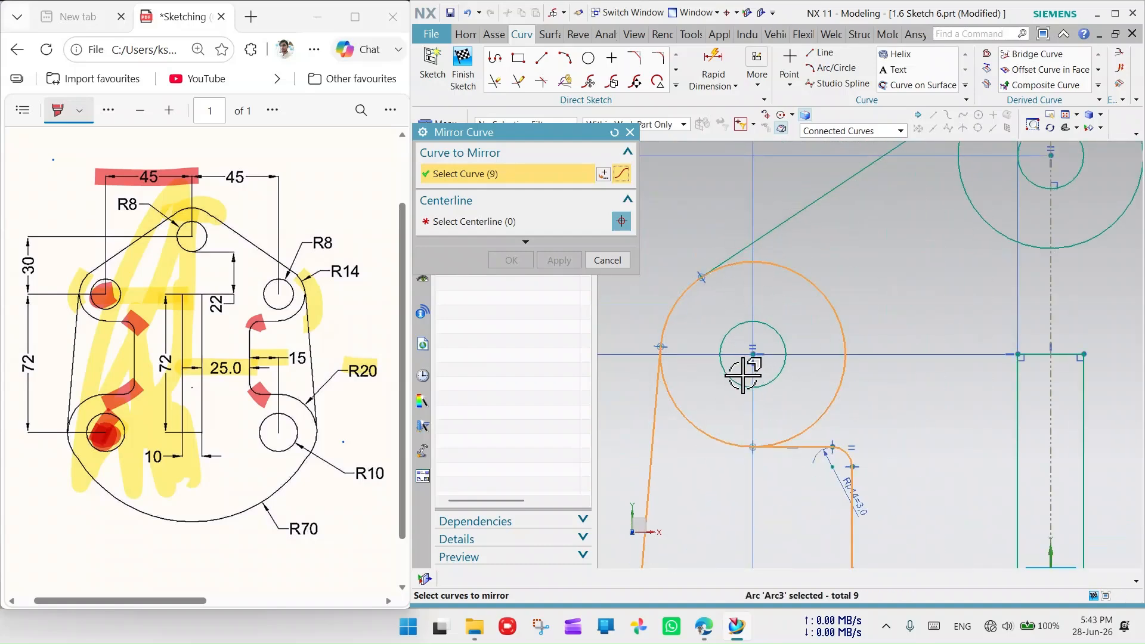
{"action": "left_click", "coordinate": [738, 384]}
{"action": "left_click", "coordinate": [797, 213]}
{"action": "scroll", "coordinate": [746, 321], "scroll_direction": "up", "scroll_amount": 2}
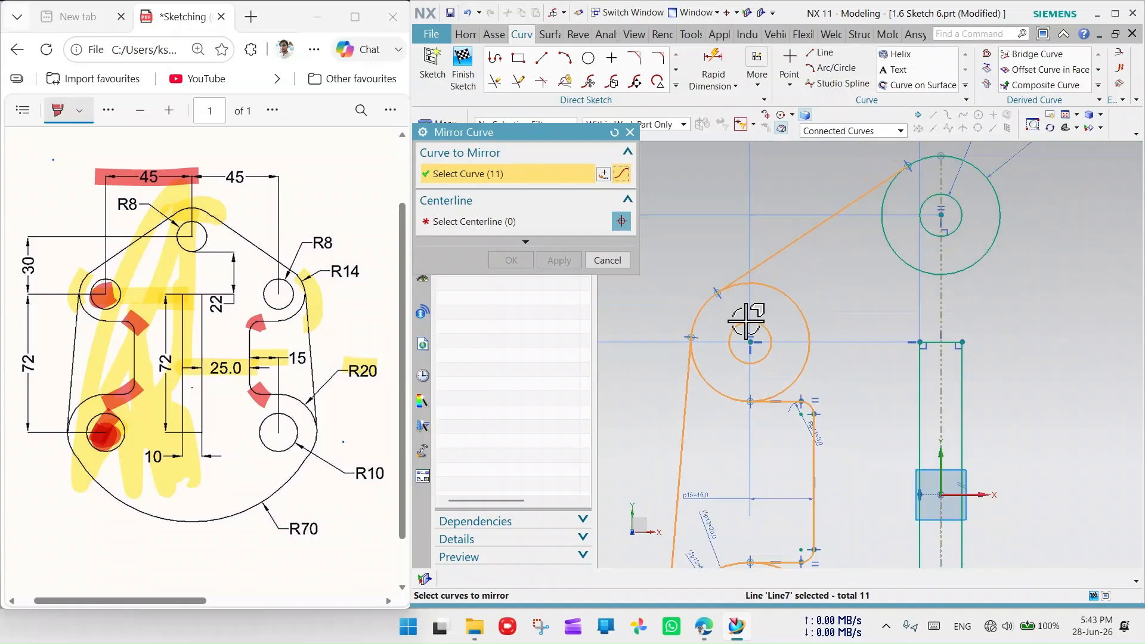
{"action": "scroll", "coordinate": [745, 321], "scroll_direction": "up", "scroll_amount": 3}
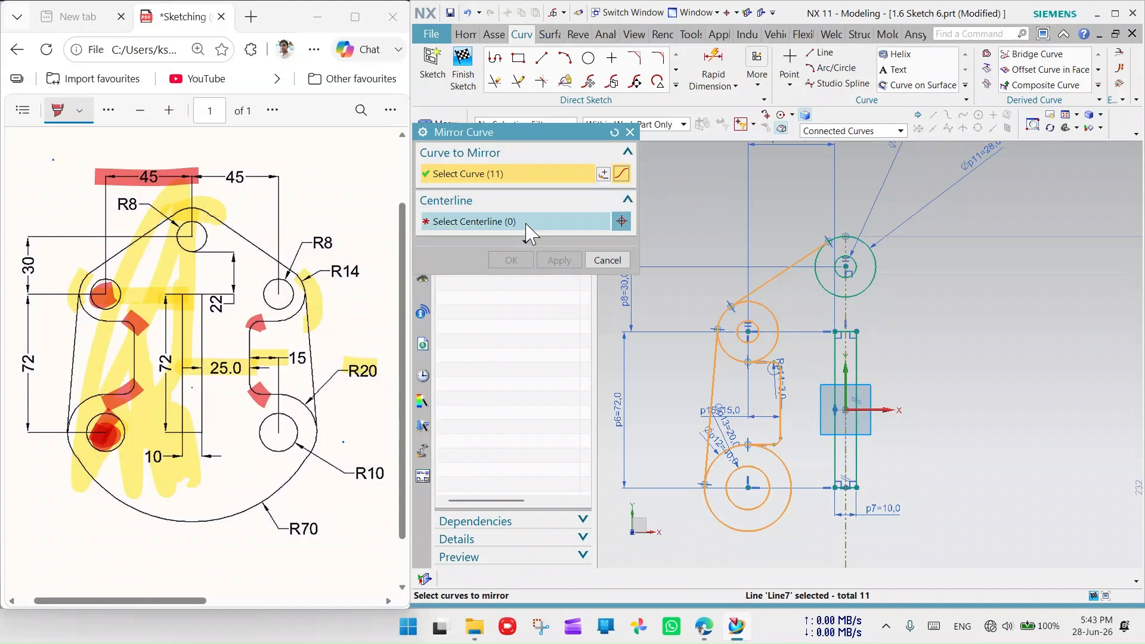
- Mirror the selected curves across the vertical centerline
{"action": "left_click", "coordinate": [503, 222]}
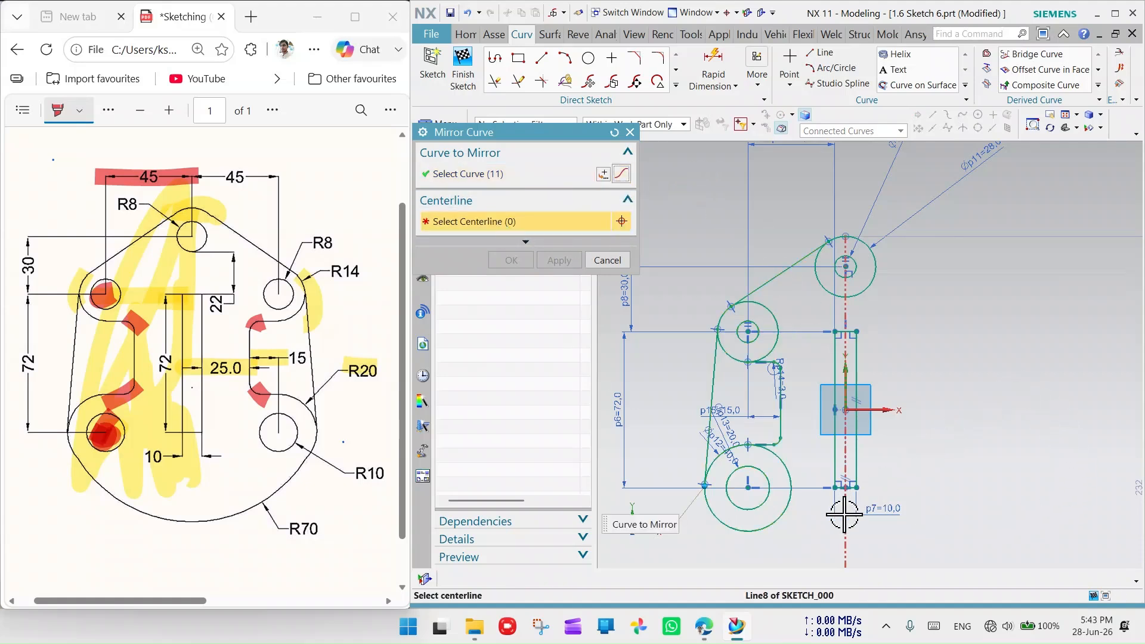
{"action": "left_click", "coordinate": [846, 381]}
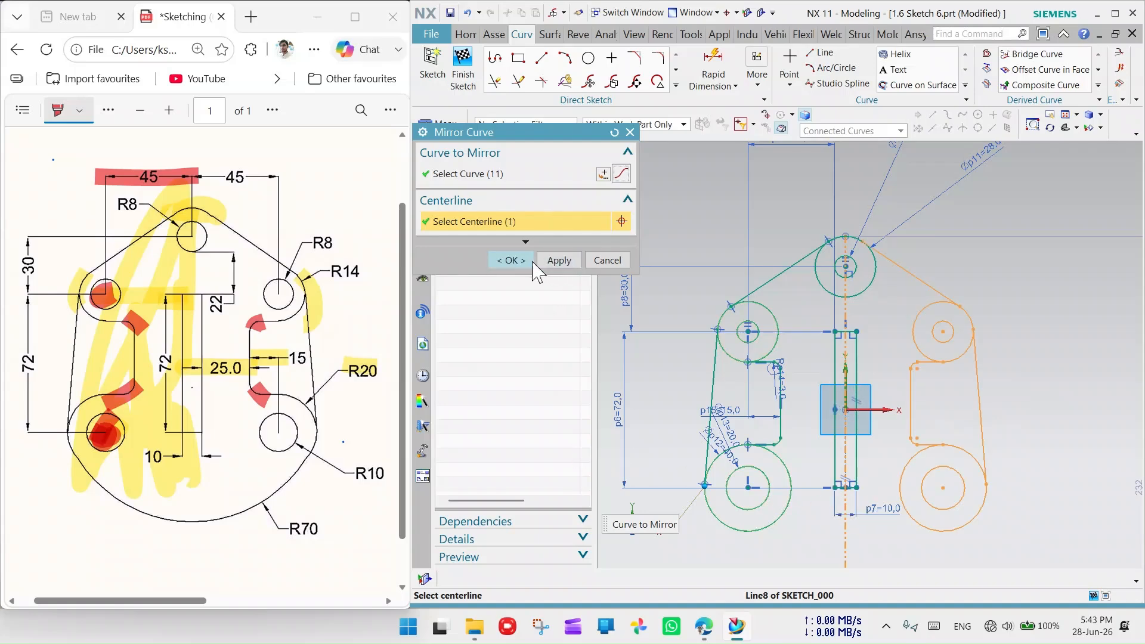
{"action": "left_click", "coordinate": [511, 261]}
{"action": "scroll", "coordinate": [881, 412], "scroll_direction": "down", "scroll_amount": 4}
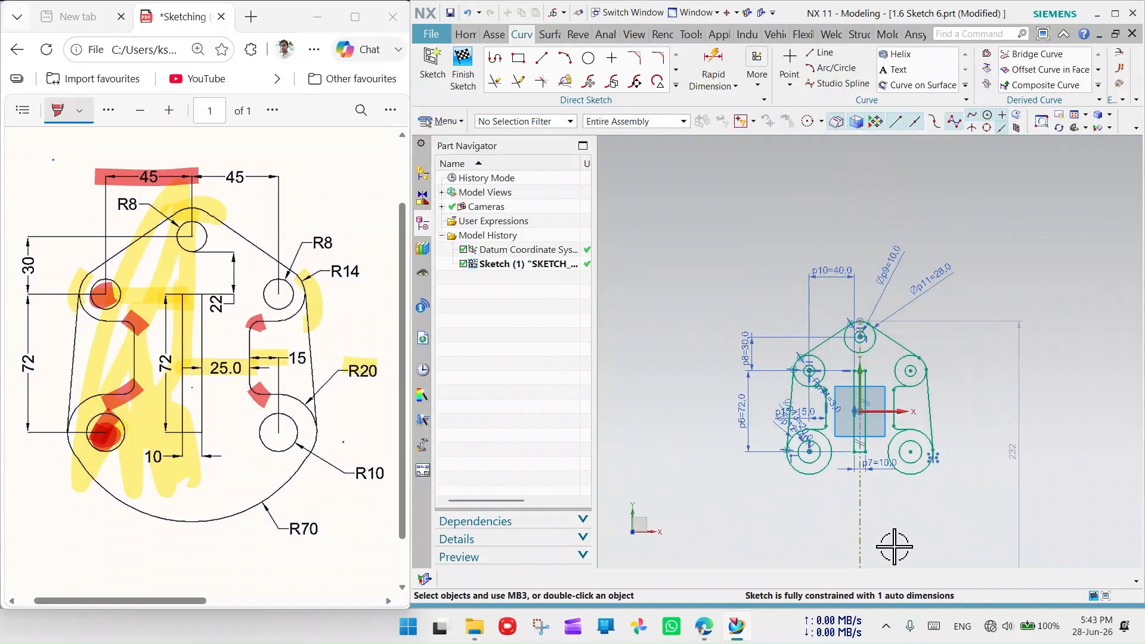
{"action": "scroll", "coordinate": [894, 544], "scroll_direction": "up", "scroll_amount": 3}
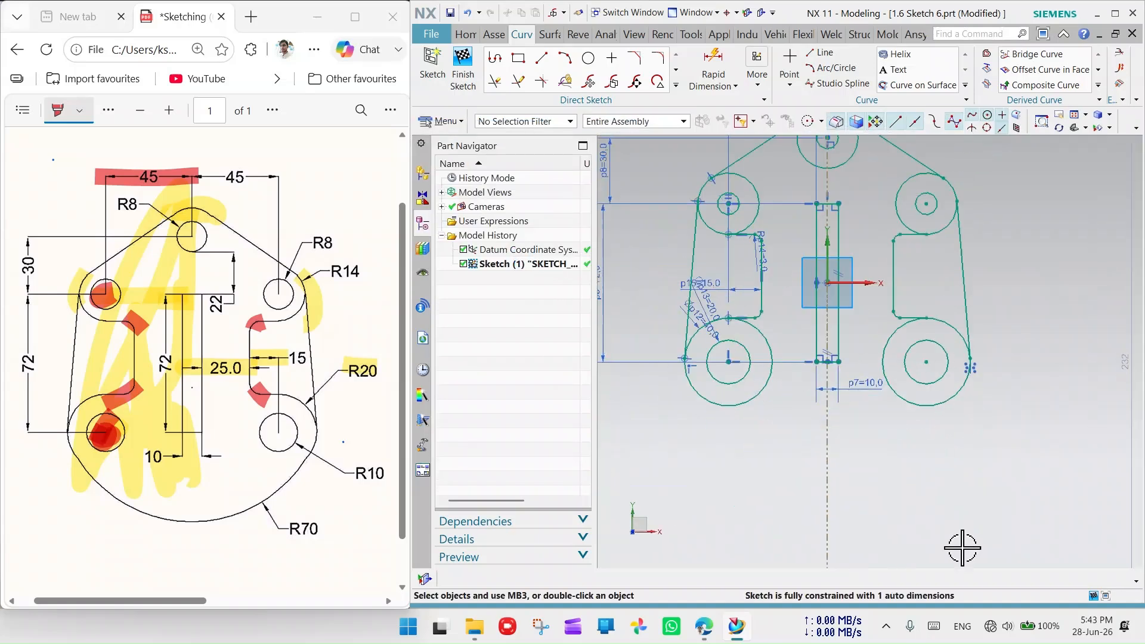
- Draw a large arc spanning beneath the plate from left to right
{"action": "left_click", "coordinate": [589, 62]}
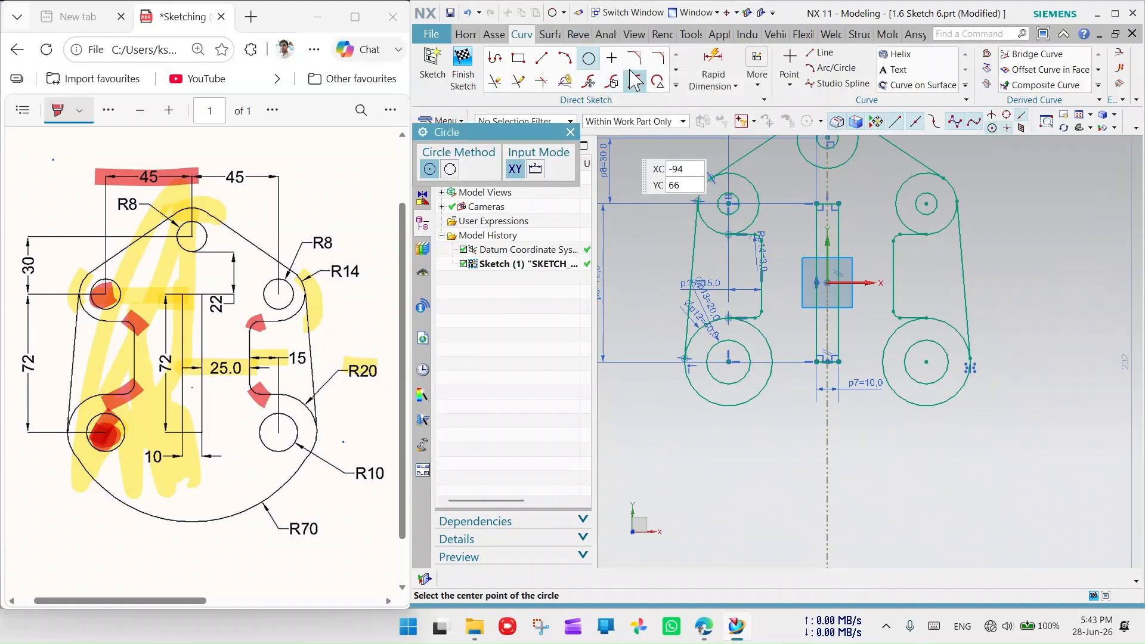
{"action": "left_click", "coordinate": [565, 60]}
{"action": "left_click", "coordinate": [666, 417]}
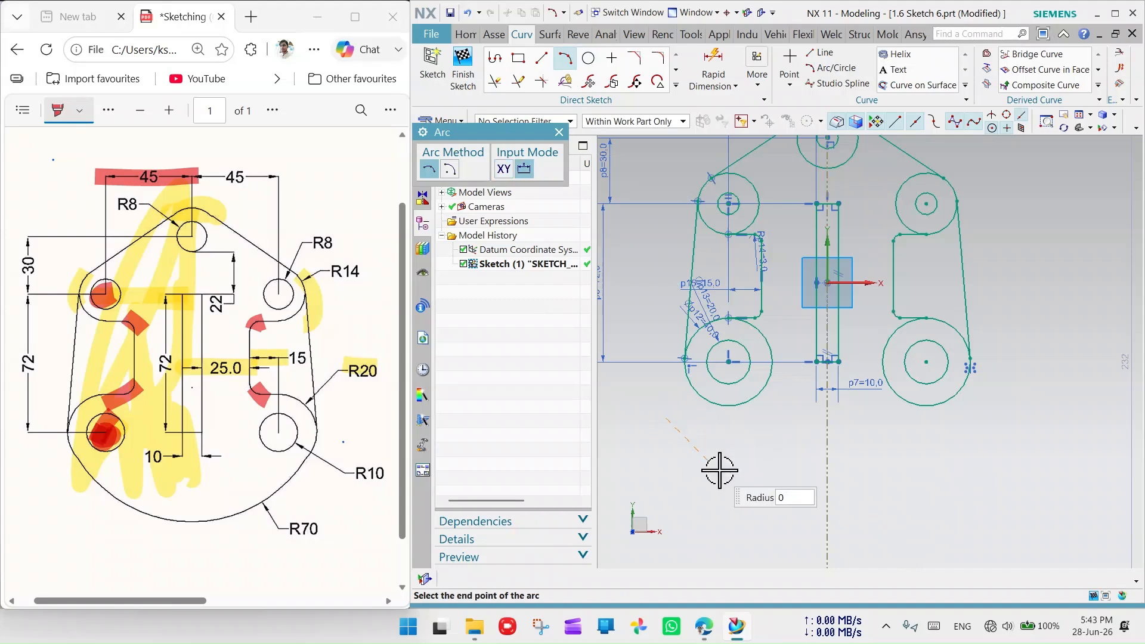
{"action": "left_click", "coordinate": [814, 522]}
{"action": "left_click", "coordinate": [1042, 460]}
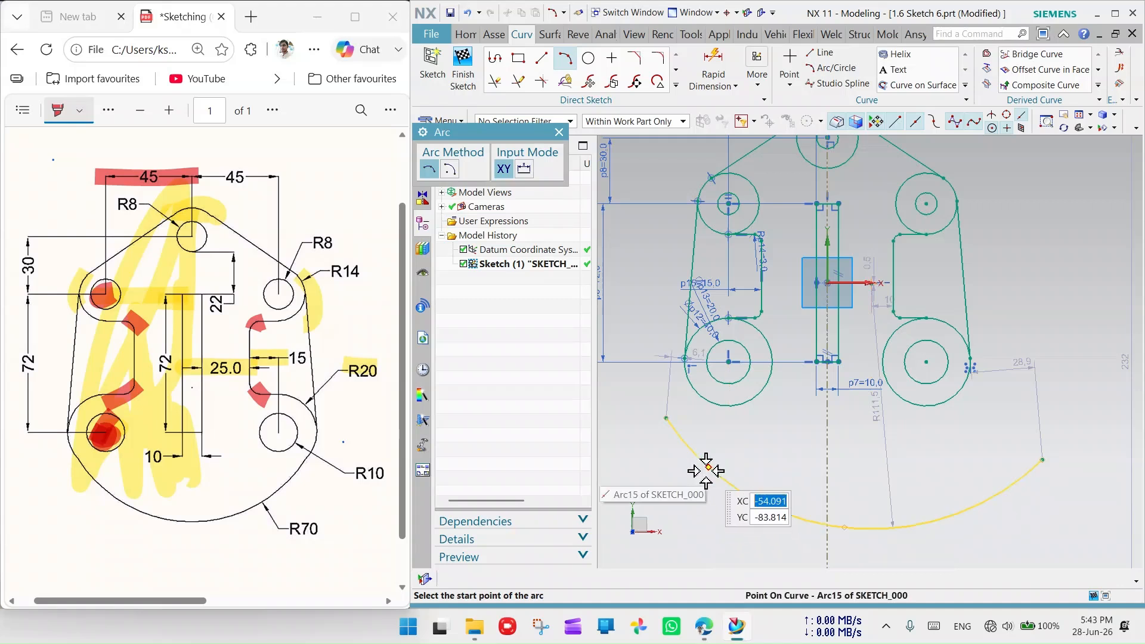
{"action": "key", "text": "Escape"}
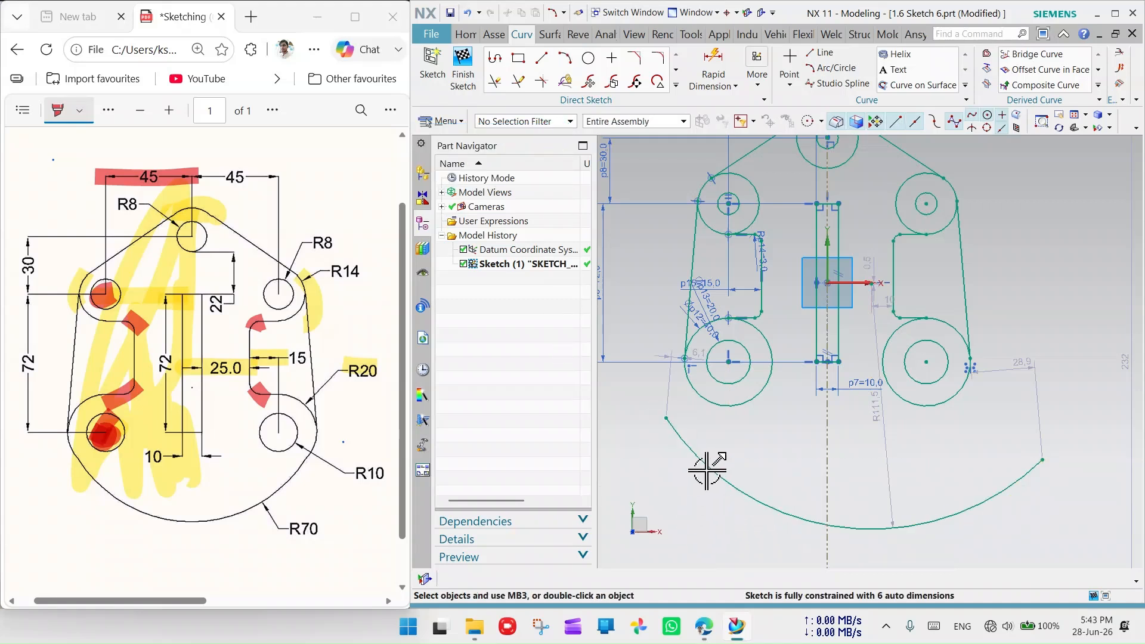
- Make the bottom arc tangent to the lower-left and lower-right circles
{"action": "left_click", "coordinate": [707, 471]}
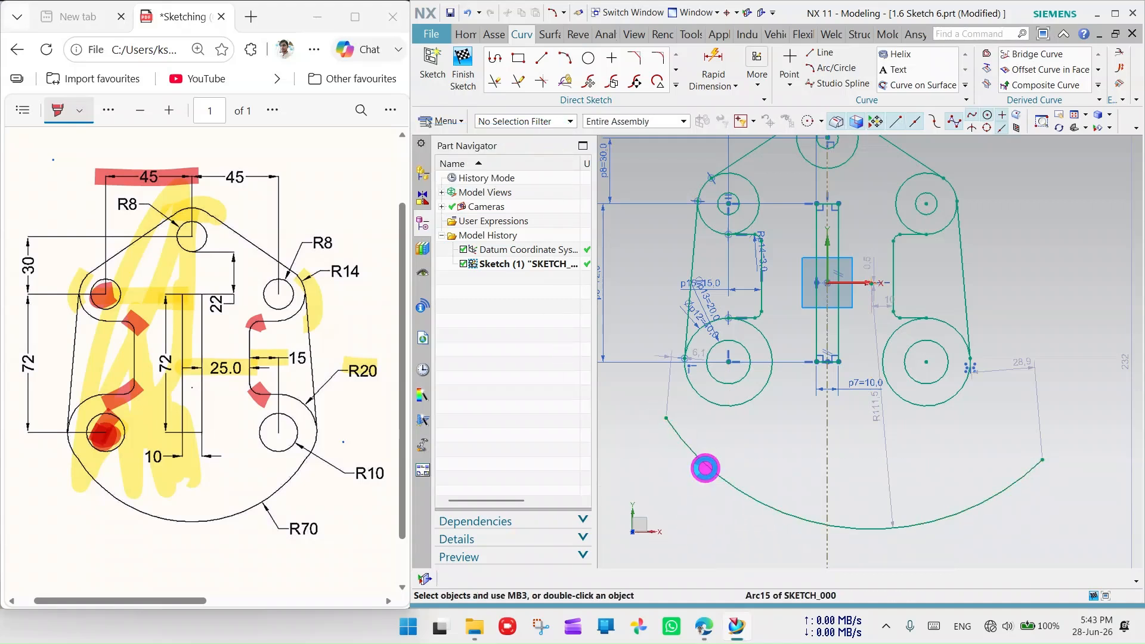
{"action": "left_click", "coordinate": [702, 396]}
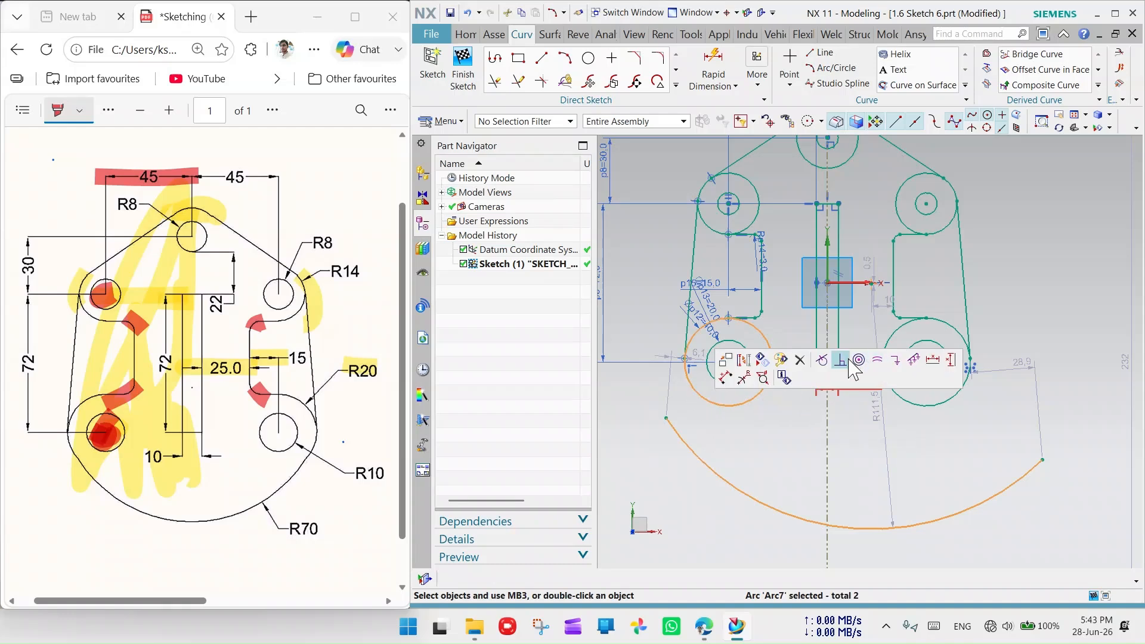
{"action": "left_click", "coordinate": [823, 360]}
{"action": "scroll", "coordinate": [725, 446], "scroll_direction": "down", "scroll_amount": 5}
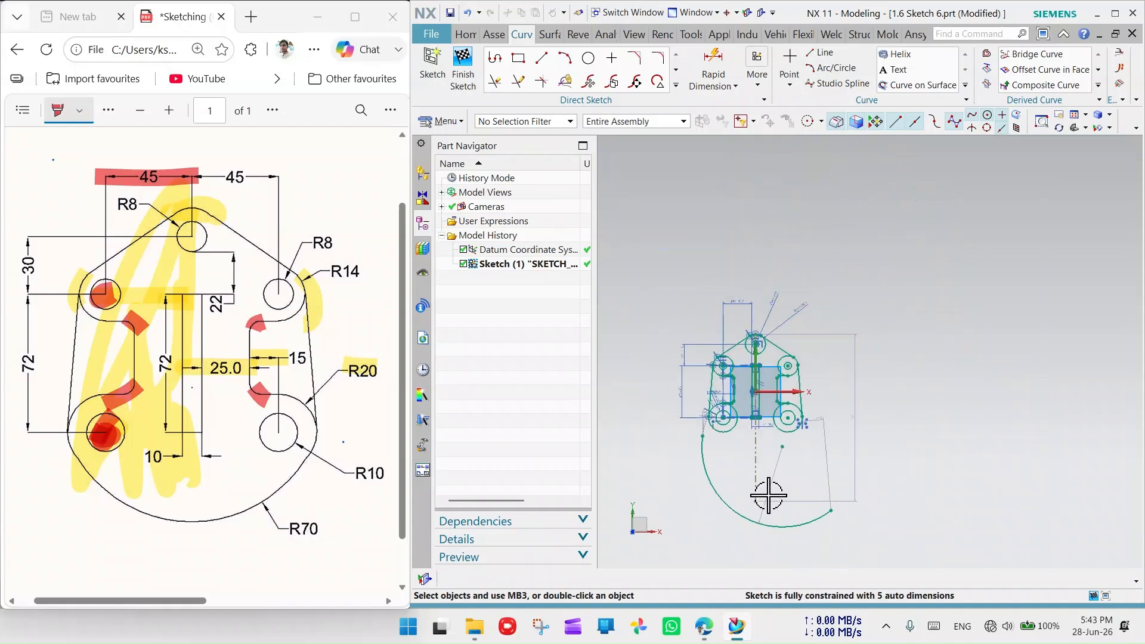
{"action": "scroll", "coordinate": [842, 536], "scroll_direction": "up", "scroll_amount": 3}
{"action": "left_click", "coordinate": [786, 509]}
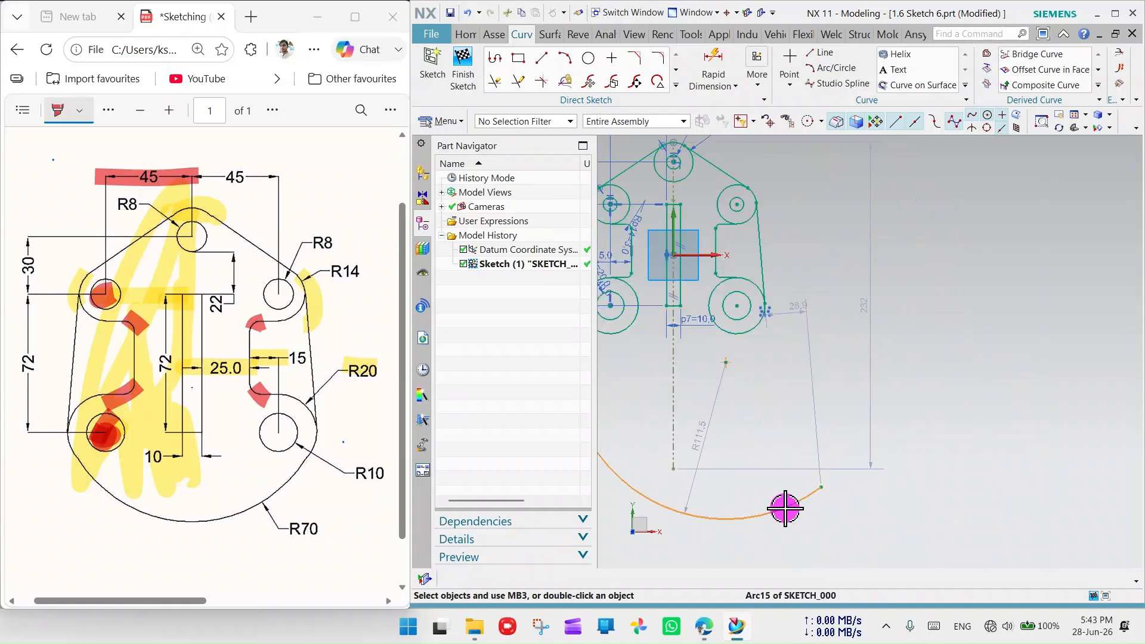
{"action": "left_click", "coordinate": [740, 332]}
{"action": "left_click", "coordinate": [868, 294]}
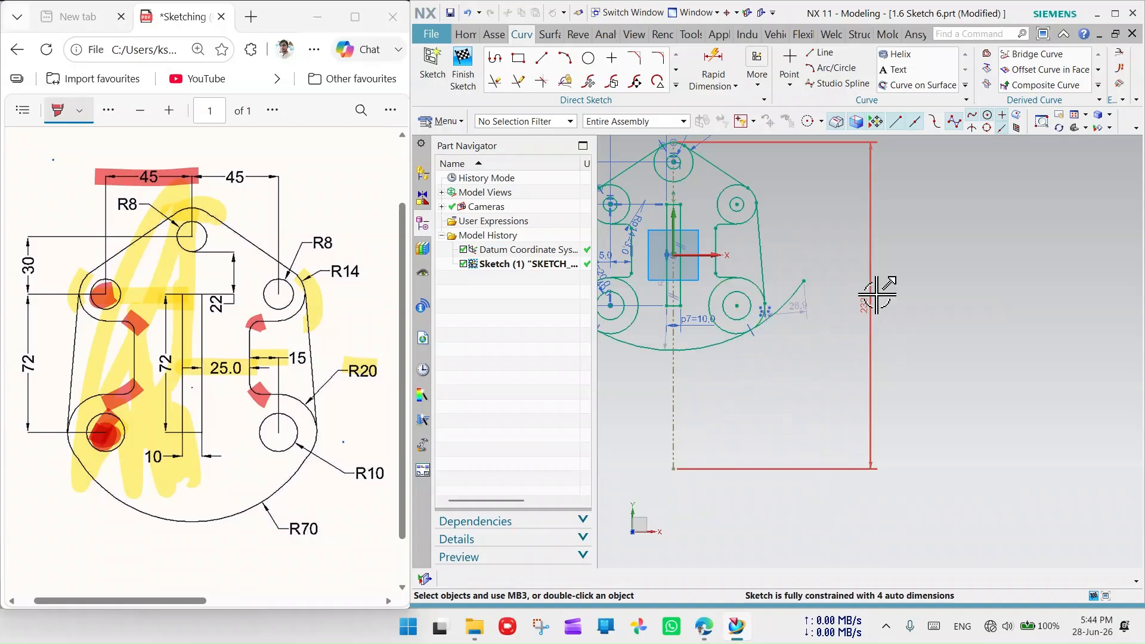
{"action": "scroll", "coordinate": [835, 418], "scroll_direction": "down", "scroll_amount": 4}
{"action": "scroll", "coordinate": [675, 379], "scroll_direction": "up", "scroll_amount": 5}
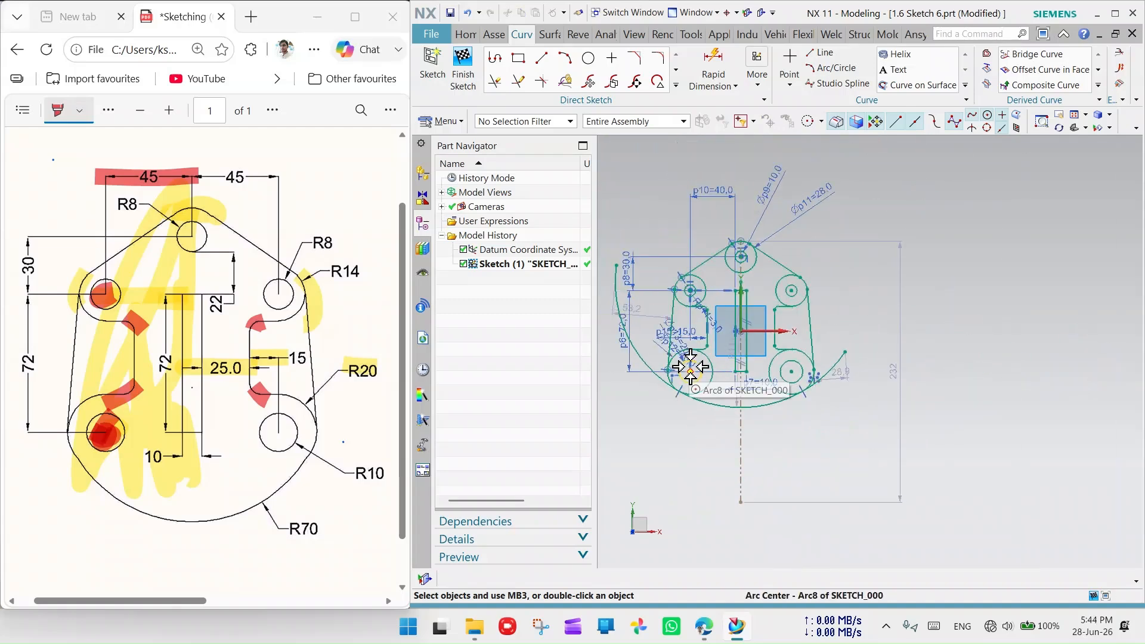
{"action": "scroll", "coordinate": [684, 357], "scroll_direction": "down", "scroll_amount": 4}
{"action": "scroll", "coordinate": [652, 350], "scroll_direction": "up", "scroll_amount": 5}
{"action": "scroll", "coordinate": [656, 250], "scroll_direction": "down", "scroll_amount": 1}
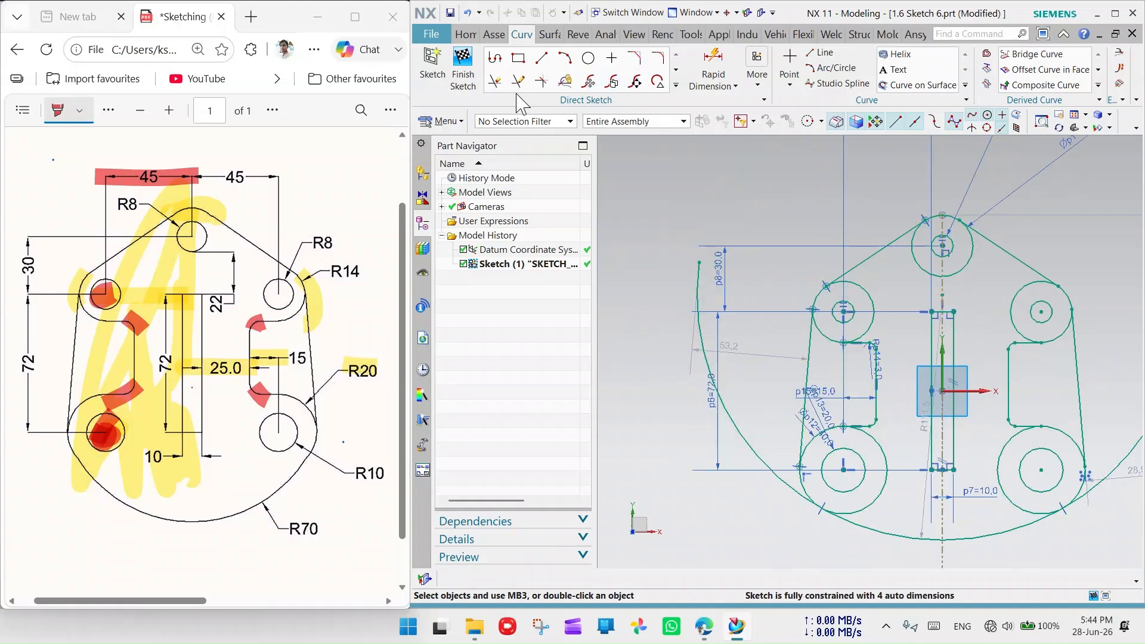
- Trim the arc's overhang beyond the right circle with Quick Trim
{"action": "left_click", "coordinate": [494, 81]}
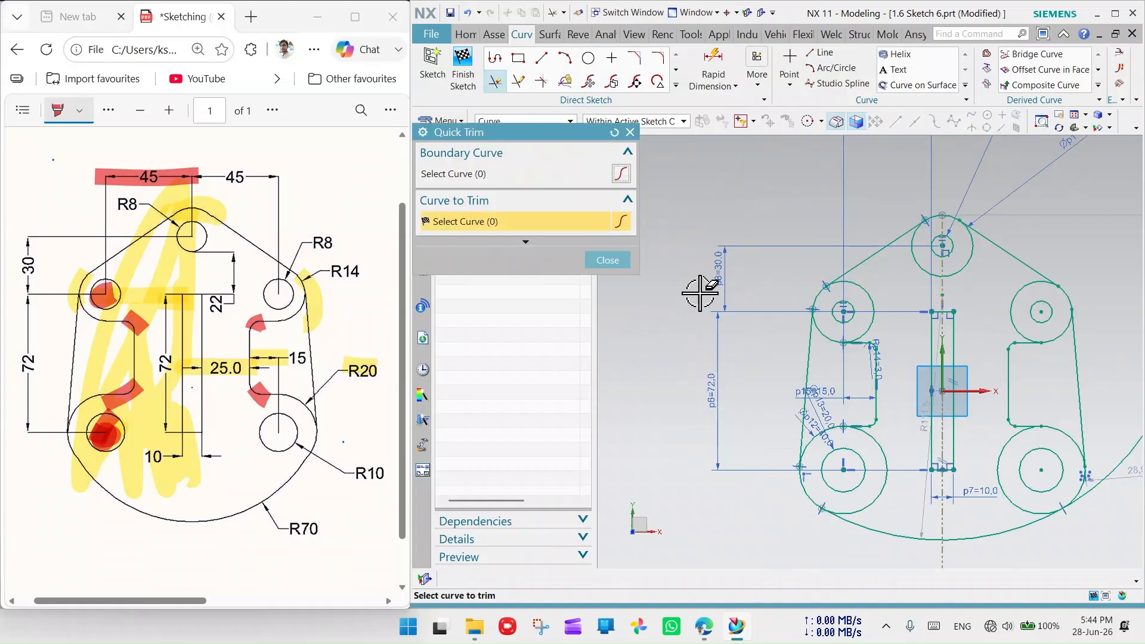
{"action": "scroll", "coordinate": [701, 293], "scroll_direction": "down", "scroll_amount": 3}
{"action": "scroll", "coordinate": [701, 293], "scroll_direction": "up", "scroll_amount": 5}
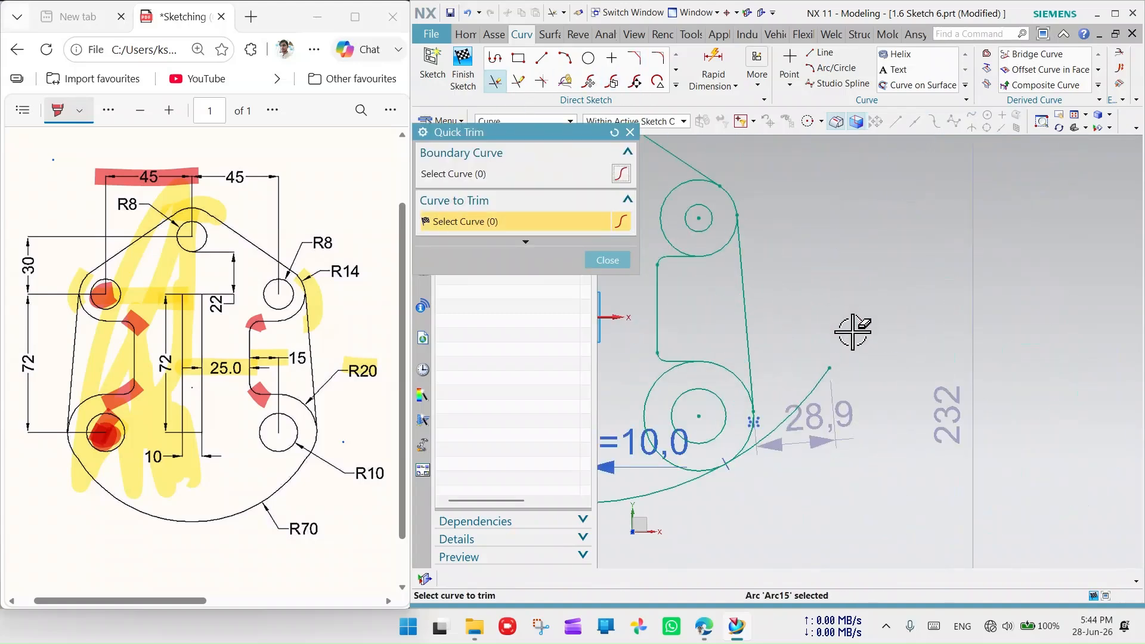
{"action": "left_click", "coordinate": [821, 383]}
{"action": "scroll", "coordinate": [820, 384], "scroll_direction": "down", "scroll_amount": 4}
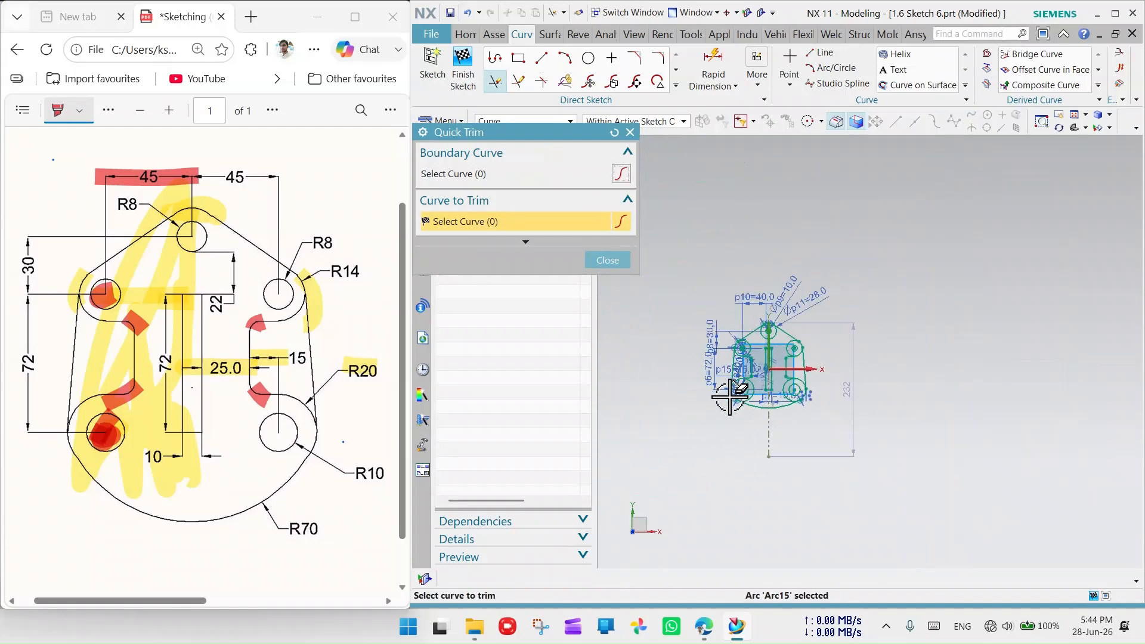
{"action": "scroll", "coordinate": [886, 404], "scroll_direction": "up", "scroll_amount": 3}
- Finish trimming and change the base arc's R111.5 radius dimension to 70
{"action": "left_click", "coordinate": [630, 131]}
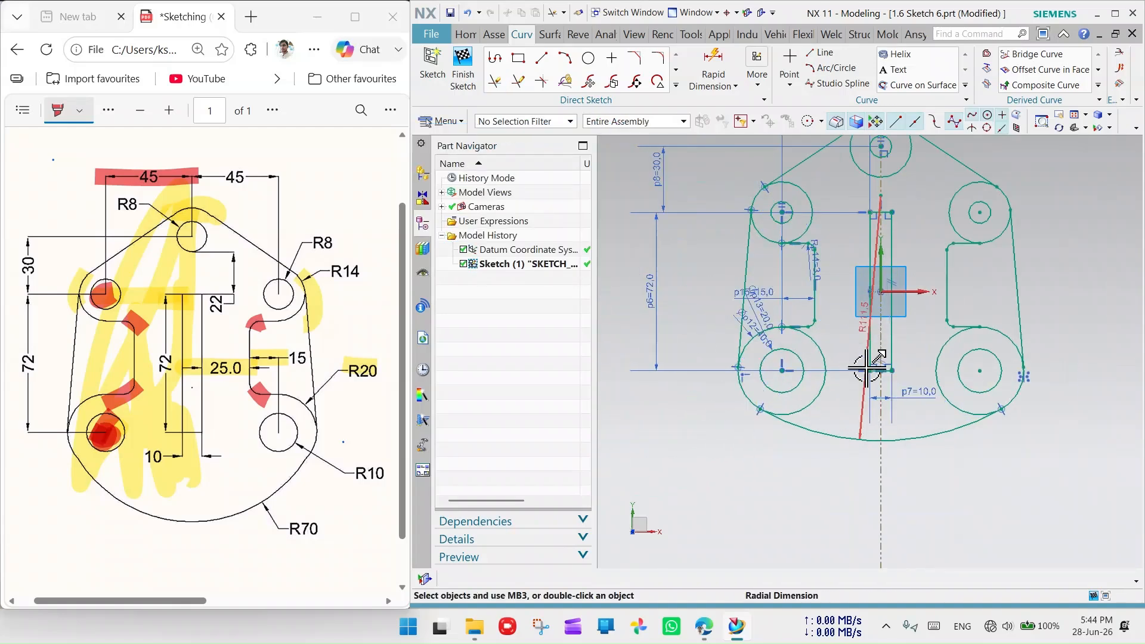
{"action": "scroll", "coordinate": [868, 397], "scroll_direction": "up", "scroll_amount": 4}
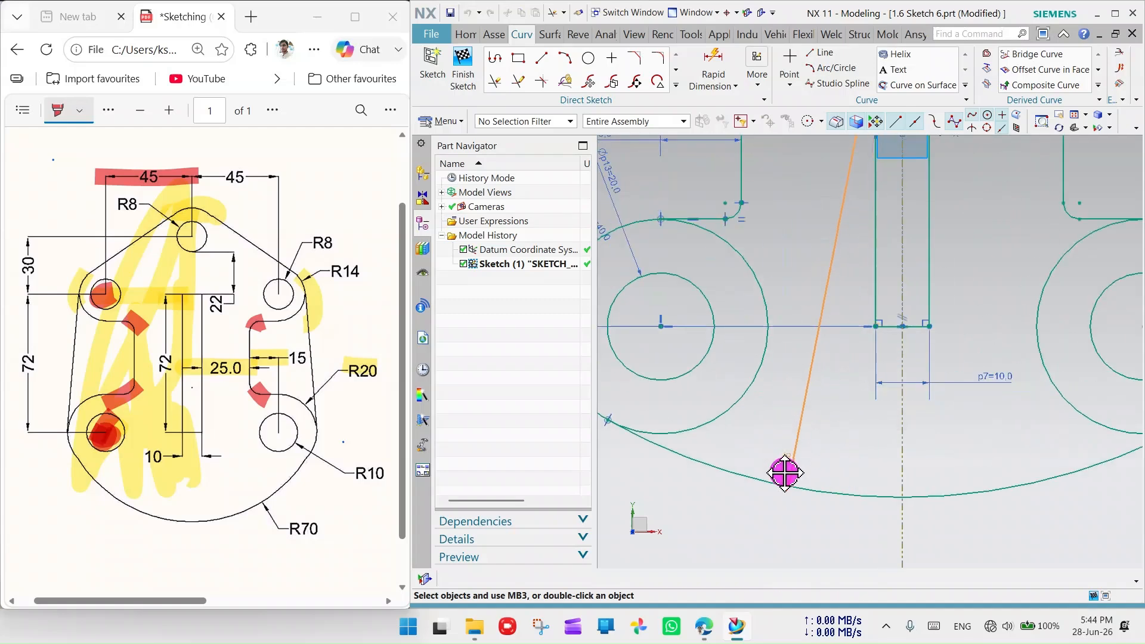
{"action": "scroll", "coordinate": [839, 427], "scroll_direction": "down", "scroll_amount": 5}
{"action": "scroll", "coordinate": [839, 427], "scroll_direction": "up", "scroll_amount": 4}
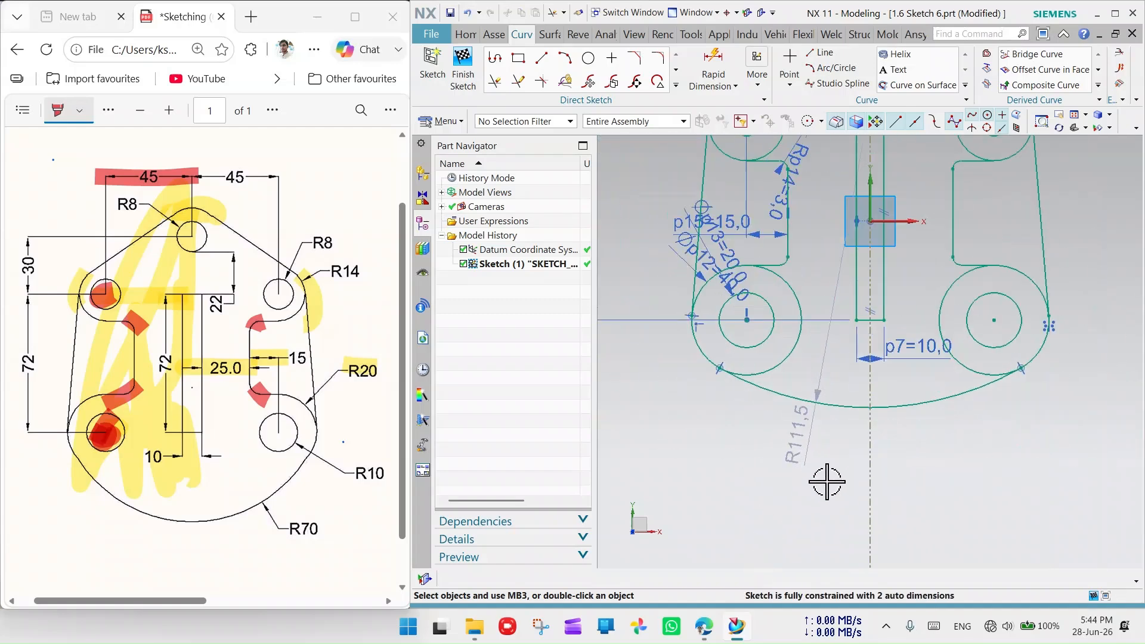
{"action": "double_click", "coordinate": [803, 445]}
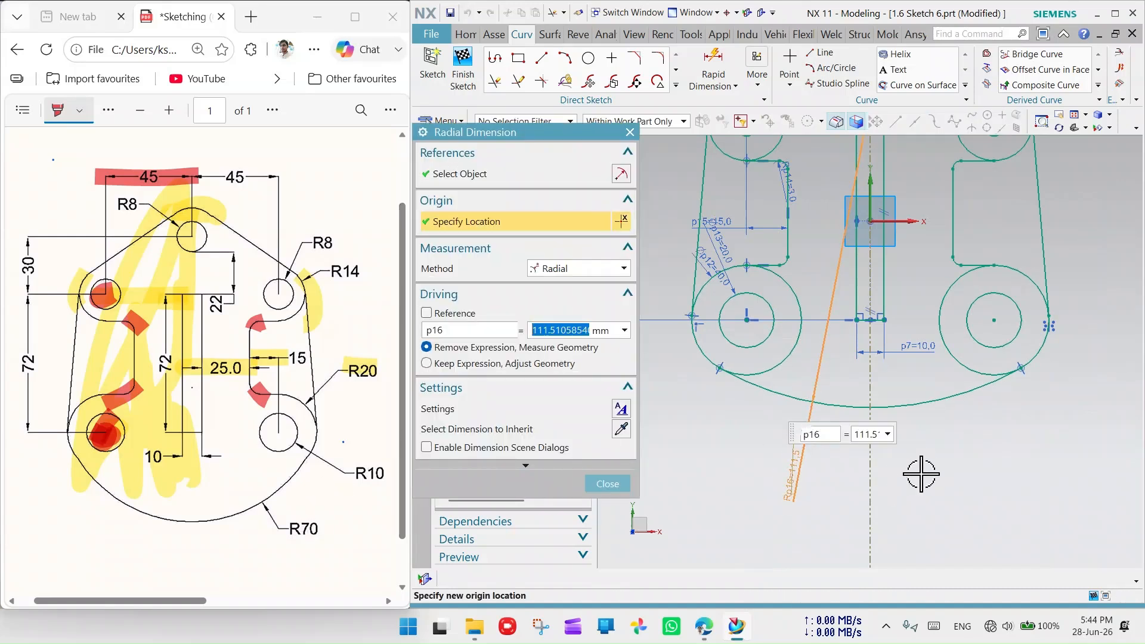
{"action": "key", "text": "Return"}
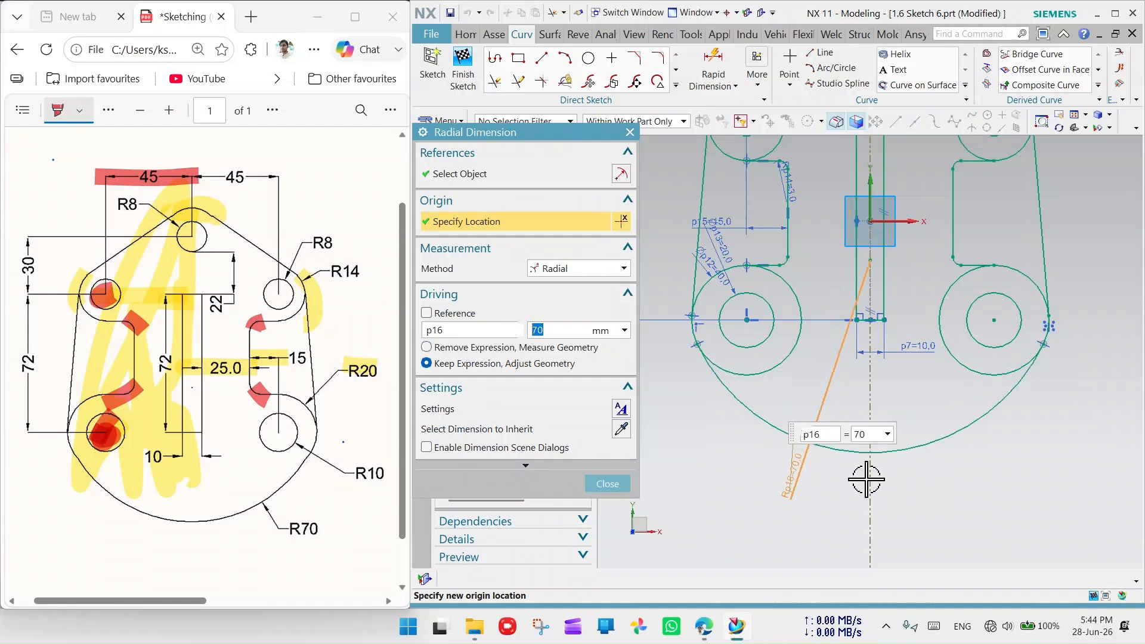
{"action": "left_click", "coordinate": [630, 132]}
{"action": "scroll", "coordinate": [919, 358], "scroll_direction": "down", "scroll_amount": 5}
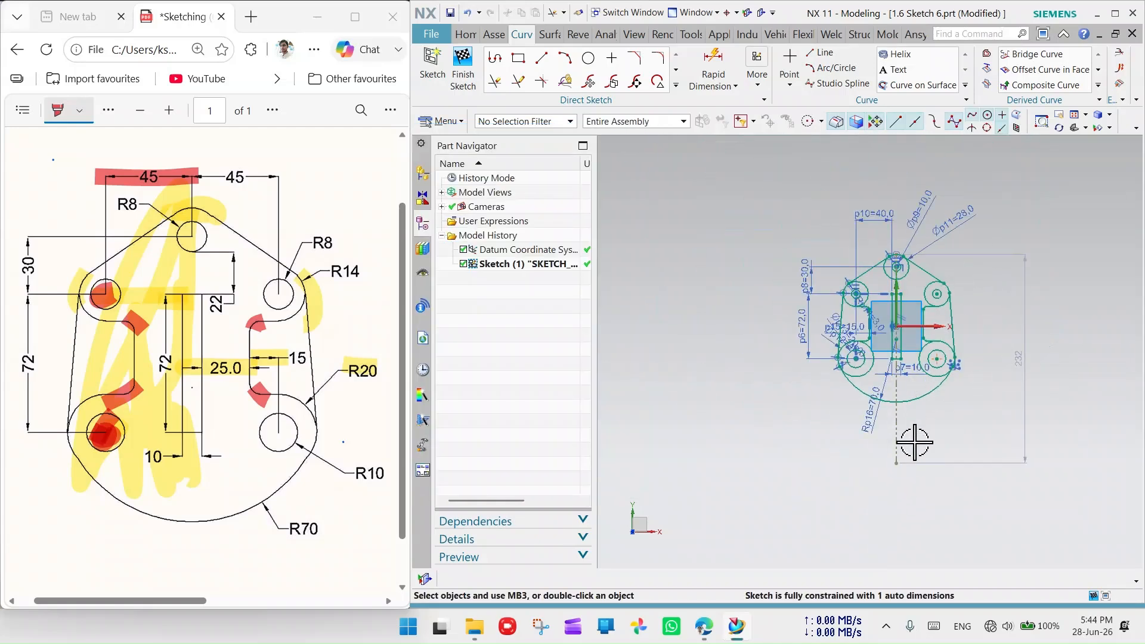
- Delete the long vertical line, then undo the deletion
{"action": "scroll", "coordinate": [914, 442], "scroll_direction": "up", "scroll_amount": 3}
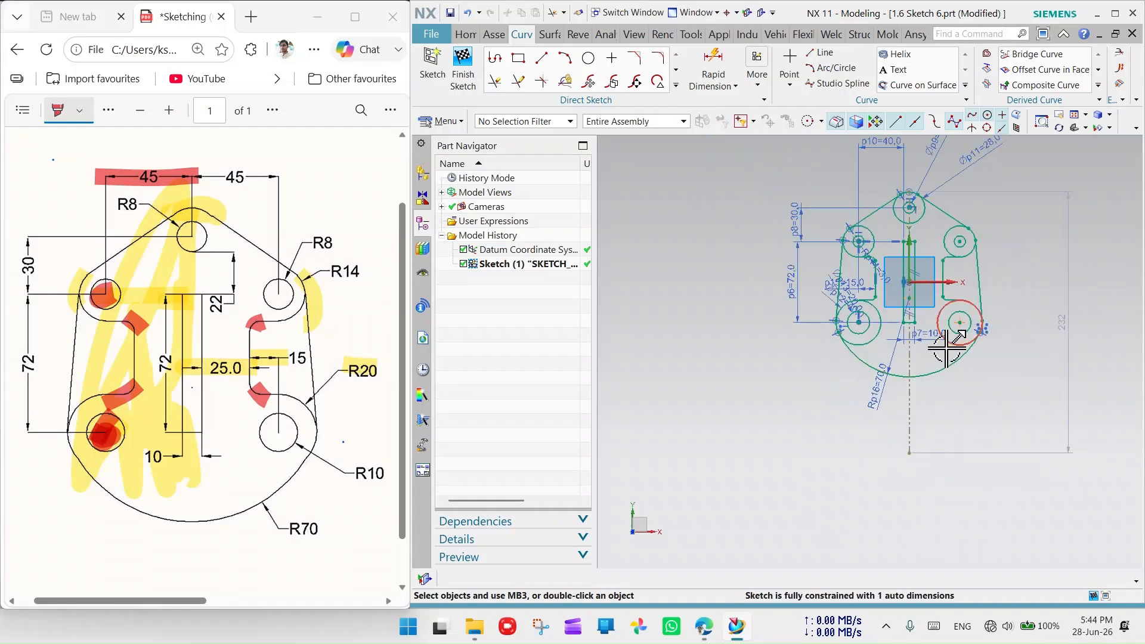
{"action": "right_click", "coordinate": [912, 404]}
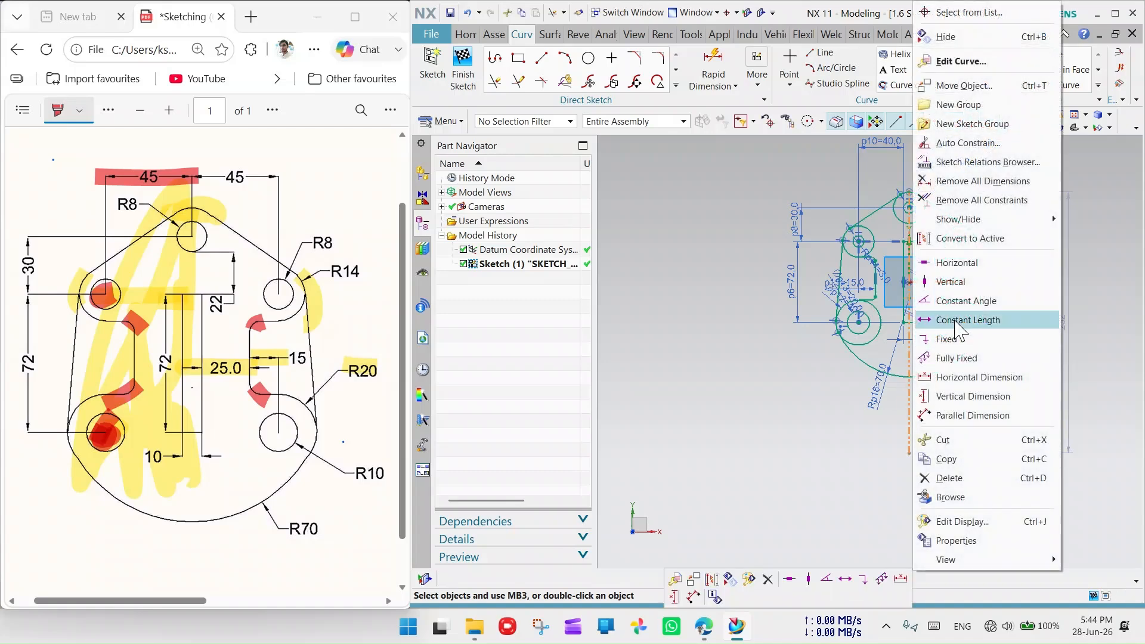
{"action": "left_click", "coordinate": [949, 477]}
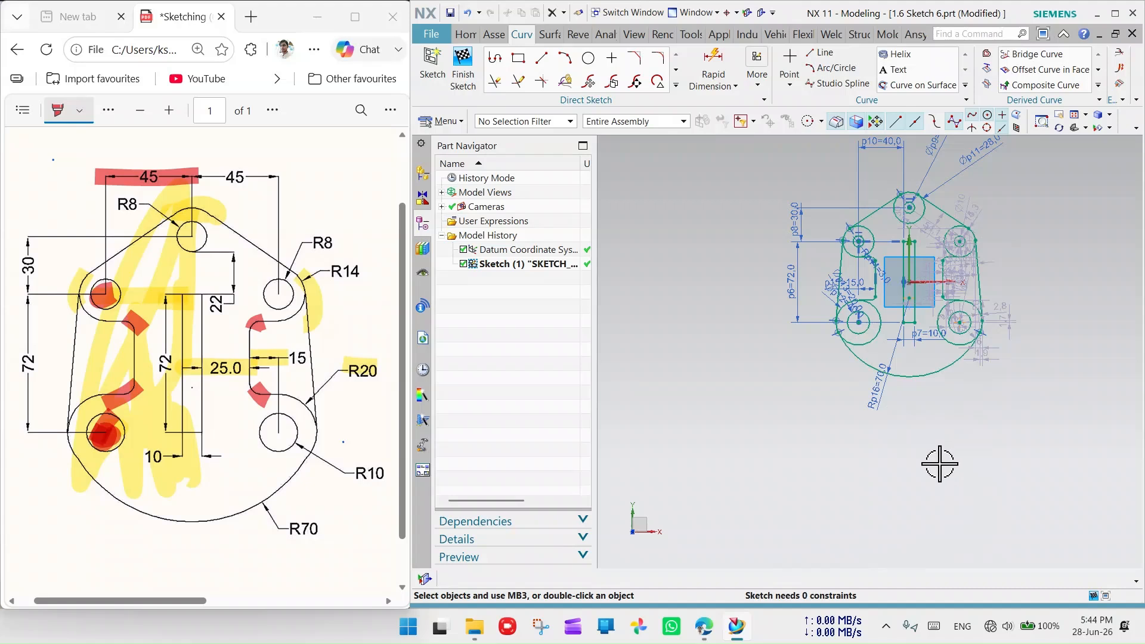
{"action": "key", "text": "ctrl+z"}
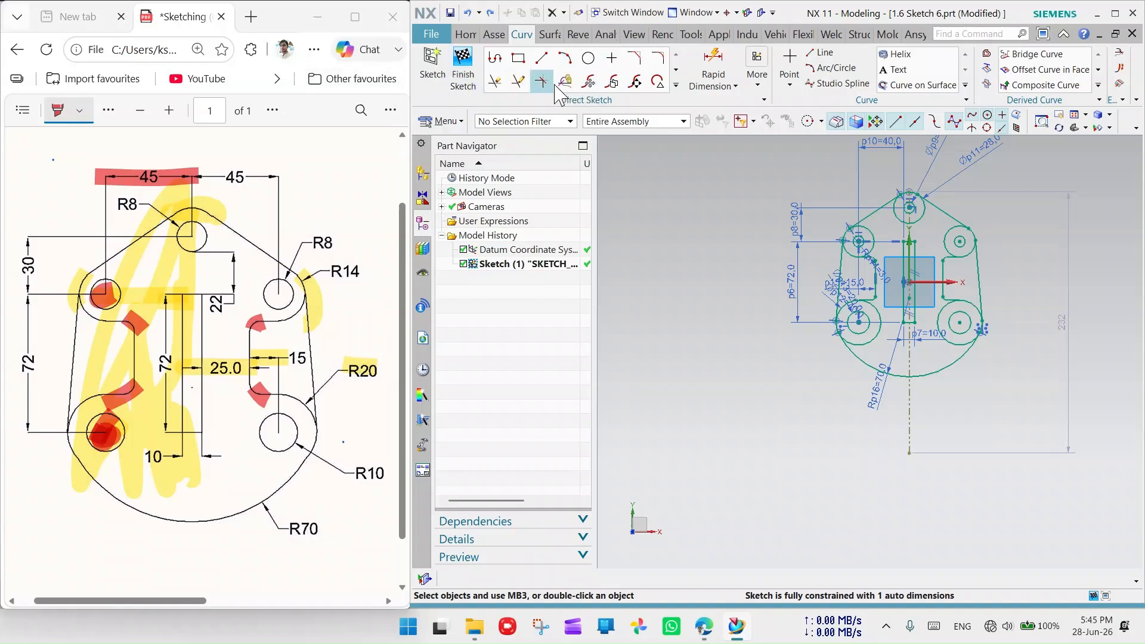
- Start Quick Trim, zoom around the top circles, then exit without trimming anything
{"action": "left_click", "coordinate": [496, 80]}
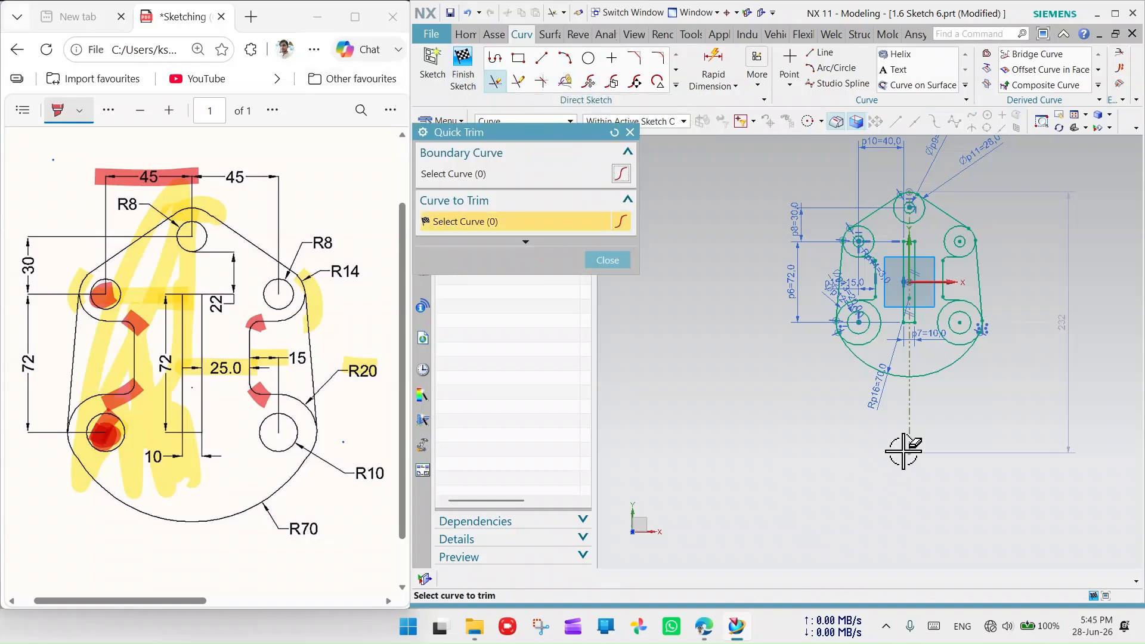
{"action": "scroll", "coordinate": [907, 416], "scroll_direction": "up", "scroll_amount": 3}
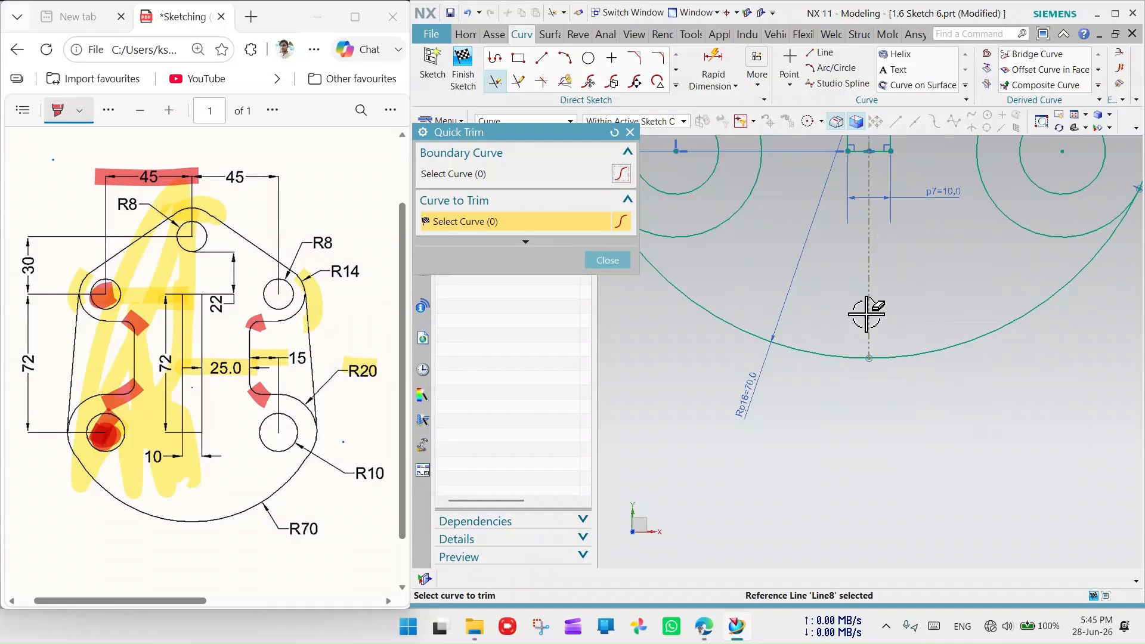
{"action": "scroll", "coordinate": [822, 433], "scroll_direction": "down", "scroll_amount": 5}
{"action": "scroll", "coordinate": [850, 409], "scroll_direction": "up", "scroll_amount": 4}
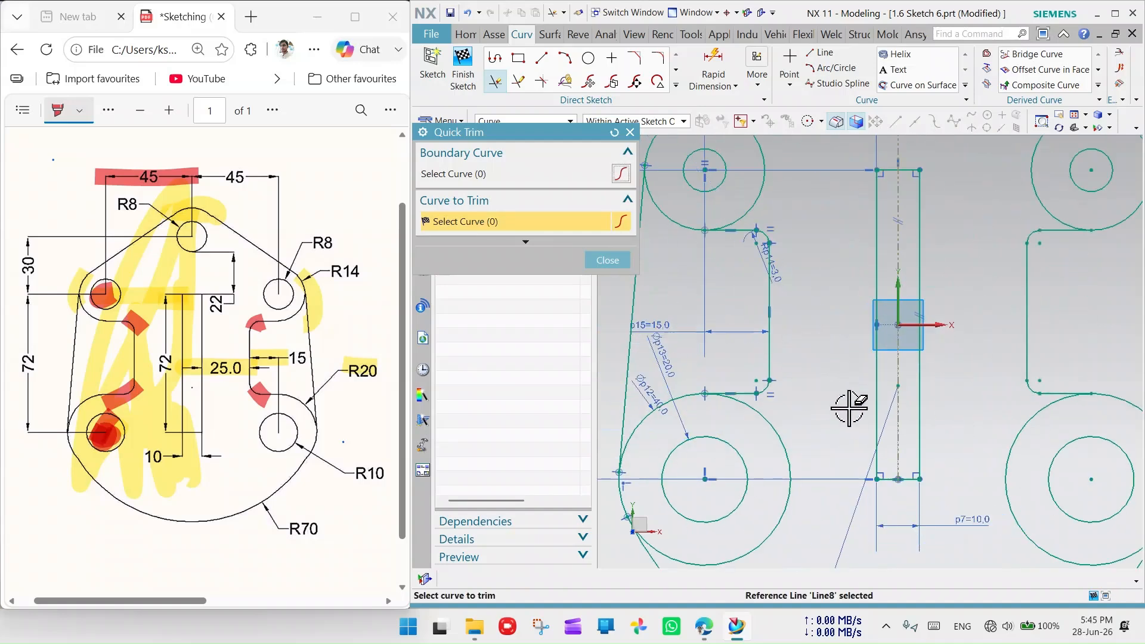
{"action": "scroll", "coordinate": [767, 362], "scroll_direction": "down", "scroll_amount": 3}
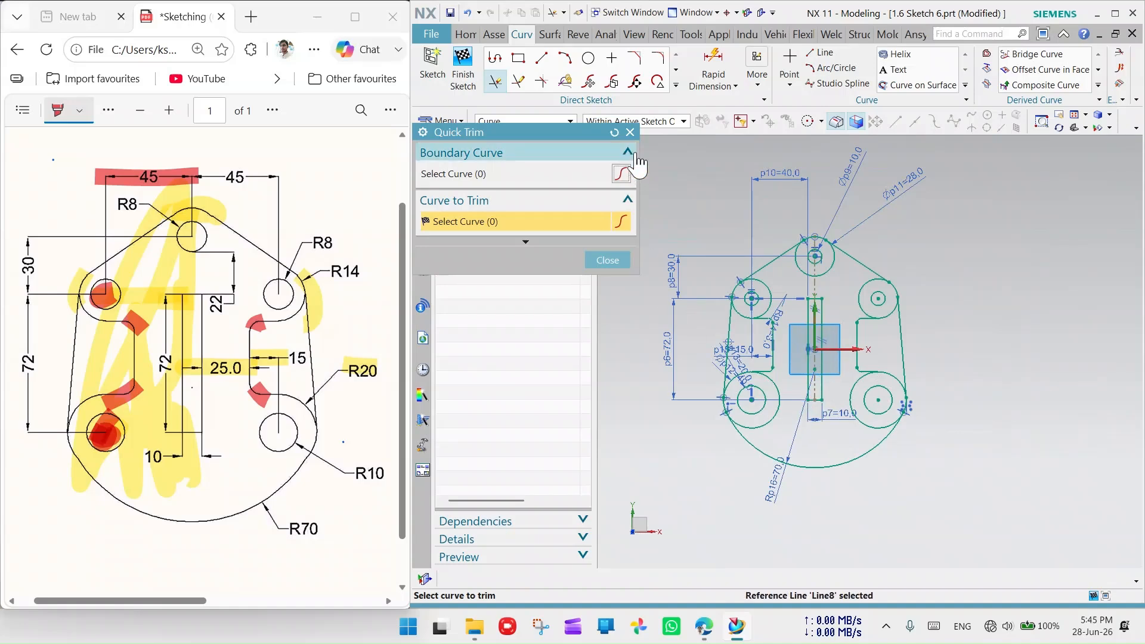
{"action": "left_click", "coordinate": [607, 261]}
{"action": "scroll", "coordinate": [920, 427], "scroll_direction": "down", "scroll_amount": 3}
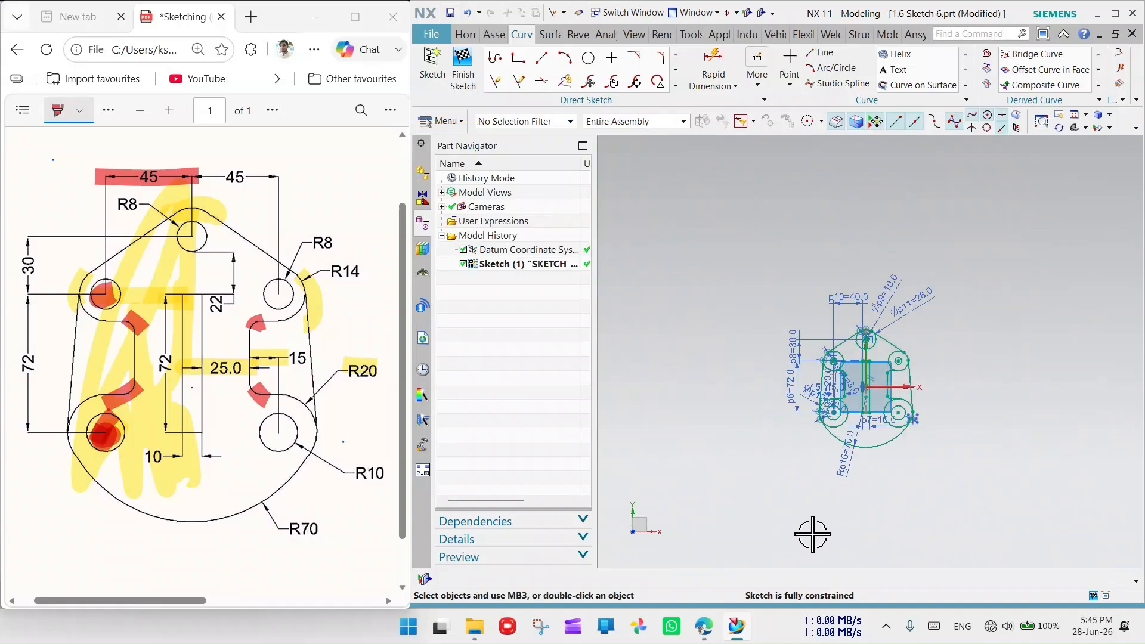
{"action": "scroll", "coordinate": [871, 401], "scroll_direction": "up", "scroll_amount": 6}
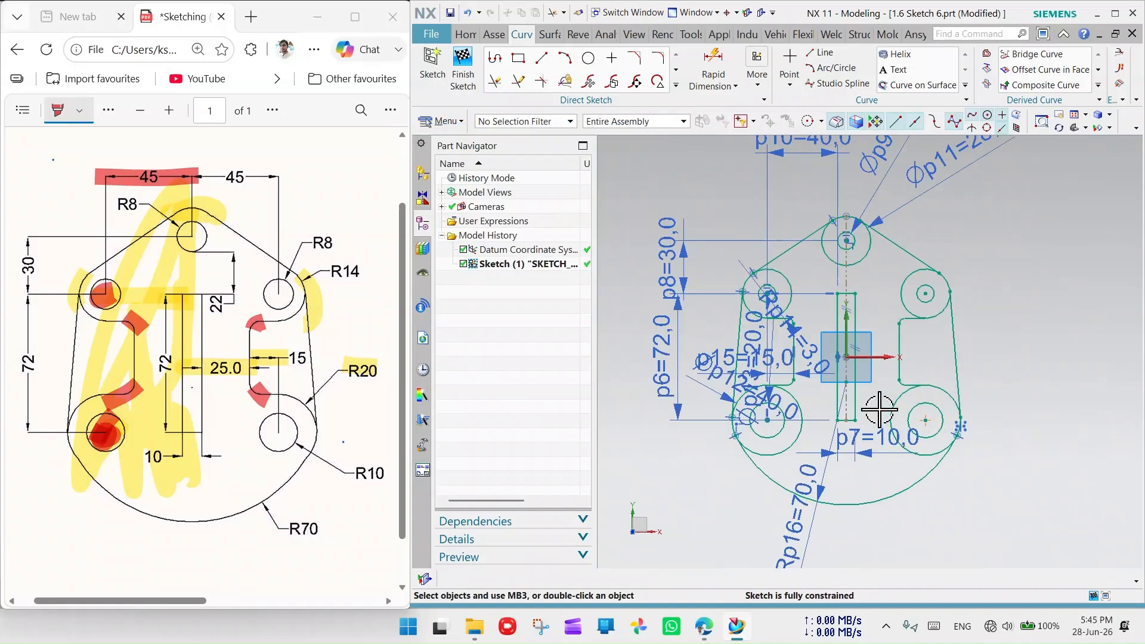
{"action": "scroll", "coordinate": [879, 435], "scroll_direction": "down", "scroll_amount": 2}
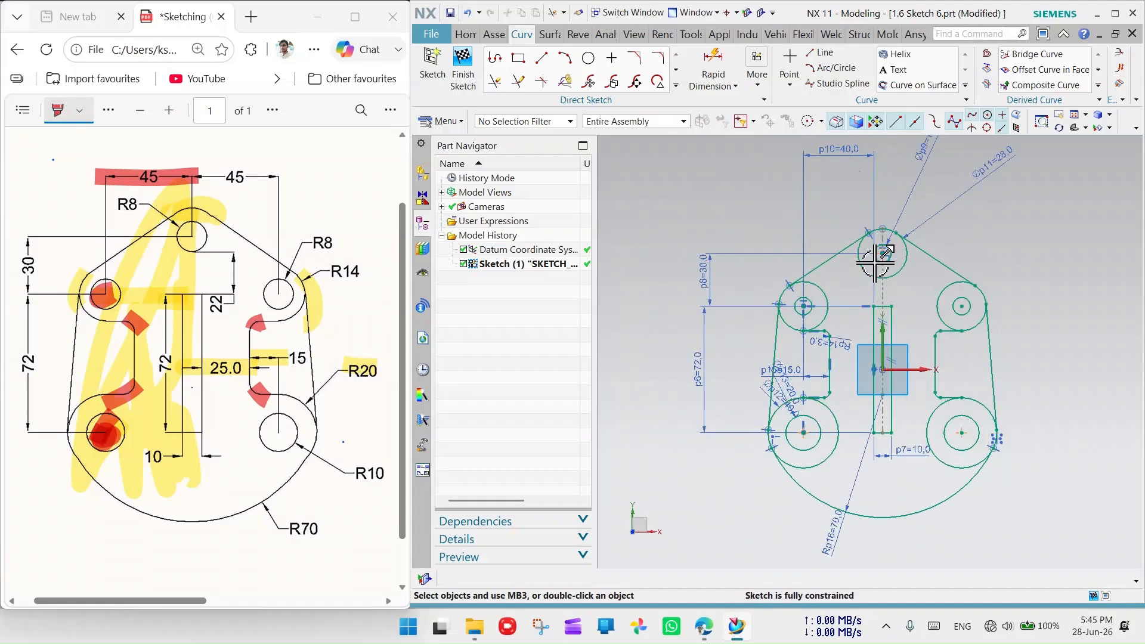
{"action": "scroll", "coordinate": [818, 298], "scroll_direction": "up", "scroll_amount": 3}
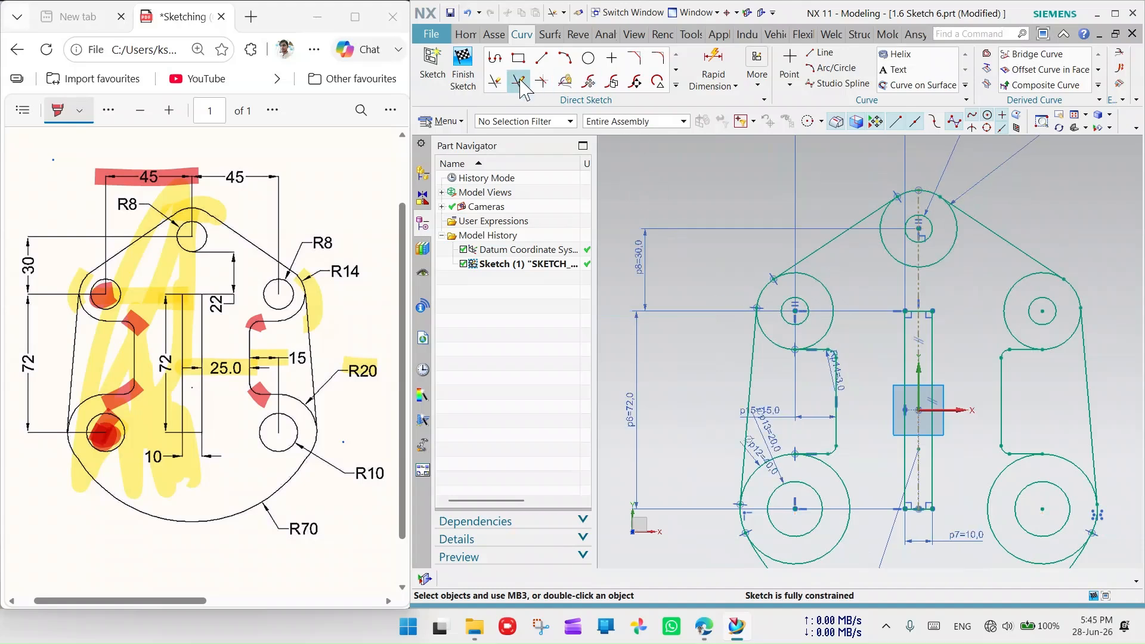
- Quick Trim the left and right inner arcs of the top circle and the upper-left circle's right arc
{"action": "left_click", "coordinate": [495, 82]}
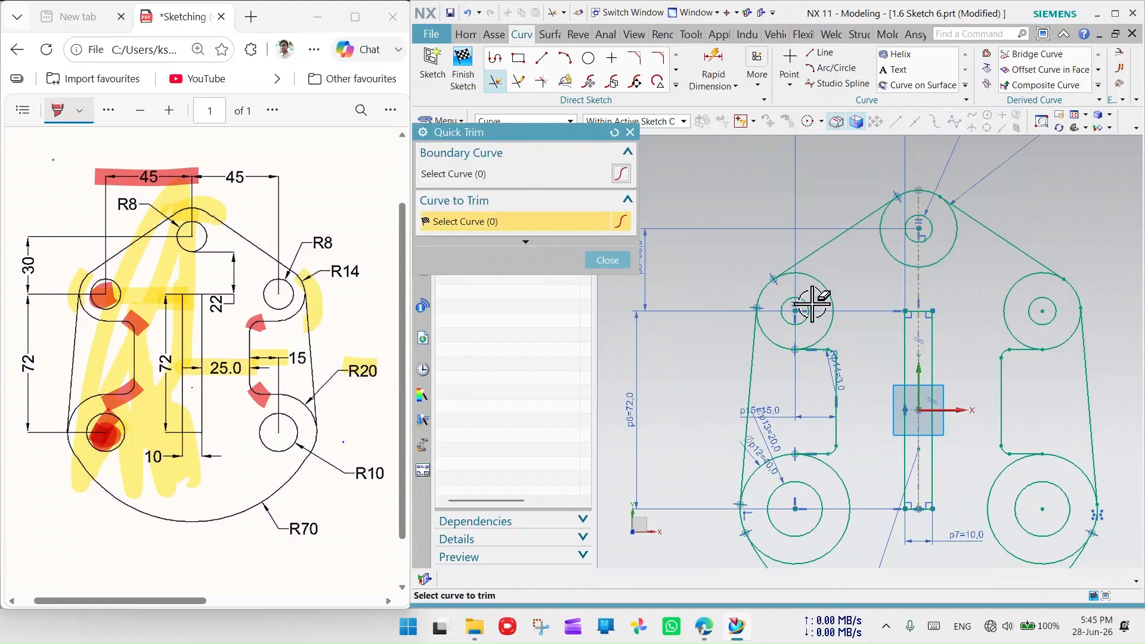
{"action": "left_click", "coordinate": [897, 258]}
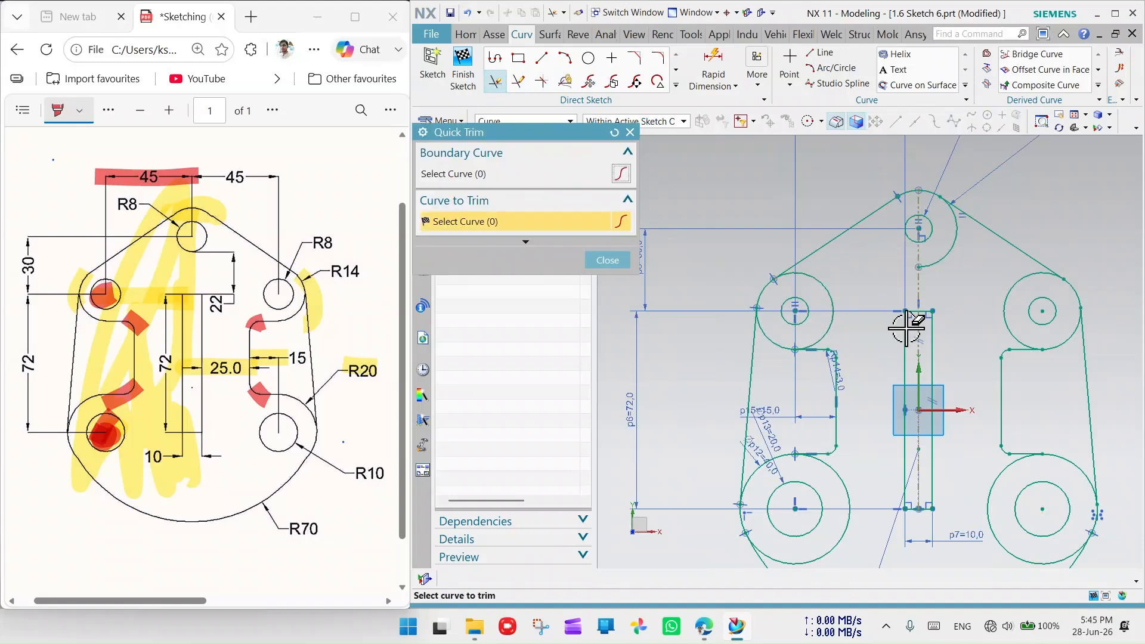
{"action": "left_click", "coordinate": [947, 260]}
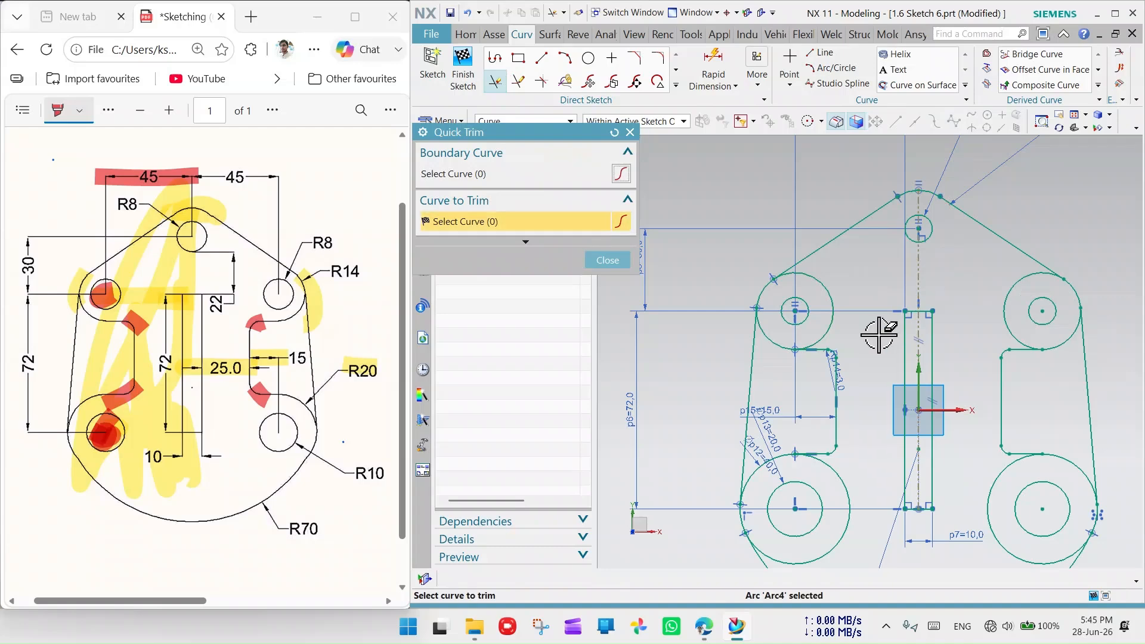
{"action": "left_click", "coordinate": [829, 293]}
{"action": "scroll", "coordinate": [970, 324], "scroll_direction": "up", "scroll_amount": 2}
{"action": "scroll", "coordinate": [900, 417], "scroll_direction": "down", "scroll_amount": 5}
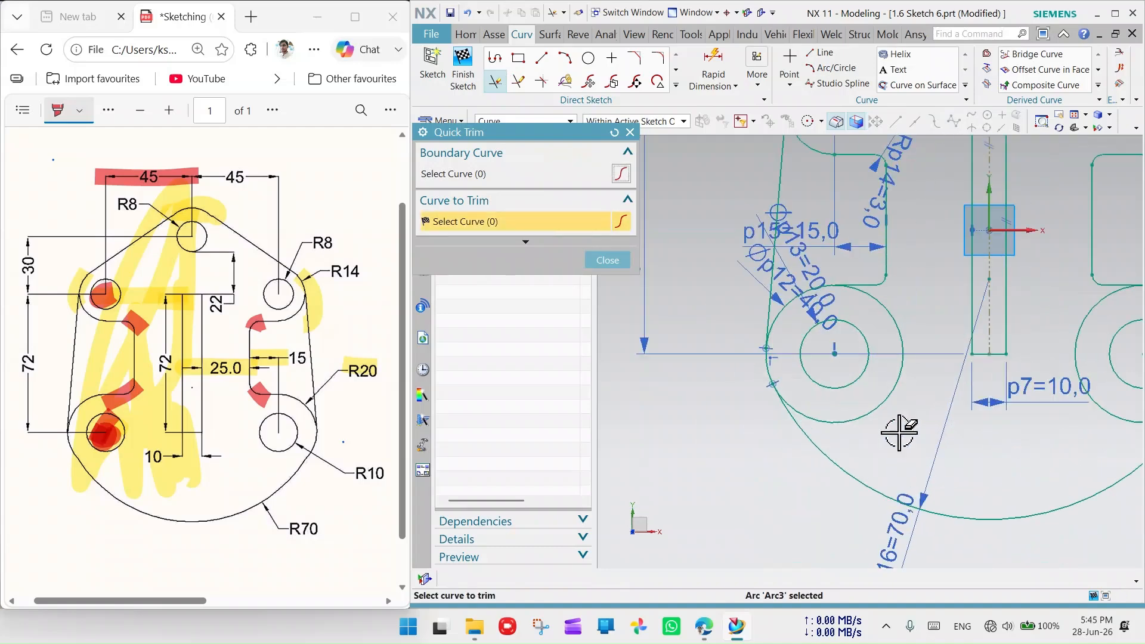
{"action": "scroll", "coordinate": [899, 380], "scroll_direction": "up", "scroll_amount": 5}
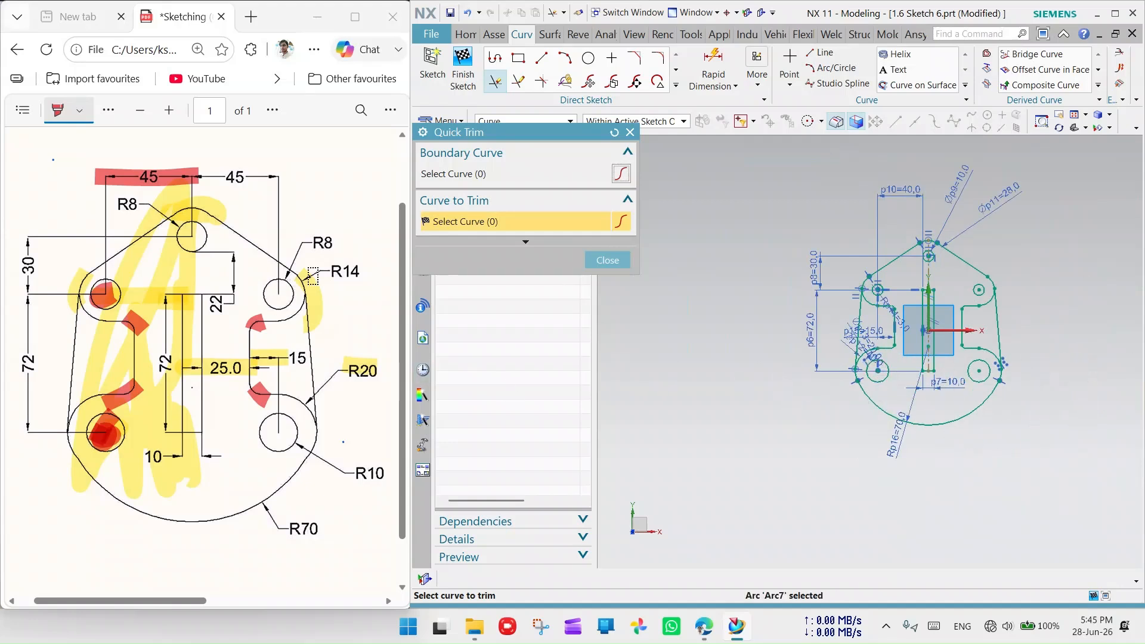
{"action": "left_click", "coordinate": [109, 111]}
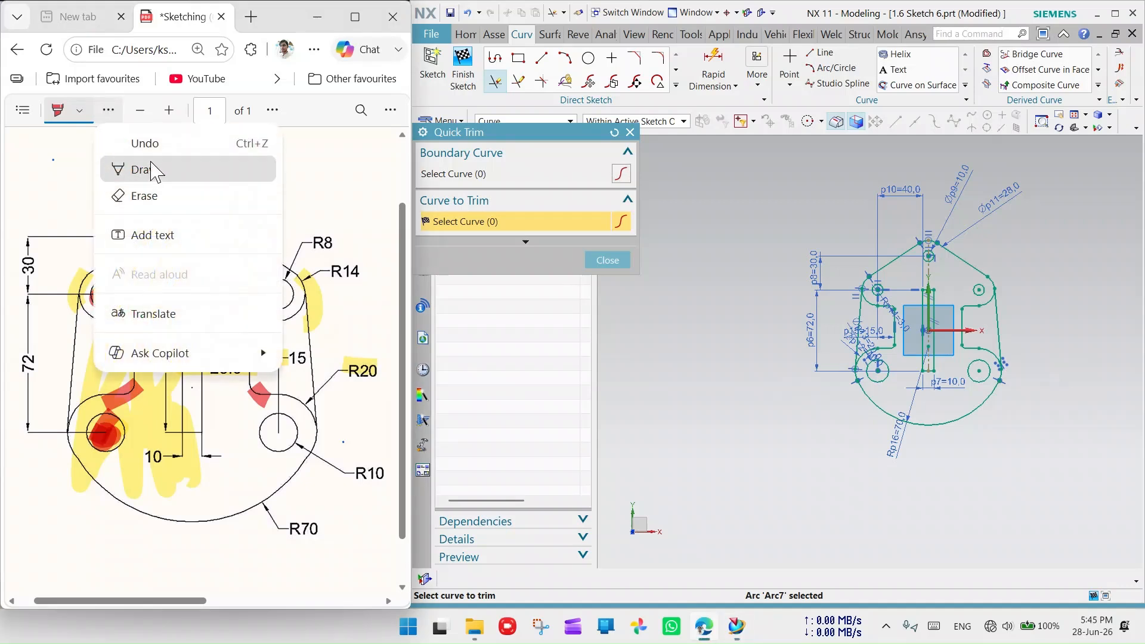
- Erase the yellow and red highlights from the reference drawing PDF and scroll the page sideways
{"action": "left_click", "coordinate": [146, 196]}
{"action": "mouse_move", "coordinate": [218, 247]}
{"action": "left_mouse_down"}
{"action": "mouse_move", "coordinate": [209, 159]}
{"action": "mouse_move", "coordinate": [132, 261]}
{"action": "mouse_move", "coordinate": [105, 276]}
{"action": "mouse_move", "coordinate": [142, 311]}
{"action": "mouse_move", "coordinate": [116, 420]}
{"action": "mouse_move", "coordinate": [226, 453]}
{"action": "mouse_move", "coordinate": [278, 373]}
{"action": "mouse_move", "coordinate": [139, 409]}
{"action": "mouse_move", "coordinate": [329, 245]}
{"action": "mouse_move", "coordinate": [254, 354]}
{"action": "mouse_move", "coordinate": [376, 370]}
{"action": "mouse_move", "coordinate": [327, 378]}
{"action": "left_mouse_up"}
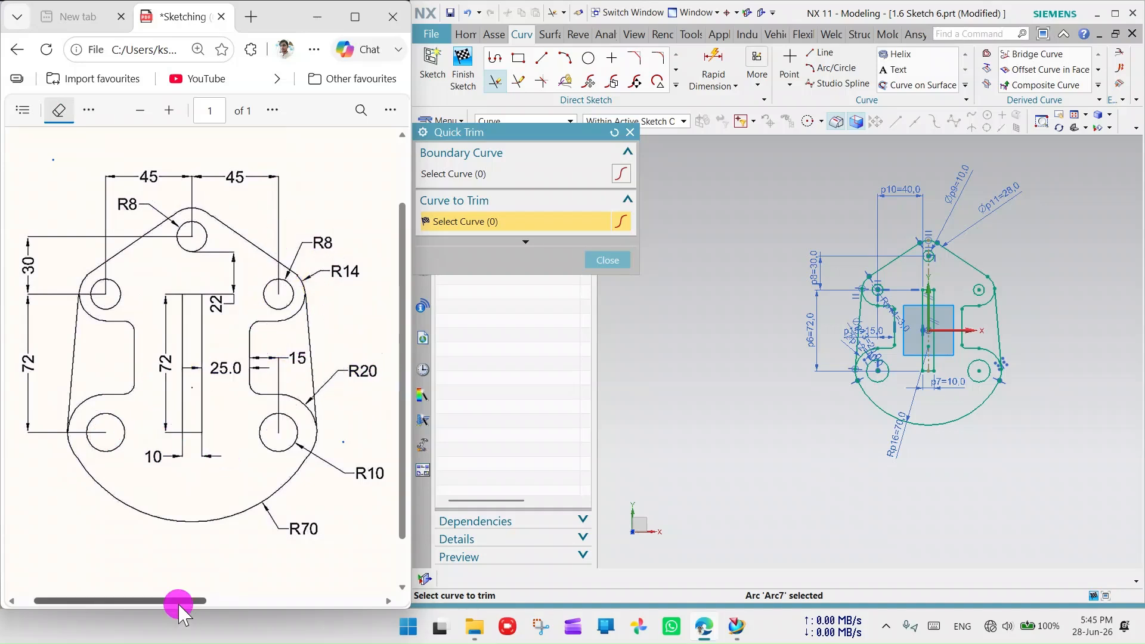
{"action": "left_click_drag", "start_coordinate": [179, 606], "coordinate": [357, 614]}
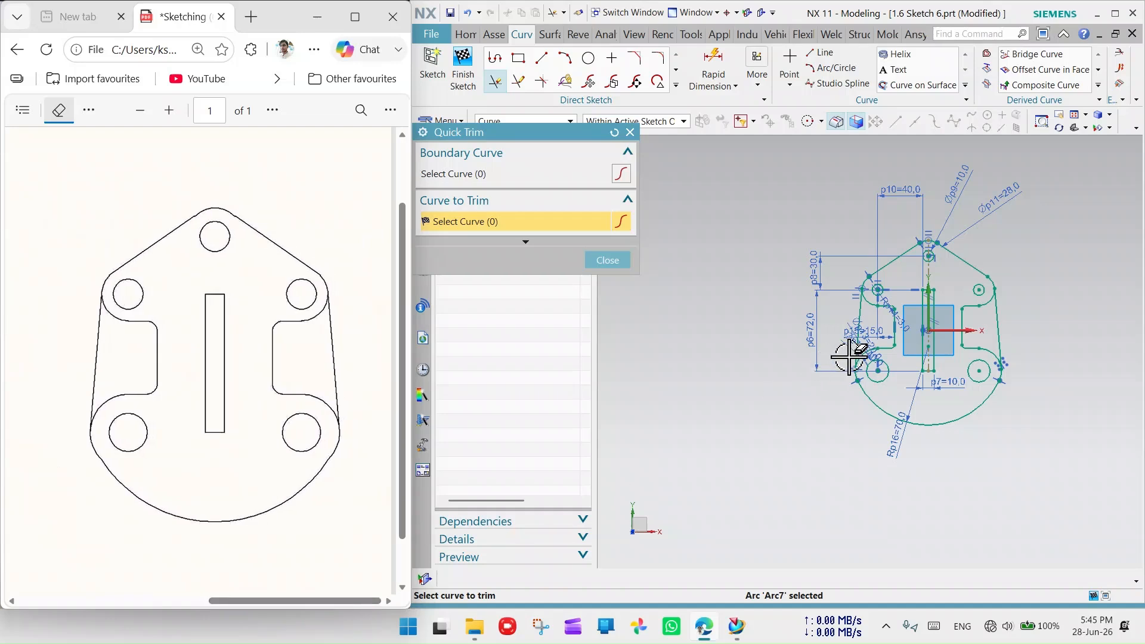
- Close Quick Trim and finish the plate sketch
{"action": "left_click", "coordinate": [608, 260]}
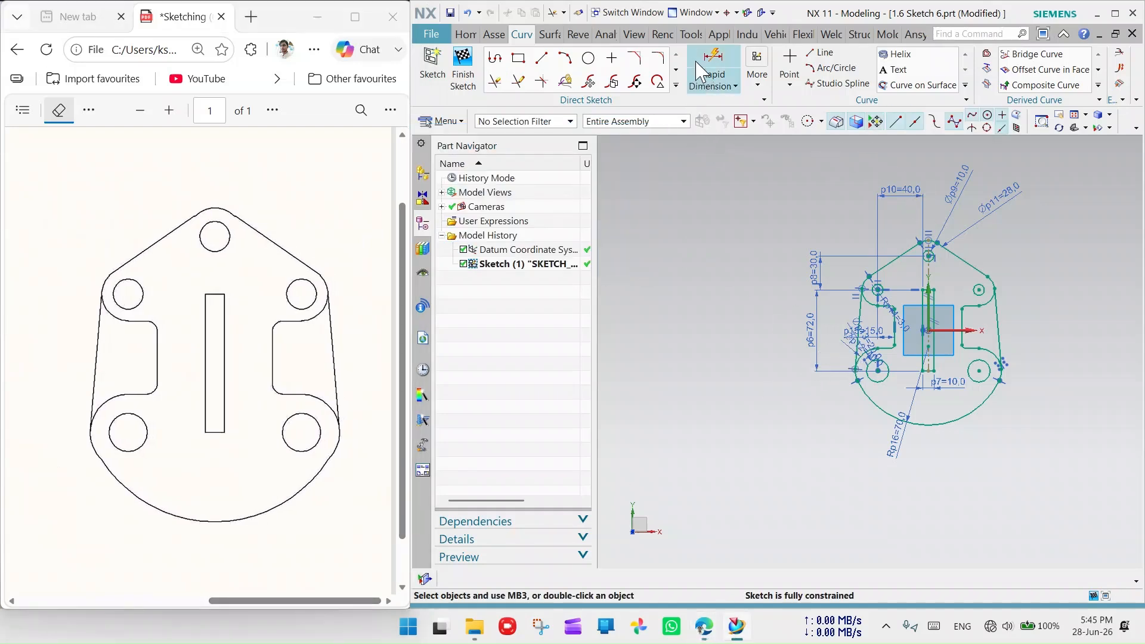
{"action": "left_click", "coordinate": [463, 67]}
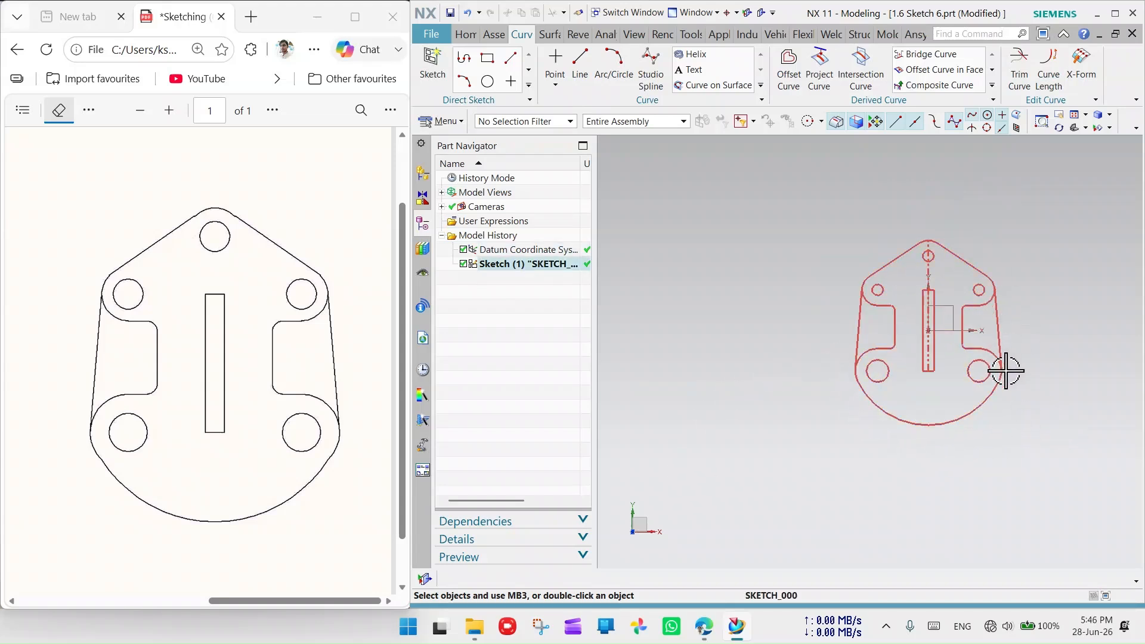
{"action": "scroll", "coordinate": [1028, 375], "scroll_direction": "down", "scroll_amount": 1}
{"action": "scroll", "coordinate": [1025, 364], "scroll_direction": "down", "scroll_amount": 1}
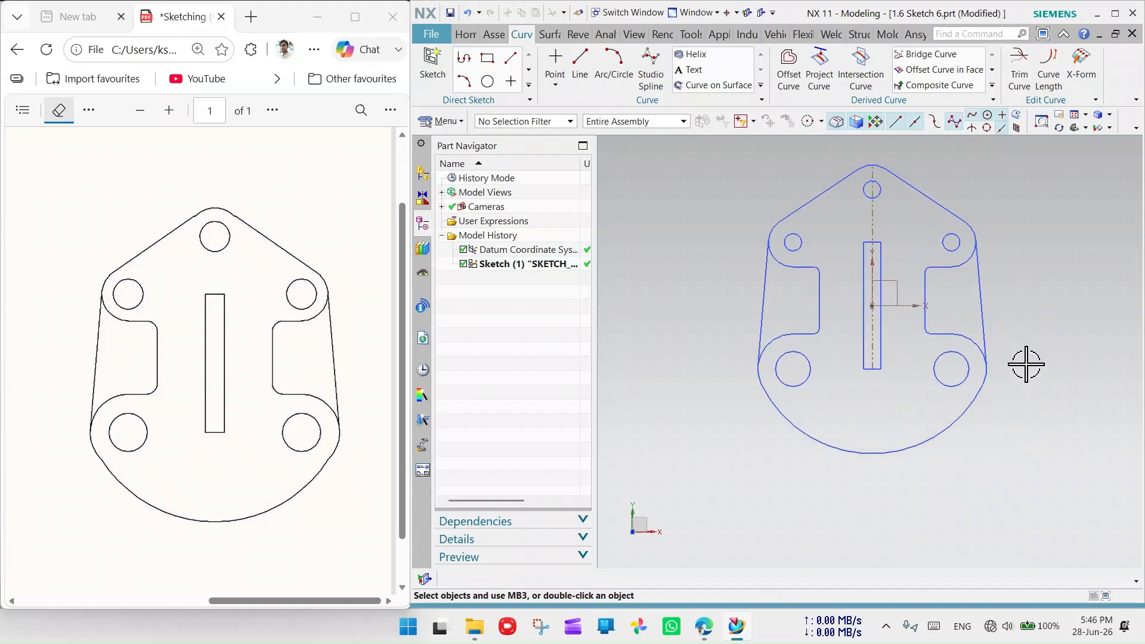
{"action": "scroll", "coordinate": [1022, 358], "scroll_direction": "up", "scroll_amount": 3}
{"action": "scroll", "coordinate": [1009, 237], "scroll_direction": "down", "scroll_amount": 1}
{"action": "scroll", "coordinate": [990, 251], "scroll_direction": "down", "scroll_amount": 2}
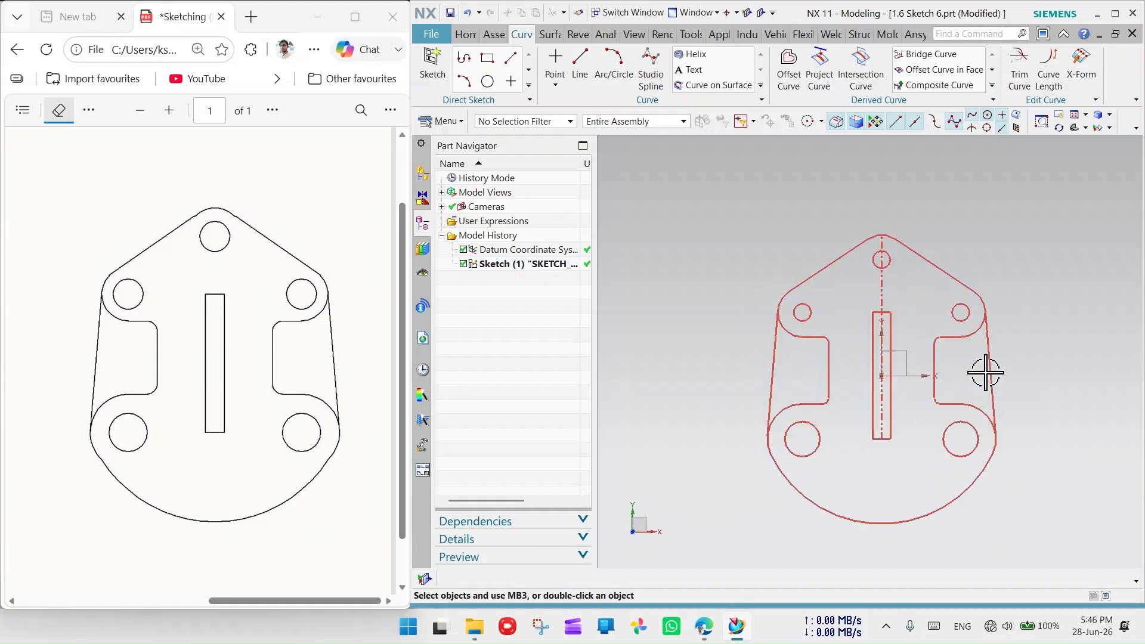
- Zoom around to inspect the finished symmetric plate profile
{"action": "scroll", "coordinate": [944, 393], "scroll_direction": "down", "scroll_amount": 1}
{"action": "scroll", "coordinate": [1007, 448], "scroll_direction": "up", "scroll_amount": 1}
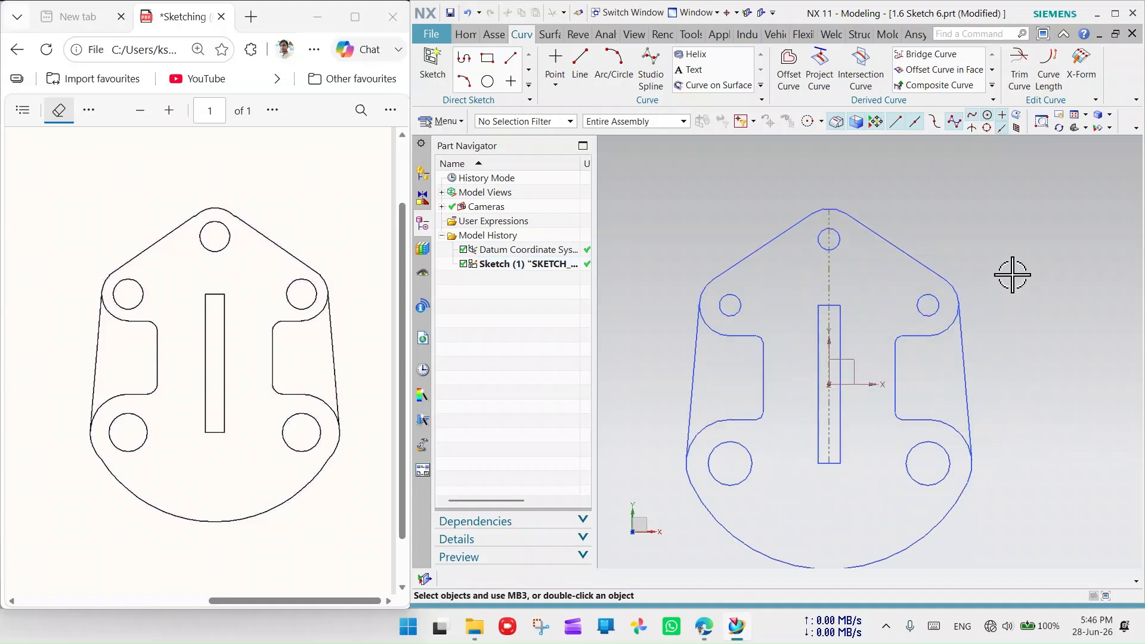
{"action": "scroll", "coordinate": [1012, 274], "scroll_direction": "up", "scroll_amount": 1}
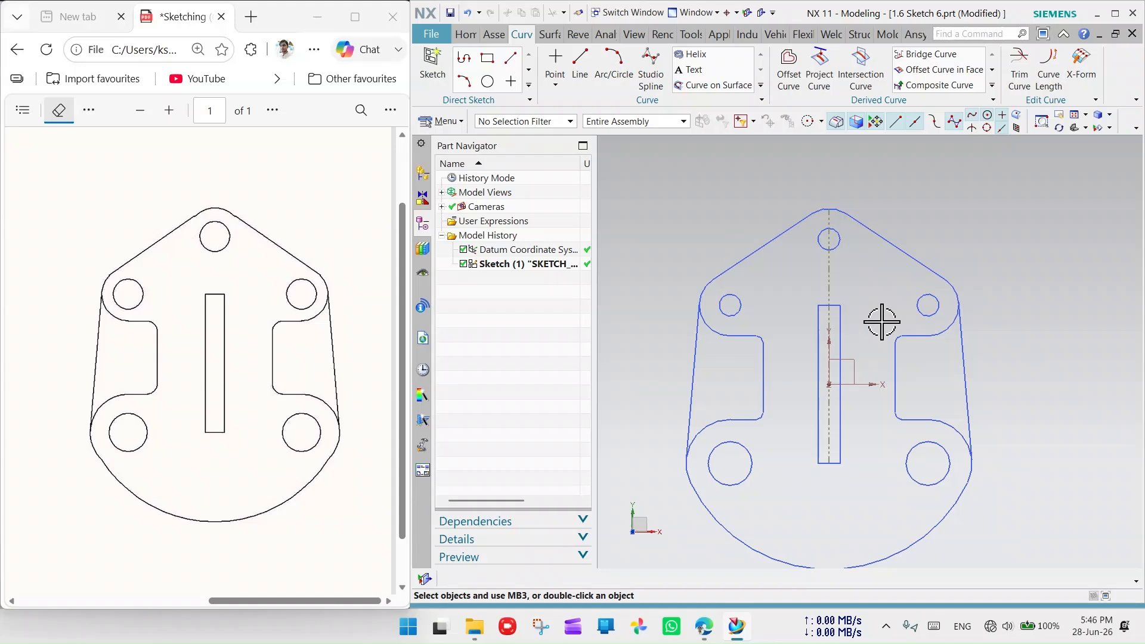
{"action": "scroll", "coordinate": [795, 383], "scroll_direction": "down", "scroll_amount": 2}
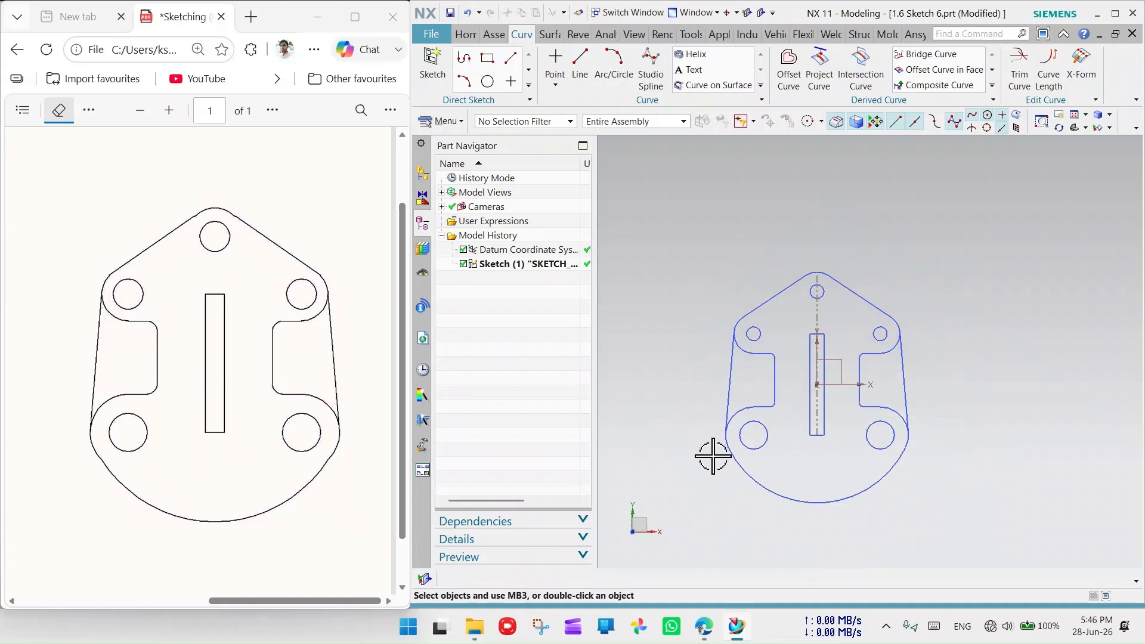
{"action": "scroll", "coordinate": [711, 456], "scroll_direction": "up", "scroll_amount": 2}
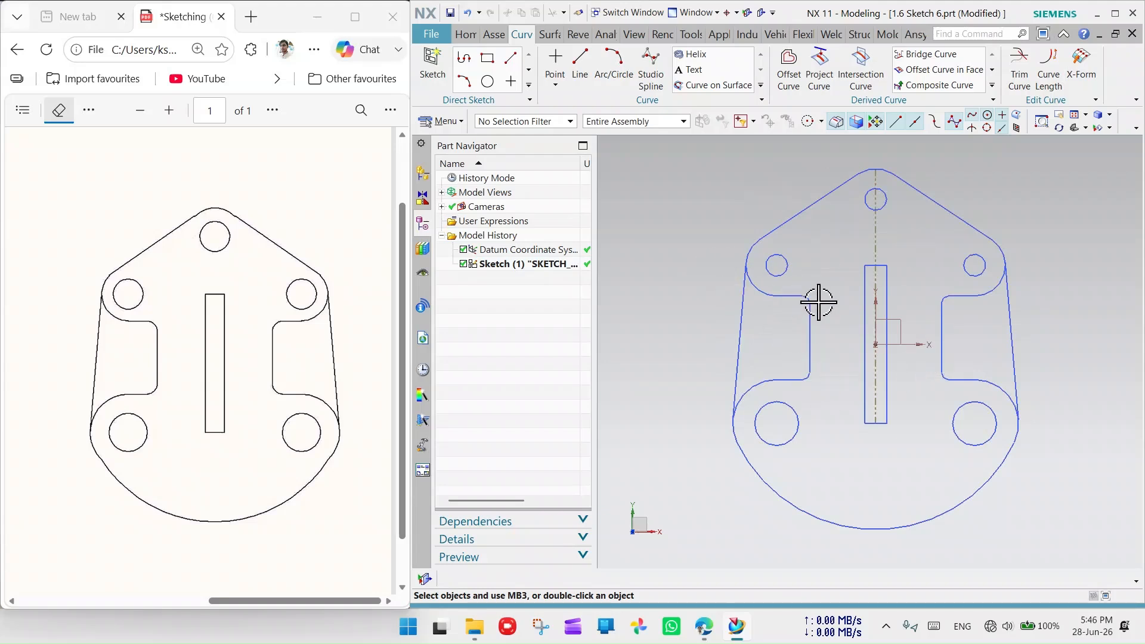
{"action": "double_click", "coordinate": [780, 365]}
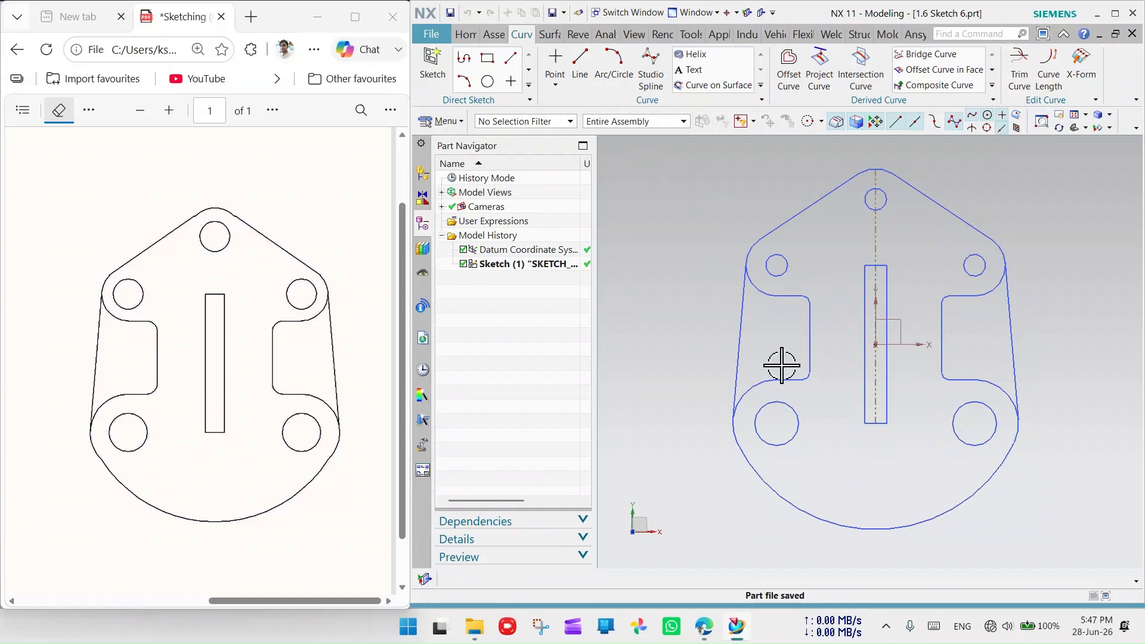